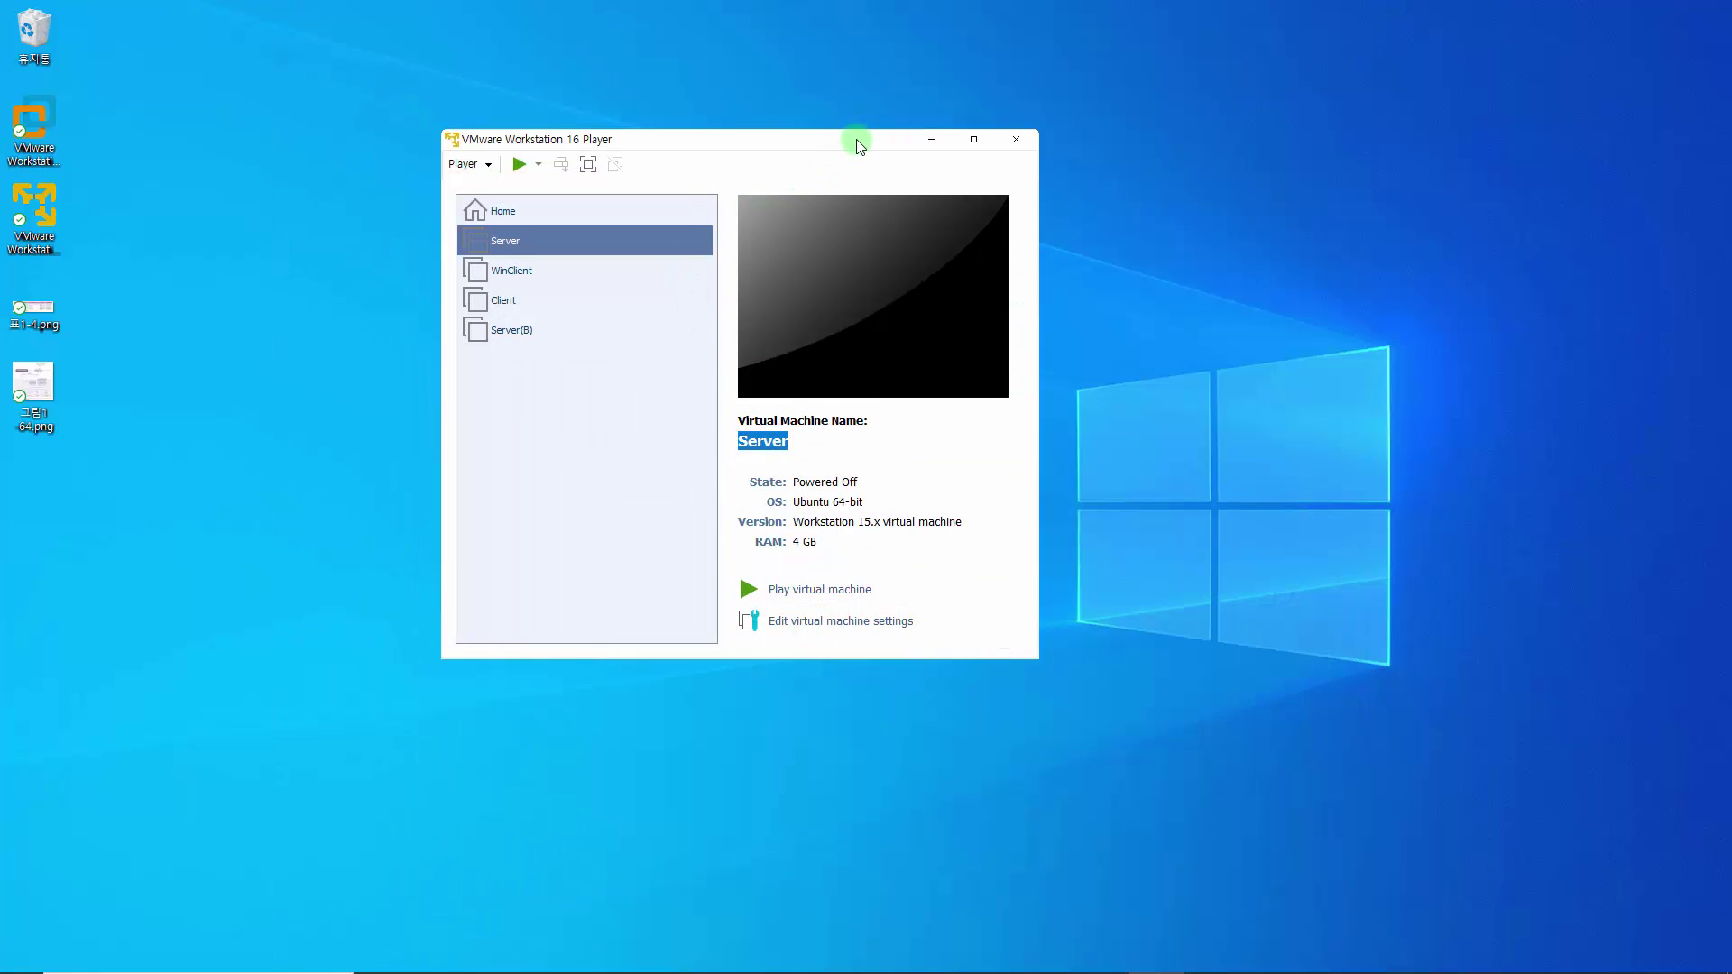
Step: Close VMware Workstation 16 Player and launch VMware Workstation Pro, placing its window near the middle of the desktop
{"action": "left_click_drag", "start_coordinate": [857, 145], "coordinate": [908, 143]}
{"action": "left_click", "coordinate": [695, 247]}
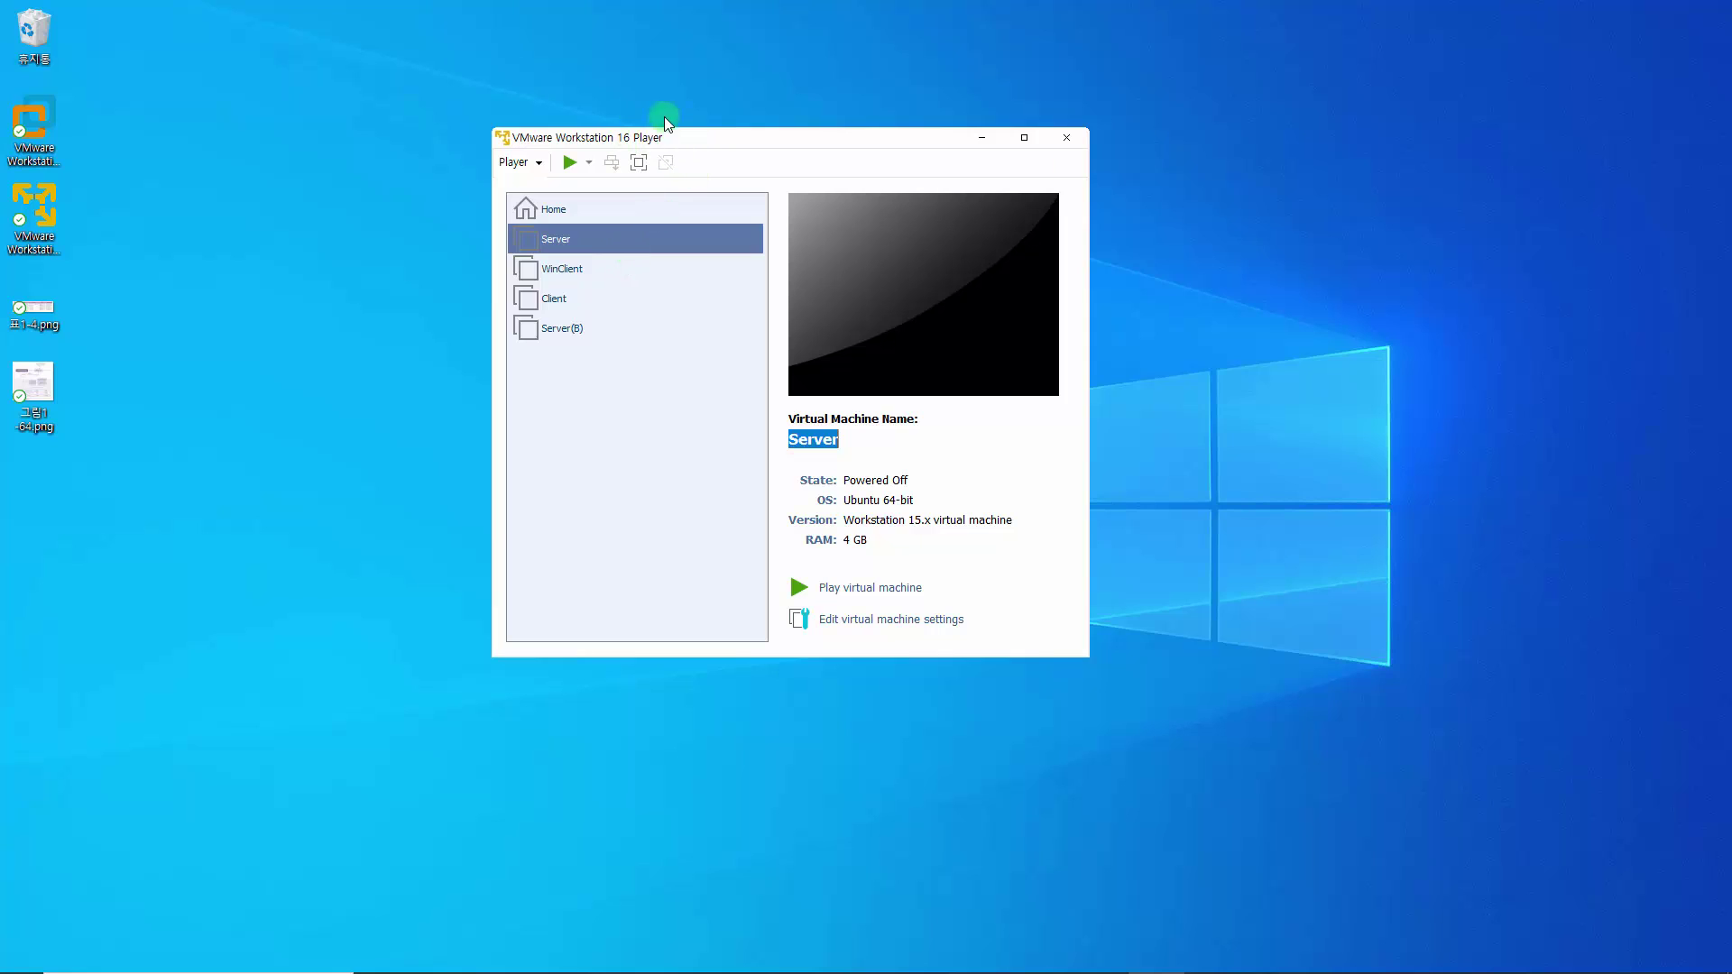
{"action": "left_click", "coordinate": [1069, 138]}
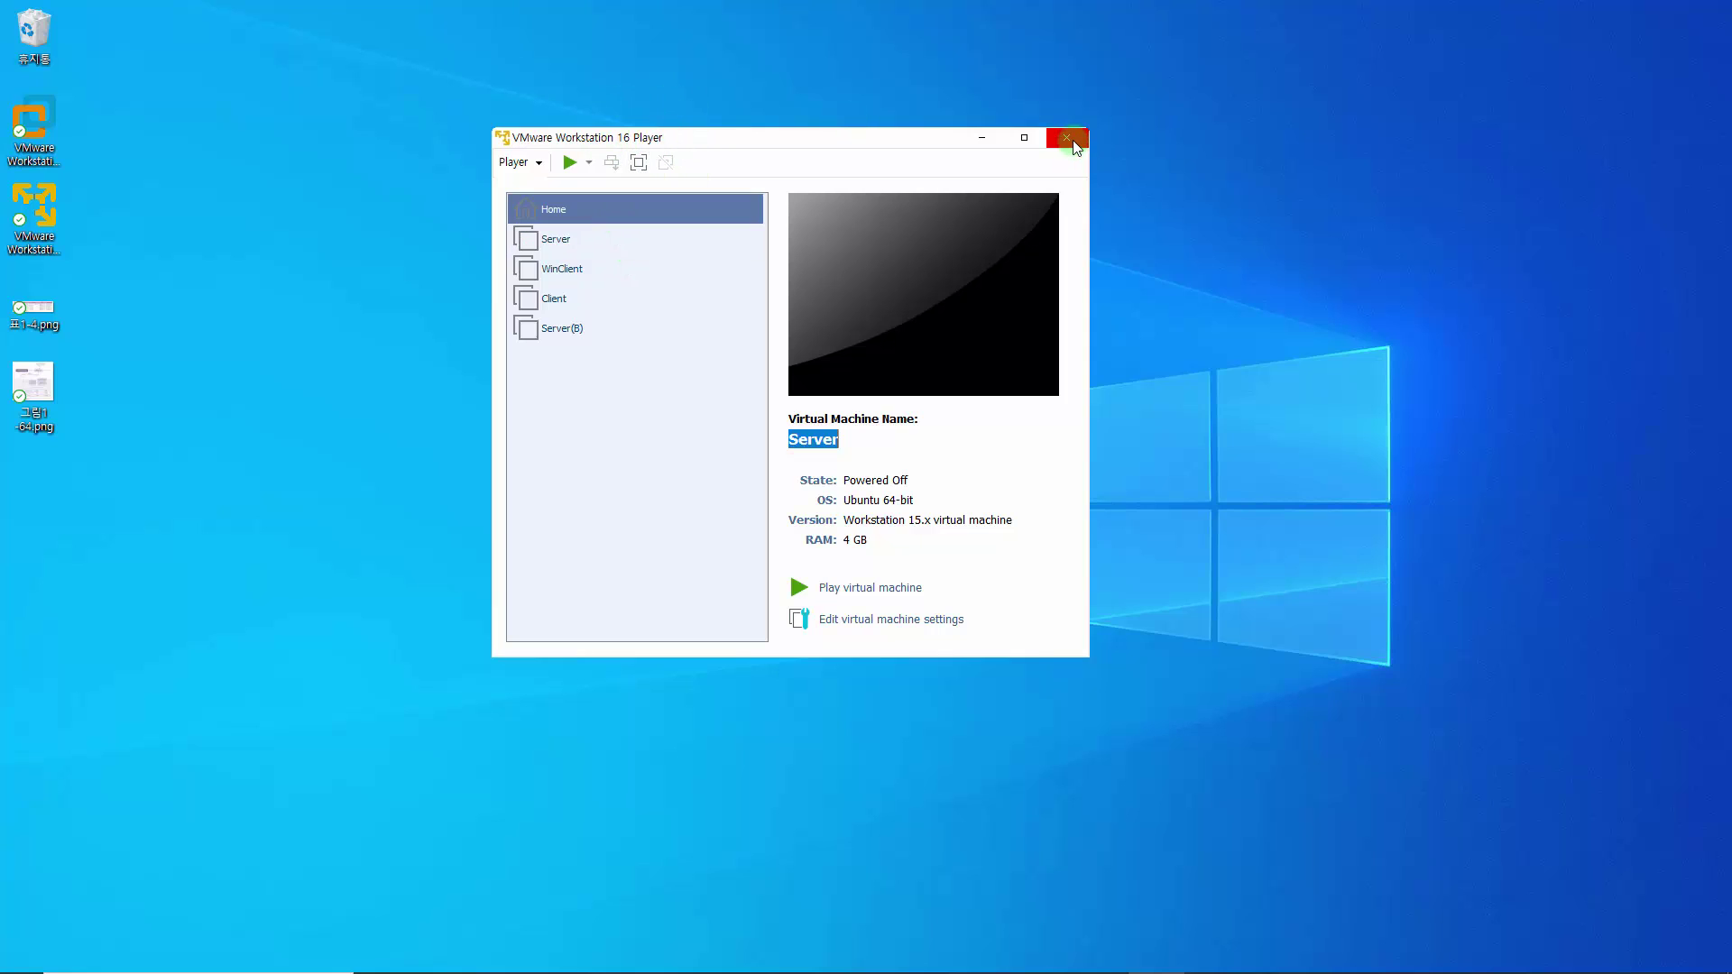
{"action": "left_click", "coordinate": [31, 158]}
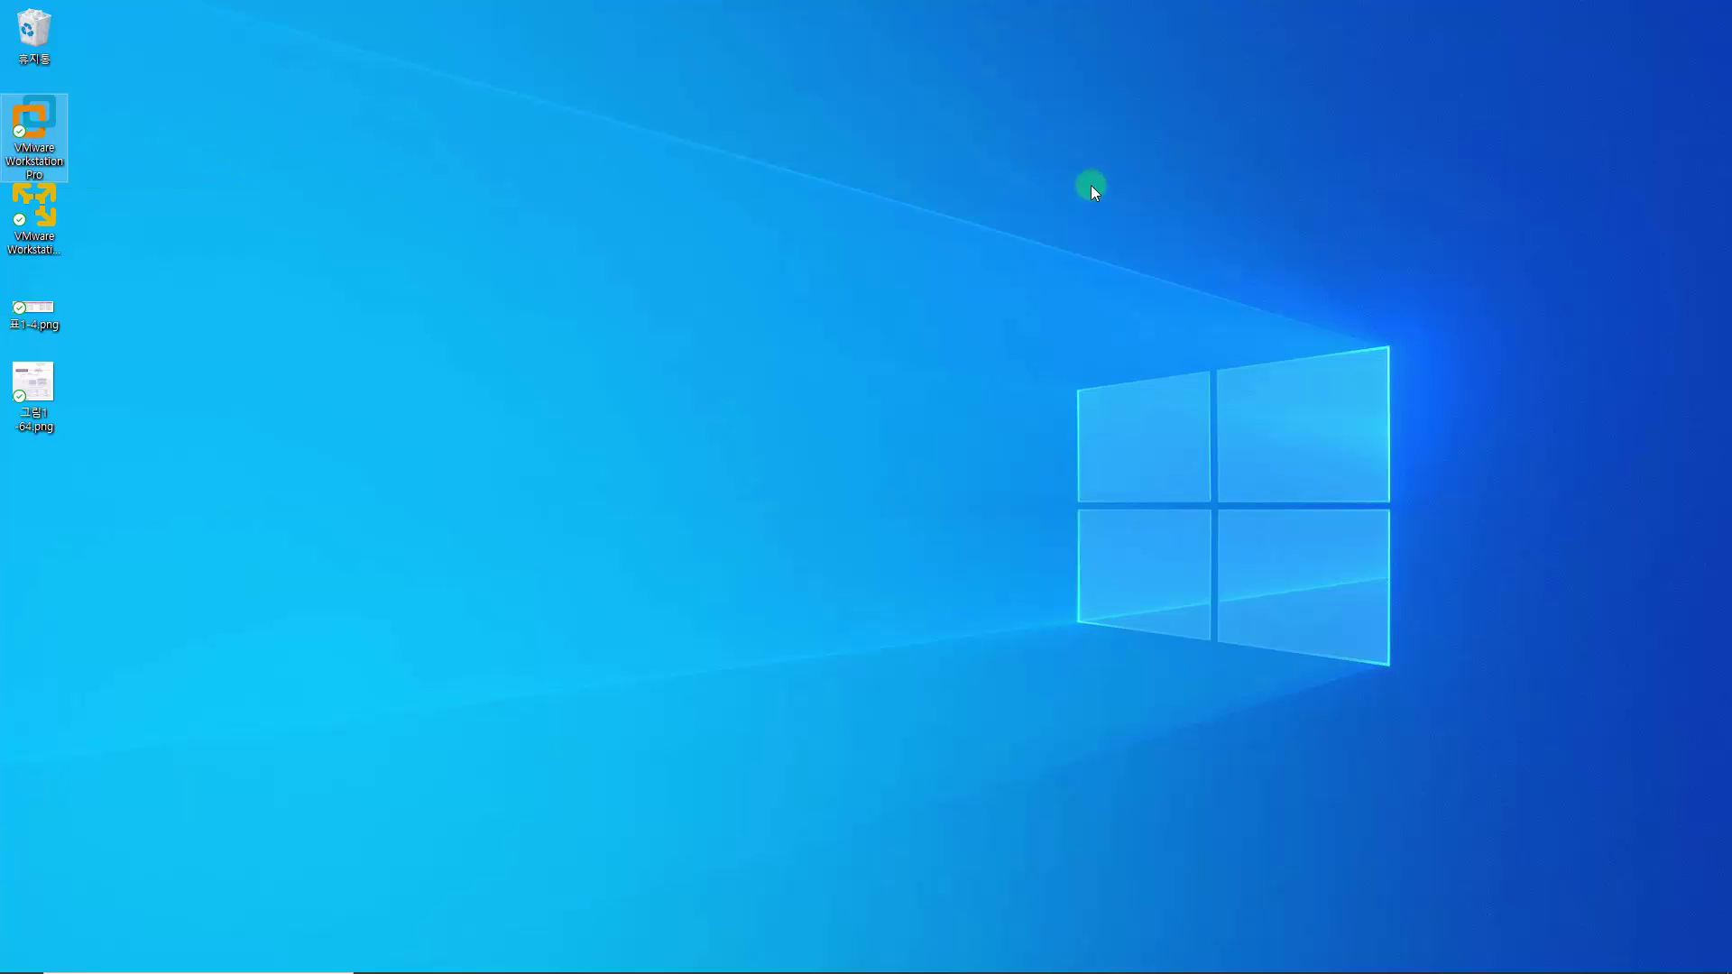
{"action": "left_click", "coordinate": [1031, 194]}
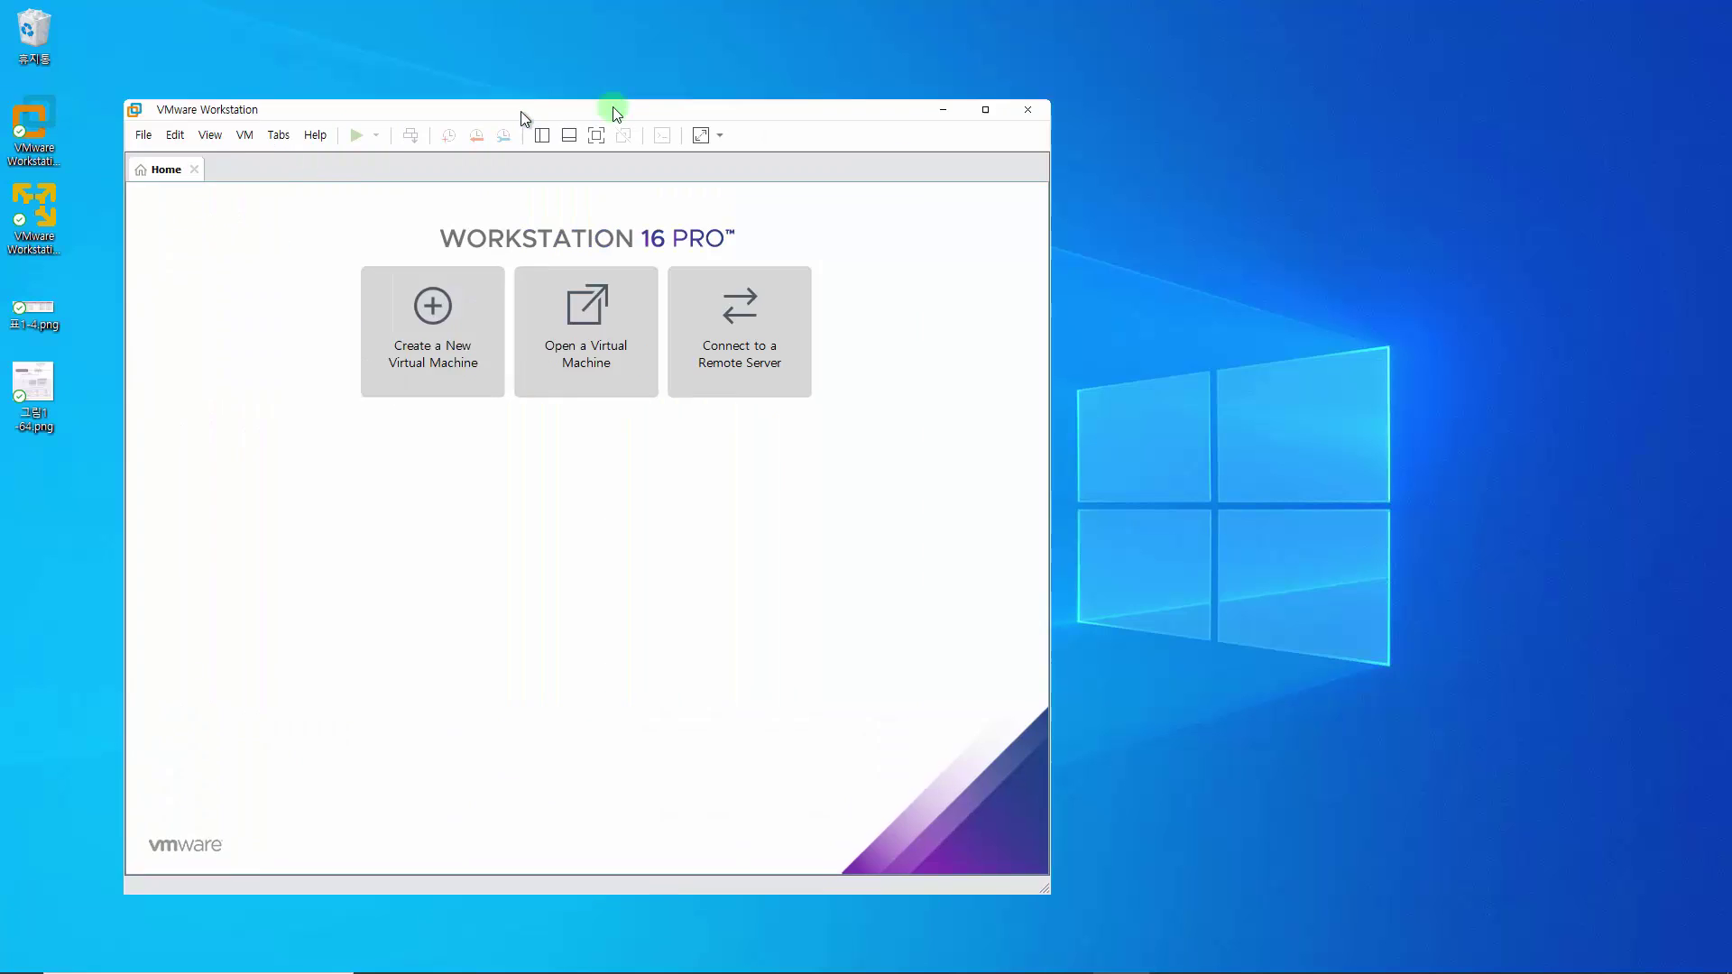
{"action": "left_click_drag", "start_coordinate": [523, 114], "coordinate": [743, 68]}
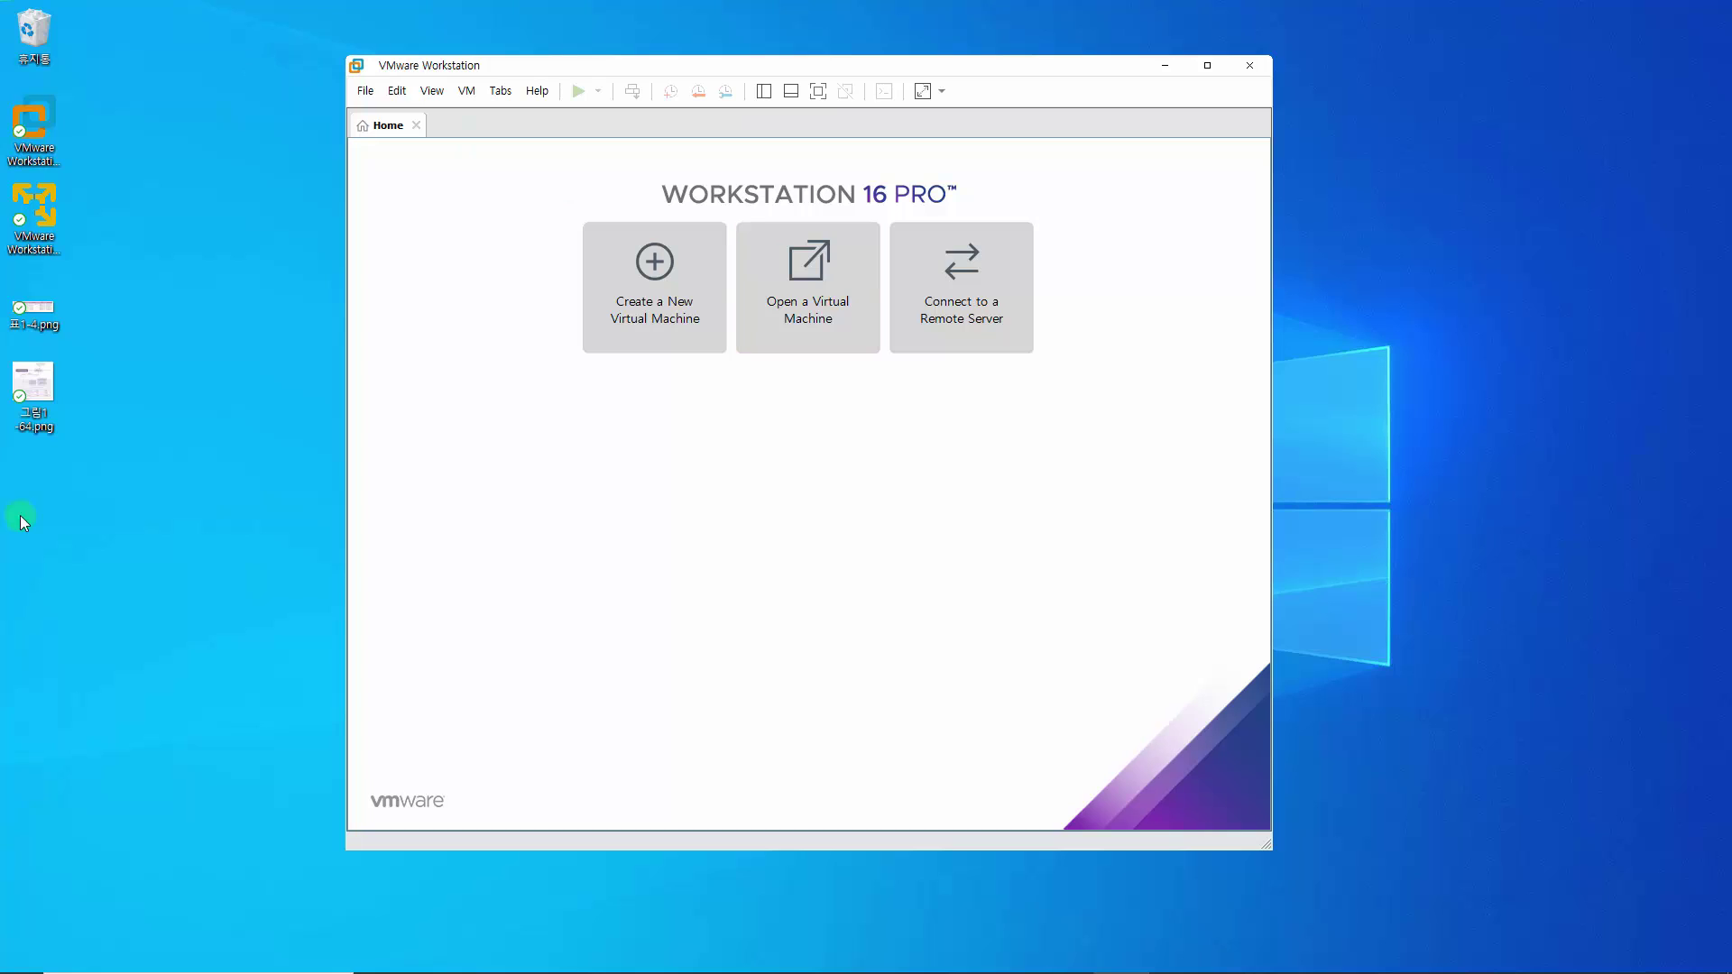
Step: Open the existing virtual machine file Server.vmx from the C:\Ubuntu20.04\Server folder
{"action": "key", "text": "ctrl+o"}
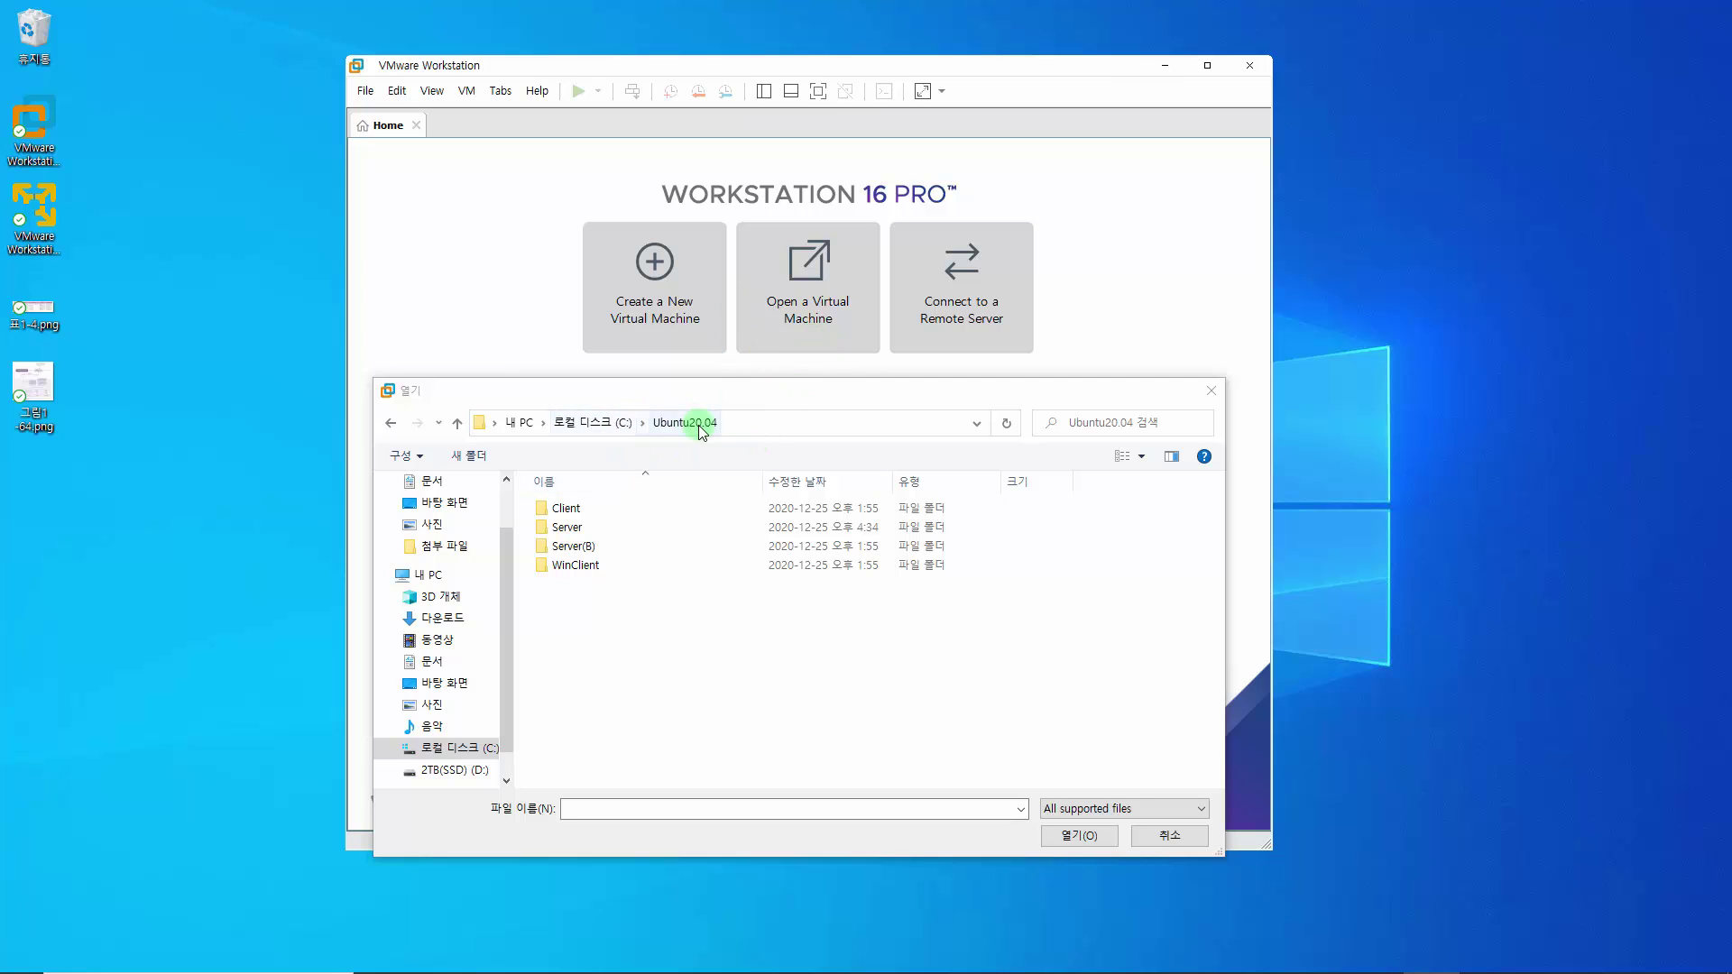
{"action": "double_click", "coordinate": [609, 523]}
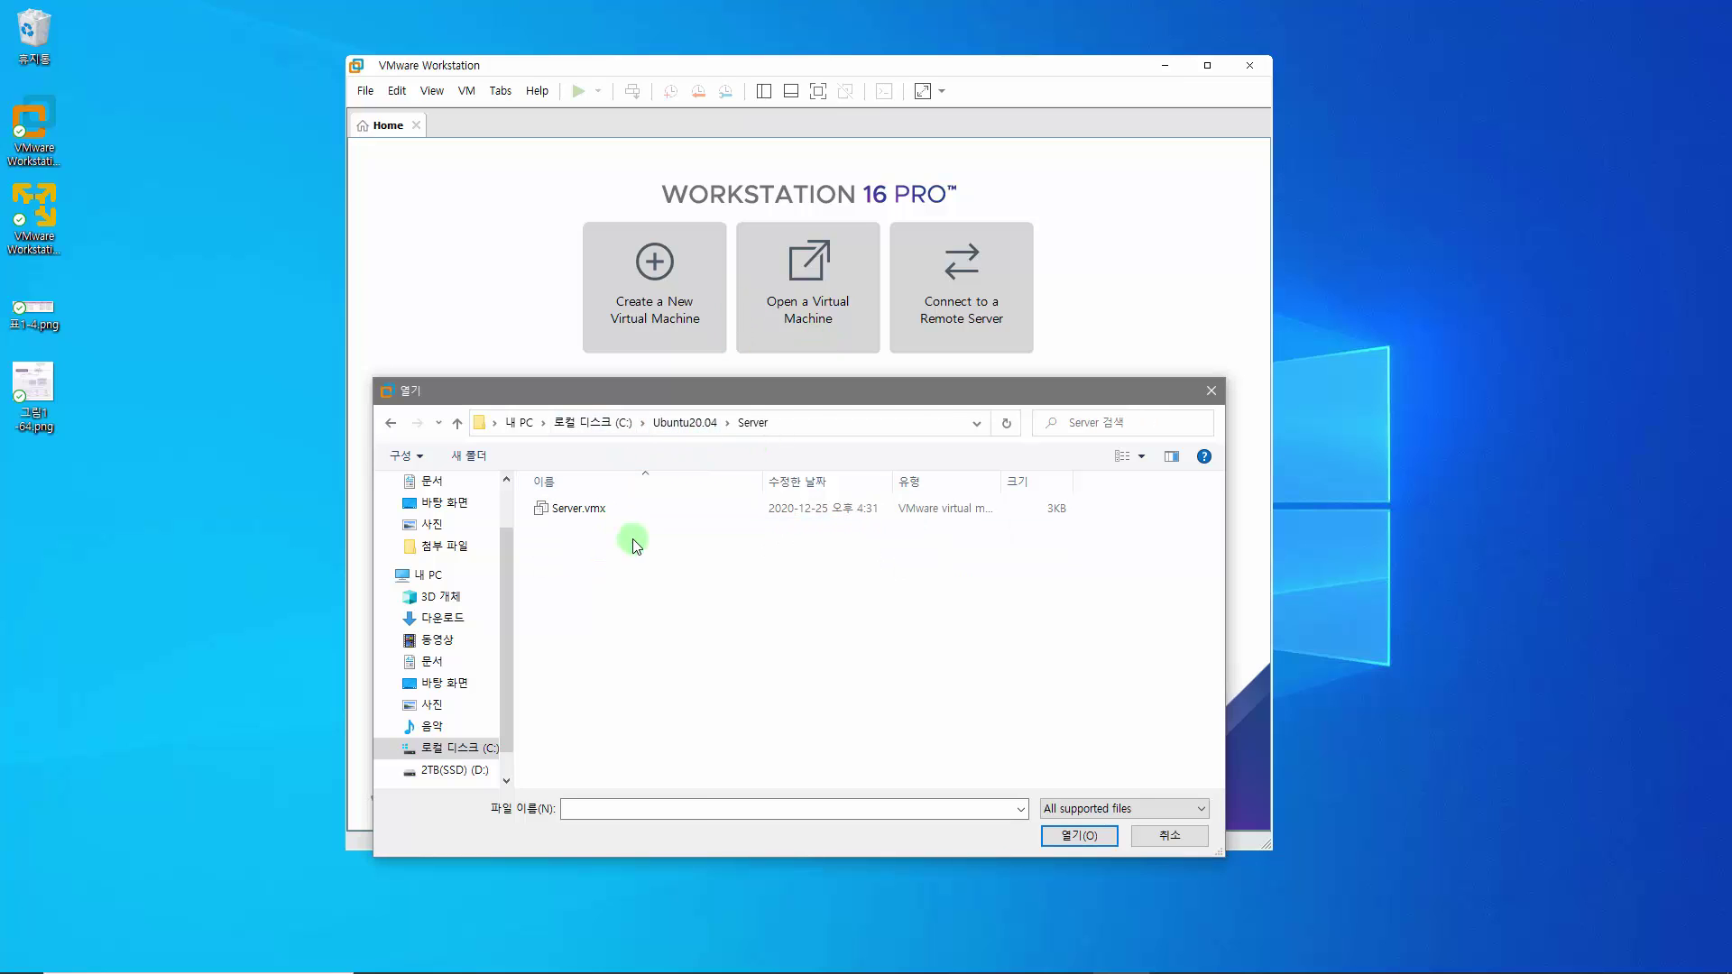
{"action": "left_click", "coordinate": [596, 510]}
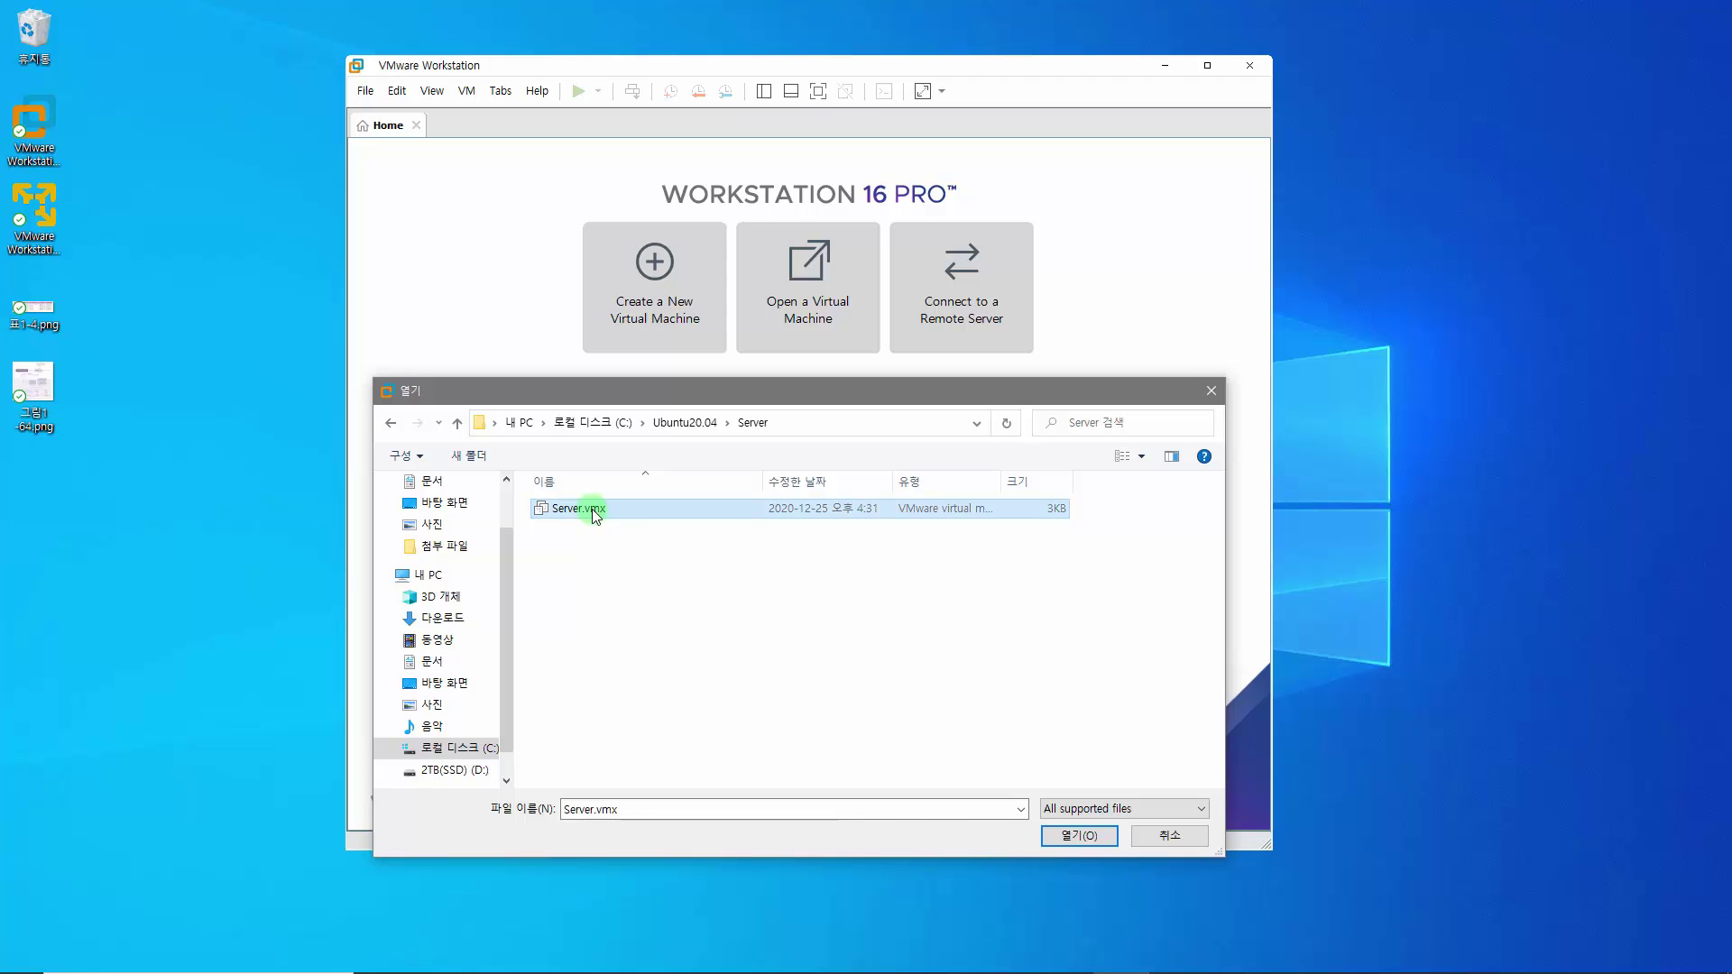
{"action": "left_click", "coordinate": [1075, 836]}
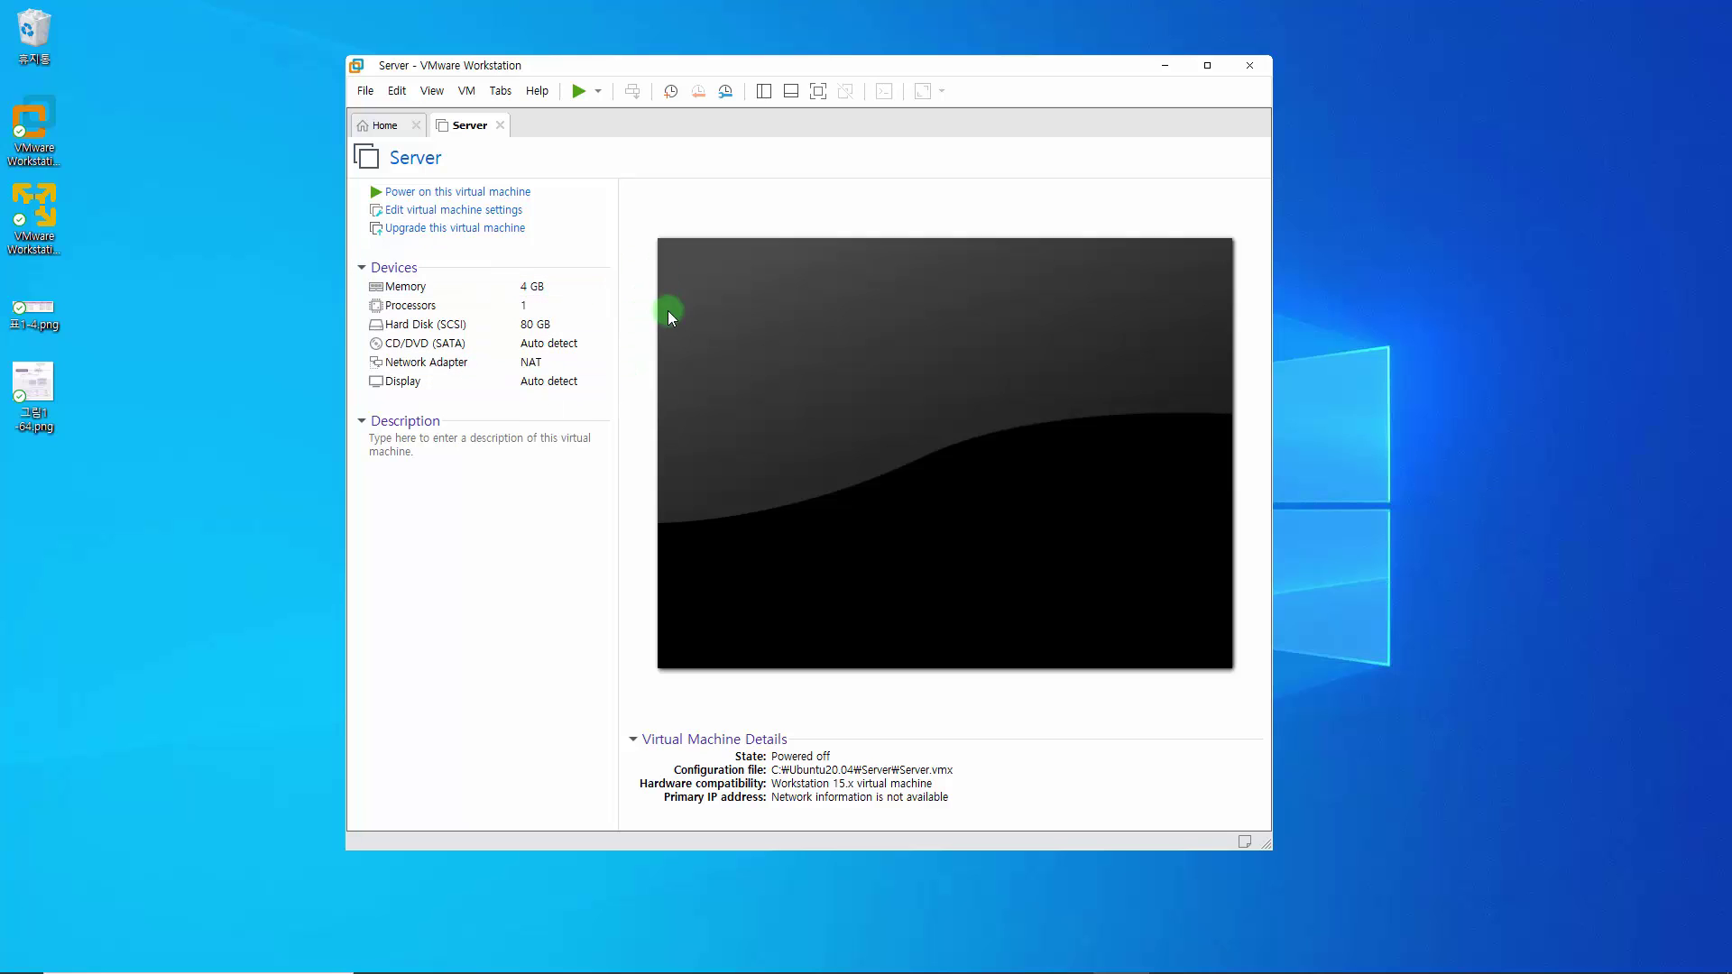
Step: Take a snapshot of the Server virtual machine named "설정 완료" in the Snapshot Manager, then close the manager
{"action": "left_click", "coordinate": [474, 98]}
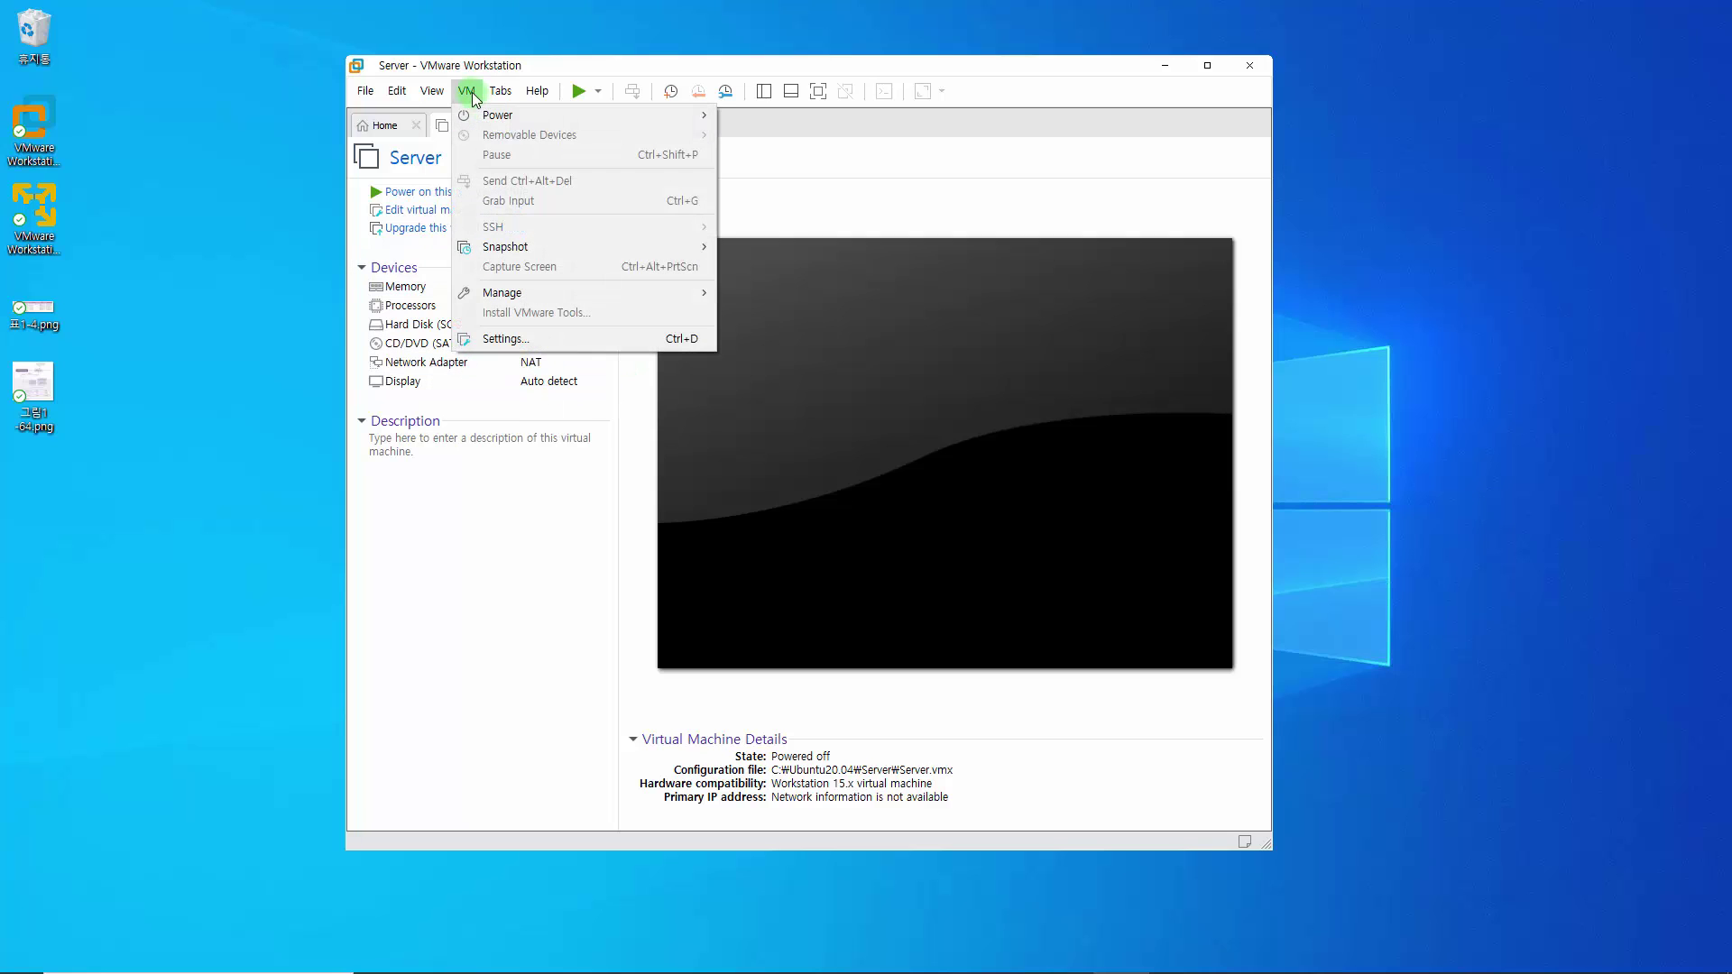
{"action": "mouse_move", "coordinate": [511, 253]}
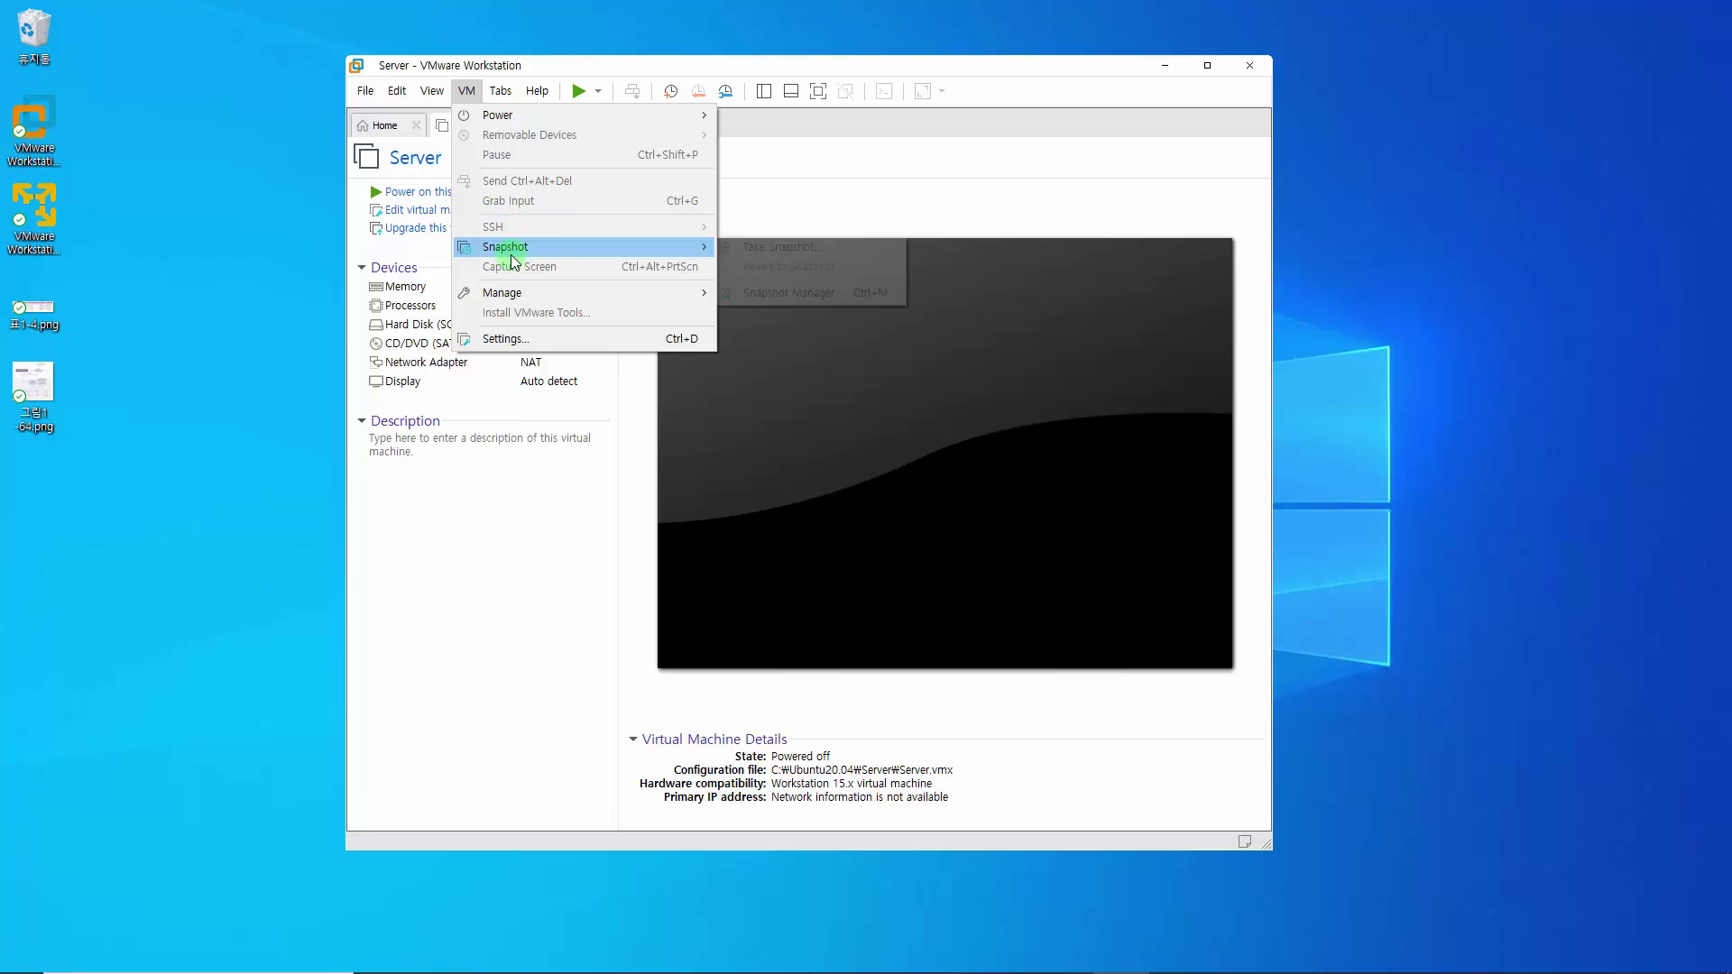
{"action": "left_click", "coordinate": [837, 296]}
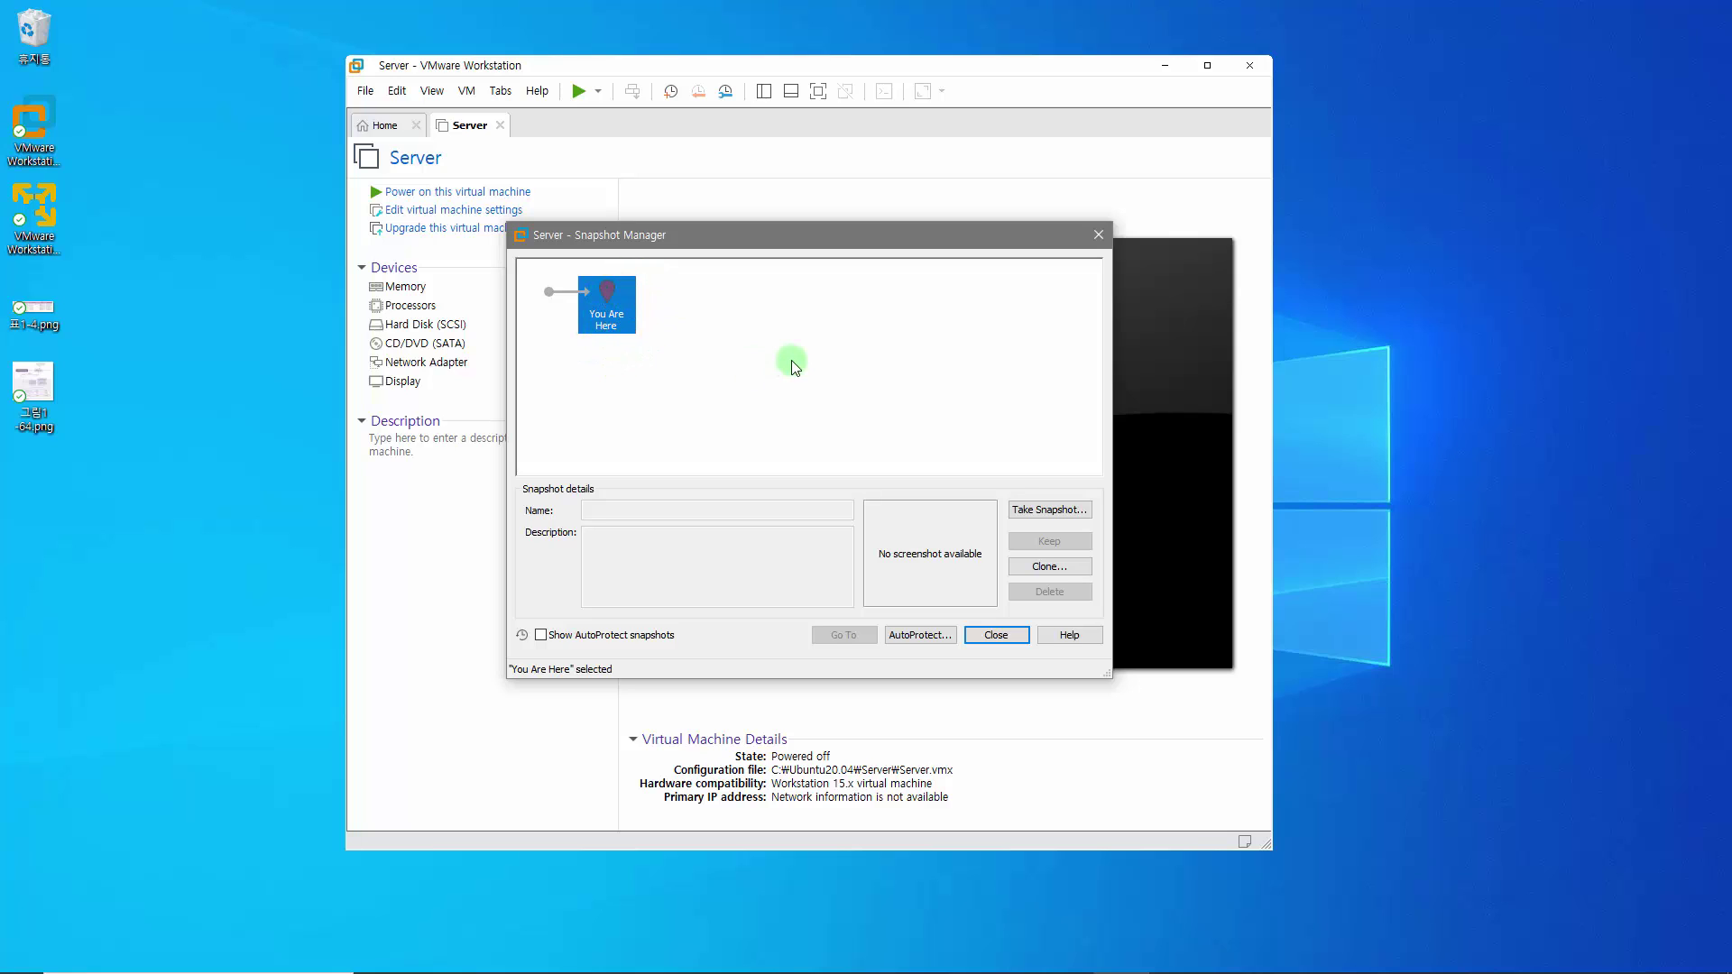
{"action": "left_click", "coordinate": [1082, 513]}
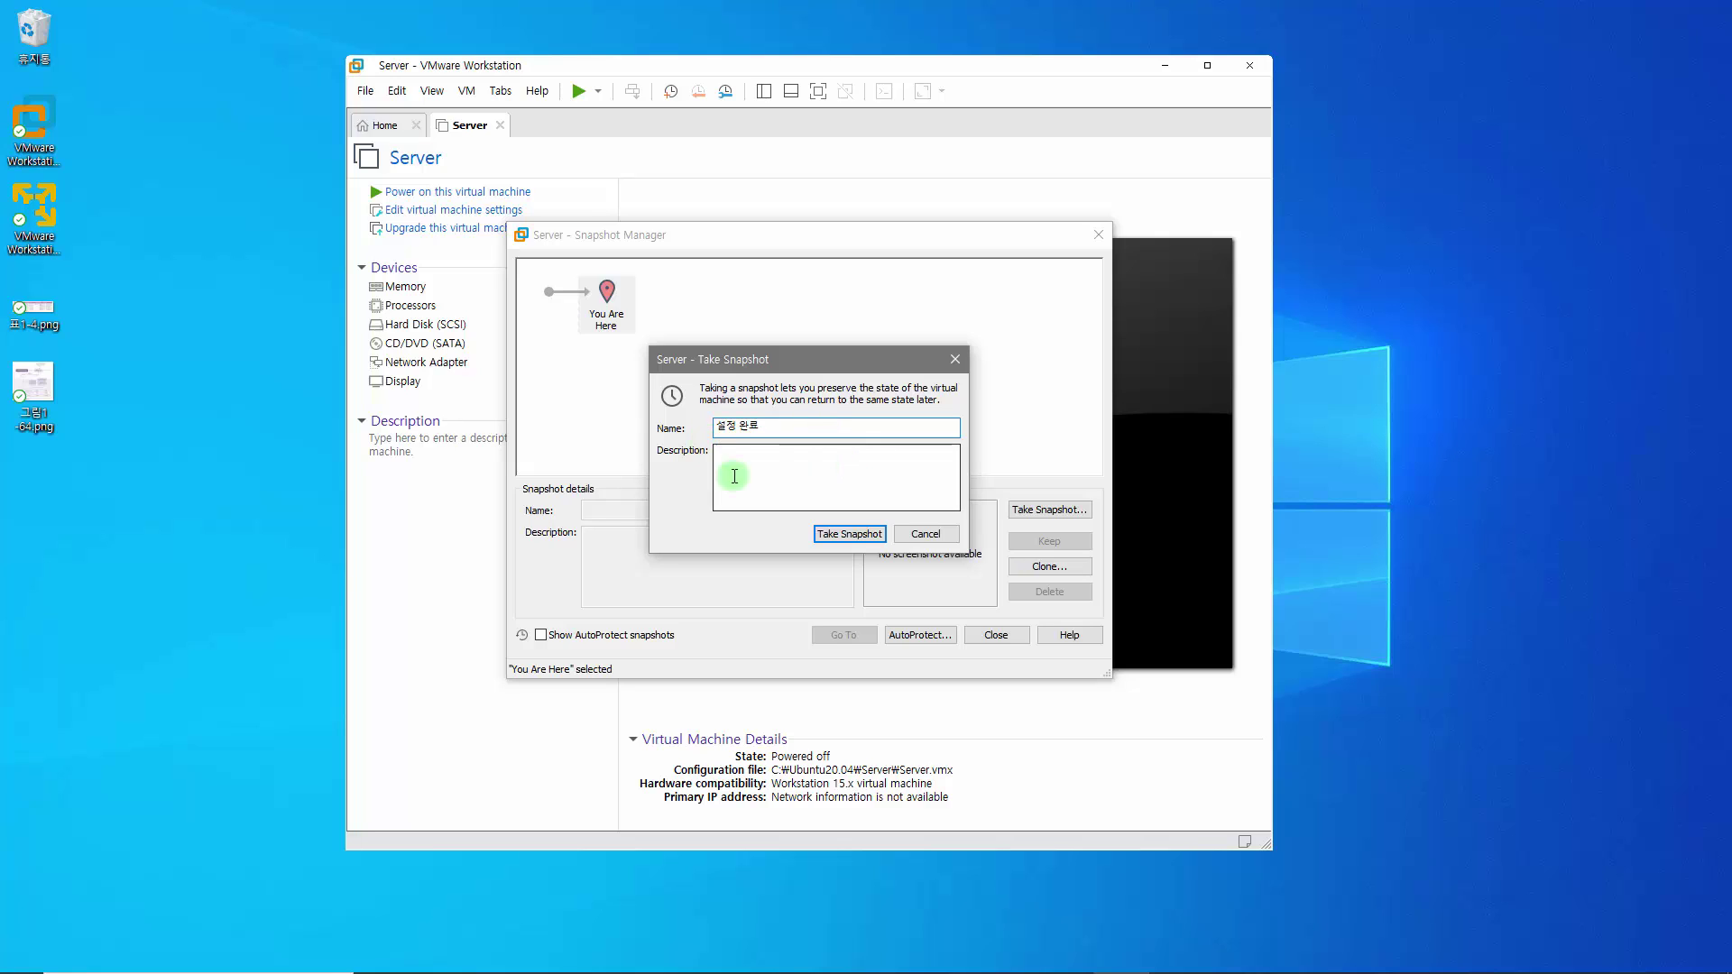
{"action": "left_click", "coordinate": [851, 535]}
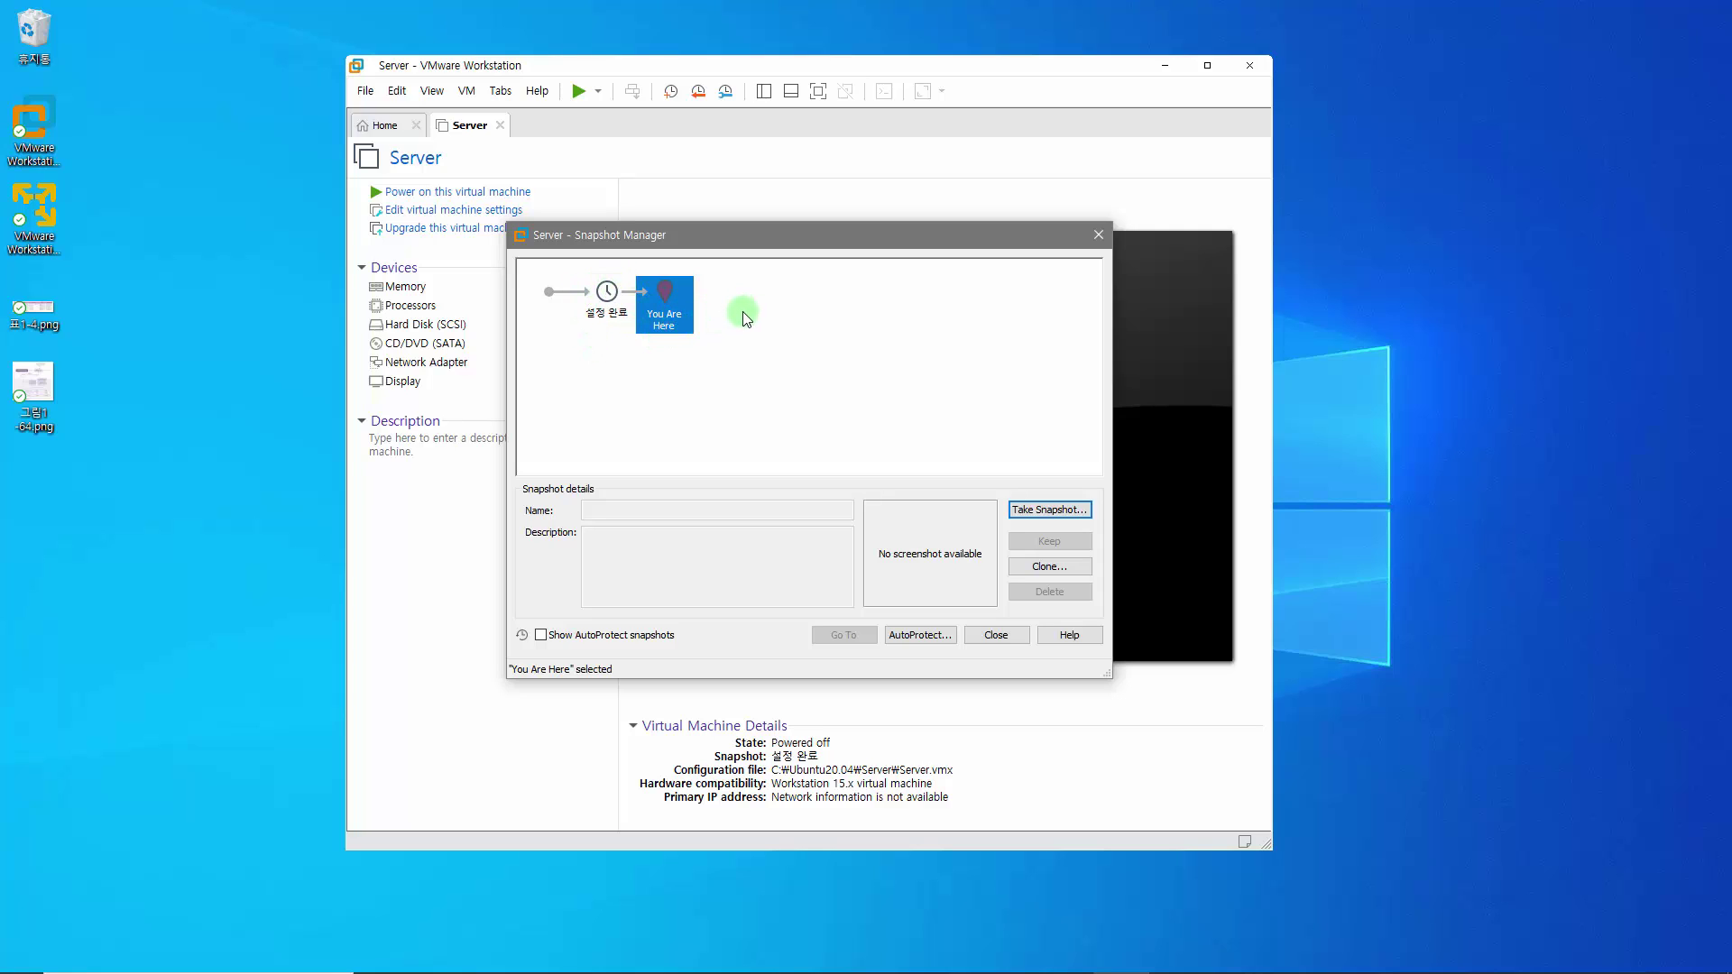
{"action": "left_click", "coordinate": [996, 635]}
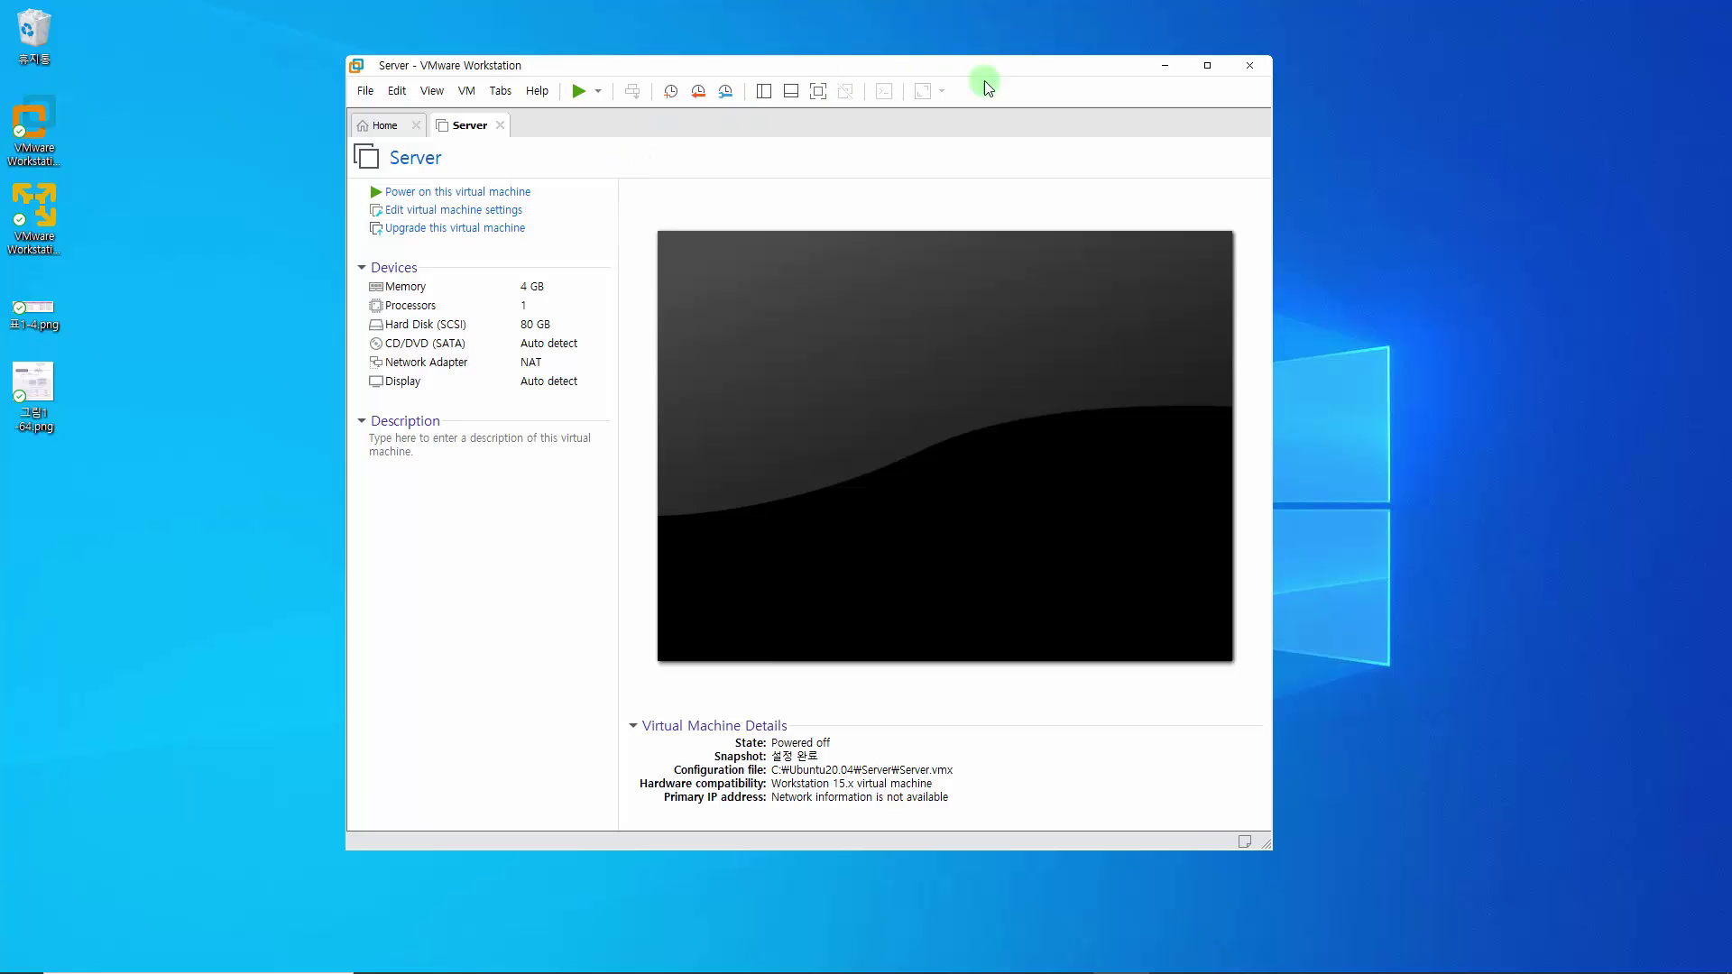
Step: Close Workstation Pro, switch to VMware Workstation 16 Player and power on the Server virtual machine
{"action": "left_click", "coordinate": [1257, 67]}
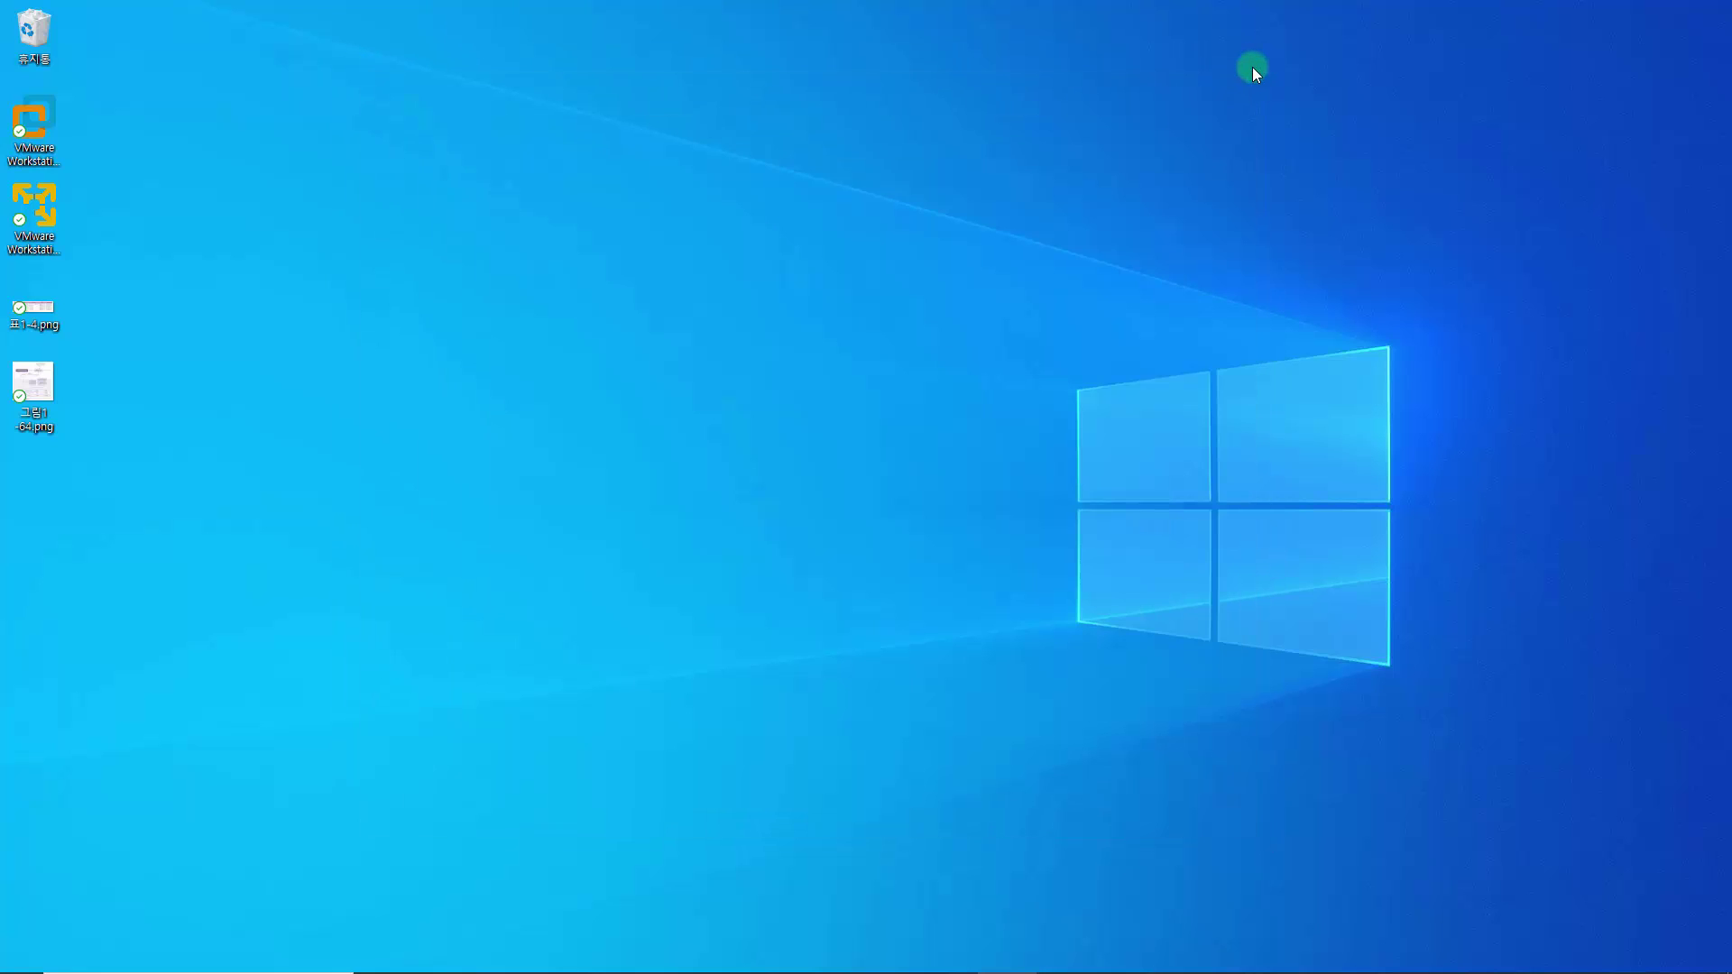
{"action": "left_click", "coordinate": [33, 231]}
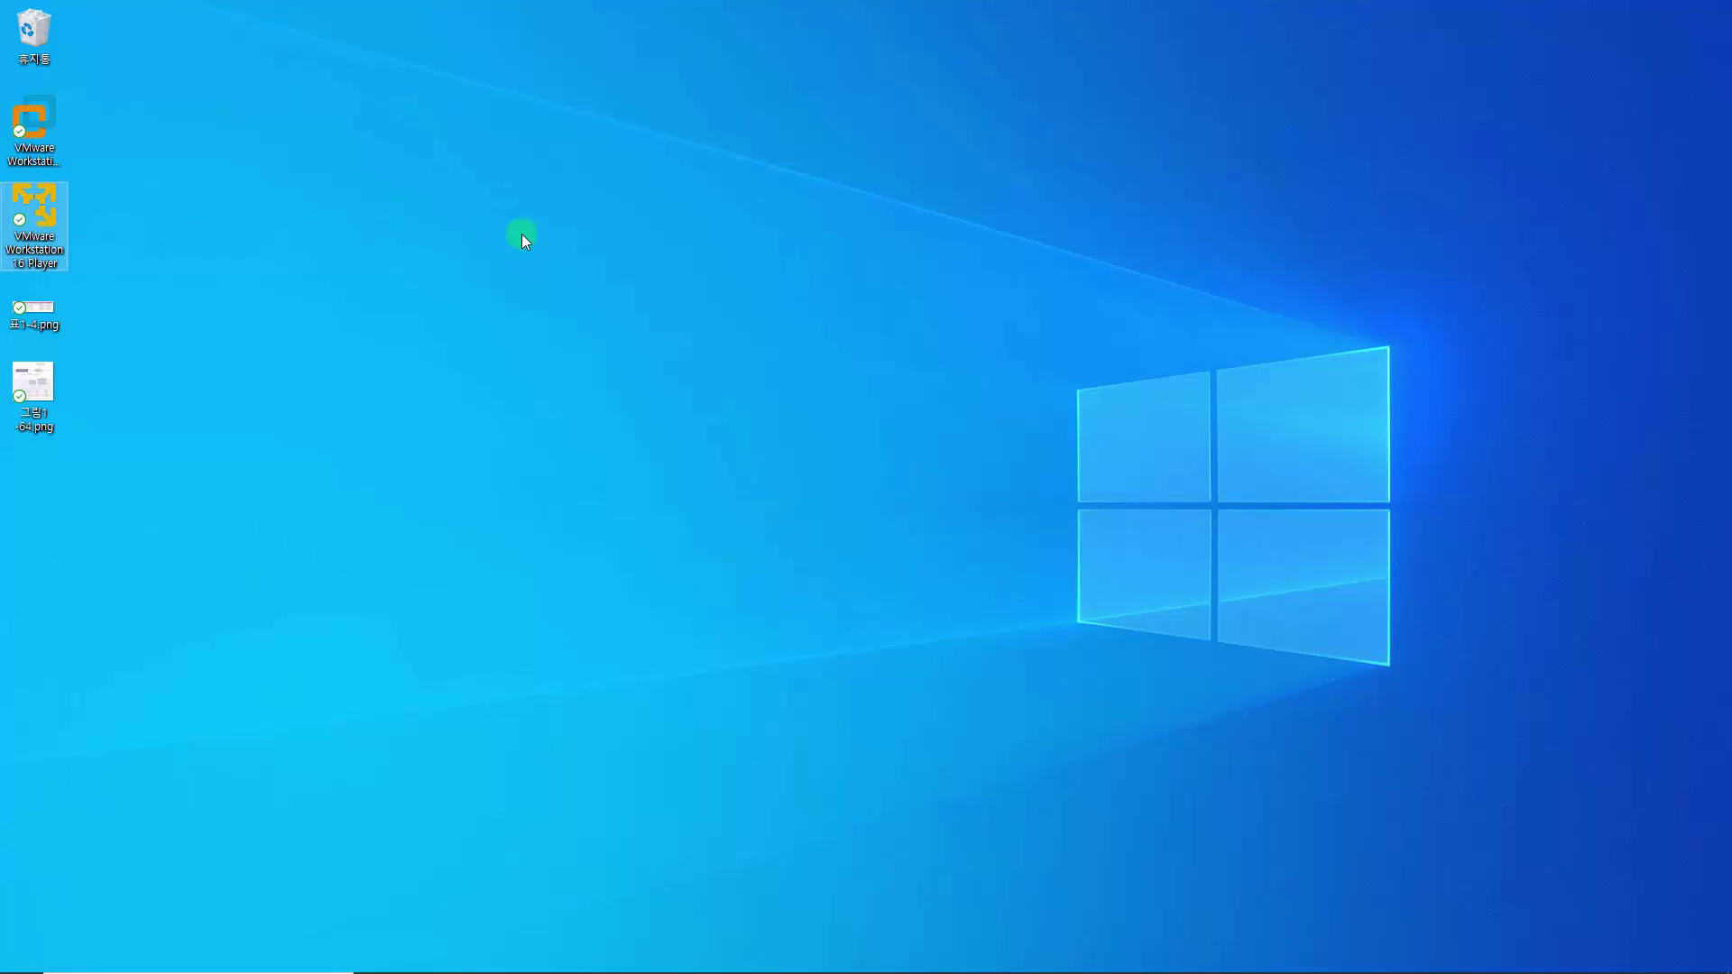
{"action": "left_click_drag", "start_coordinate": [545, 154], "coordinate": [806, 157]}
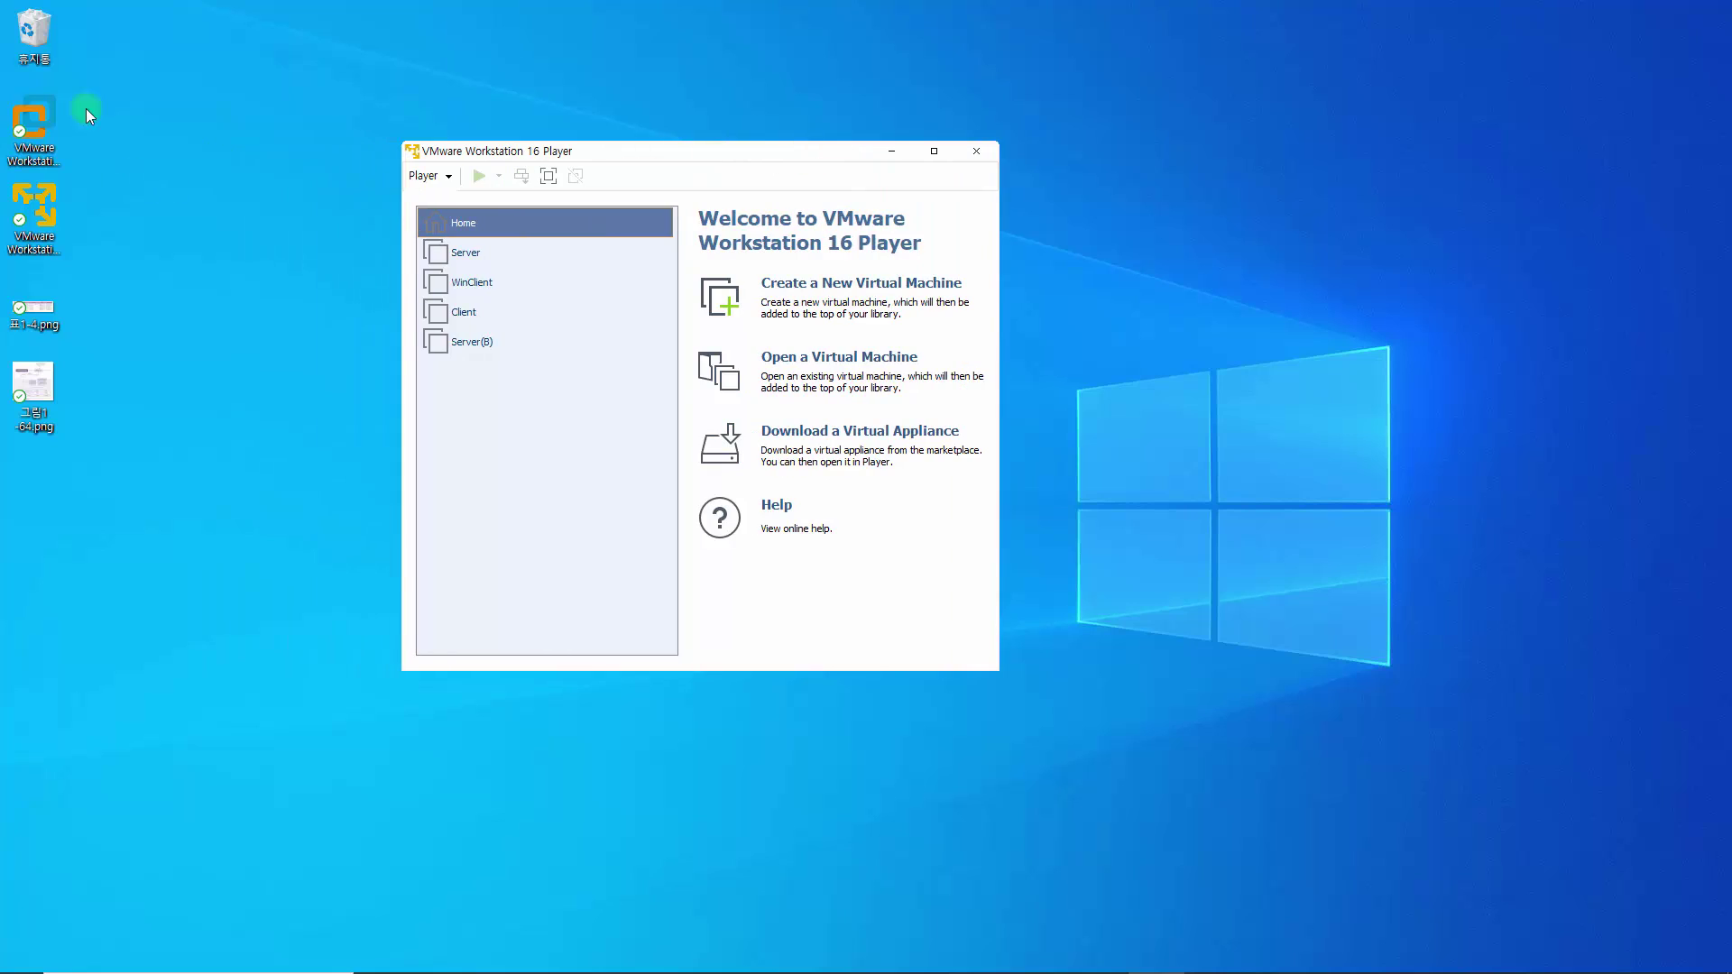
{"action": "left_click", "coordinate": [478, 254]}
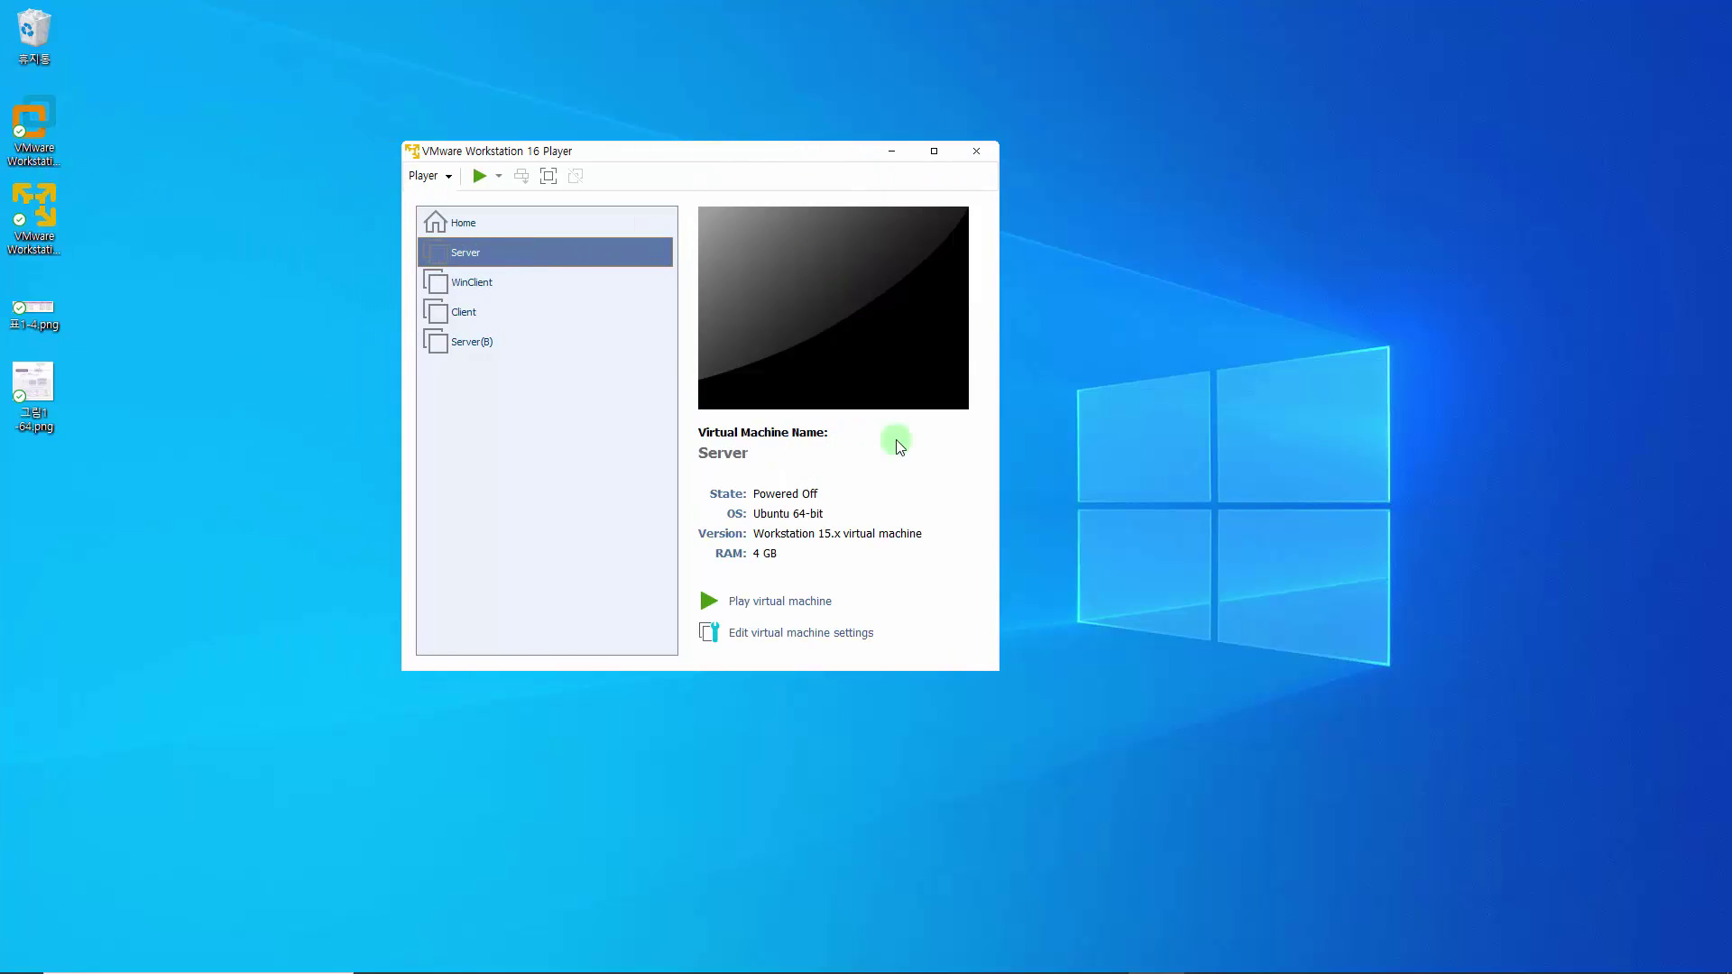
{"action": "left_click", "coordinate": [781, 601]}
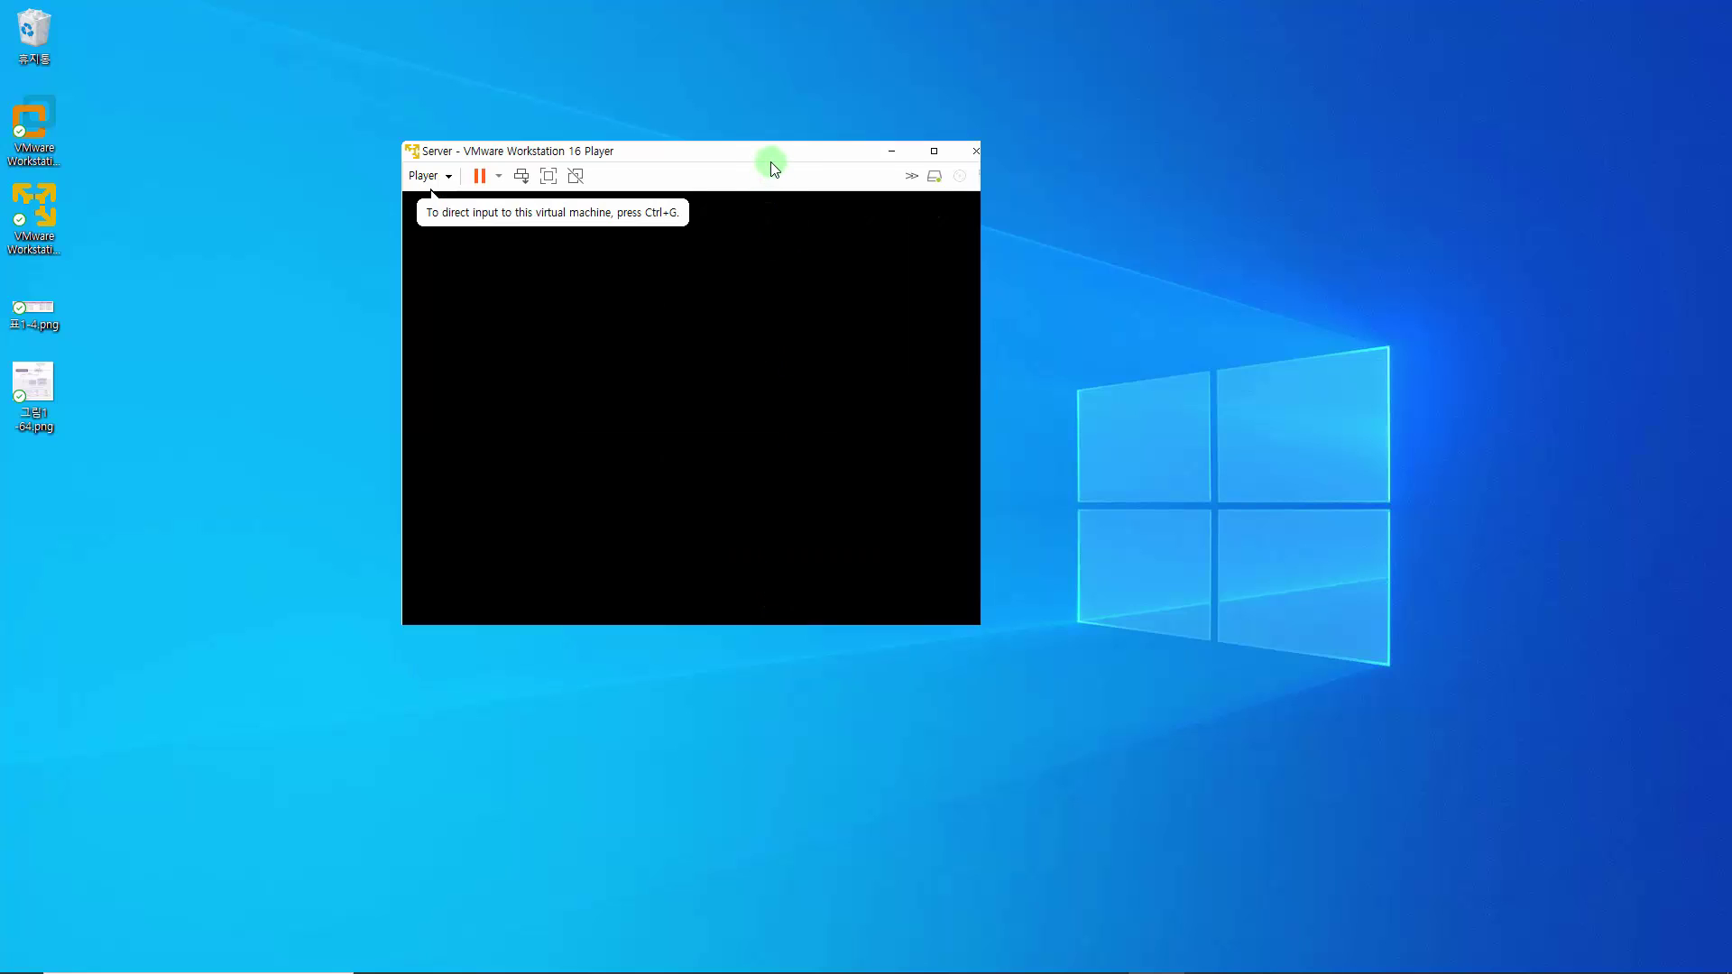
{"action": "left_click_drag", "start_coordinate": [776, 155], "coordinate": [983, 92]}
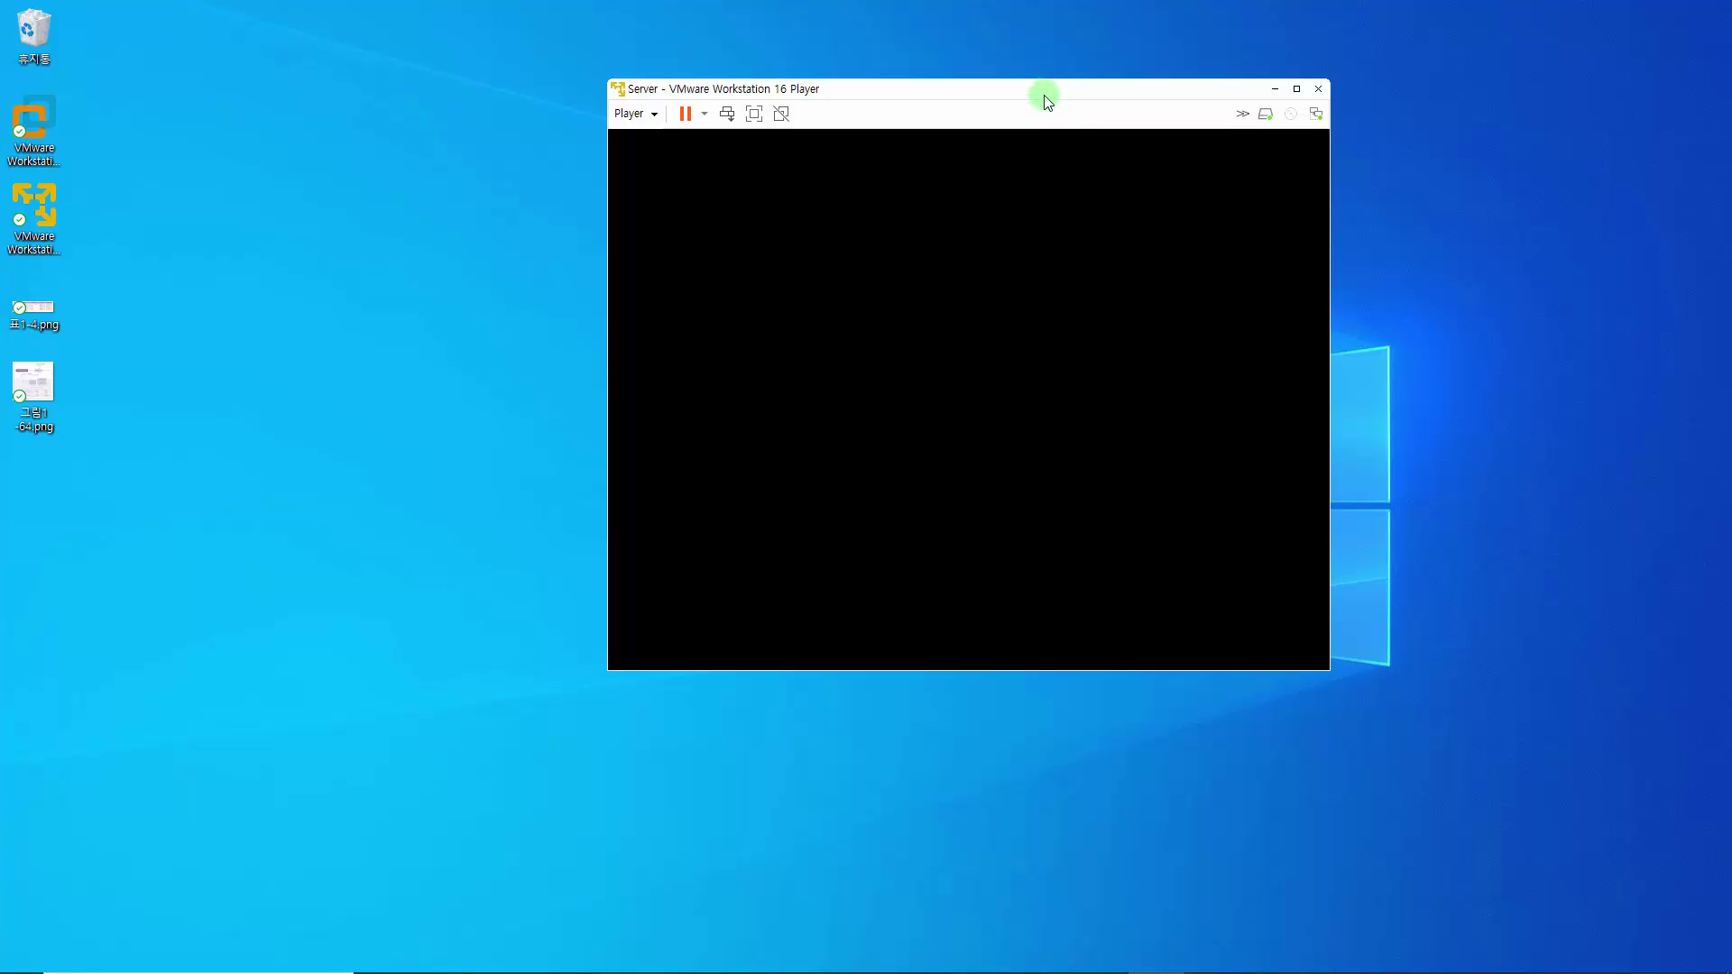
{"action": "left_click_drag", "start_coordinate": [1046, 101], "coordinate": [1027, 81]}
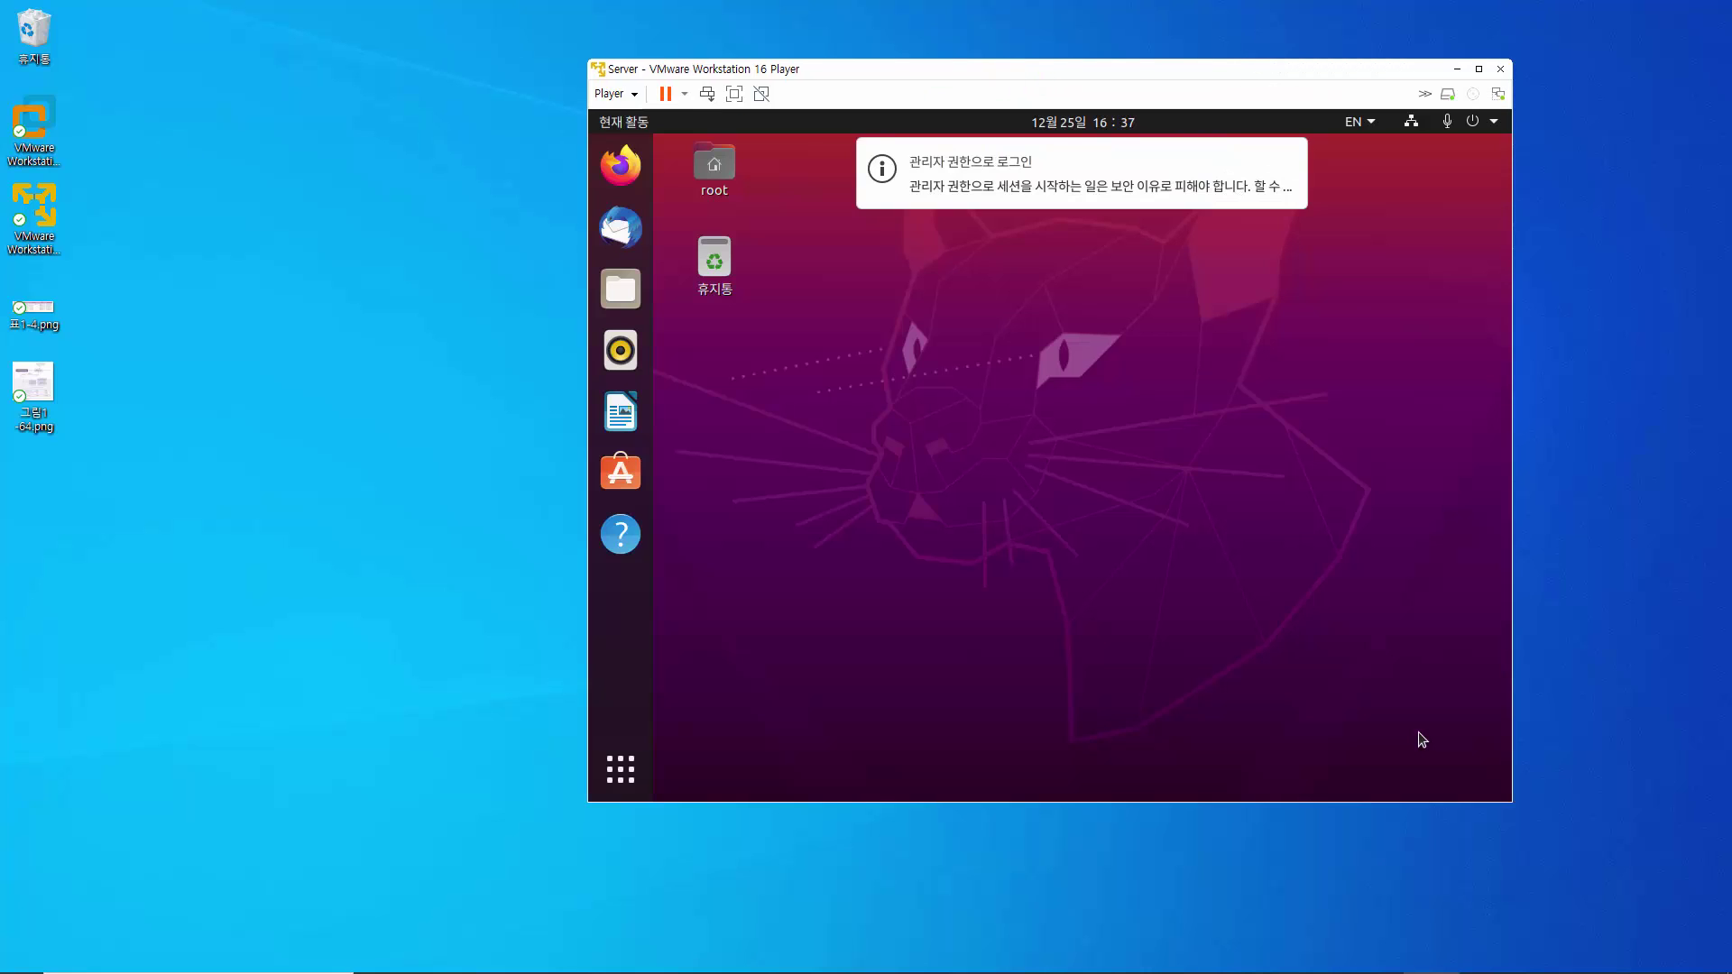
Step: Dismiss the administrator login notification and open a terminal from the Ubuntu desktop
{"action": "left_click", "coordinate": [1291, 217]}
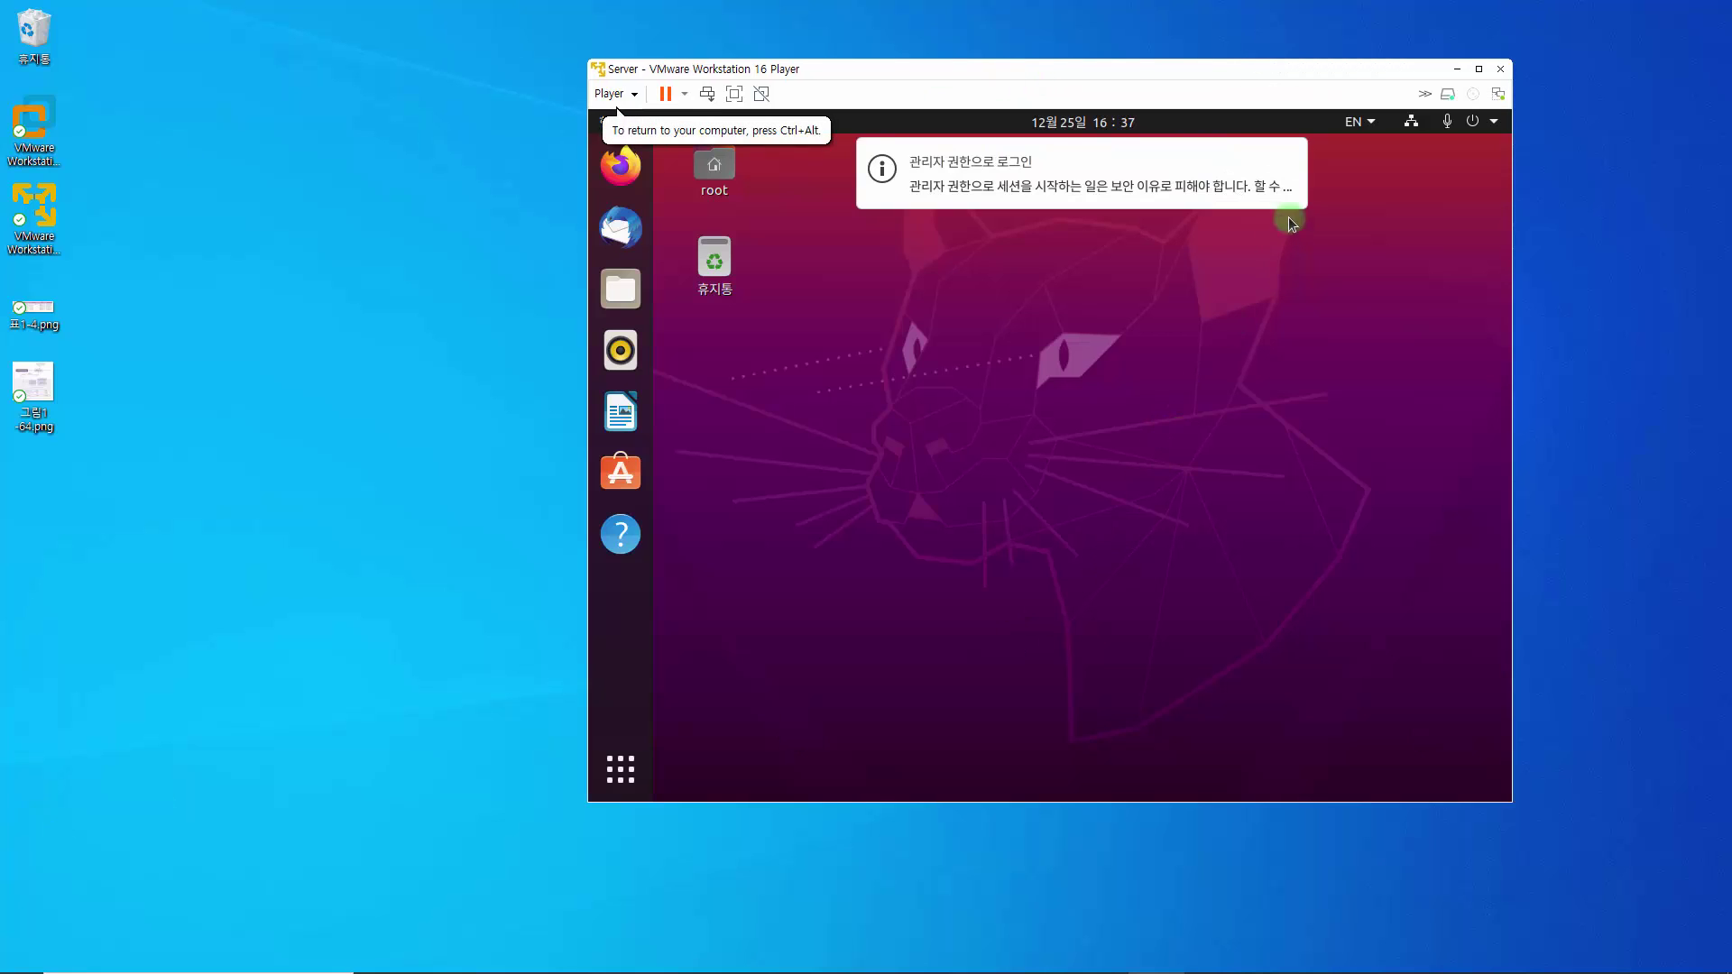
{"action": "left_click", "coordinate": [1275, 190]}
{"action": "right_click", "coordinate": [1078, 214]}
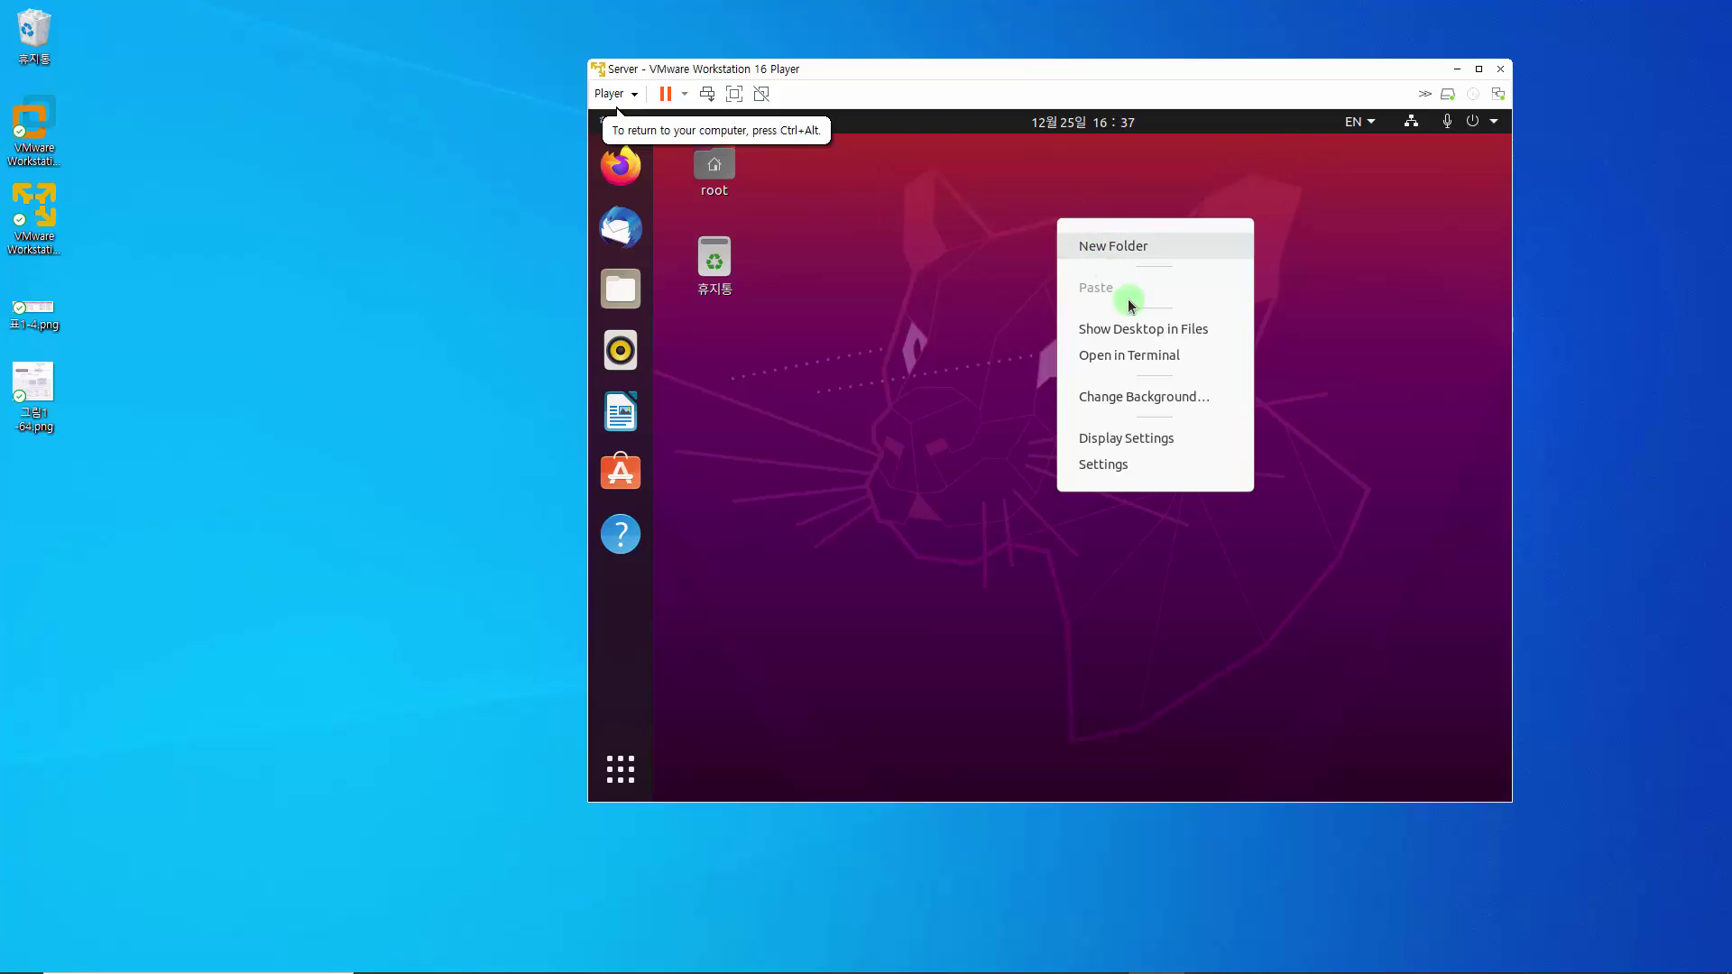
{"action": "left_click", "coordinate": [1128, 358]}
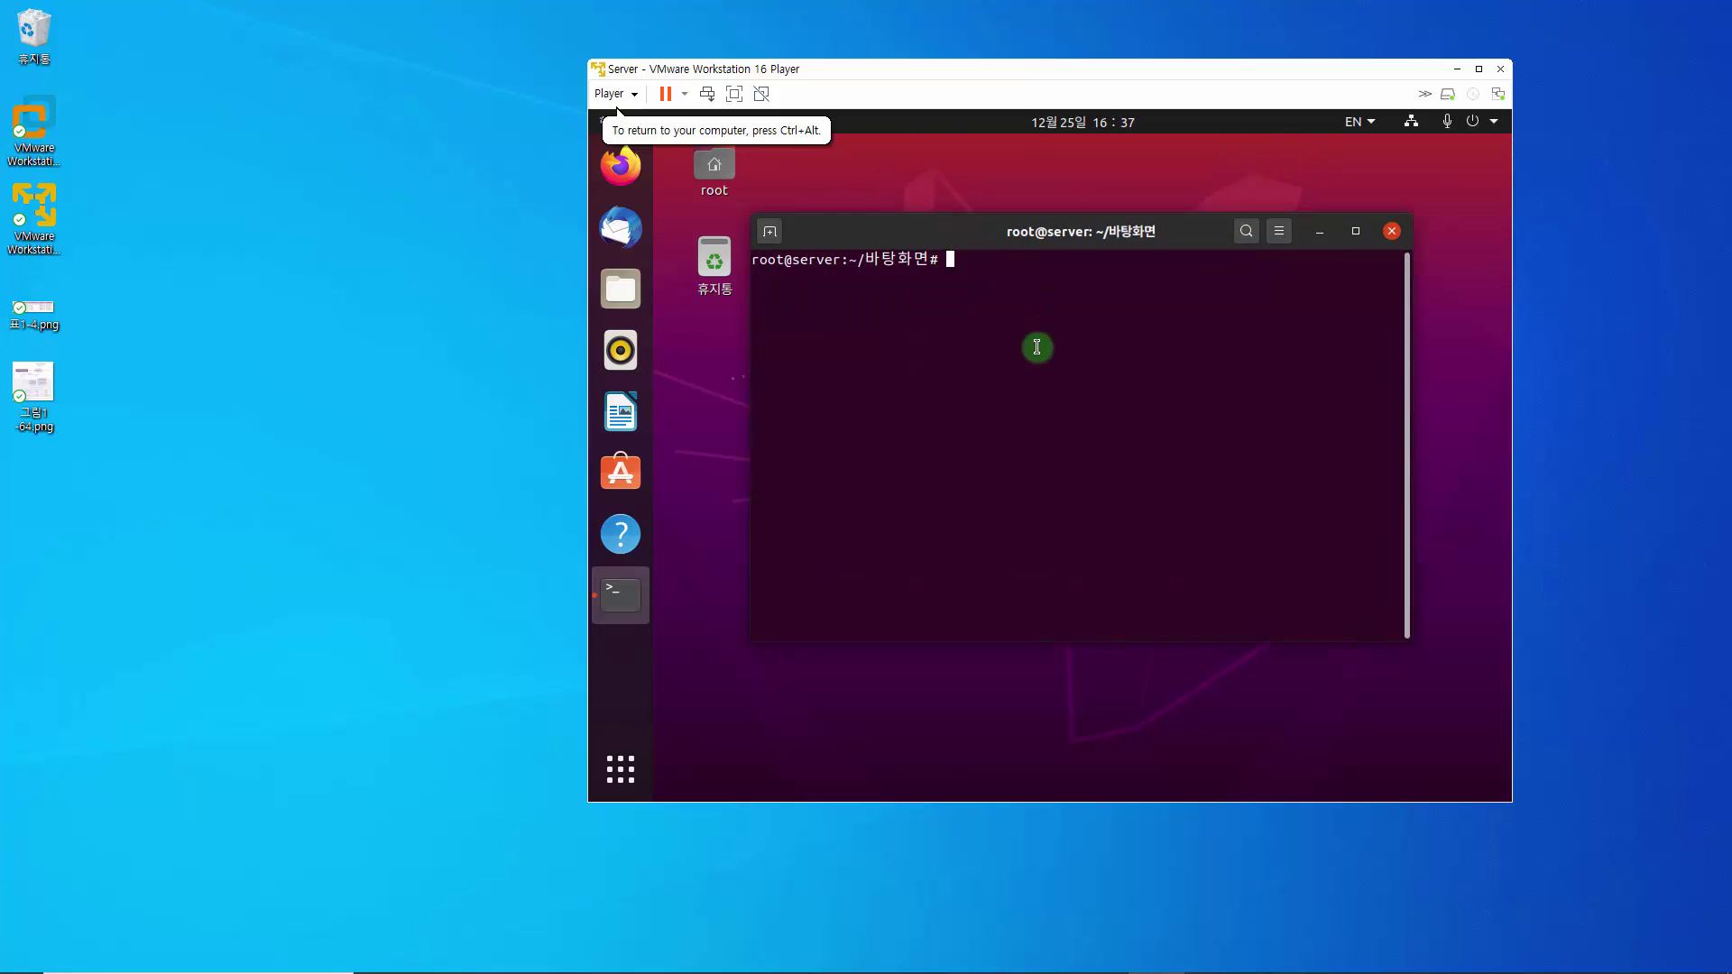
Step: Delete the boot directory with "rm -rf /boot" and restart the server with "reboot"
{"action": "type", "text": "rm  -rf  /boot"}
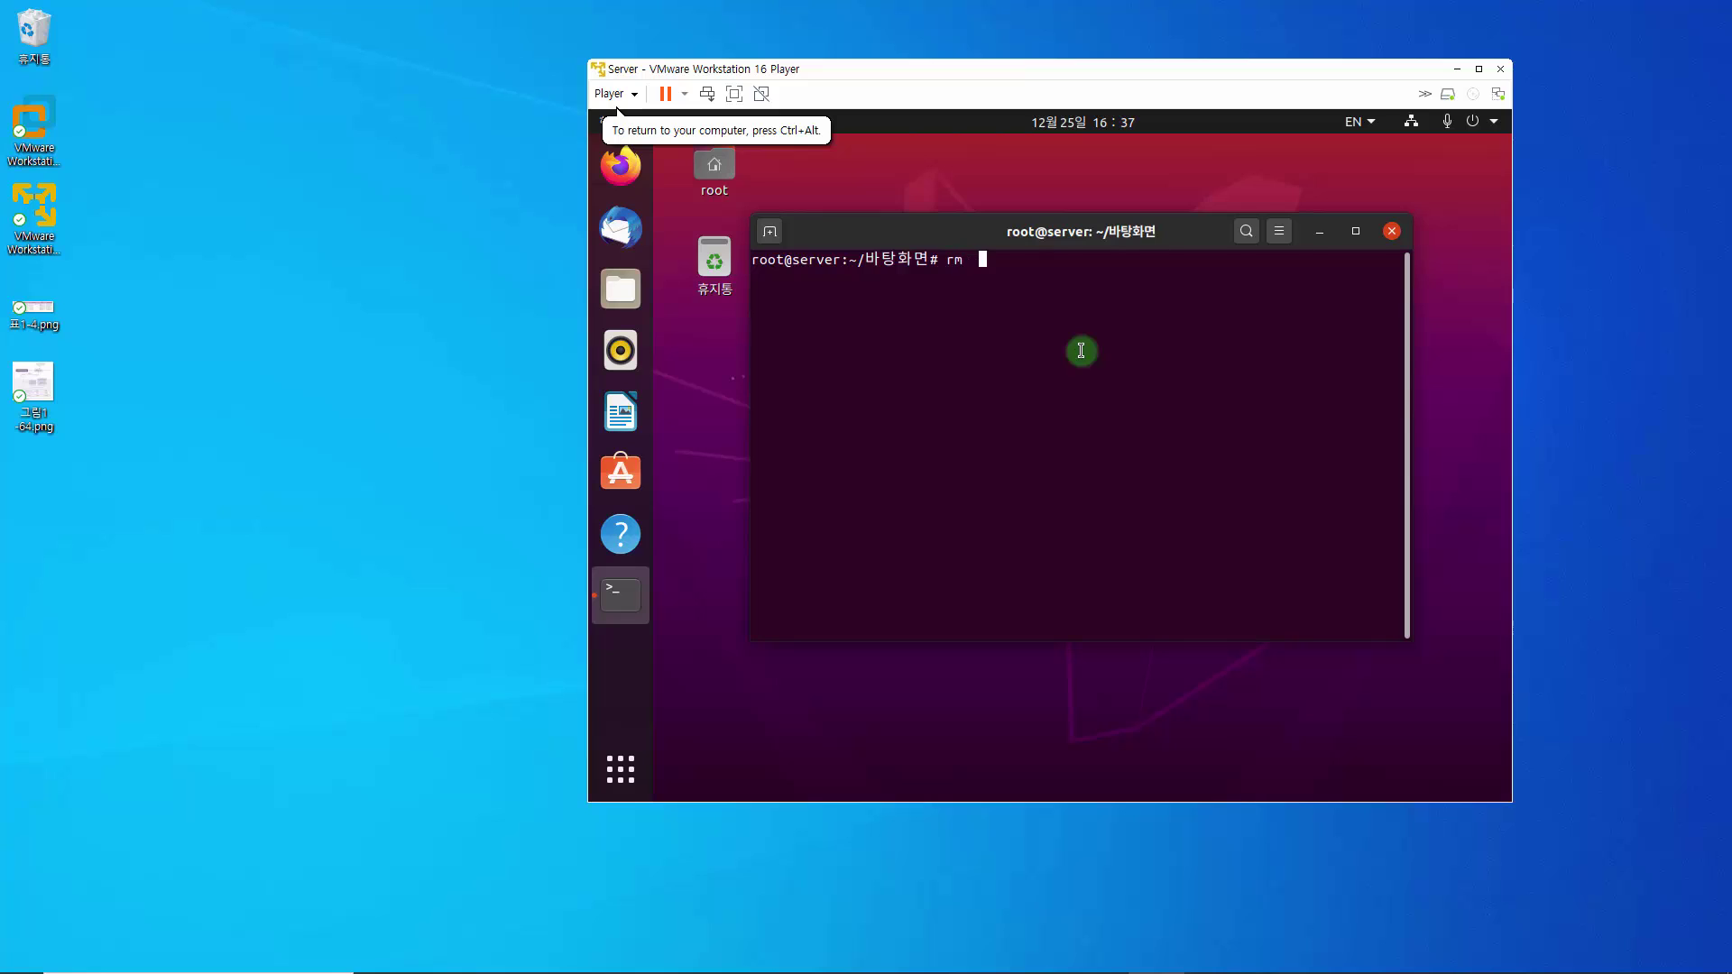
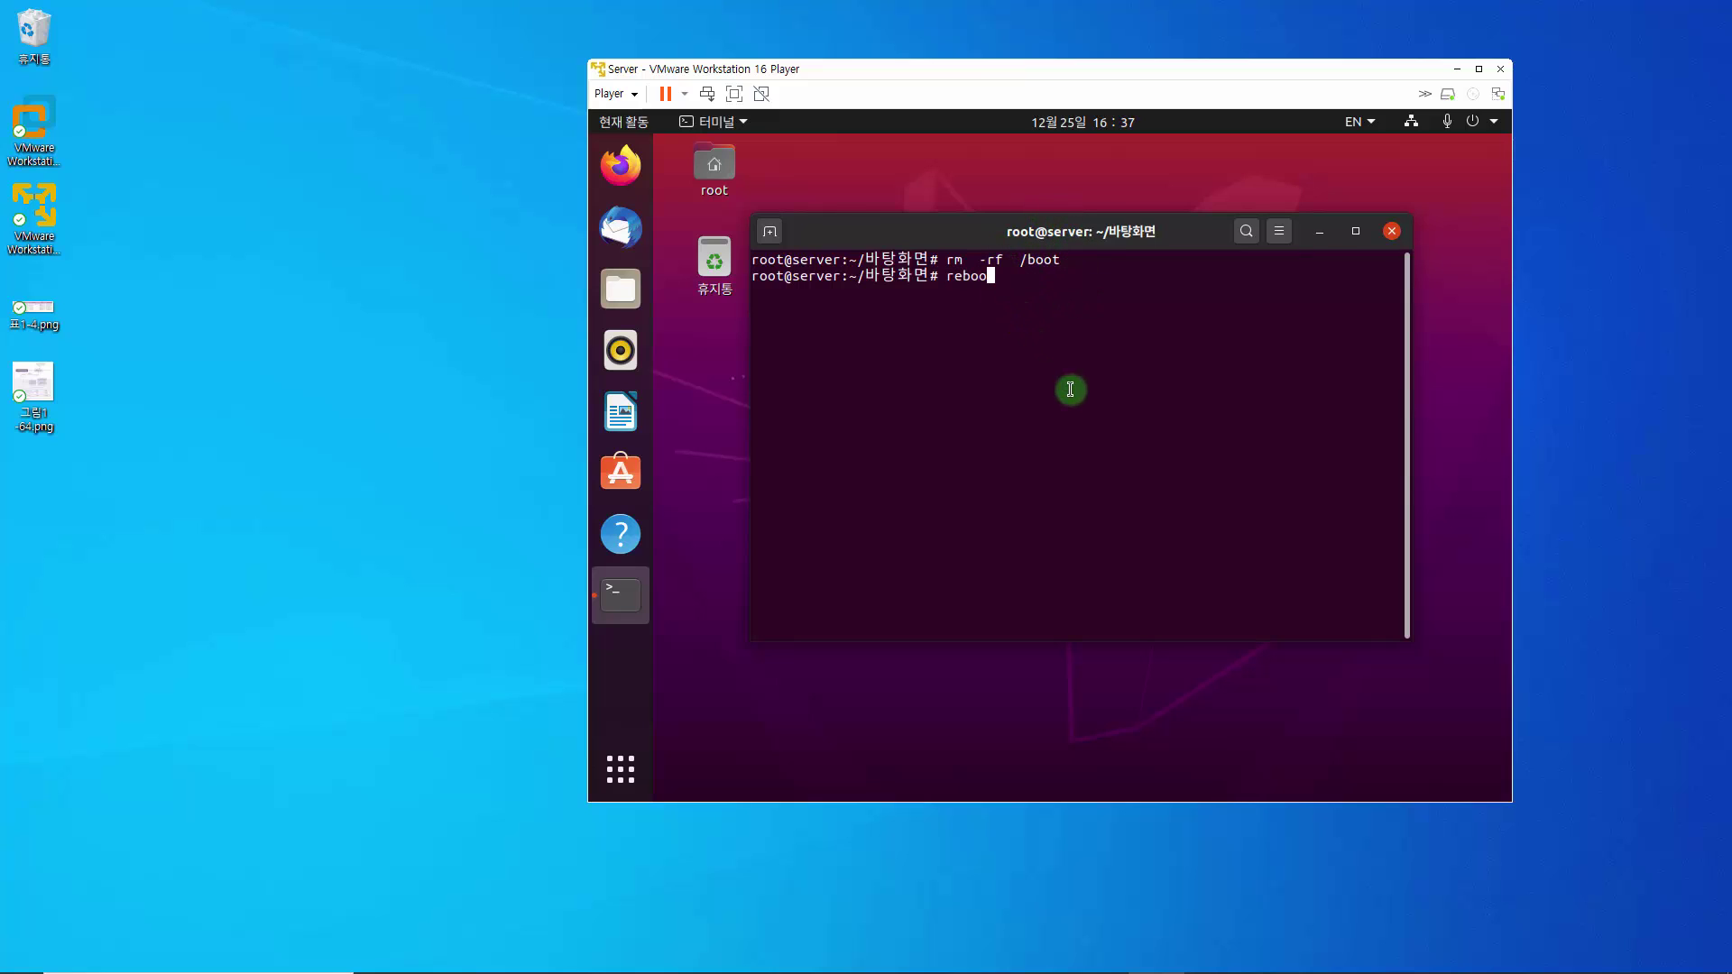
{"action": "type", "text": "t"}
{"action": "key", "text": "Return"}
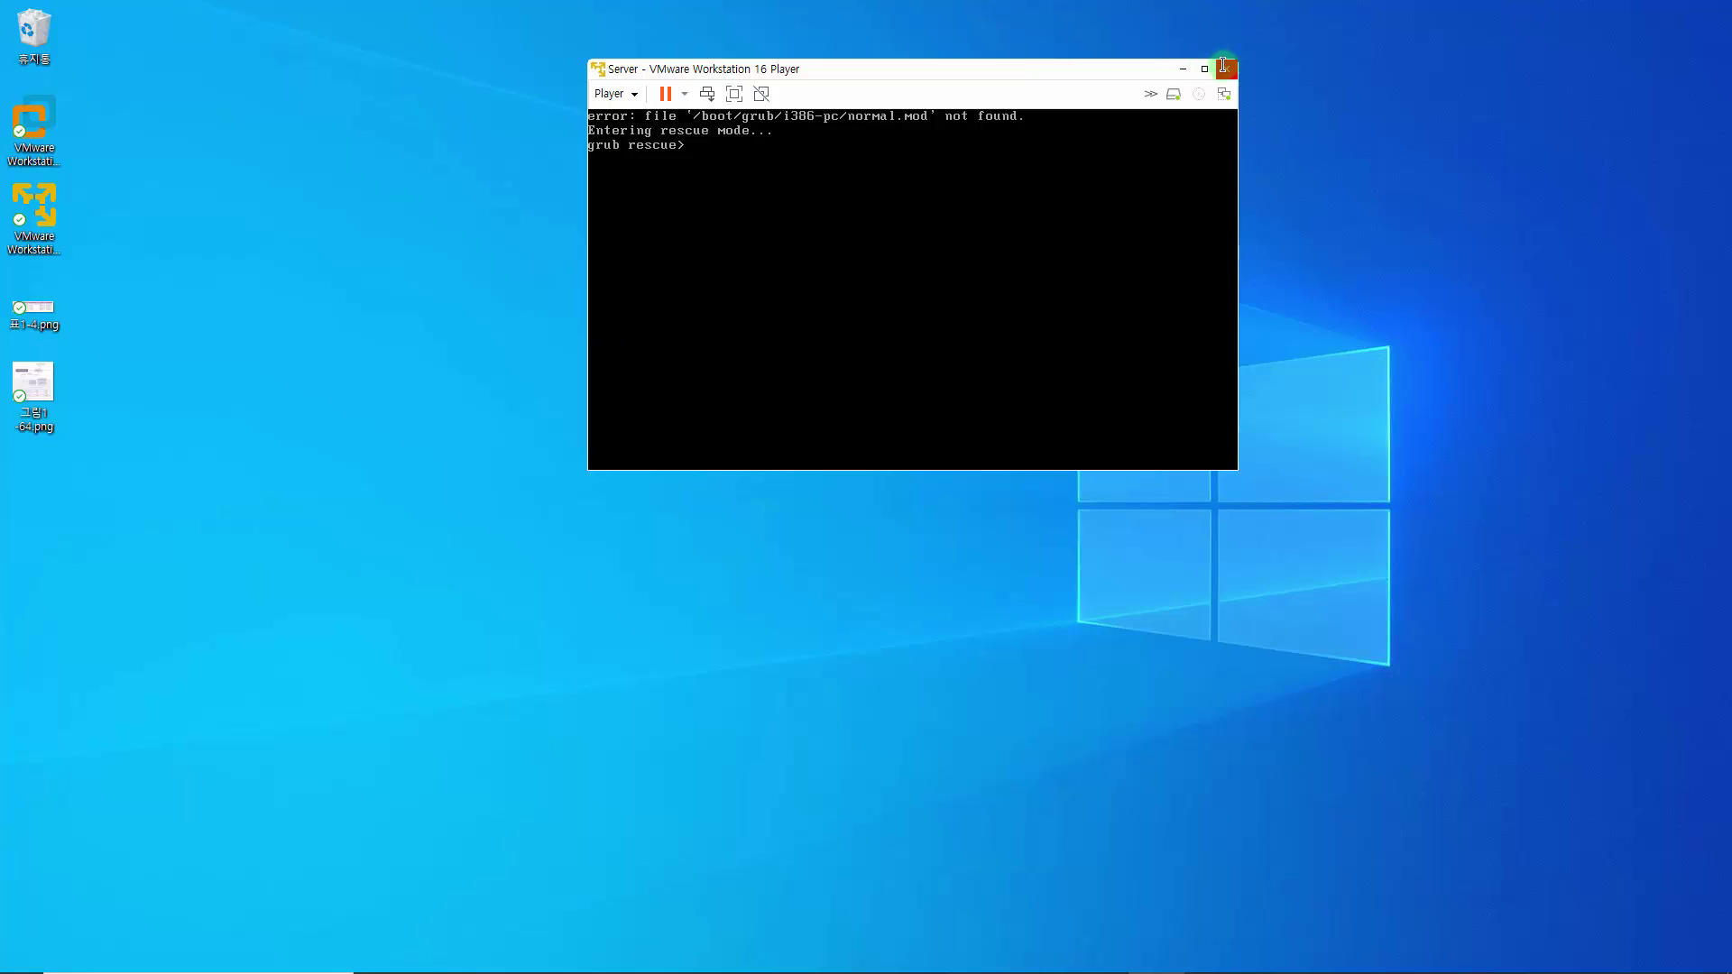
Step: Shut down the Server guest from the Player's power options and confirm powering it off
{"action": "left_click", "coordinate": [686, 98]}
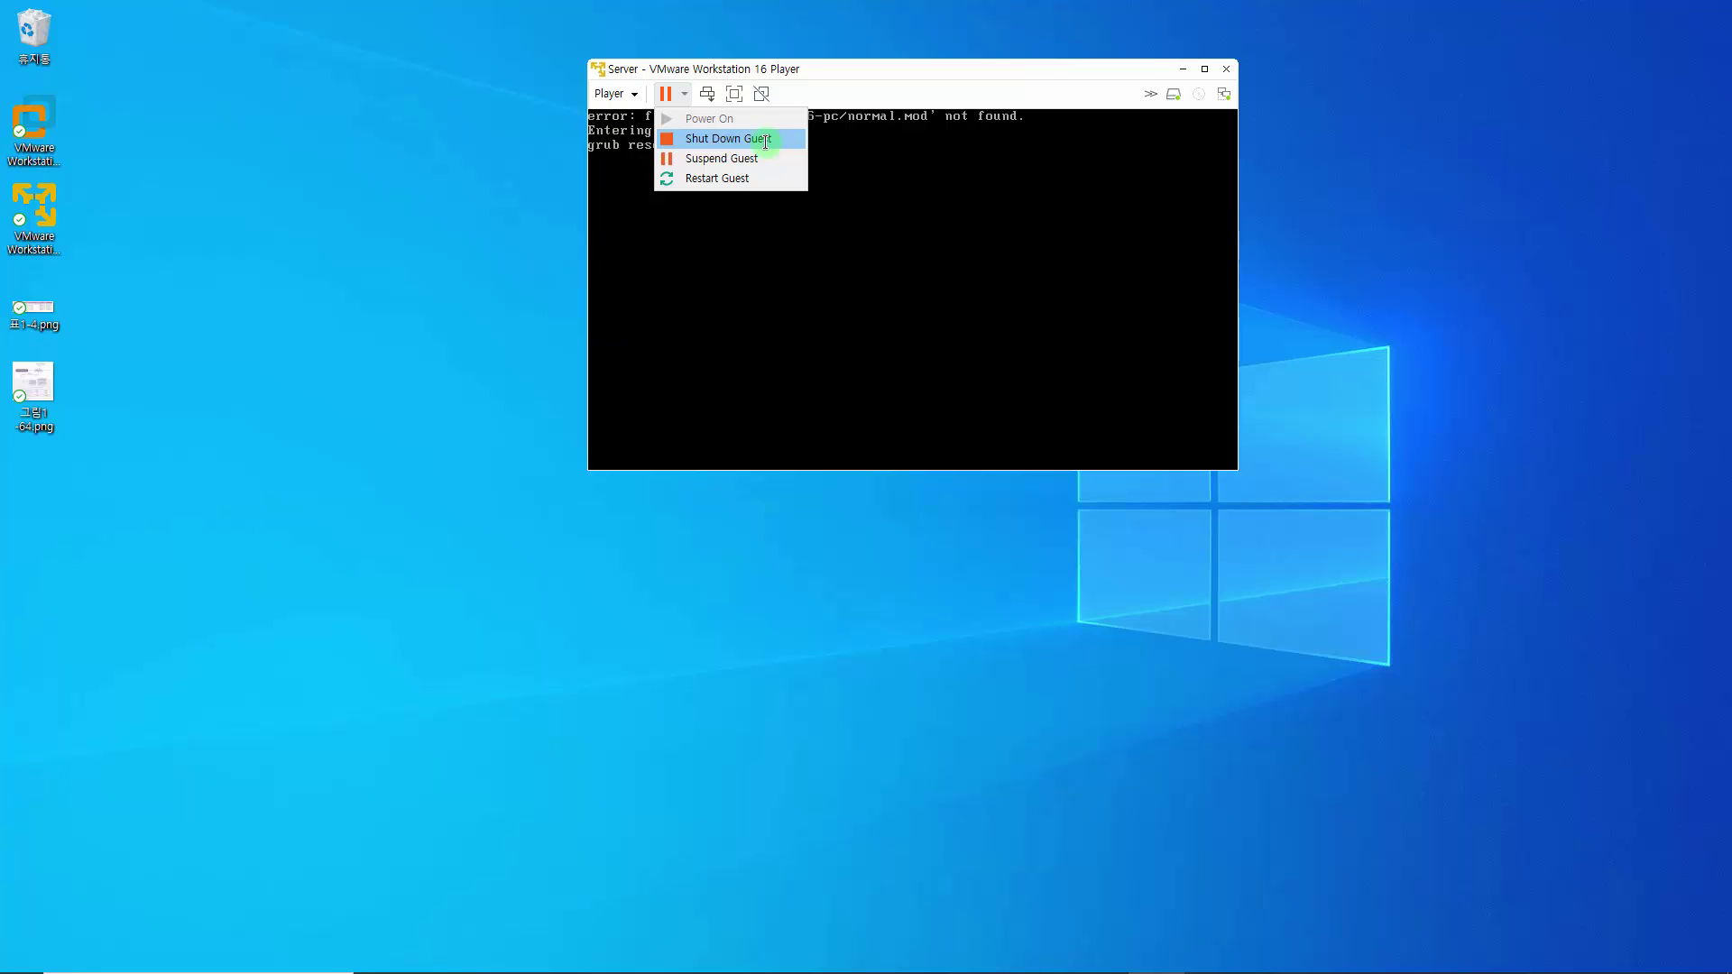
{"action": "left_click", "coordinate": [621, 95]}
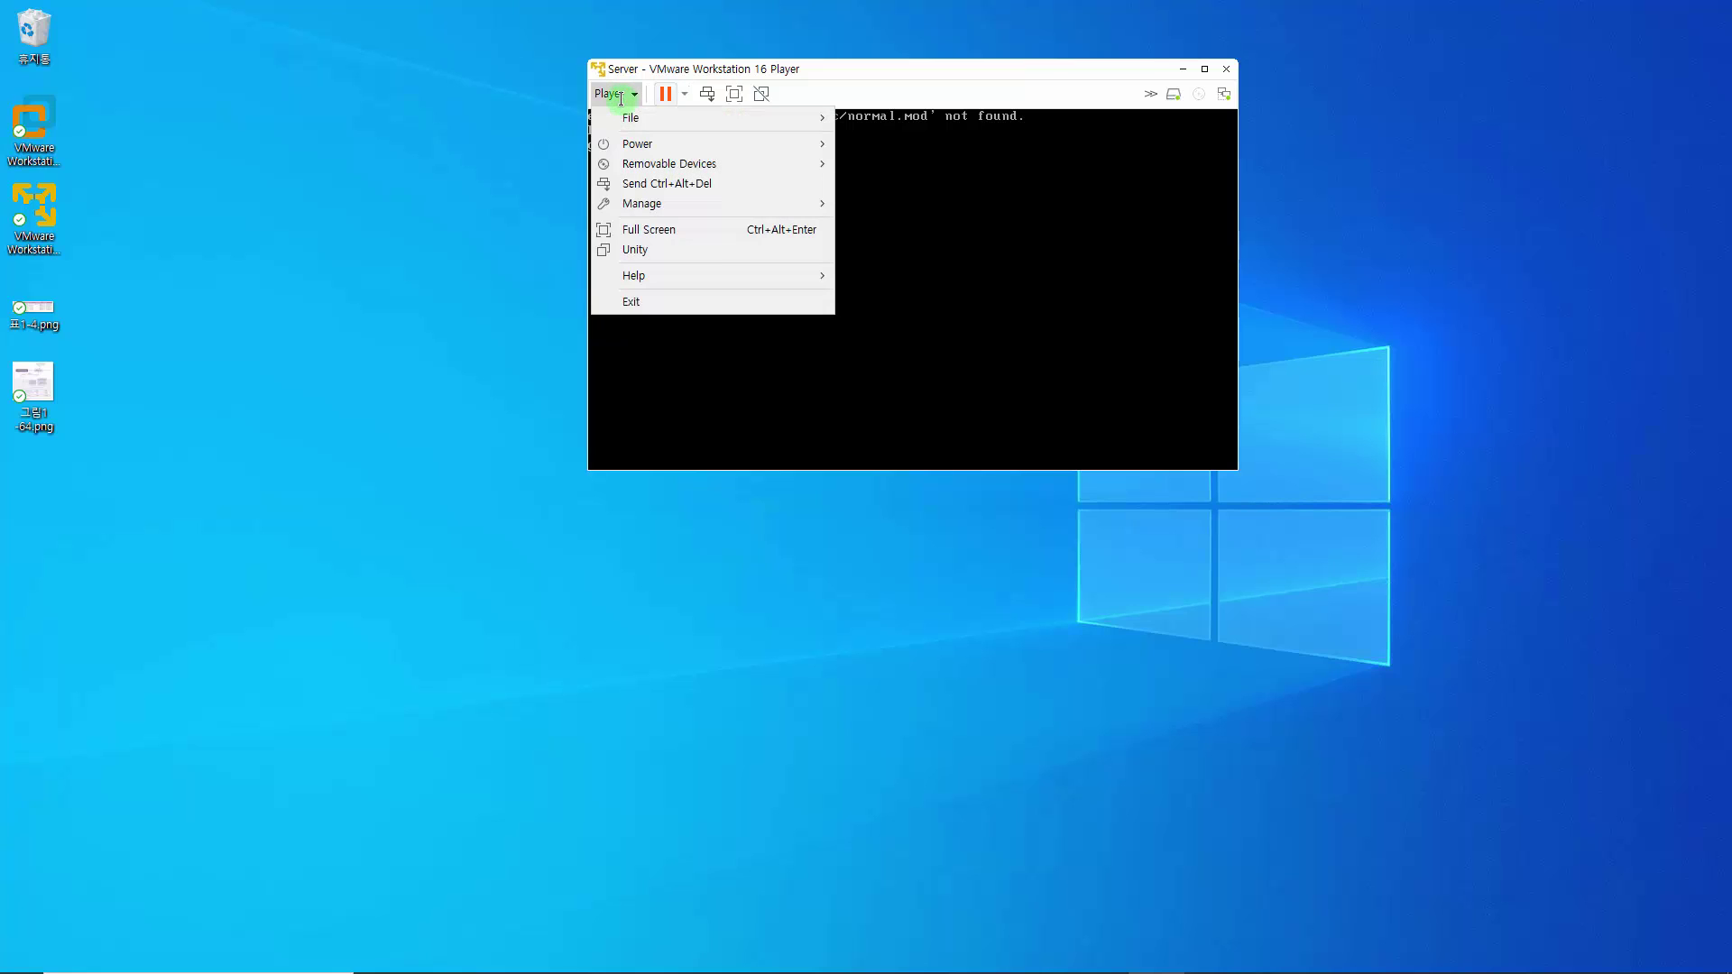
{"action": "mouse_move", "coordinate": [650, 143]}
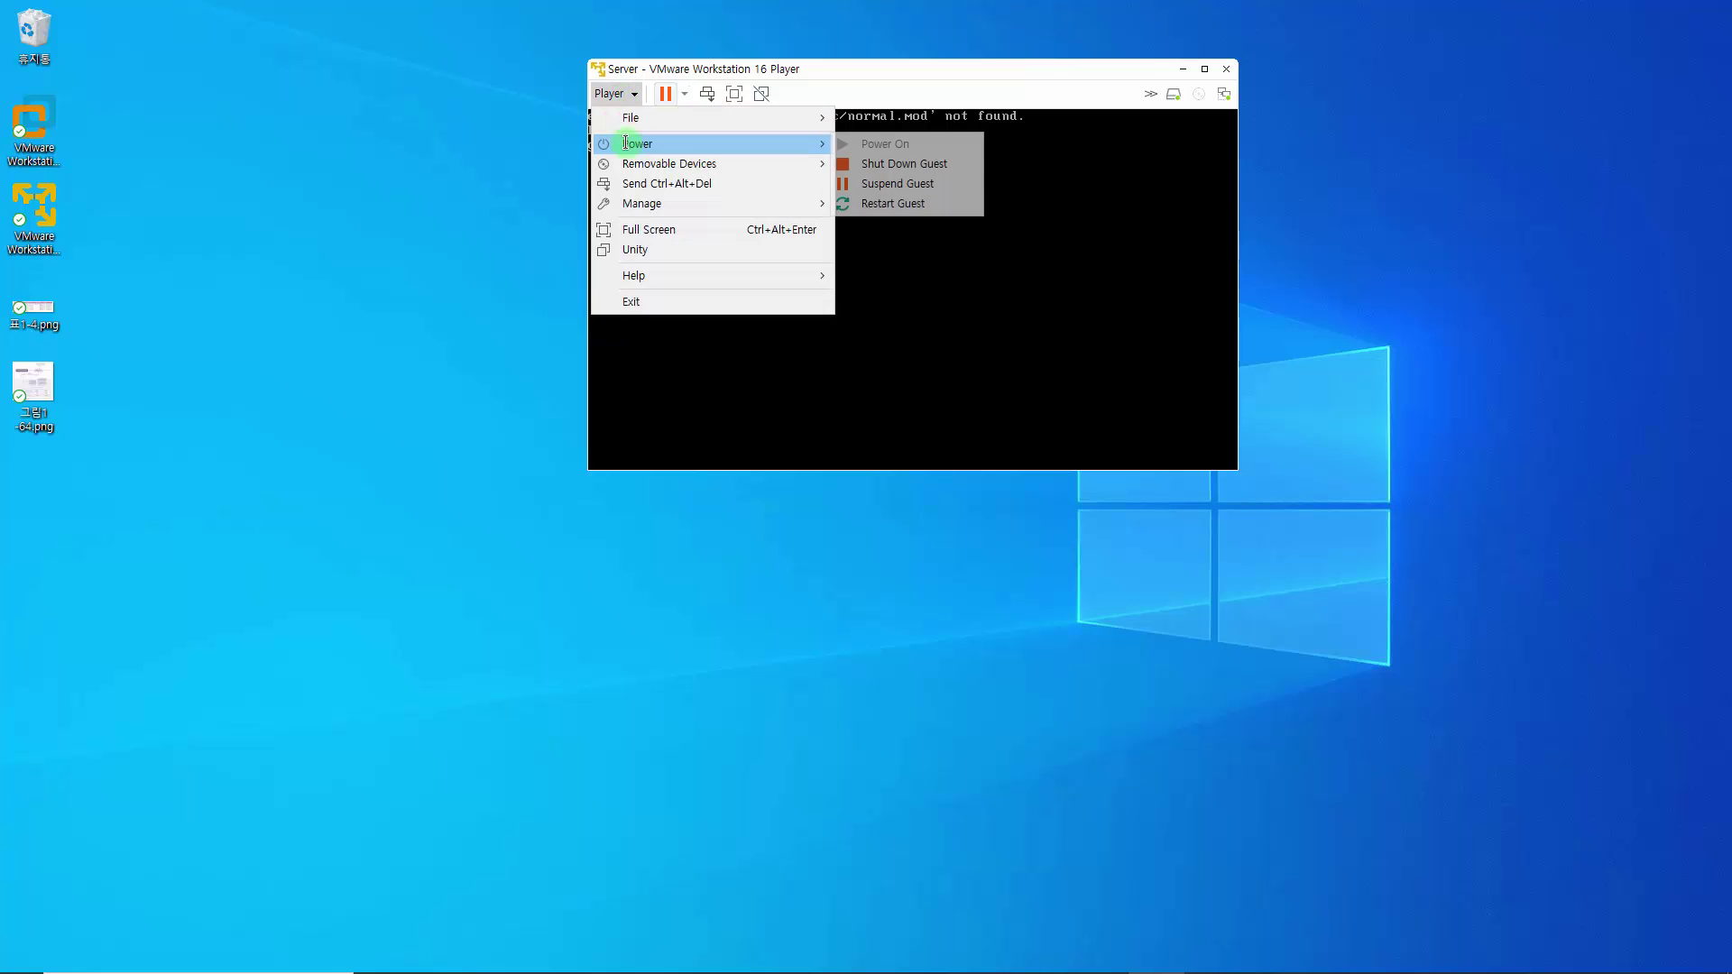
{"action": "left_click", "coordinate": [937, 165]}
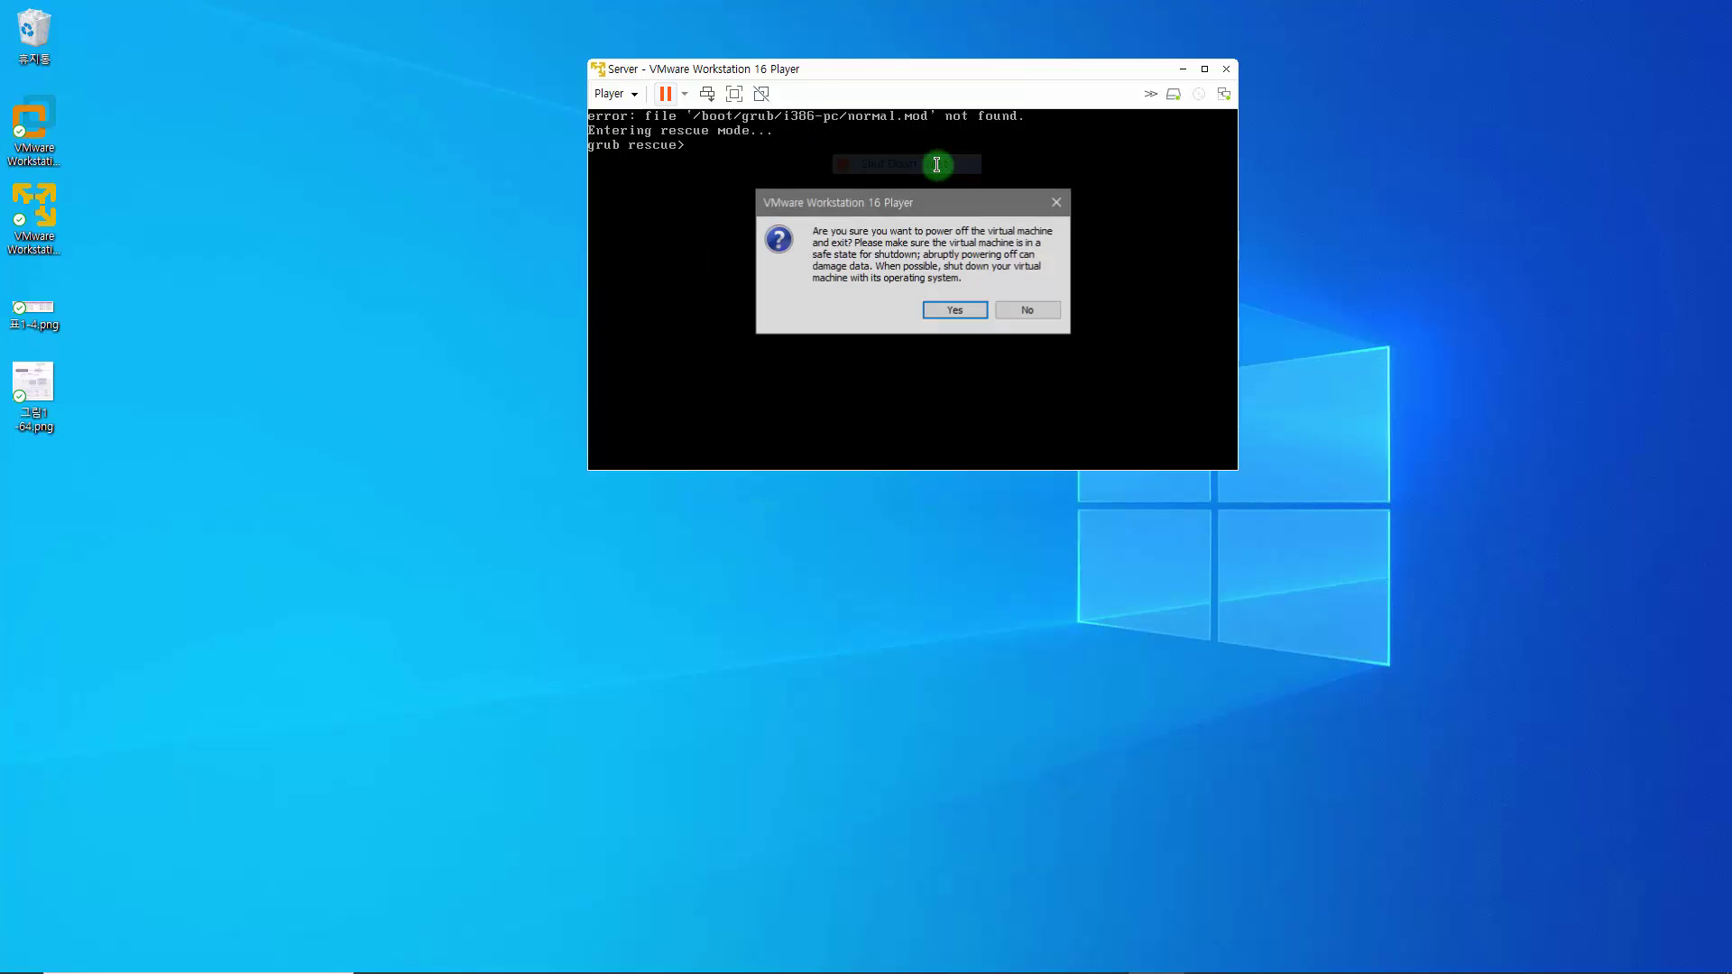
{"action": "left_click", "coordinate": [949, 308]}
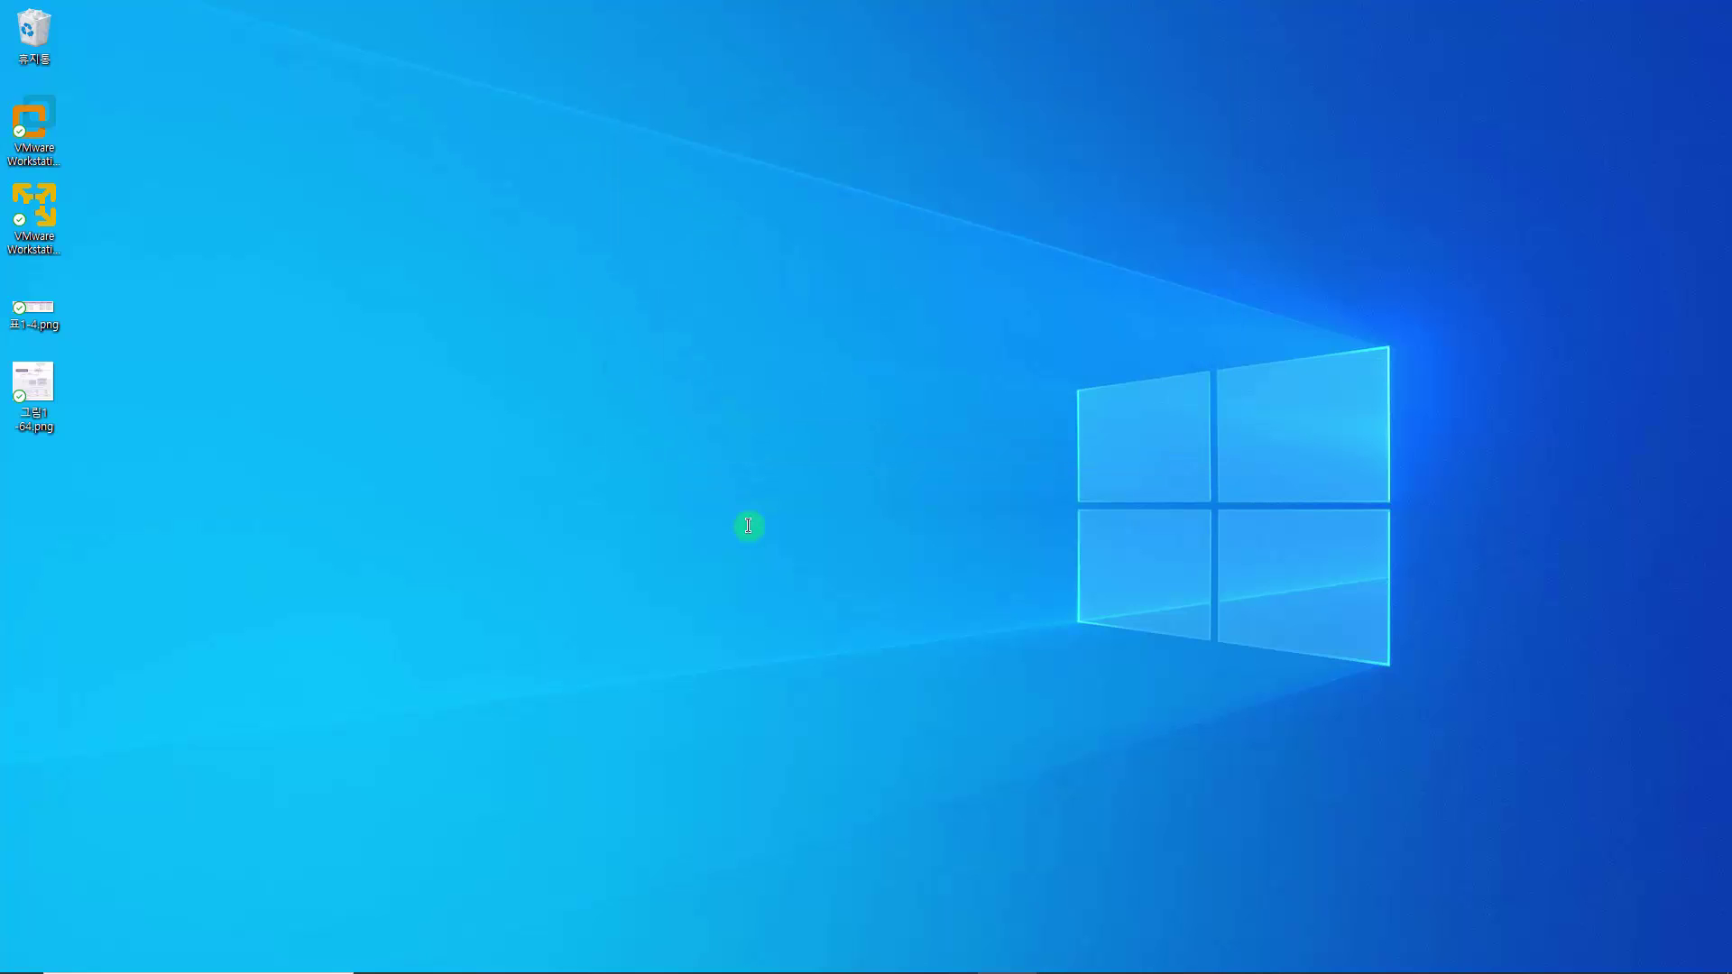
Step: Switch to VMware Workstation Pro and open the Snapshot Manager for the Server virtual machine
{"action": "left_click", "coordinate": [39, 127]}
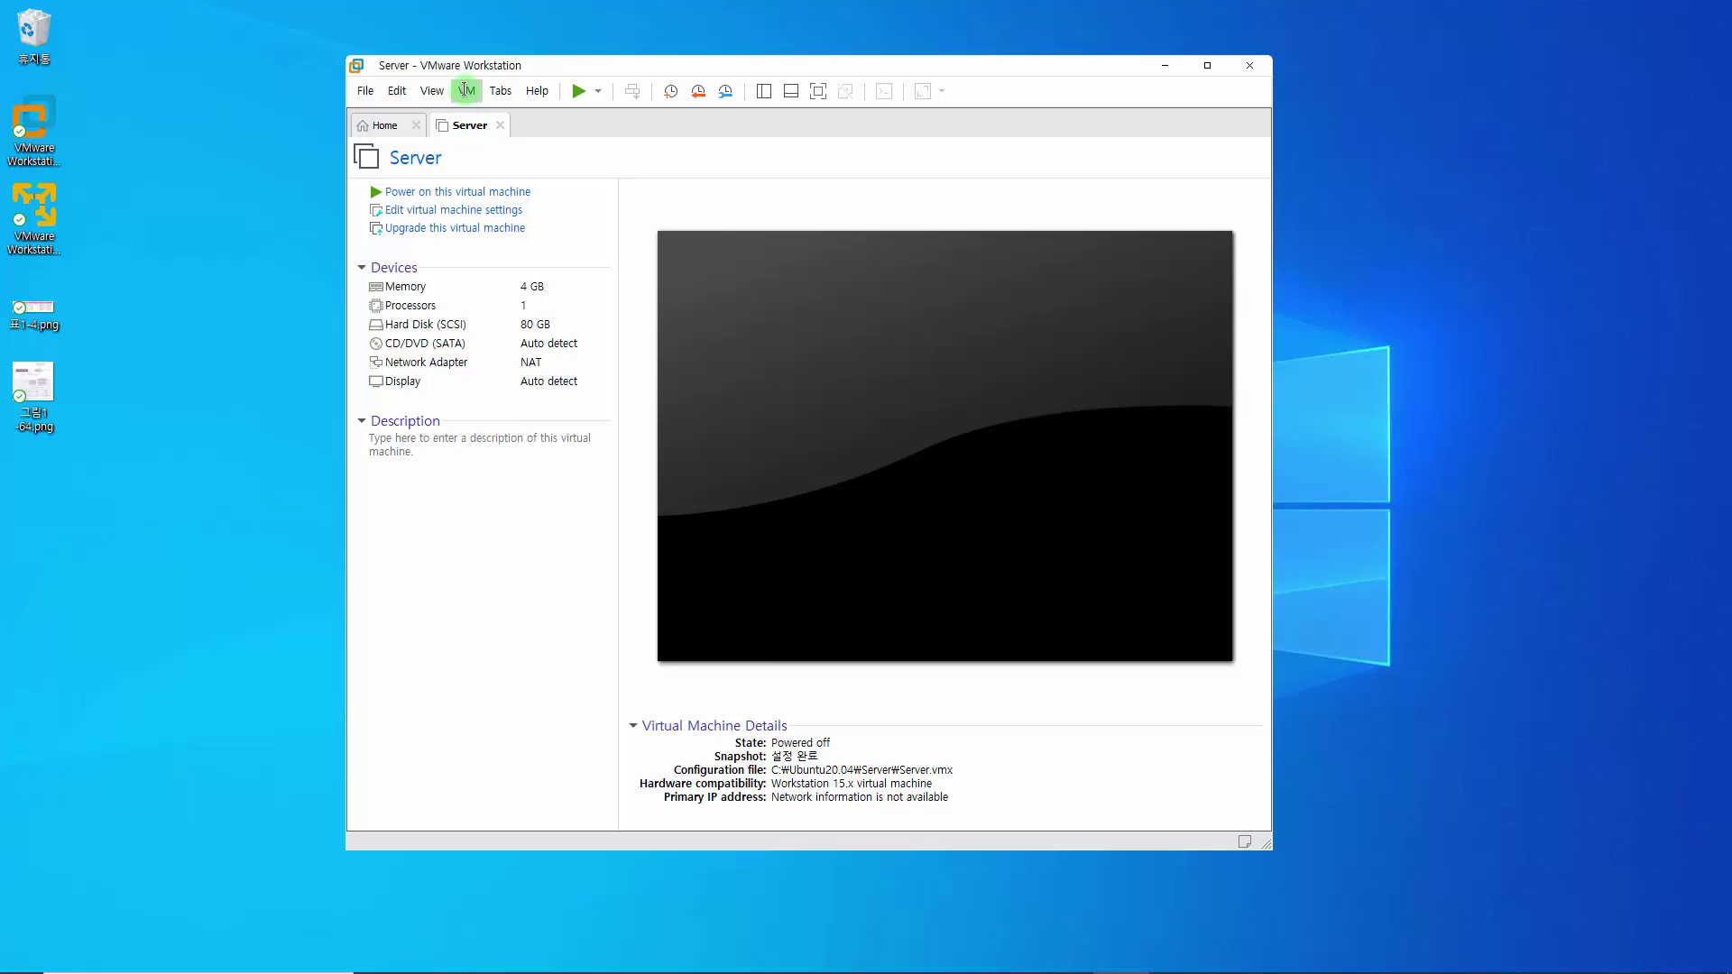
{"action": "left_click", "coordinate": [466, 90]}
{"action": "mouse_move", "coordinate": [488, 245]}
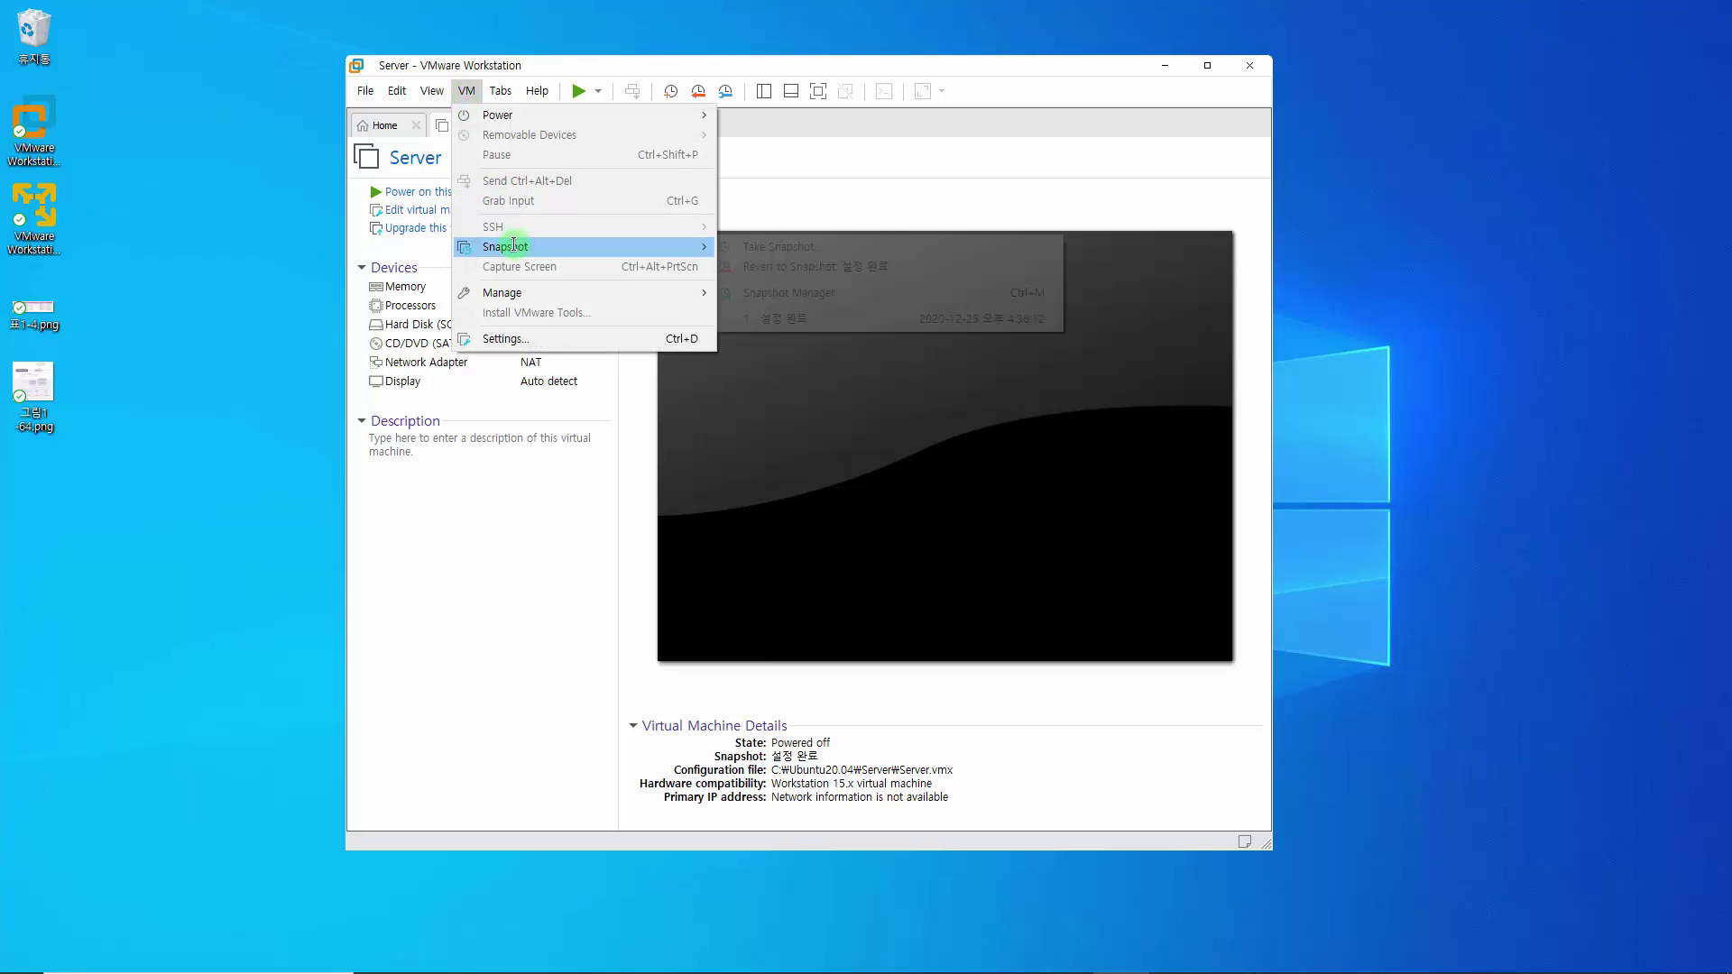
{"action": "left_click", "coordinate": [926, 297]}
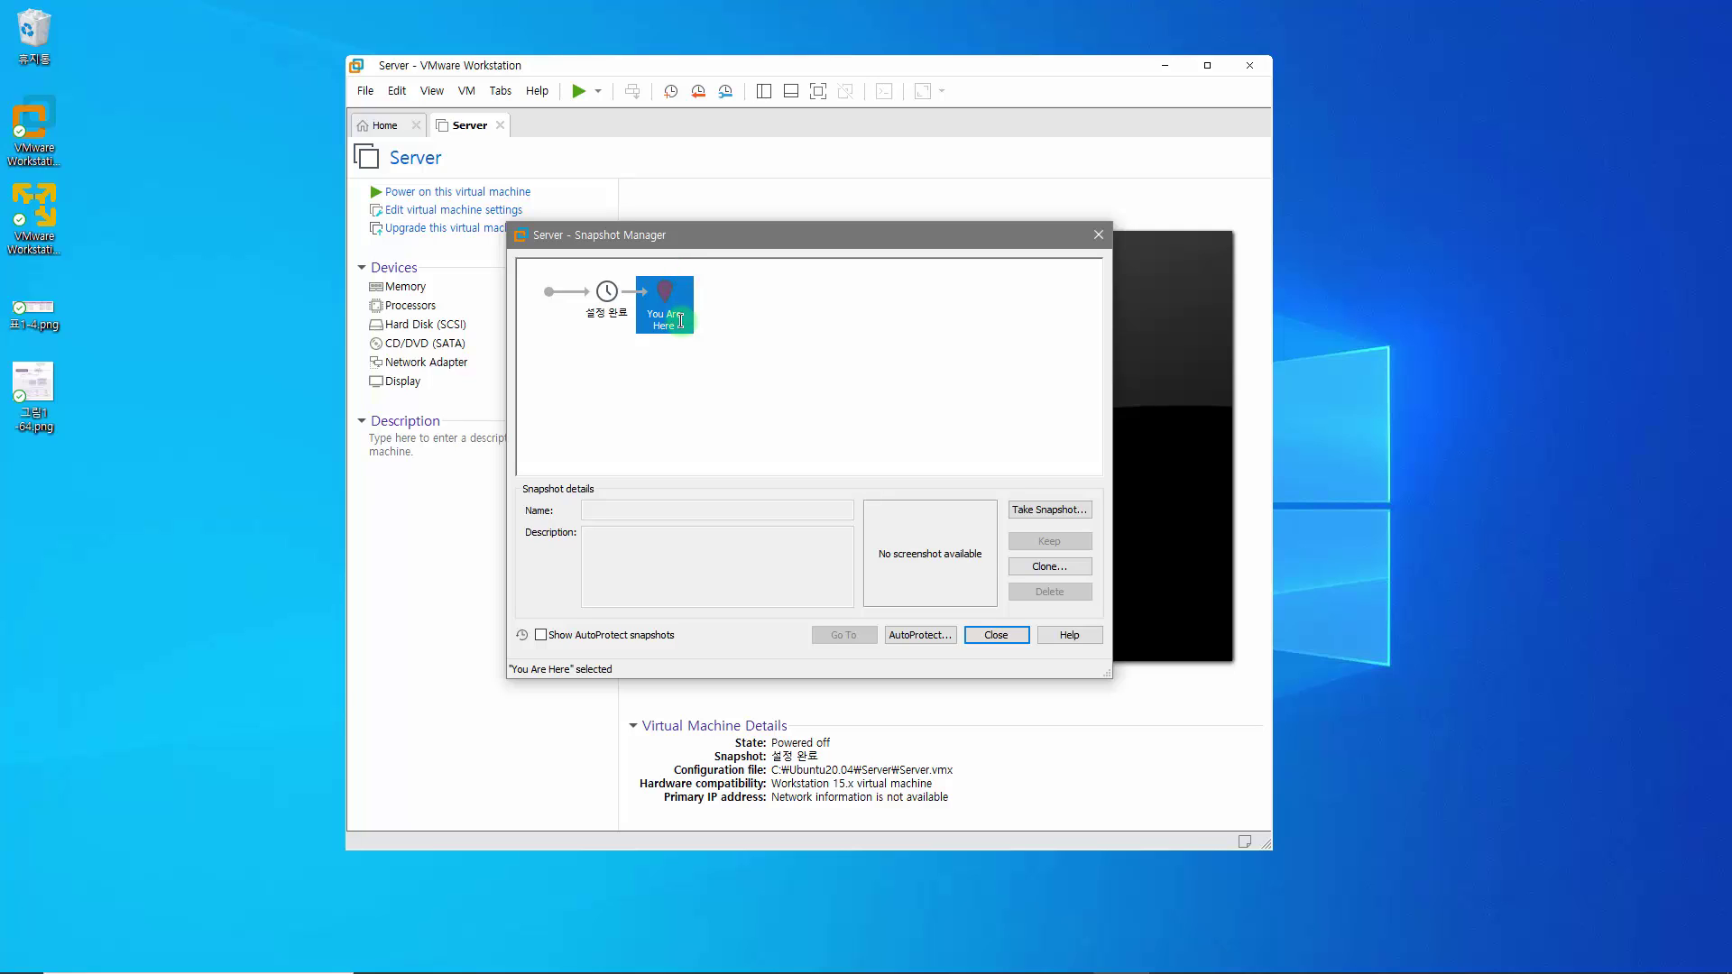
Step: Restore the Server virtual machine to the "설정 완료" snapshot and confirm losing the current state
{"action": "left_click", "coordinate": [600, 314]}
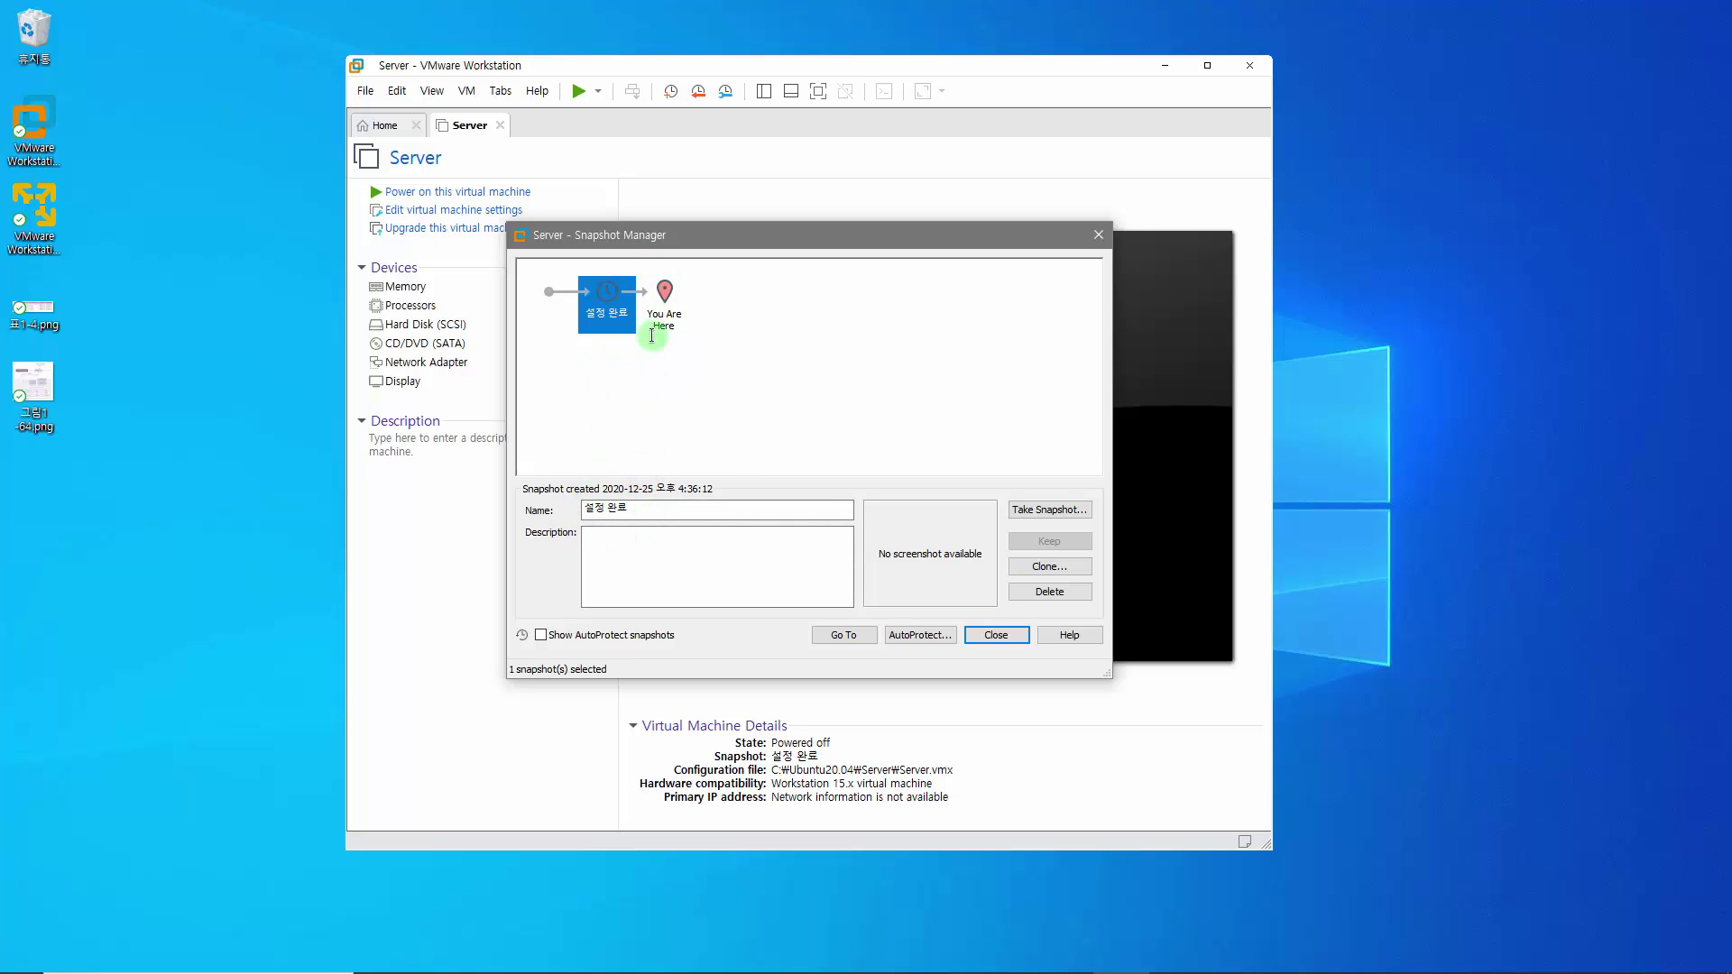
{"action": "left_click", "coordinate": [604, 289]}
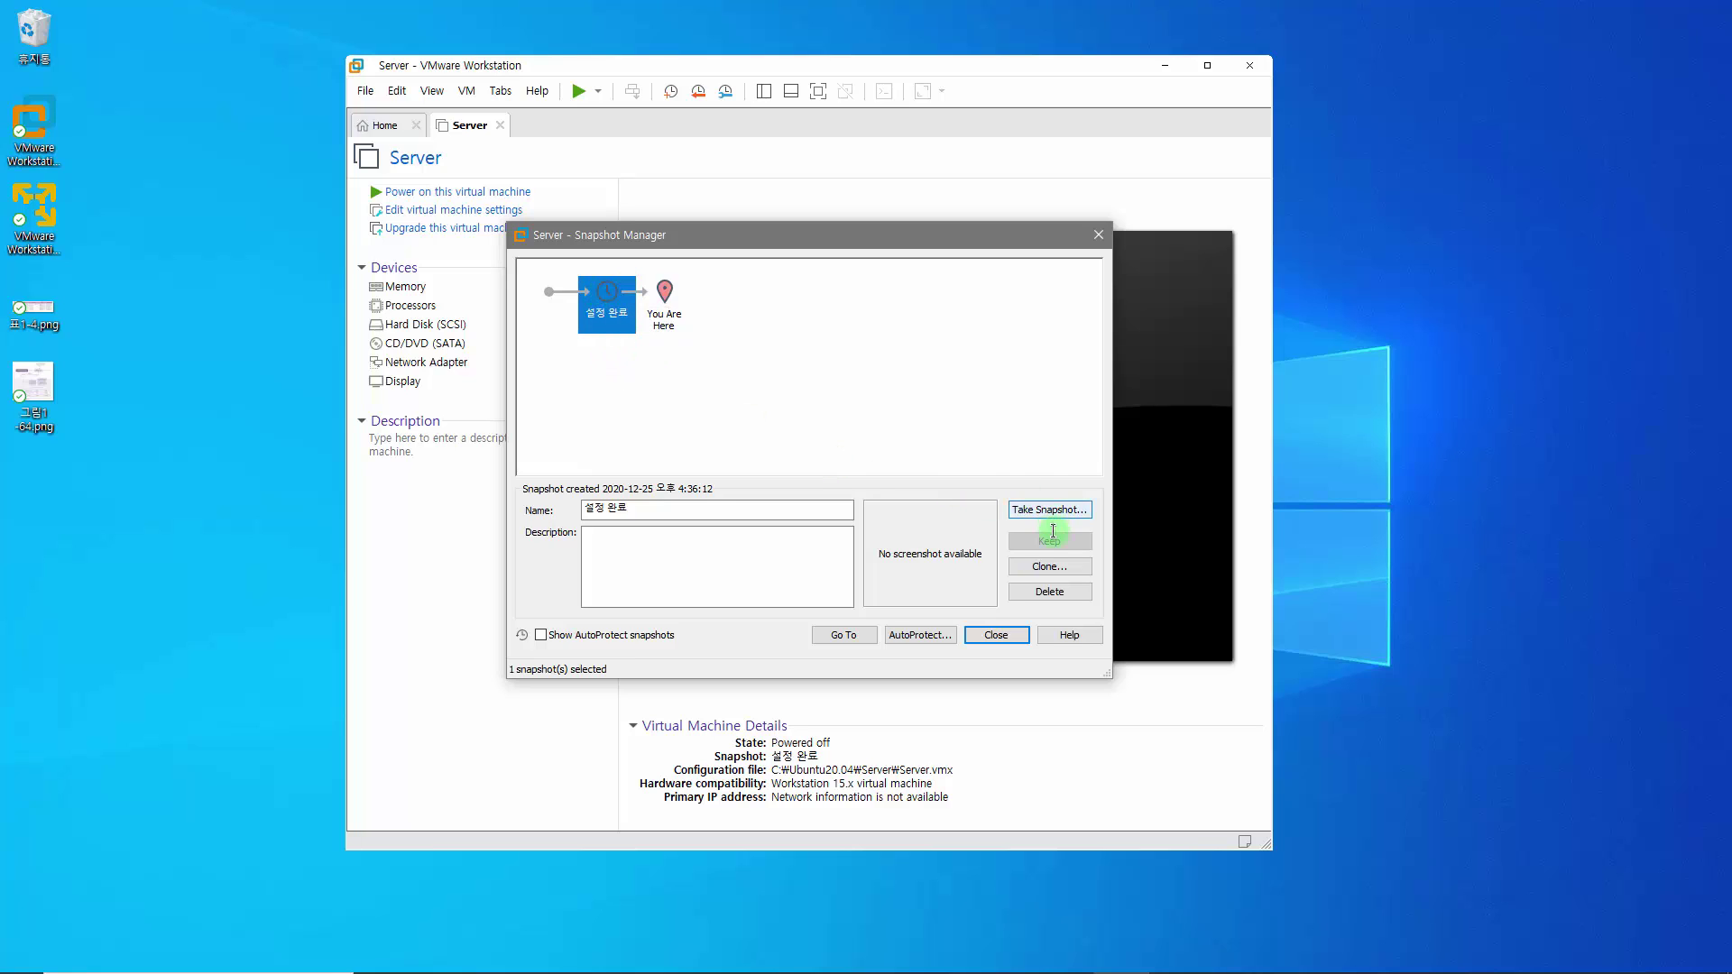
{"action": "left_click", "coordinate": [843, 634]}
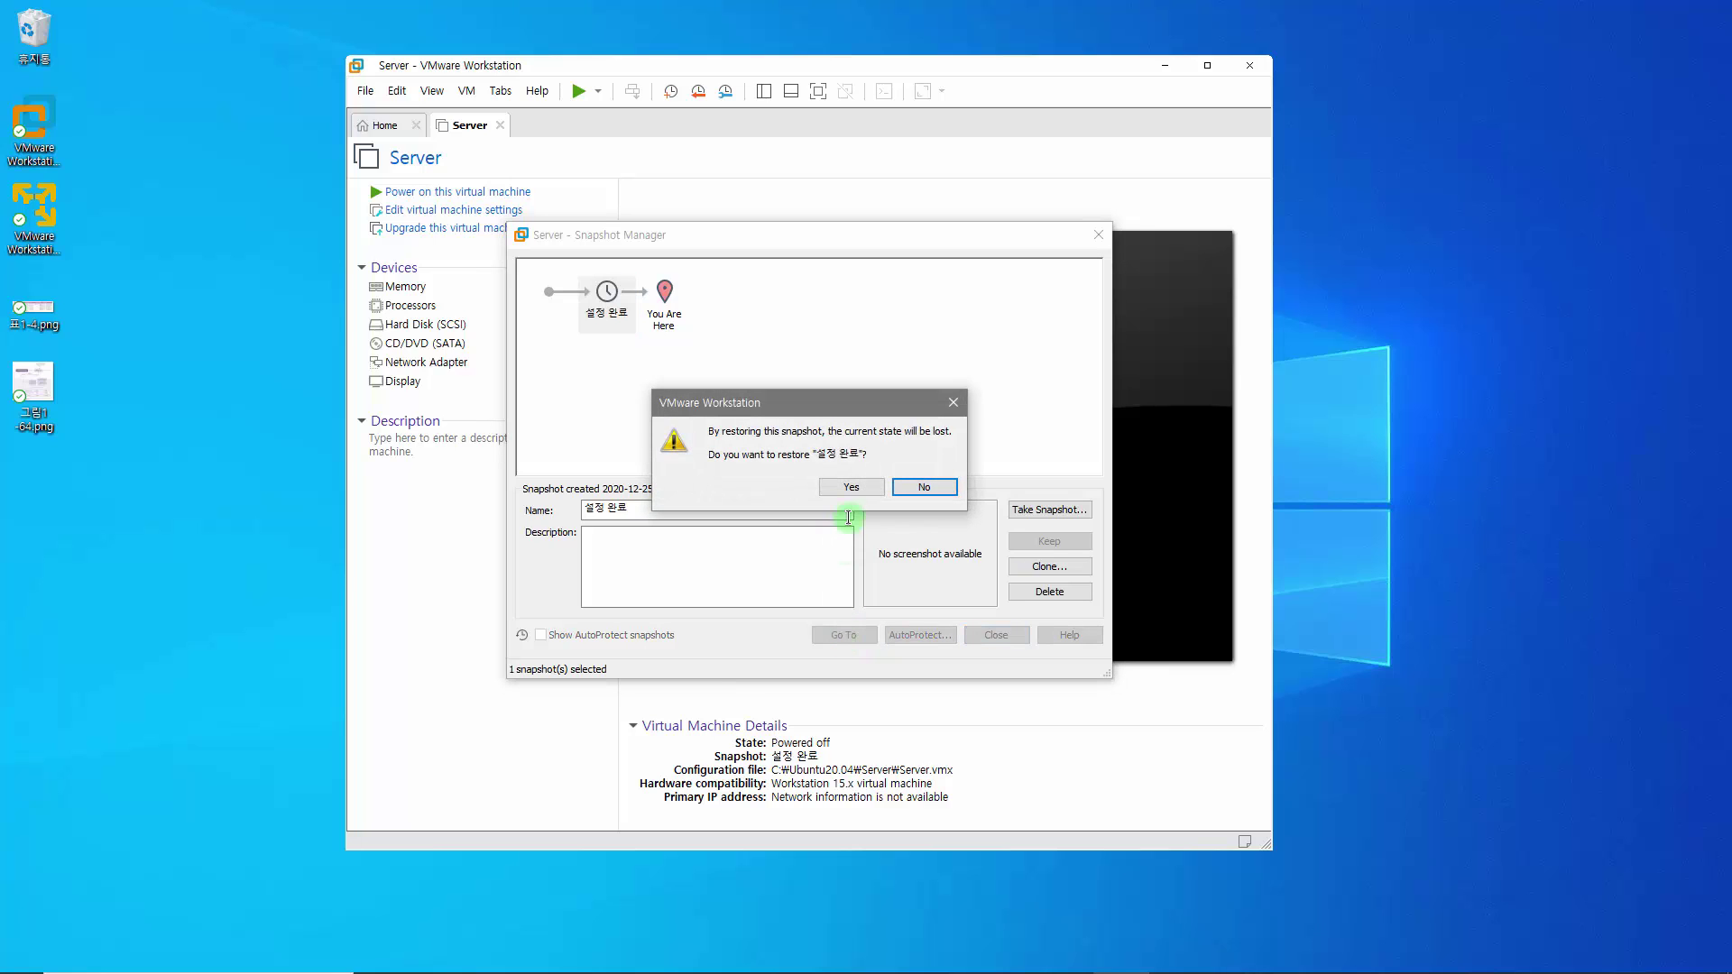
{"action": "left_click", "coordinate": [852, 488]}
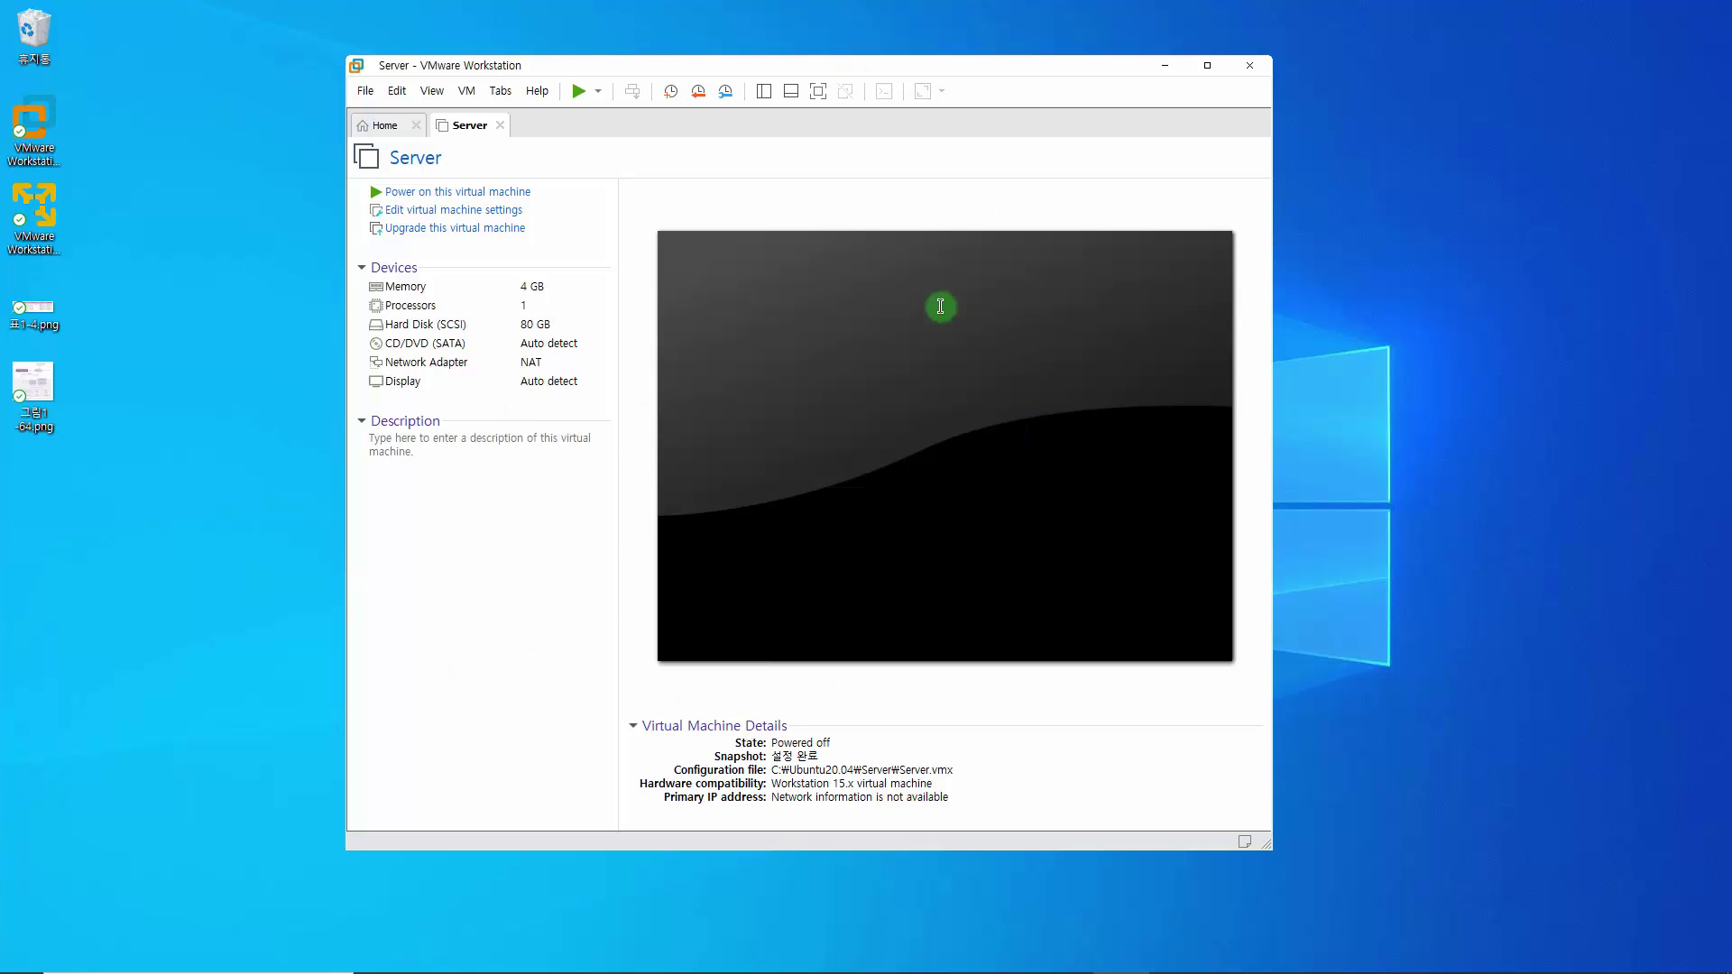
Step: Close Workstation Pro, power on the Server virtual machine in VMware Workstation 16 Player and move its window toward the middle of the desktop
{"action": "left_click", "coordinate": [1255, 68]}
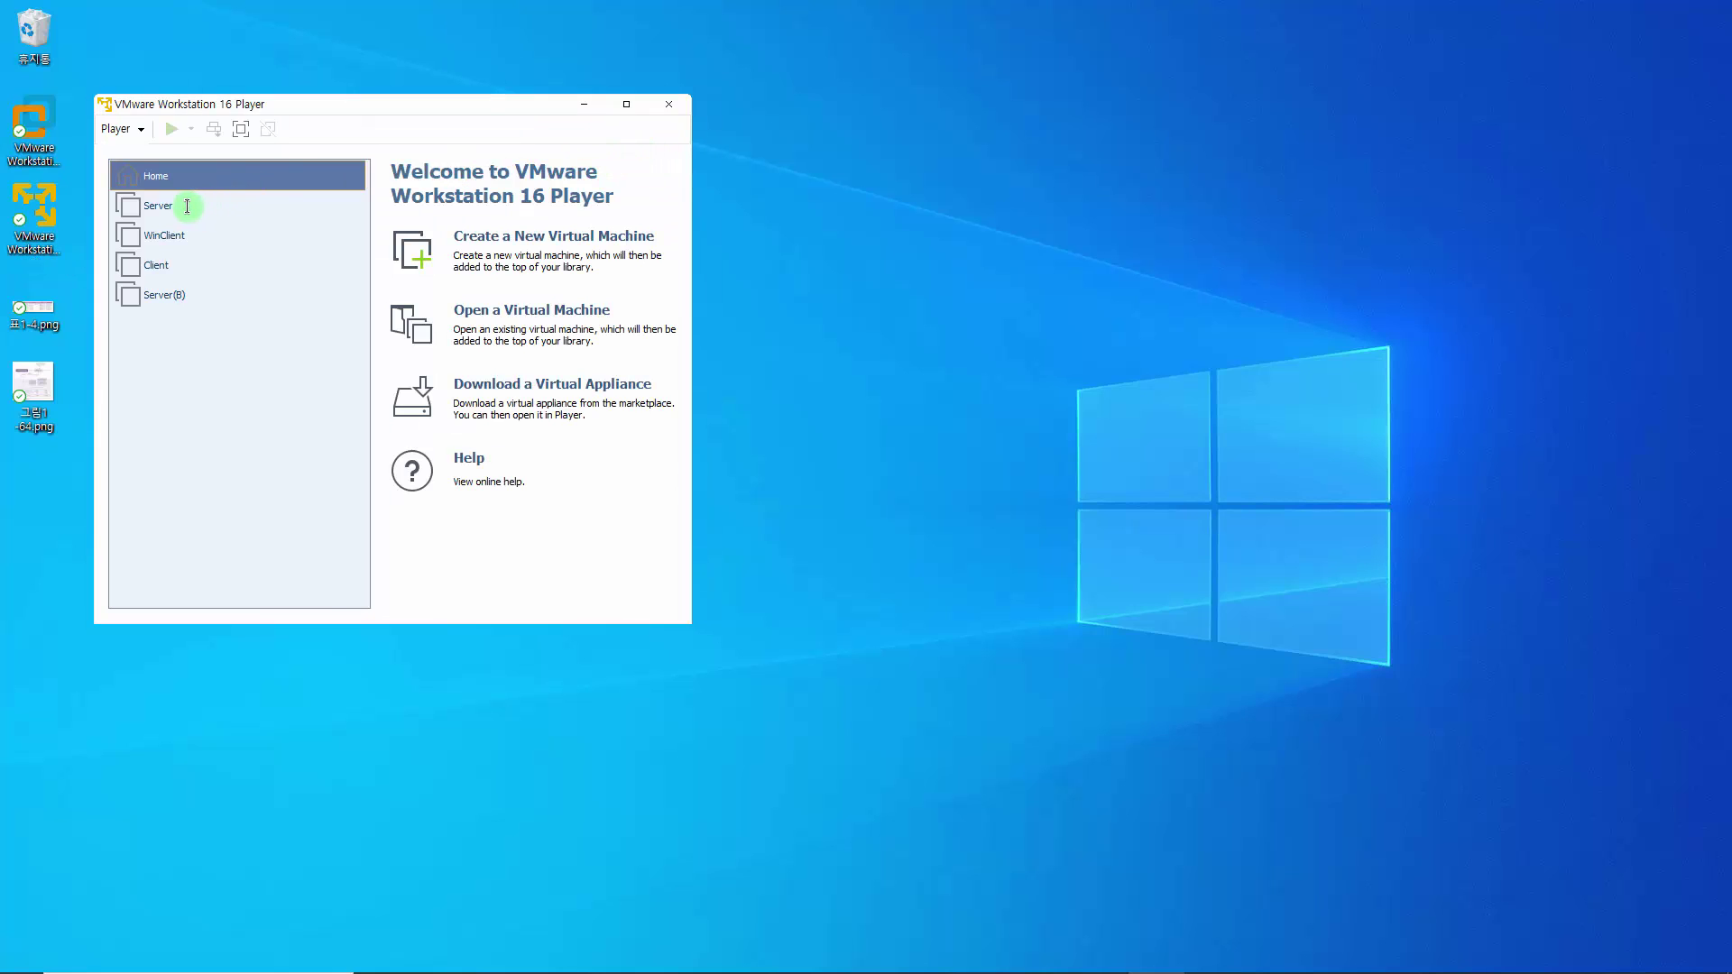
{"action": "left_click", "coordinate": [187, 207]}
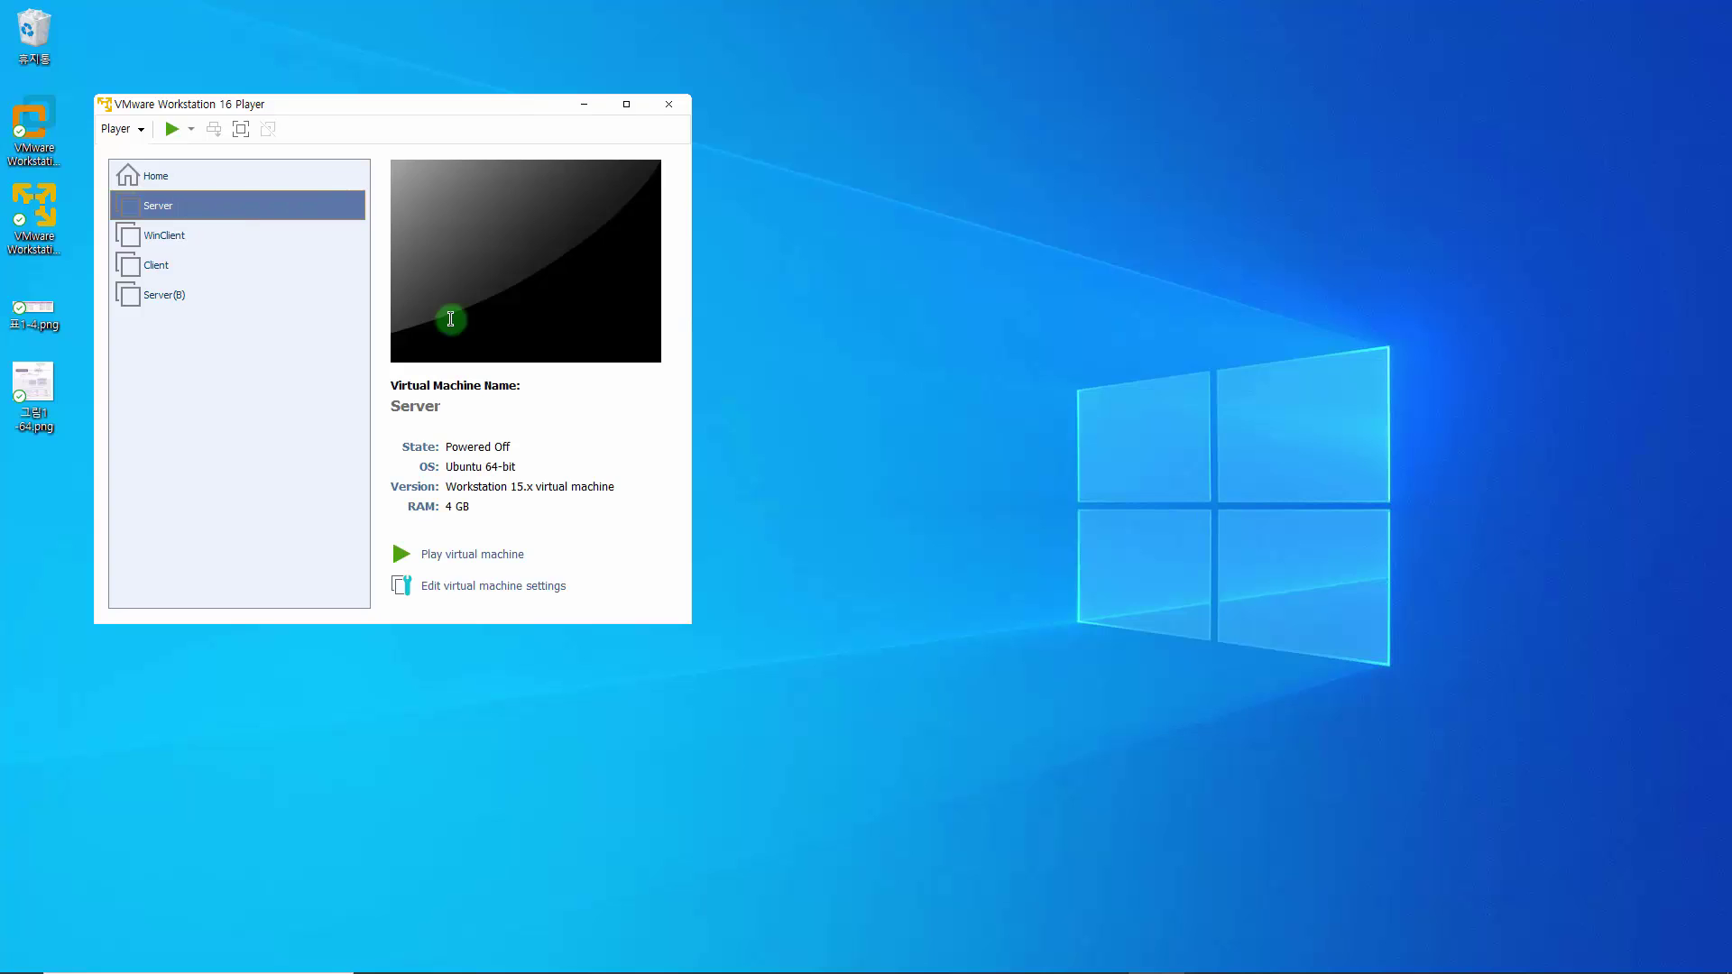
{"action": "left_click", "coordinate": [484, 558]}
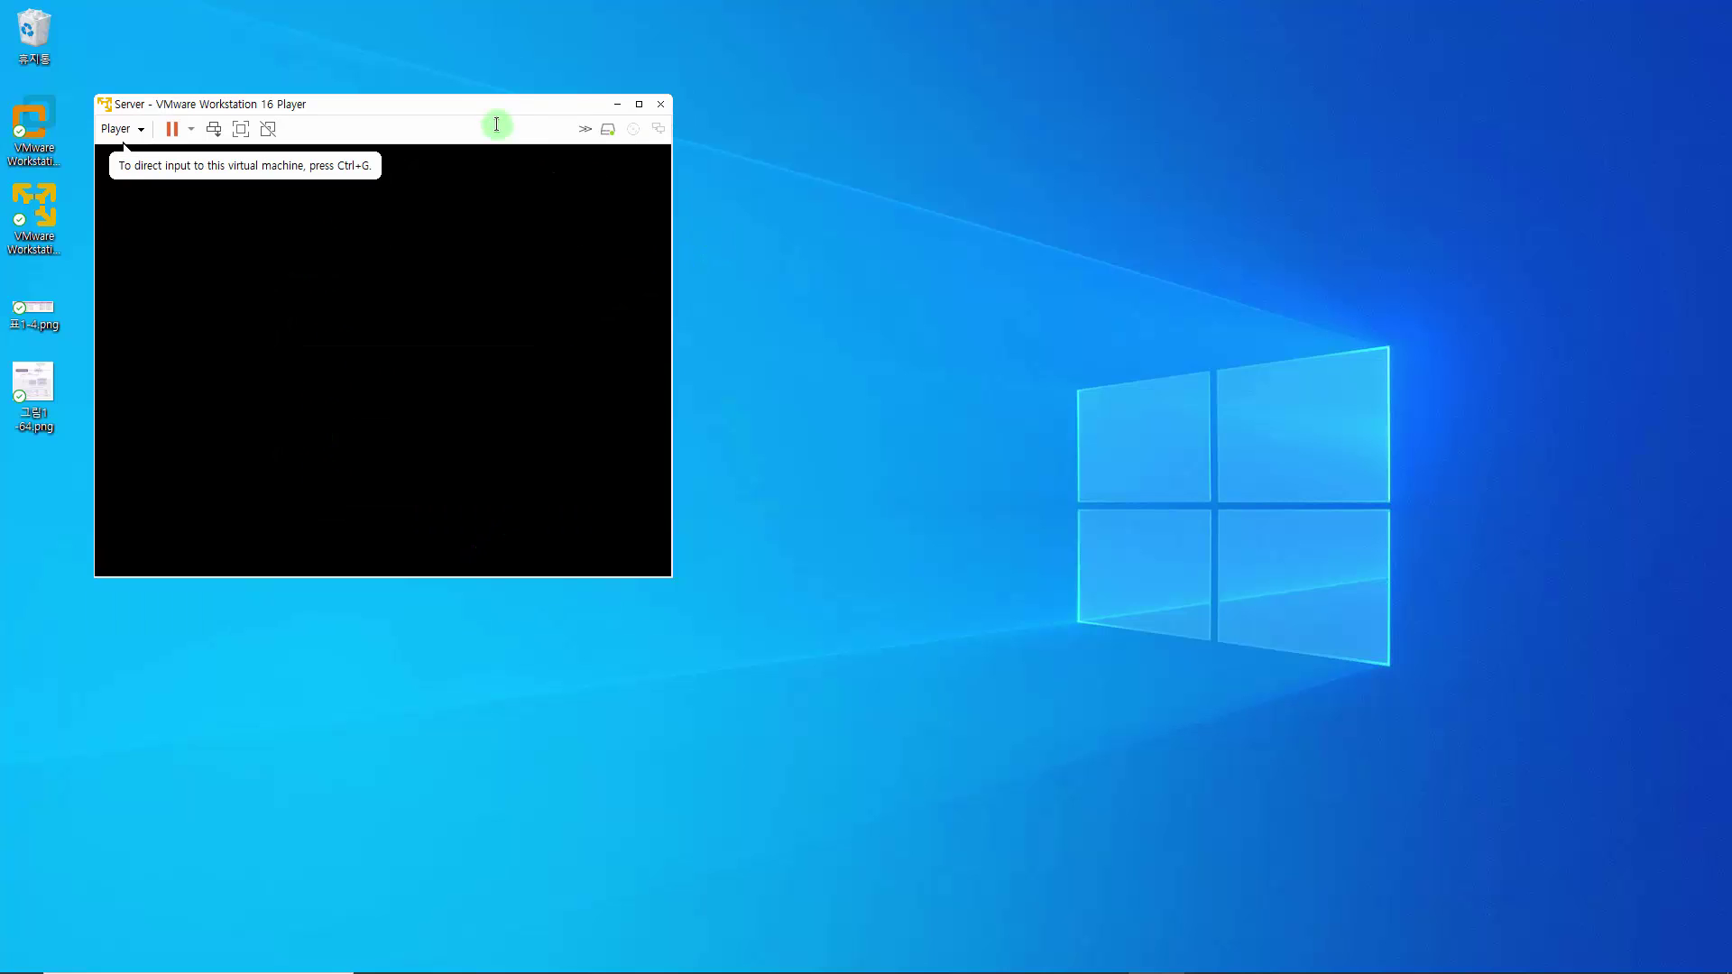
{"action": "left_click_drag", "start_coordinate": [471, 104], "coordinate": [937, 106]}
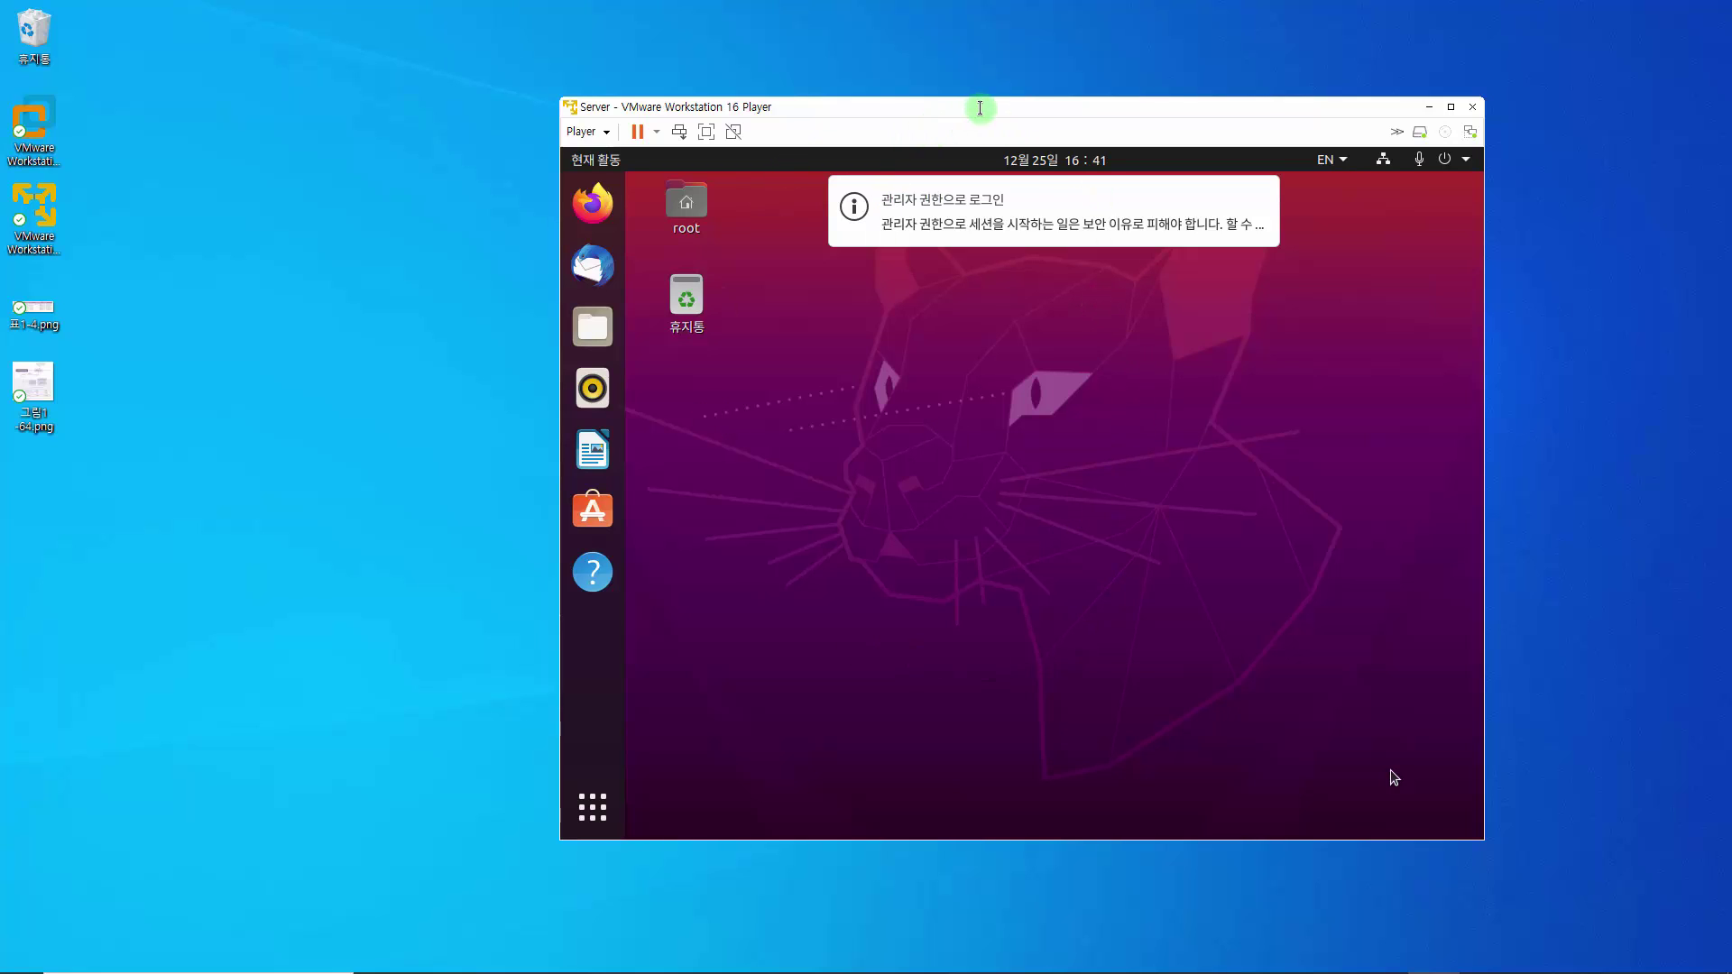
{"action": "left_click_drag", "start_coordinate": [981, 108], "coordinate": [929, 94]}
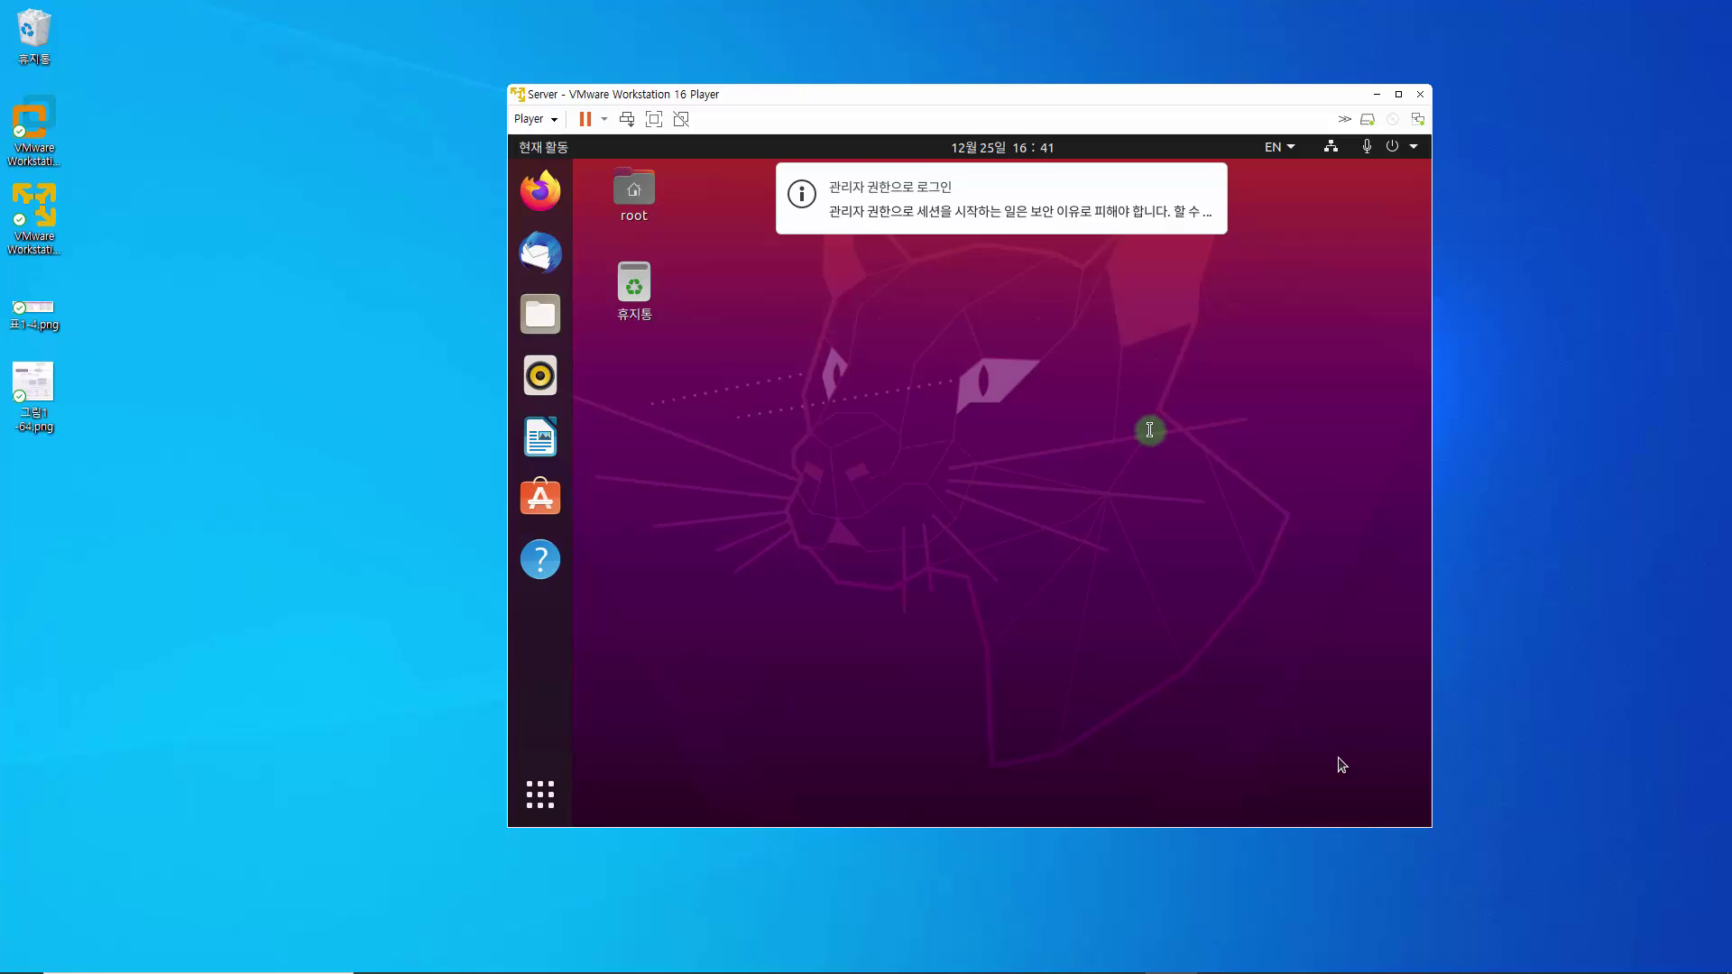
Step: Dismiss the administrator login notification and shut down the Server from within the Ubuntu desktop
{"action": "left_click", "coordinate": [1193, 349]}
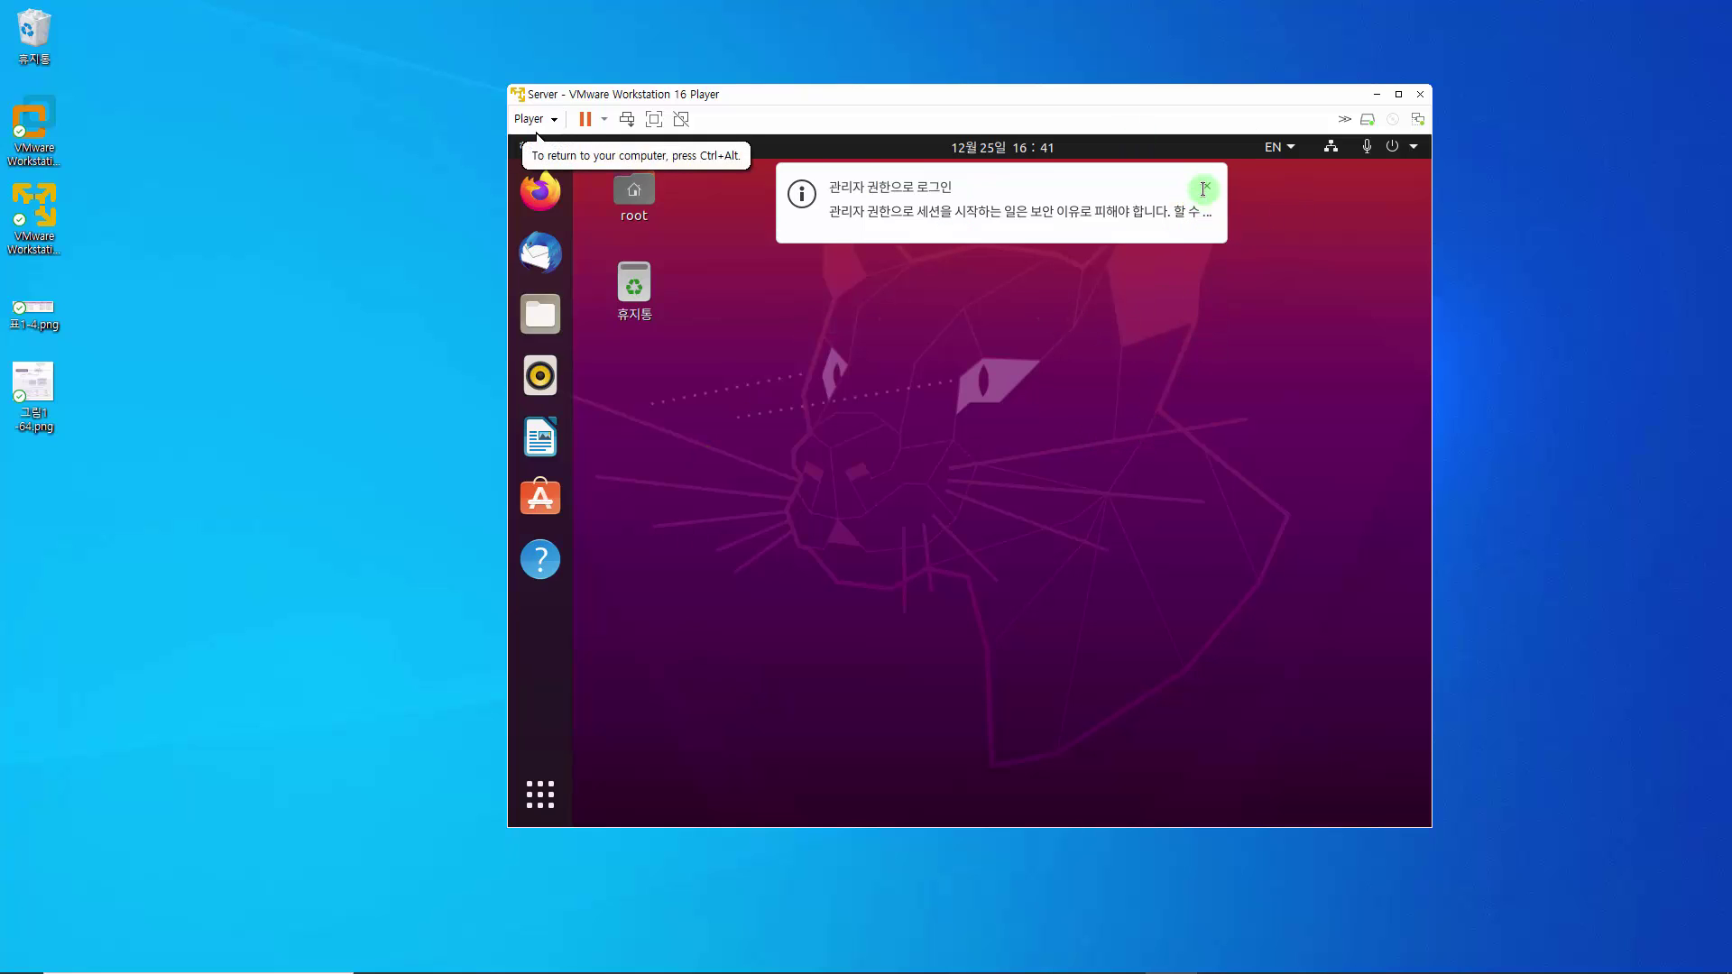
{"action": "left_click", "coordinate": [1203, 189]}
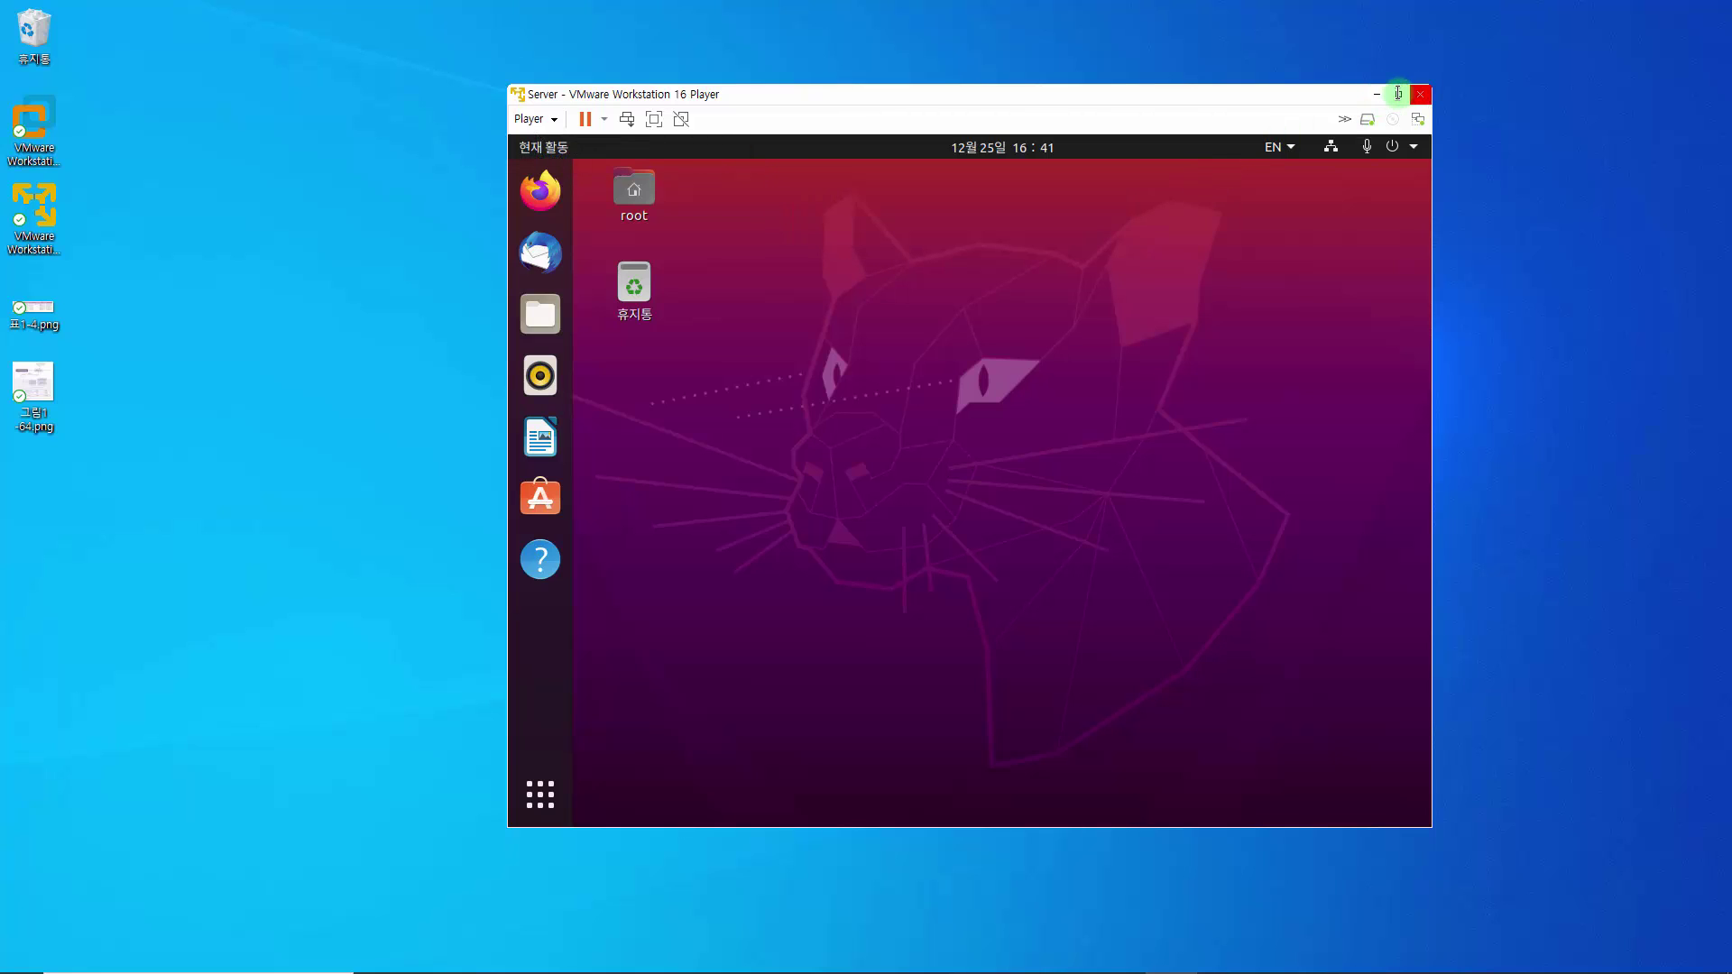
{"action": "left_click", "coordinate": [604, 118]}
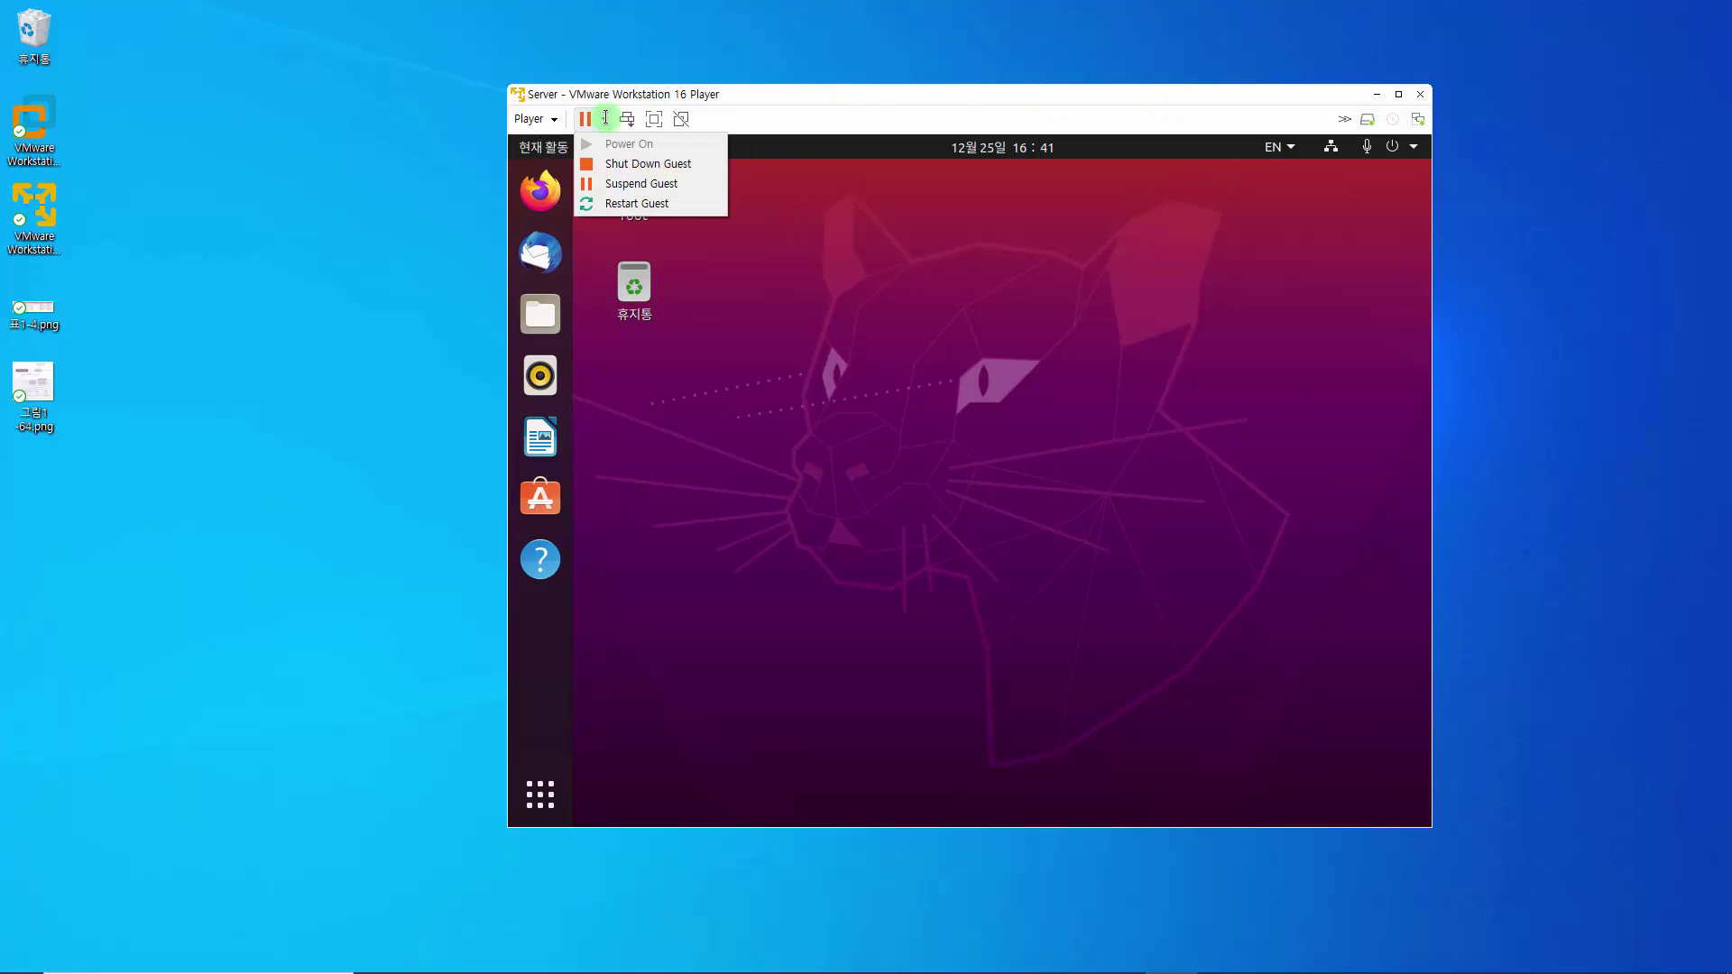
{"action": "left_click", "coordinate": [942, 291]}
{"action": "left_click", "coordinate": [1408, 146]}
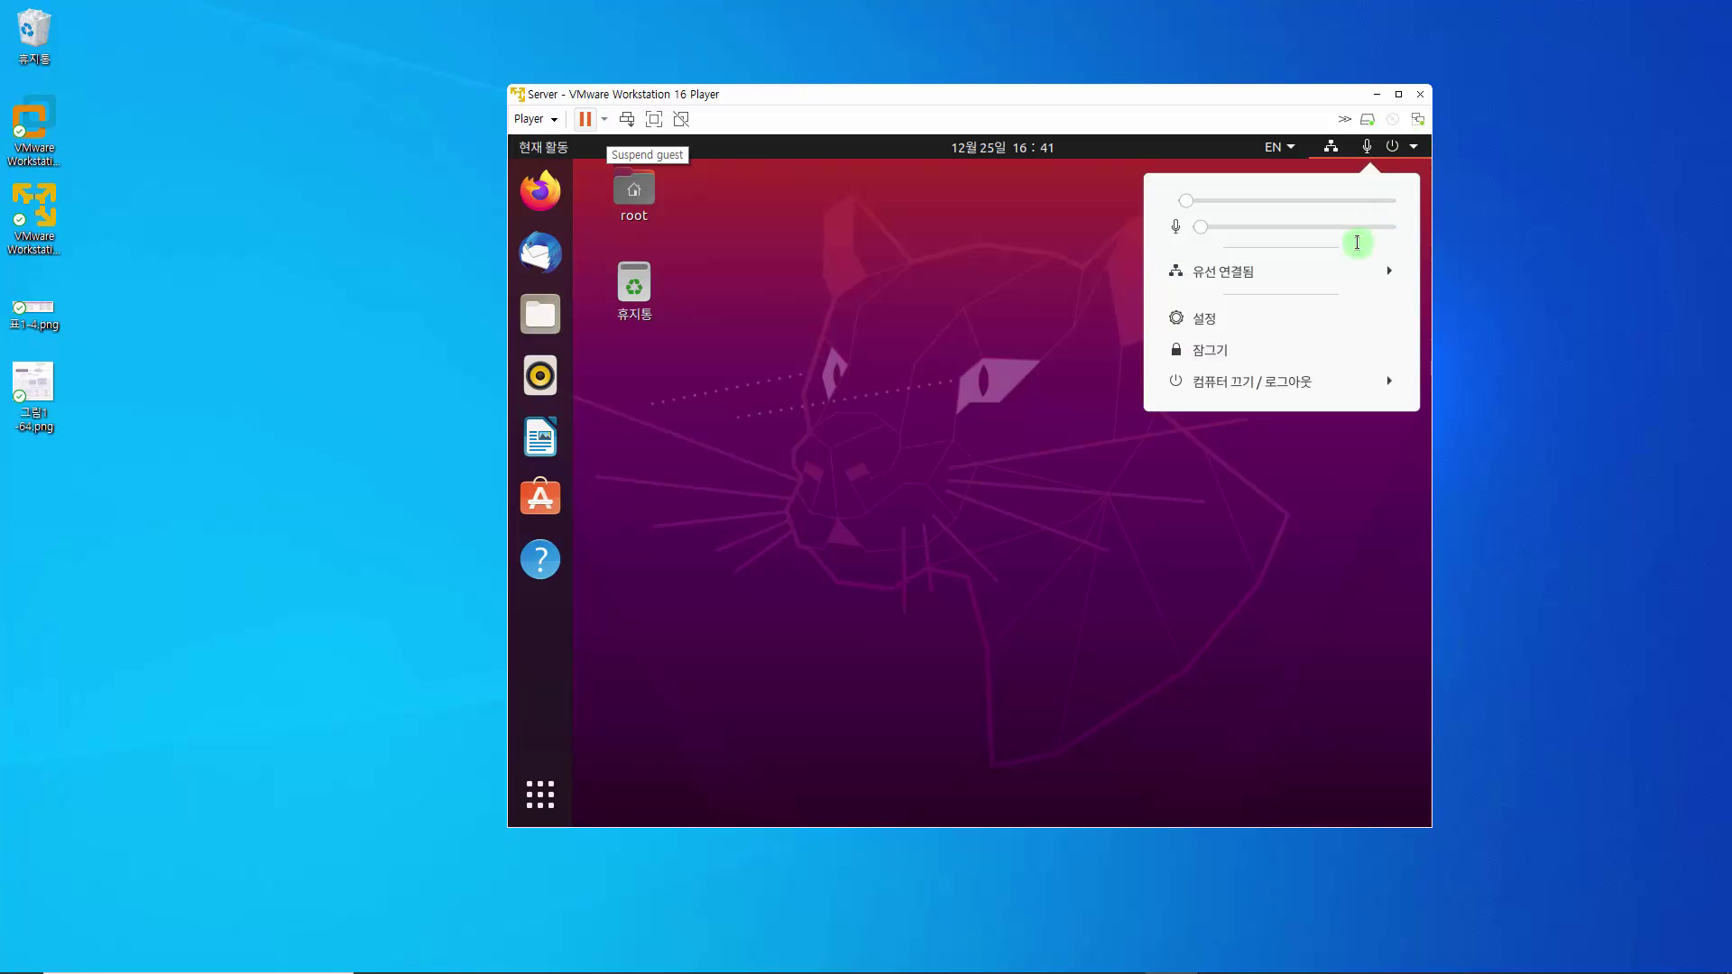
{"action": "left_click", "coordinate": [1284, 381]}
{"action": "left_click", "coordinate": [1266, 491]}
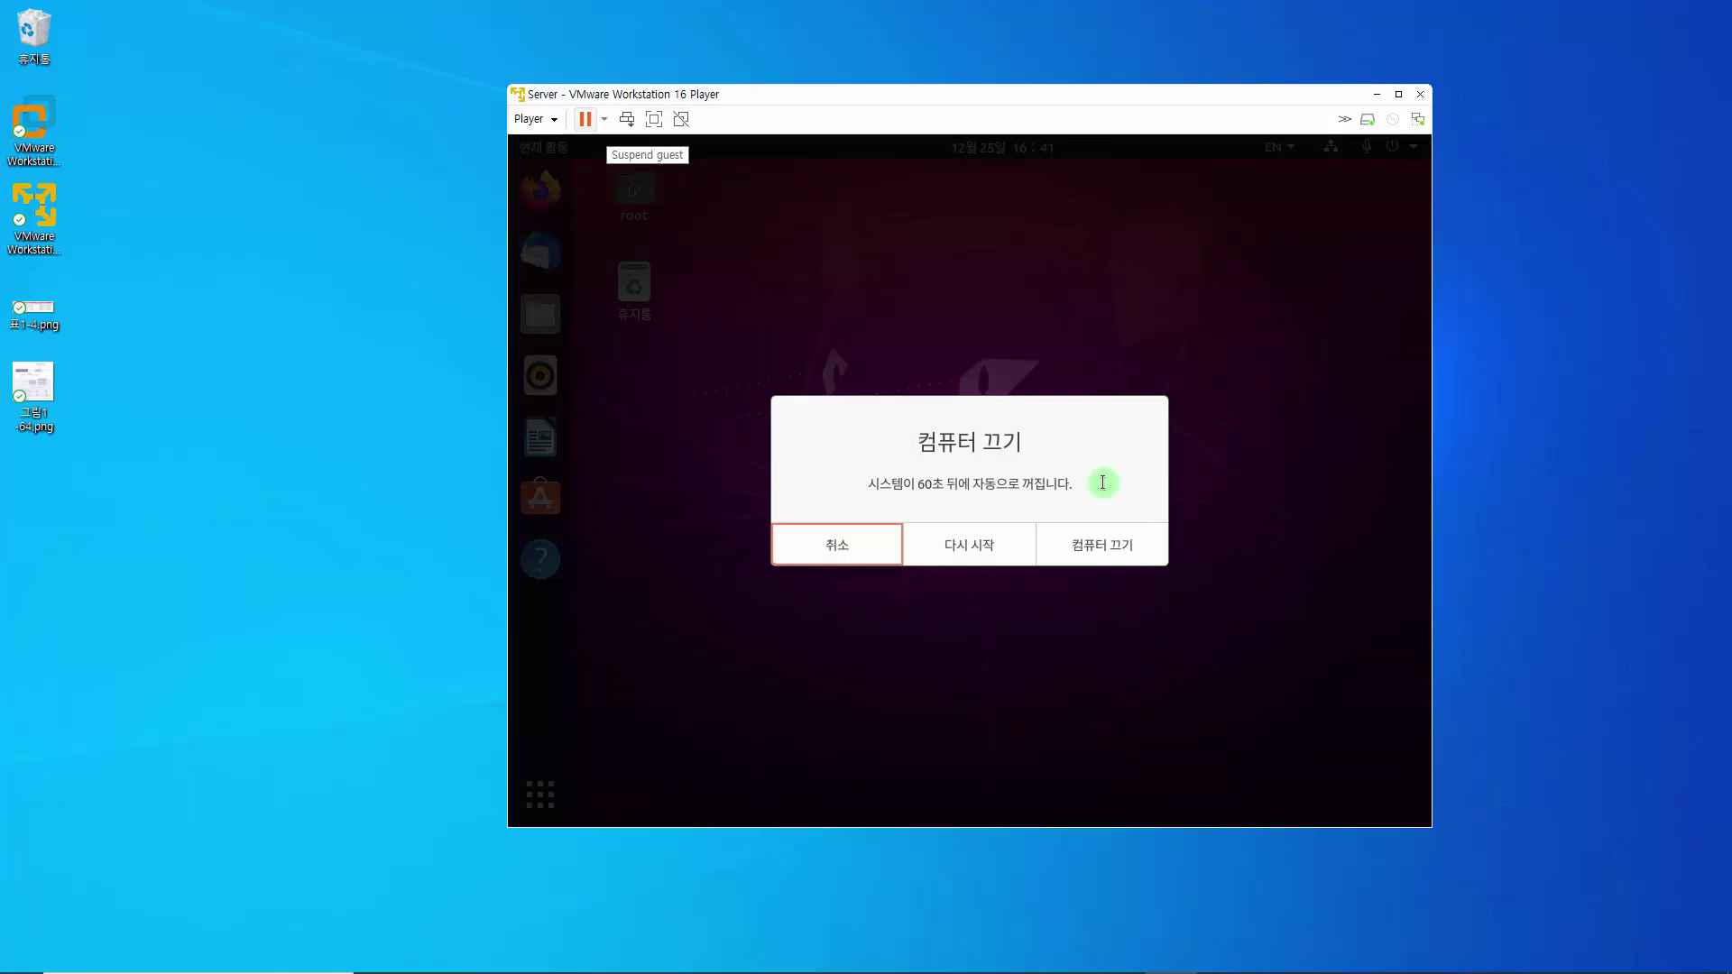
{"action": "left_click", "coordinate": [1097, 543]}
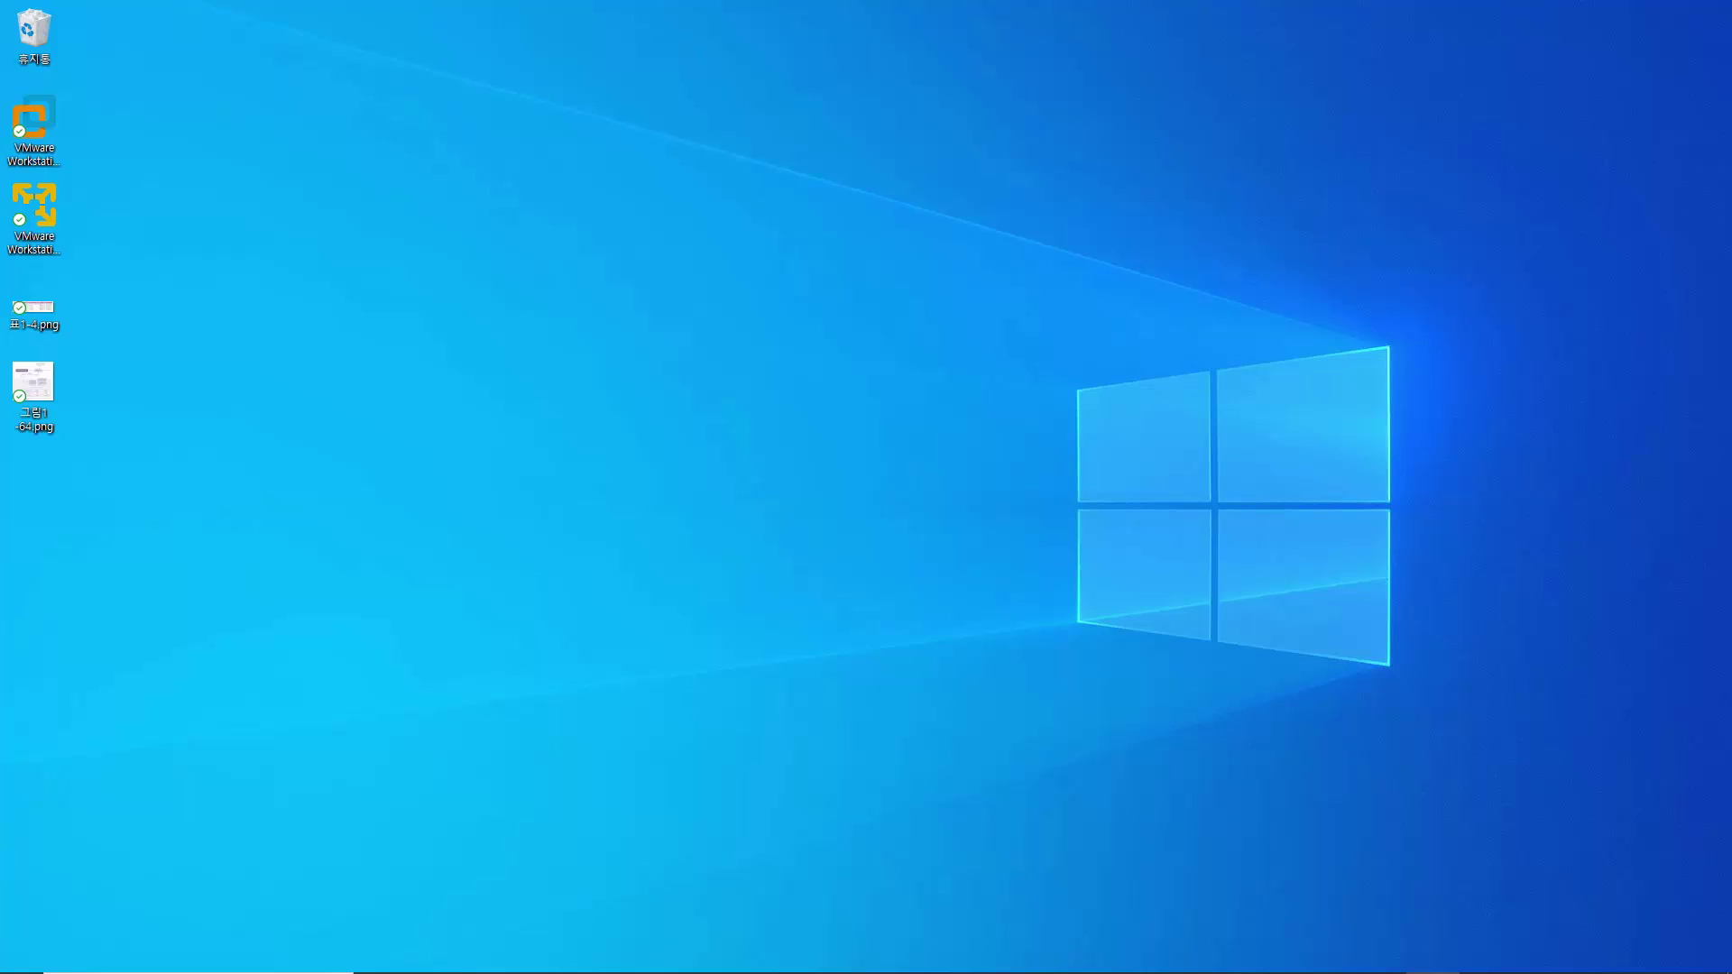
Step: Switch to the browser and open the "[Ubuntu 20.04] 우분투 20.04 LTS가 설치된 가상머신" post on the café's 교재 자료실 board
{"action": "key", "text": "alt+Tab"}
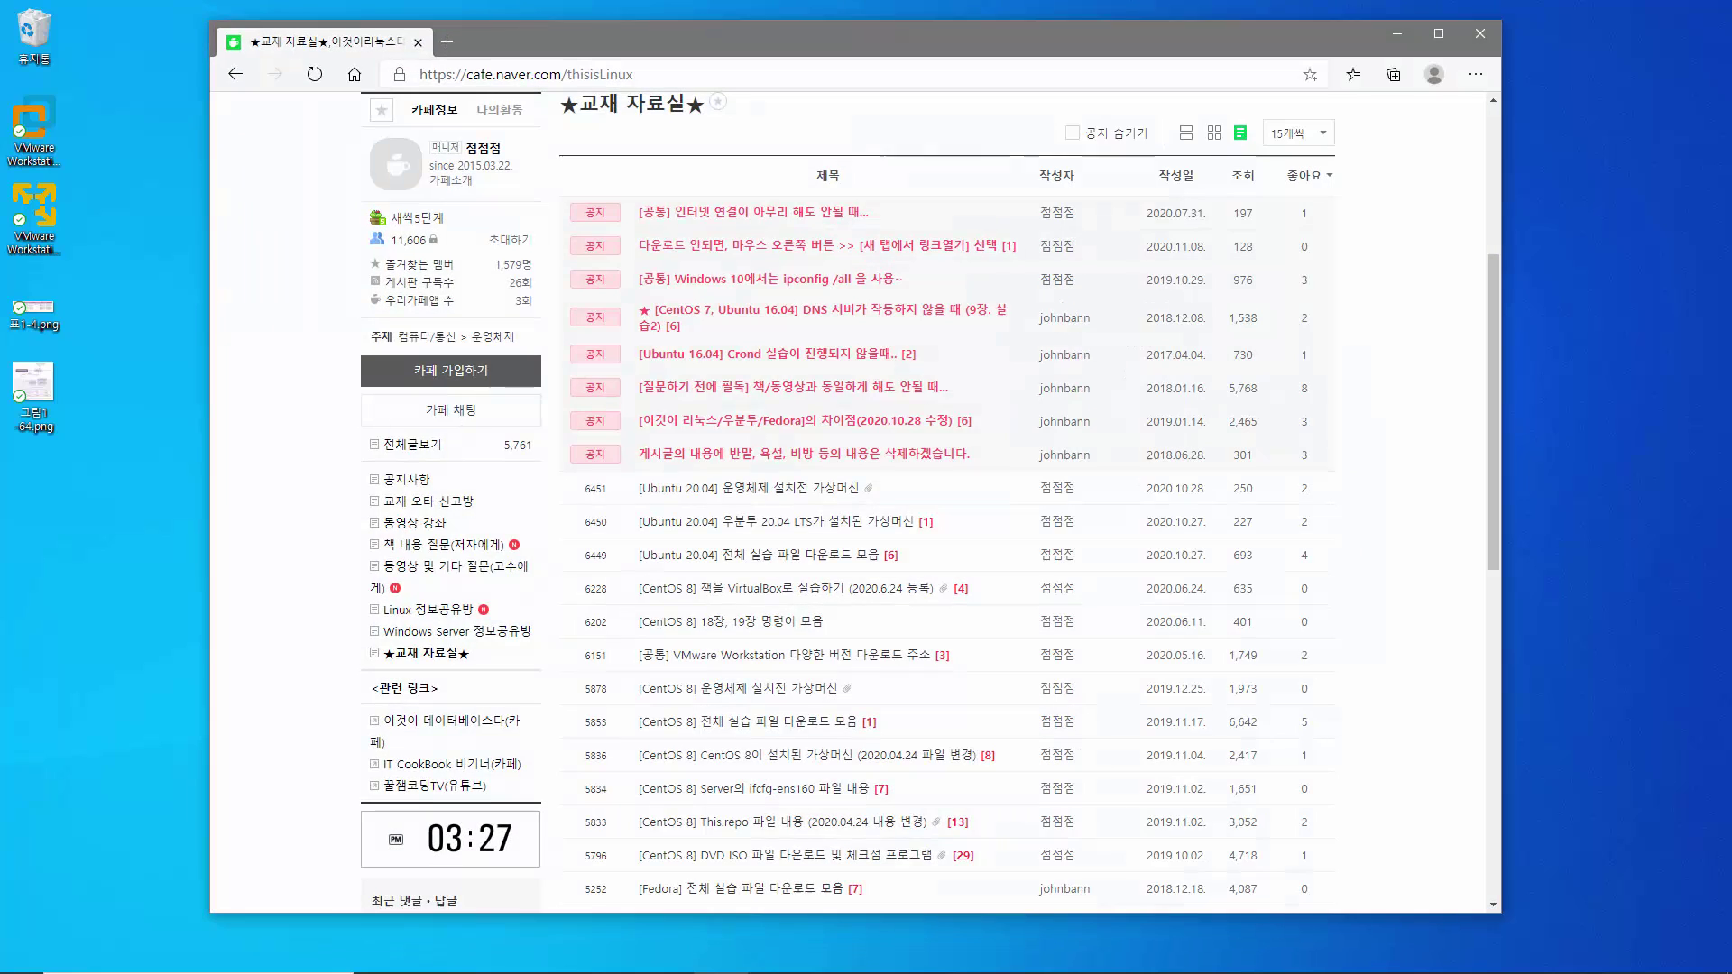
{"action": "scroll", "coordinate": [862, 218], "scroll_direction": "up", "scroll_amount": 5}
{"action": "left_click", "coordinate": [555, 263]}
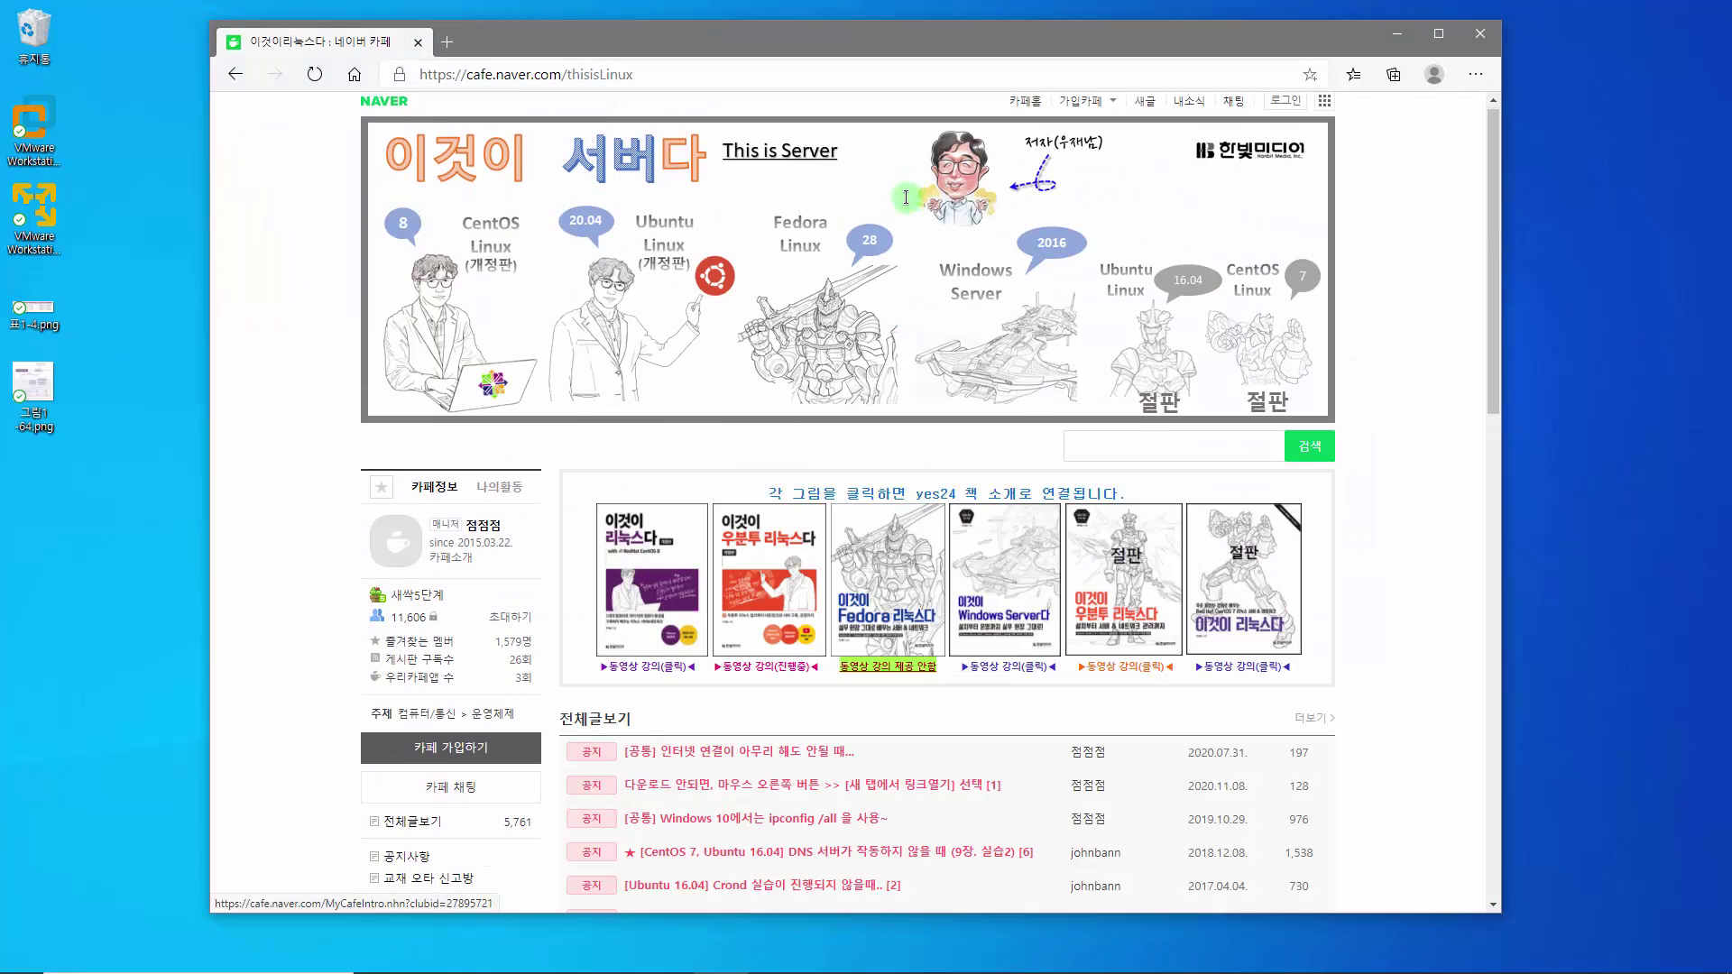
{"action": "scroll", "coordinate": [555, 262], "scroll_direction": "down", "scroll_amount": 5}
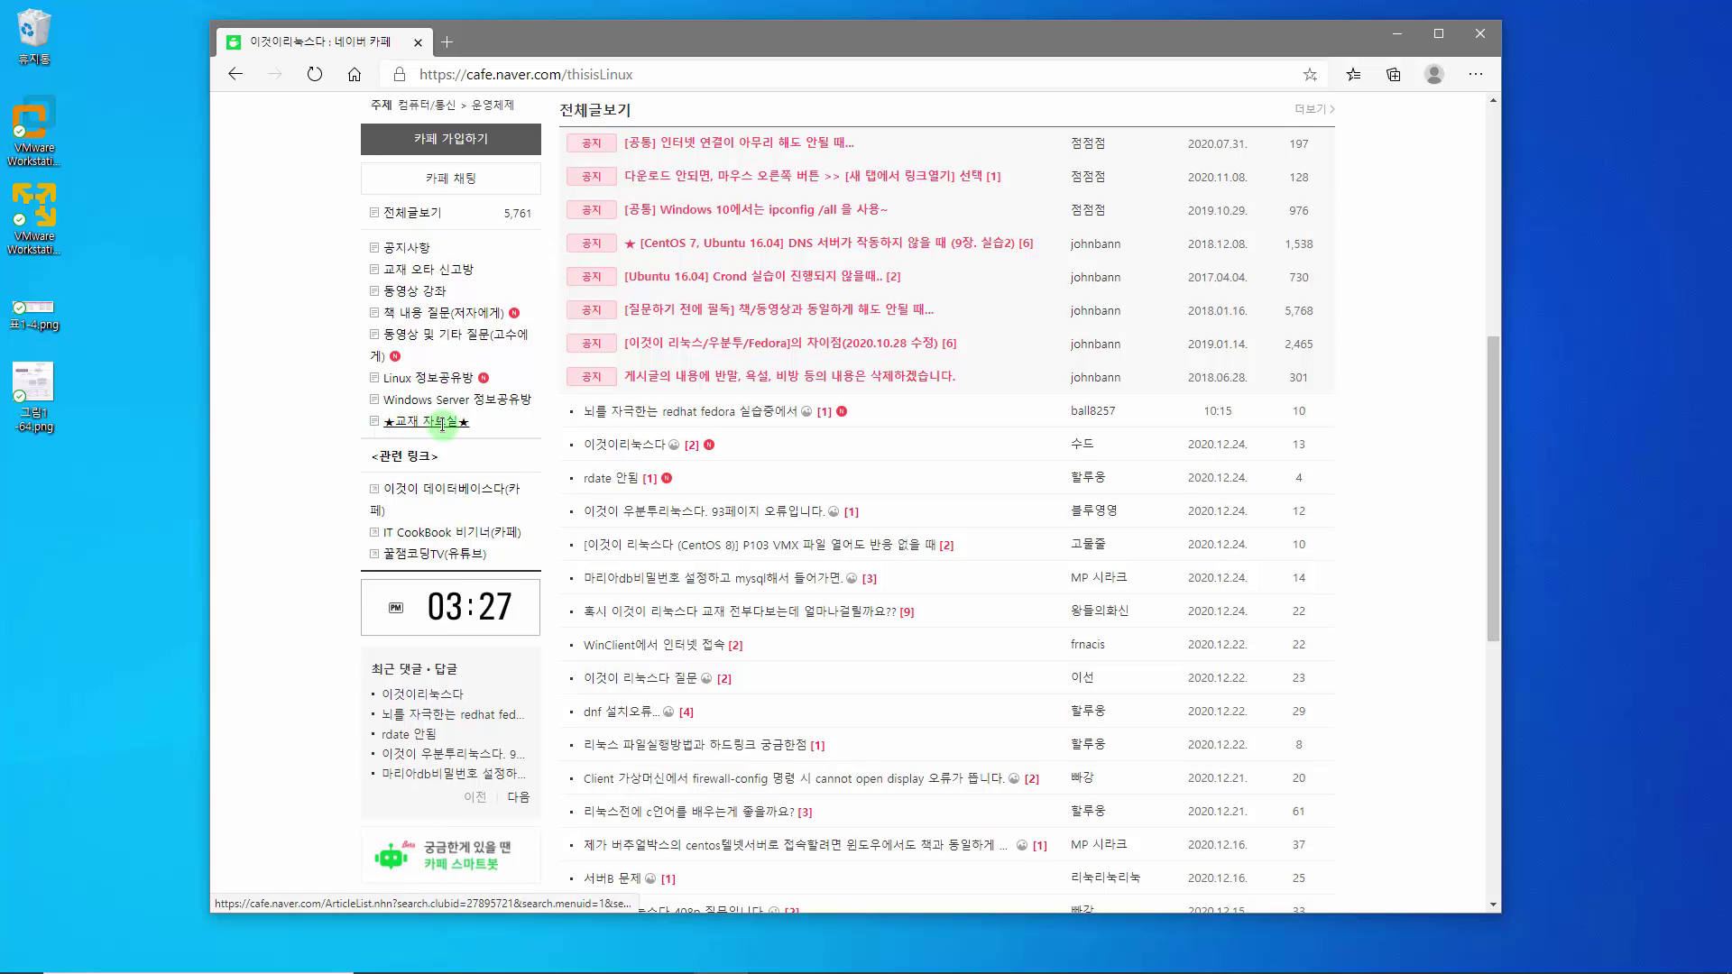
{"action": "left_click", "coordinate": [442, 422]}
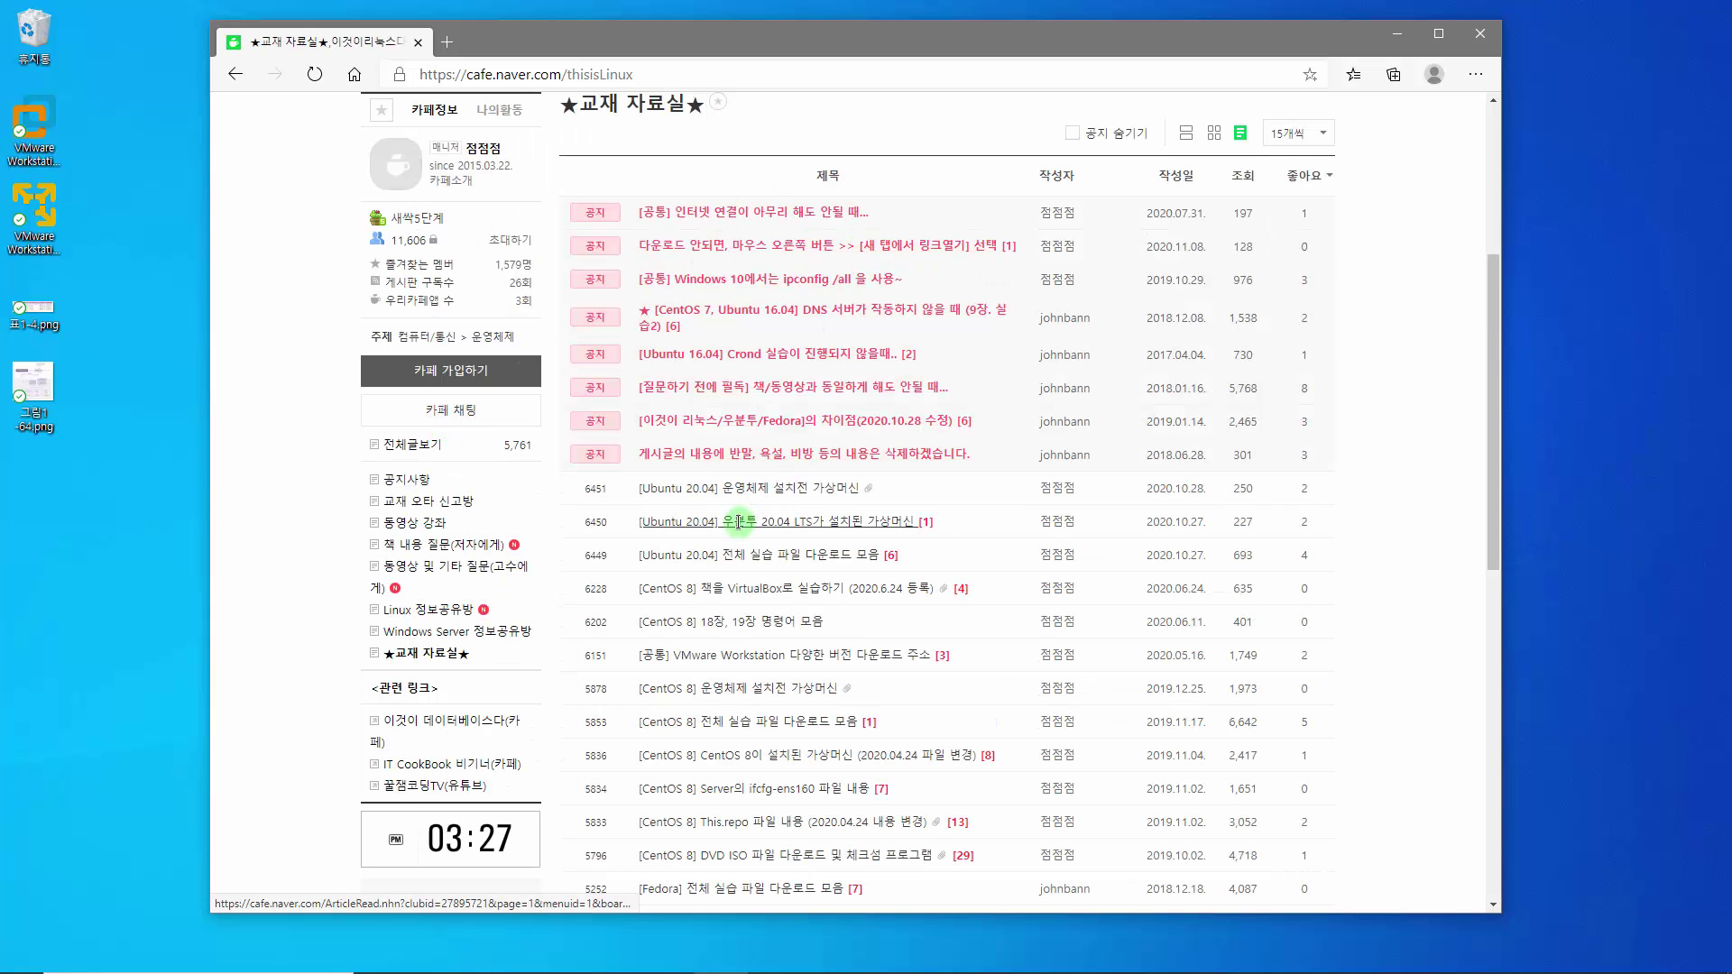
{"action": "left_click", "coordinate": [861, 521]}
{"action": "scroll", "coordinate": [974, 373], "scroll_direction": "down", "scroll_amount": 3}
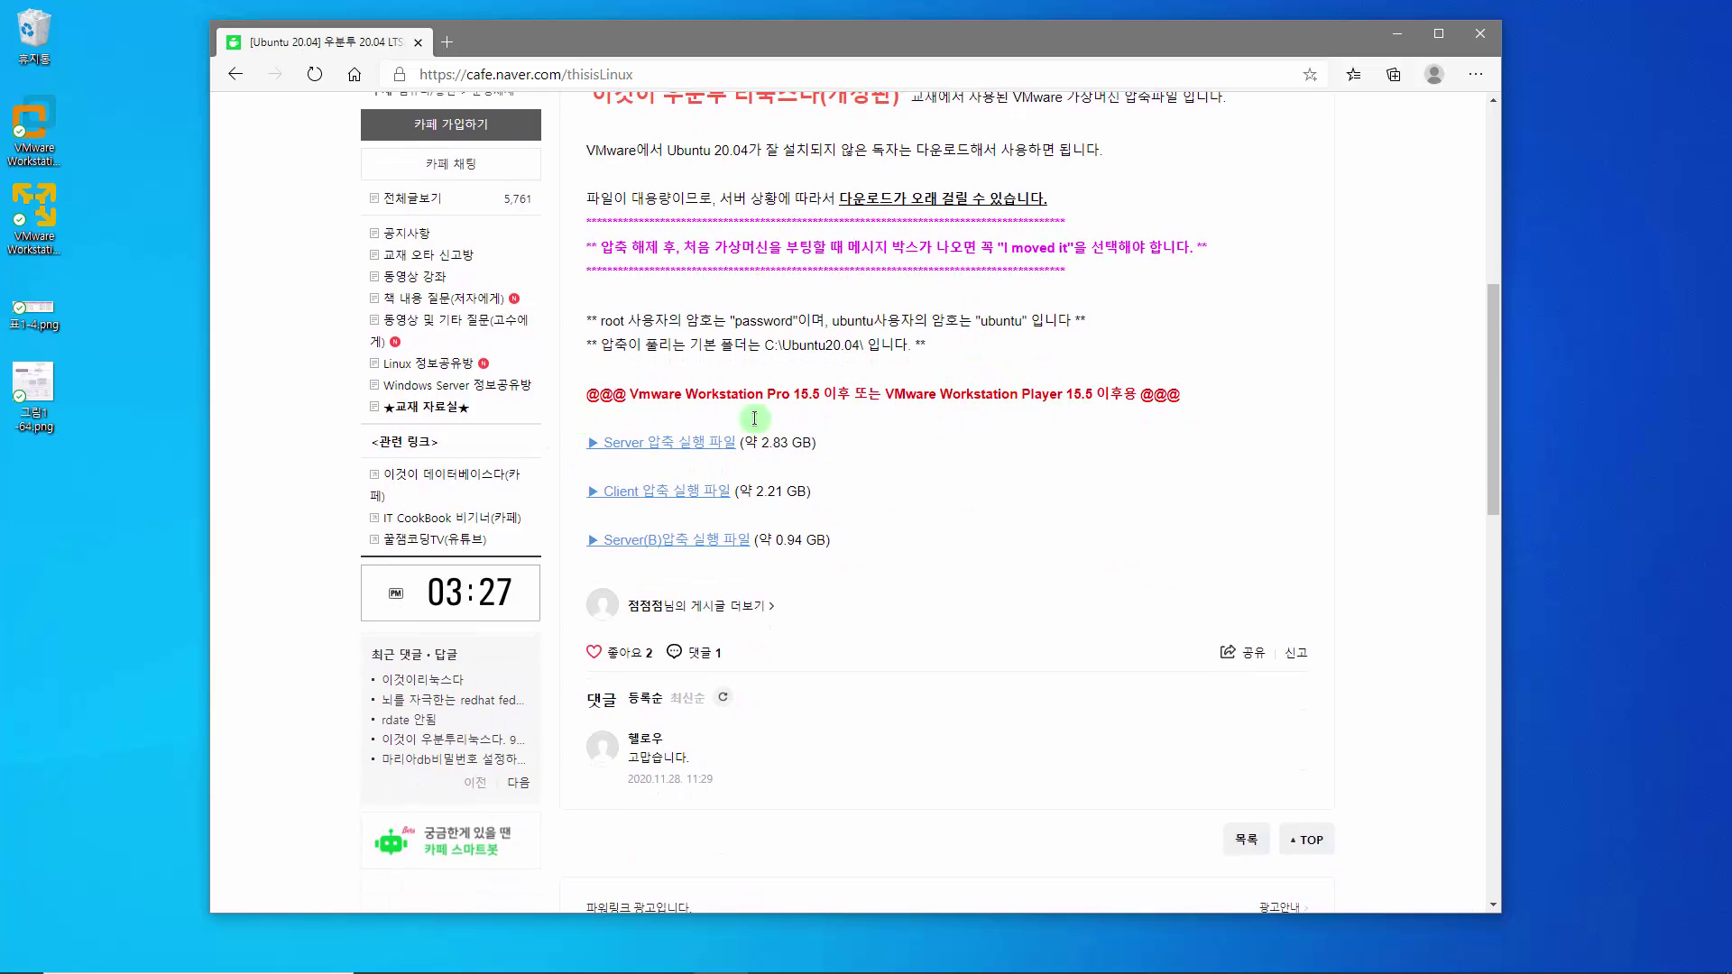
Step: Check the link options of the "Server 압축 실행 파일" download without opening it, and minimize the browser
{"action": "right_click", "coordinate": [714, 444]}
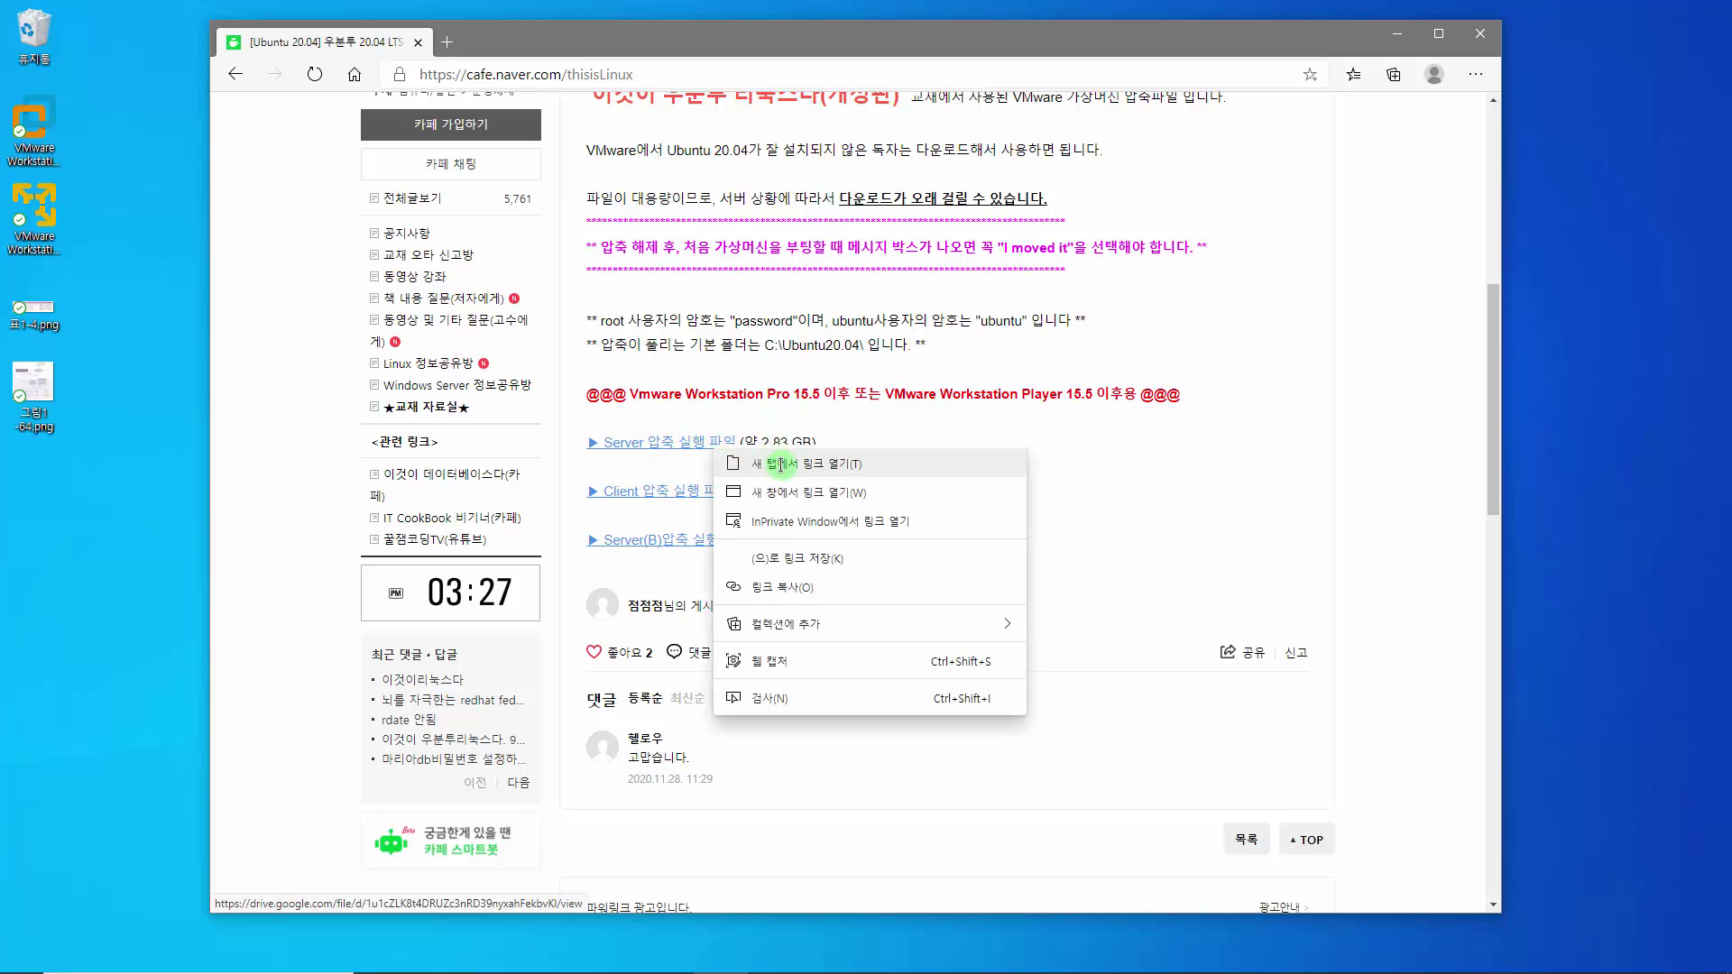
{"action": "left_click", "coordinate": [922, 403]}
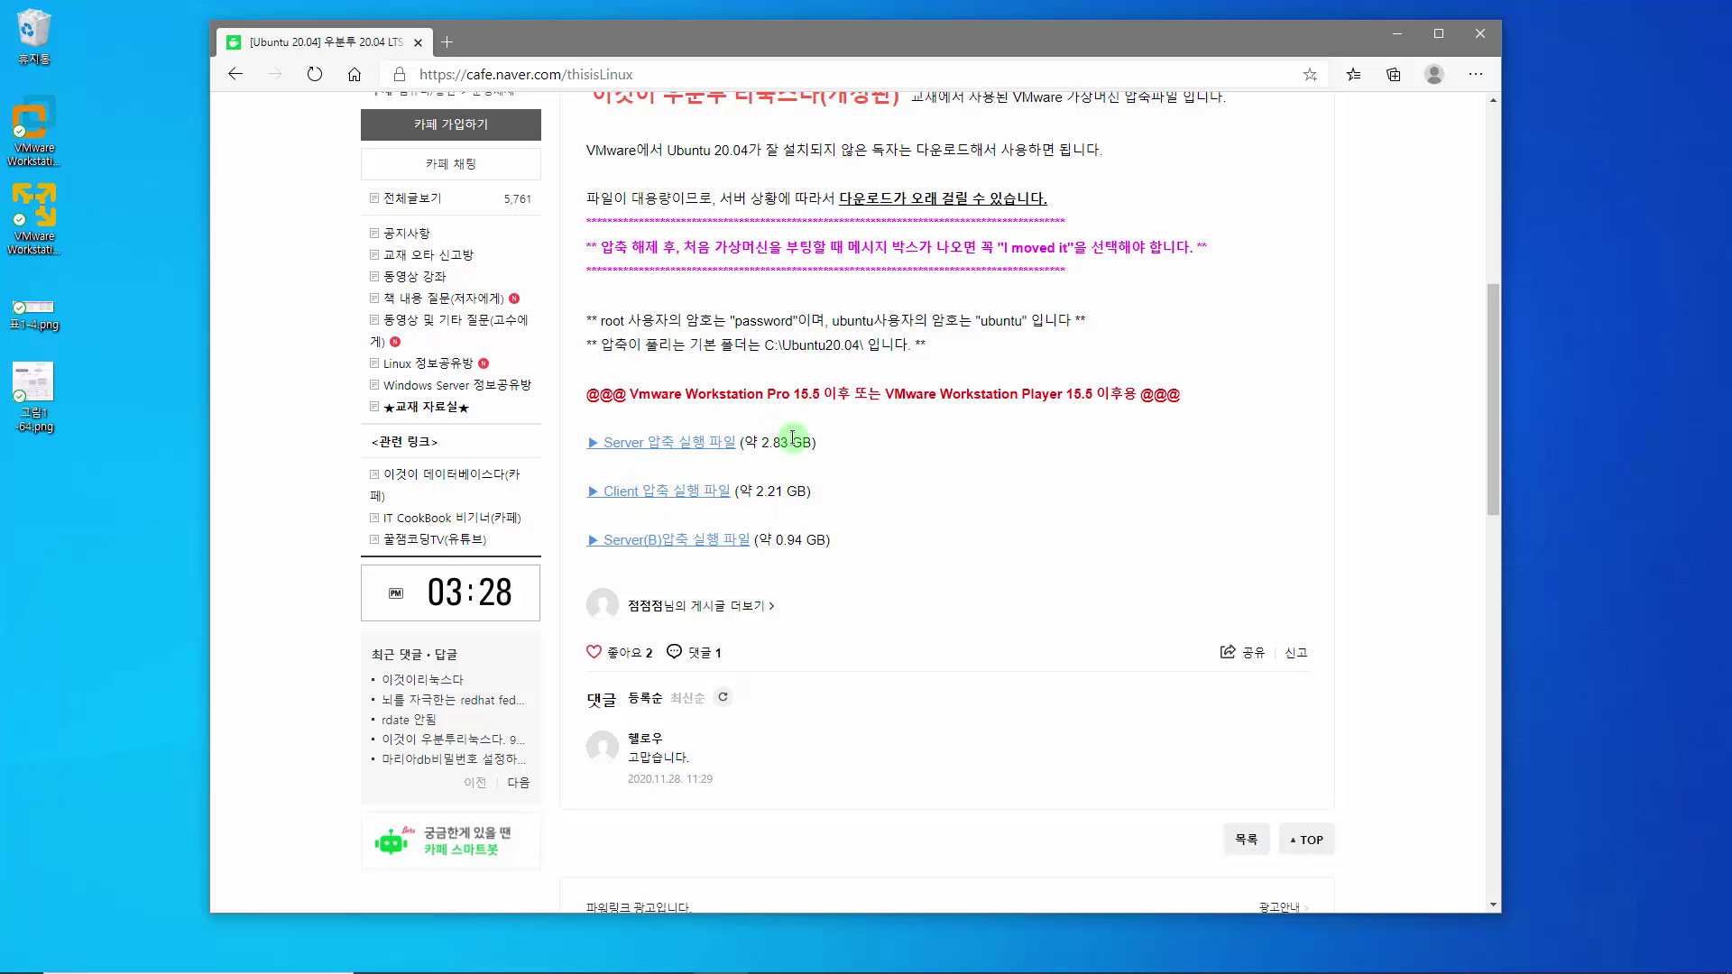
{"action": "scroll", "coordinate": [988, 379], "scroll_direction": "up", "scroll_amount": 2}
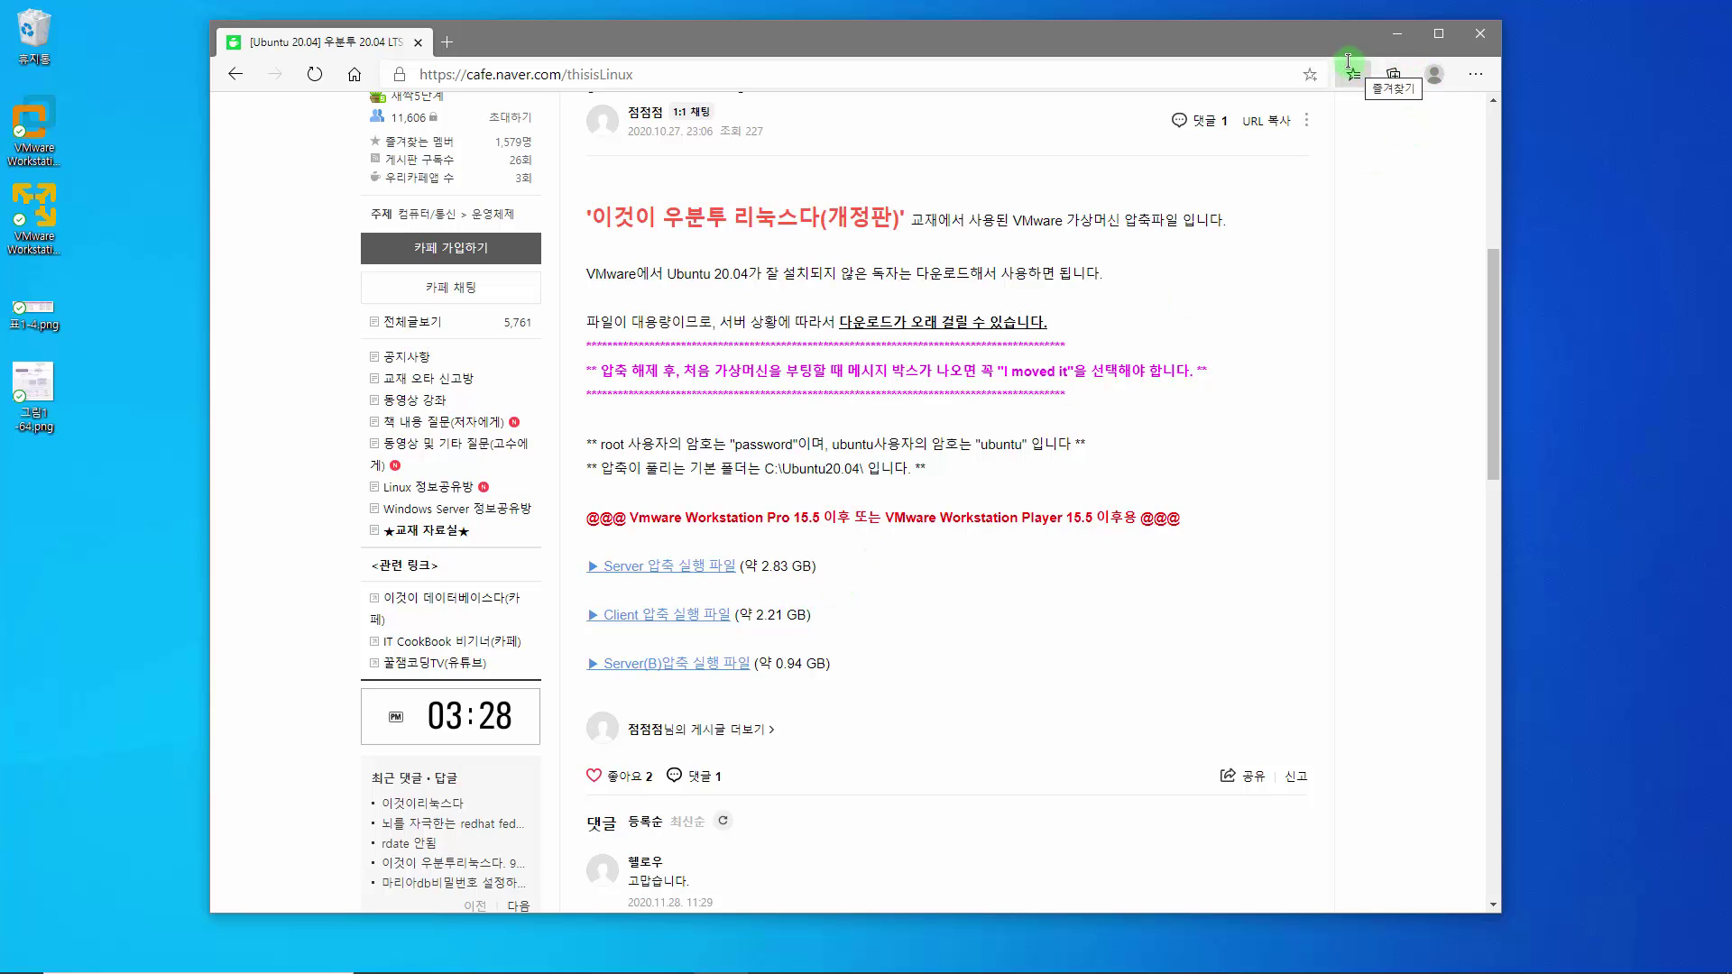
{"action": "left_click", "coordinate": [1390, 36]}
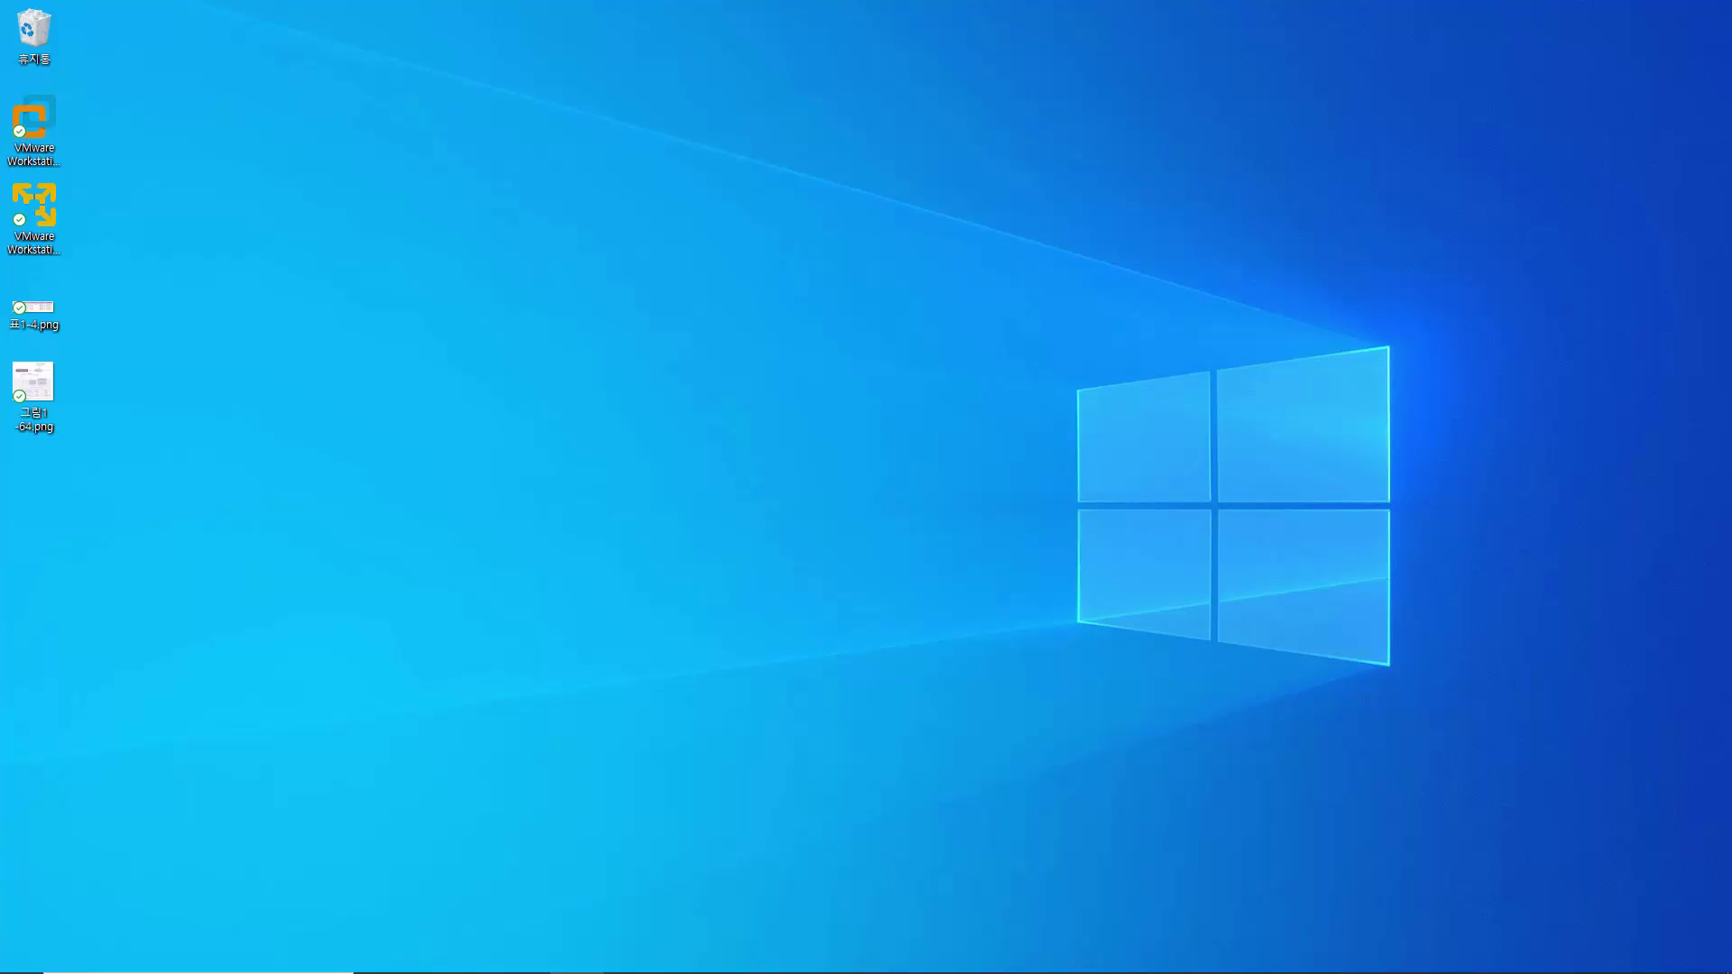
Step: Bring up the 설치완료 folder in File Explorer and select Ubuntu20.04_Server.exe
{"action": "left_click_drag", "start_coordinate": [695, 475], "coordinate": [869, 356]}
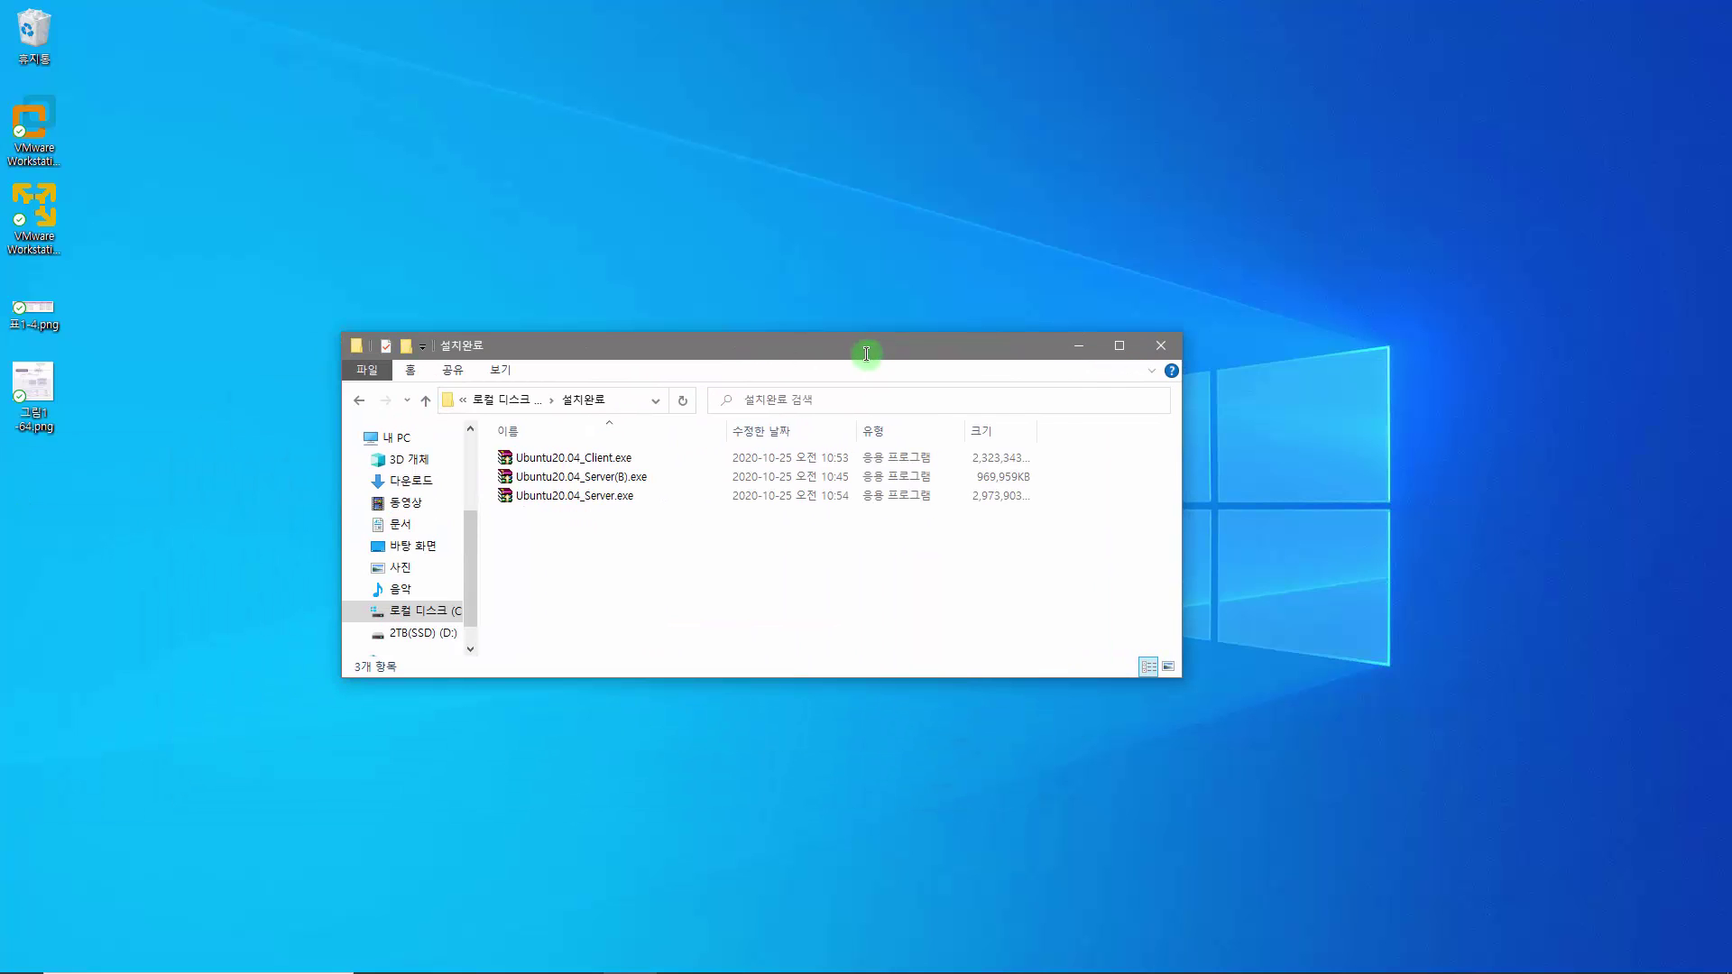
{"action": "left_click", "coordinate": [594, 501]}
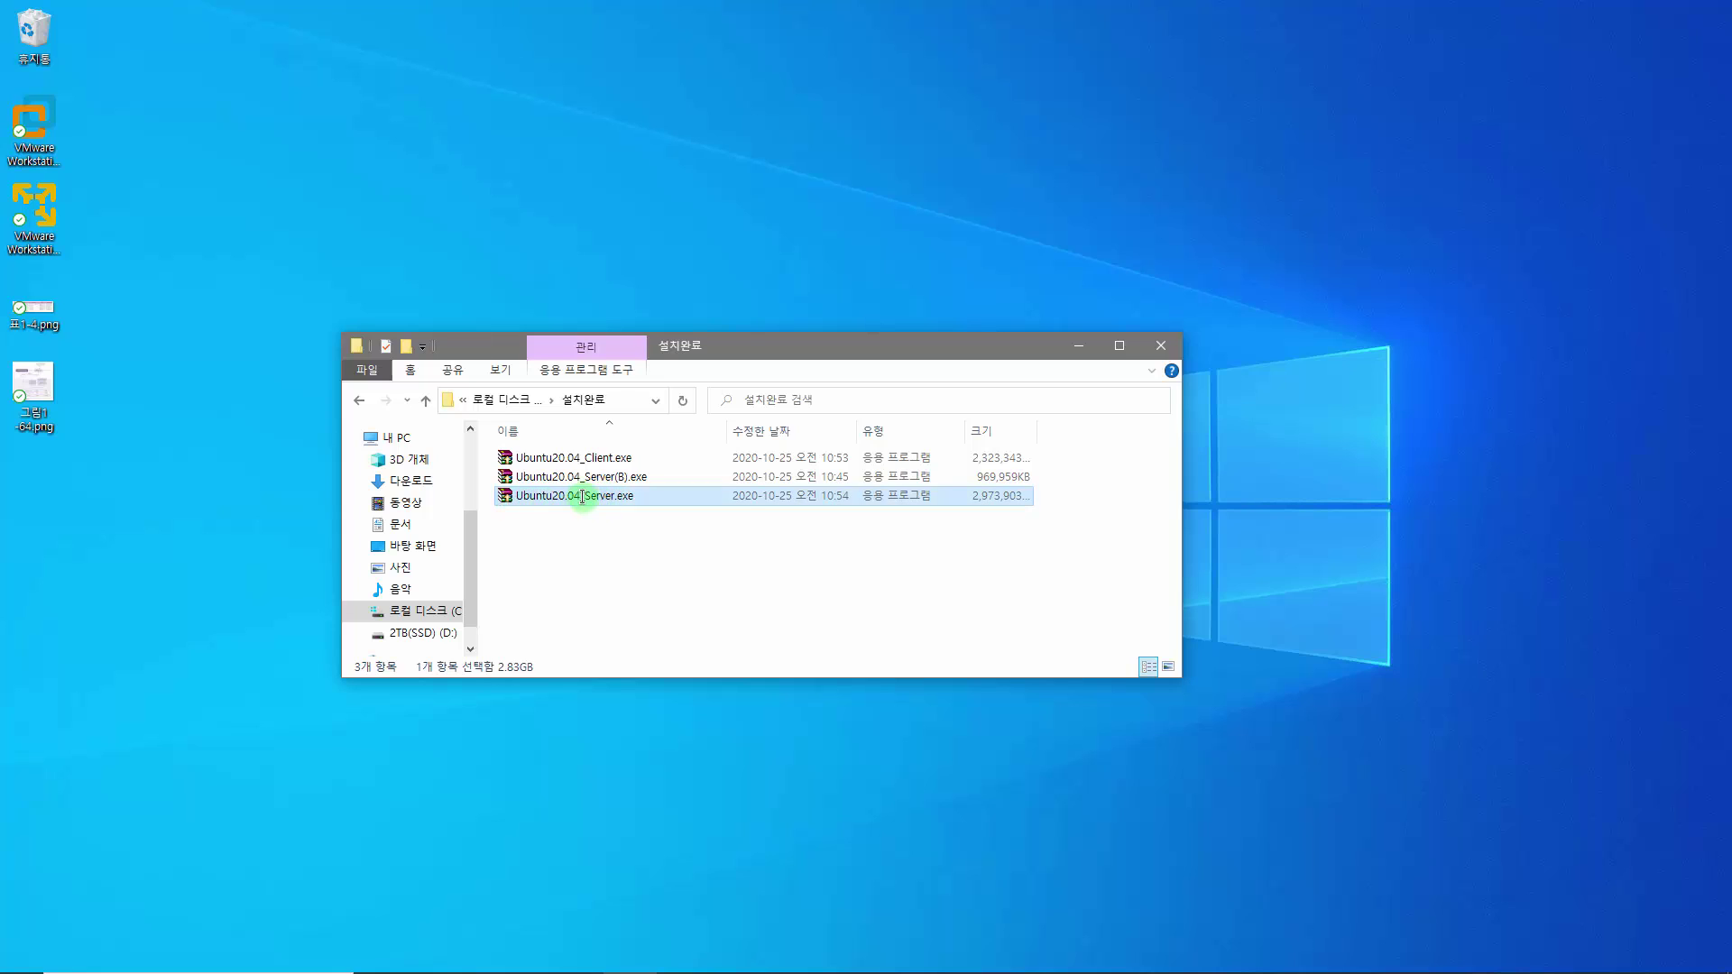
{"action": "left_click", "coordinate": [624, 478]}
{"action": "left_click", "coordinate": [617, 496]}
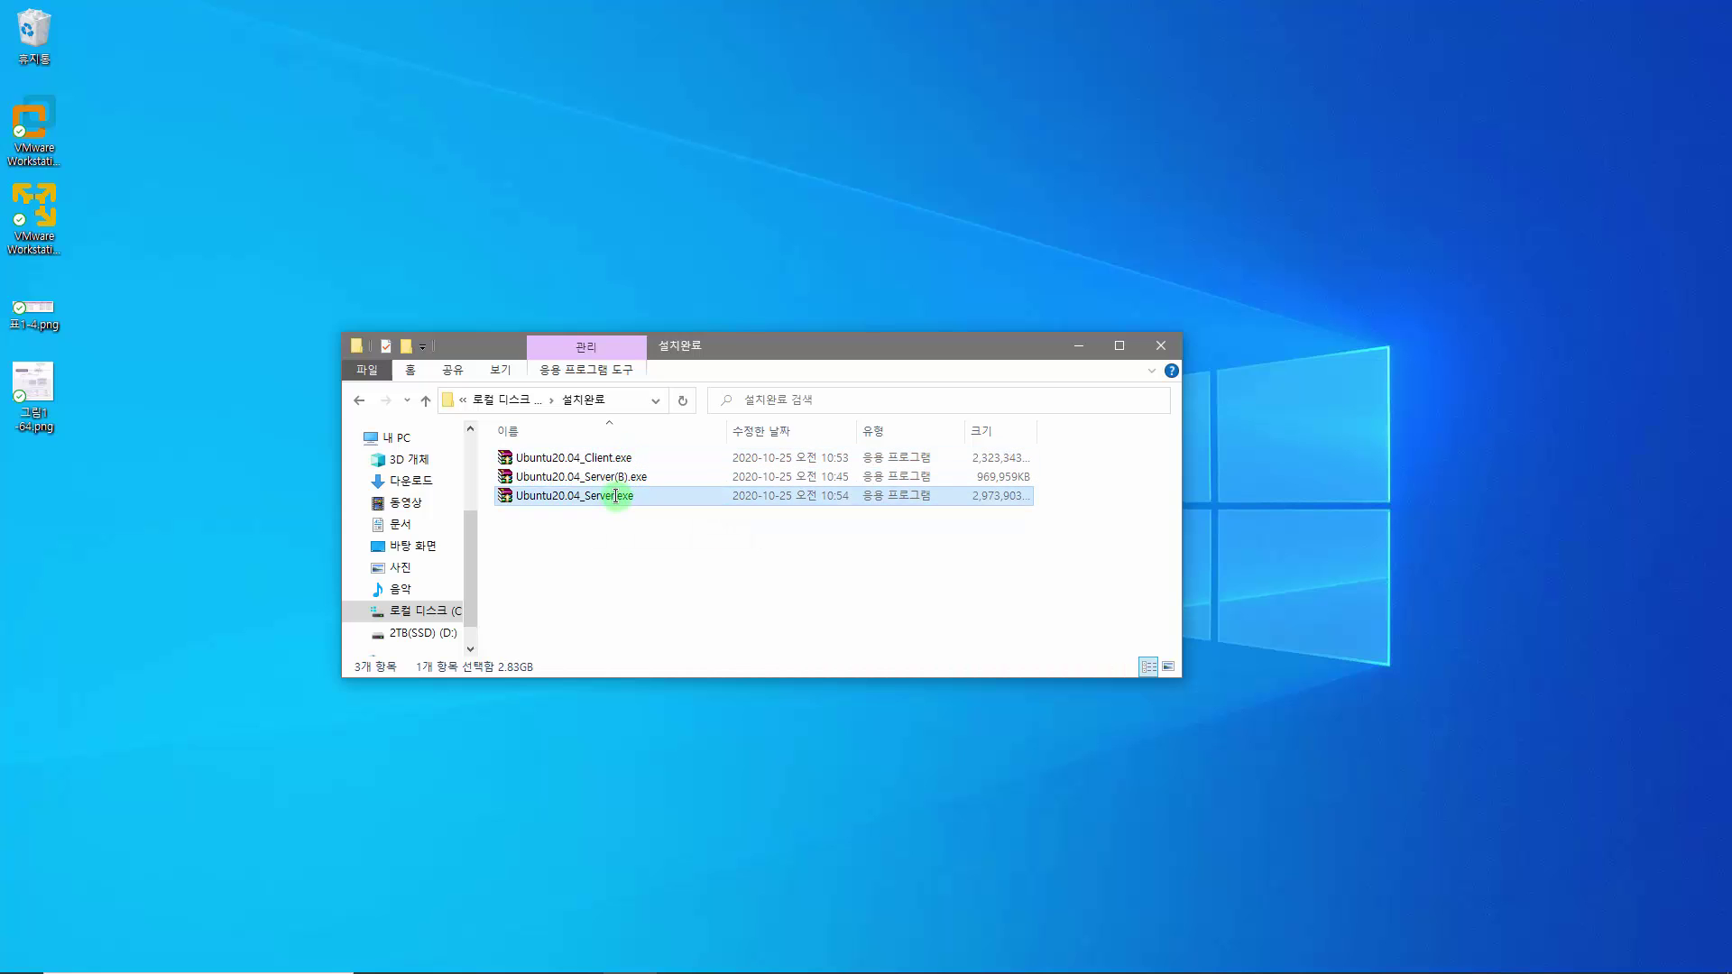
Step: Switch to the C:\Ubuntu20.04 folder window, check its path and delete the Server folder
{"action": "key", "text": "alt+Tab"}
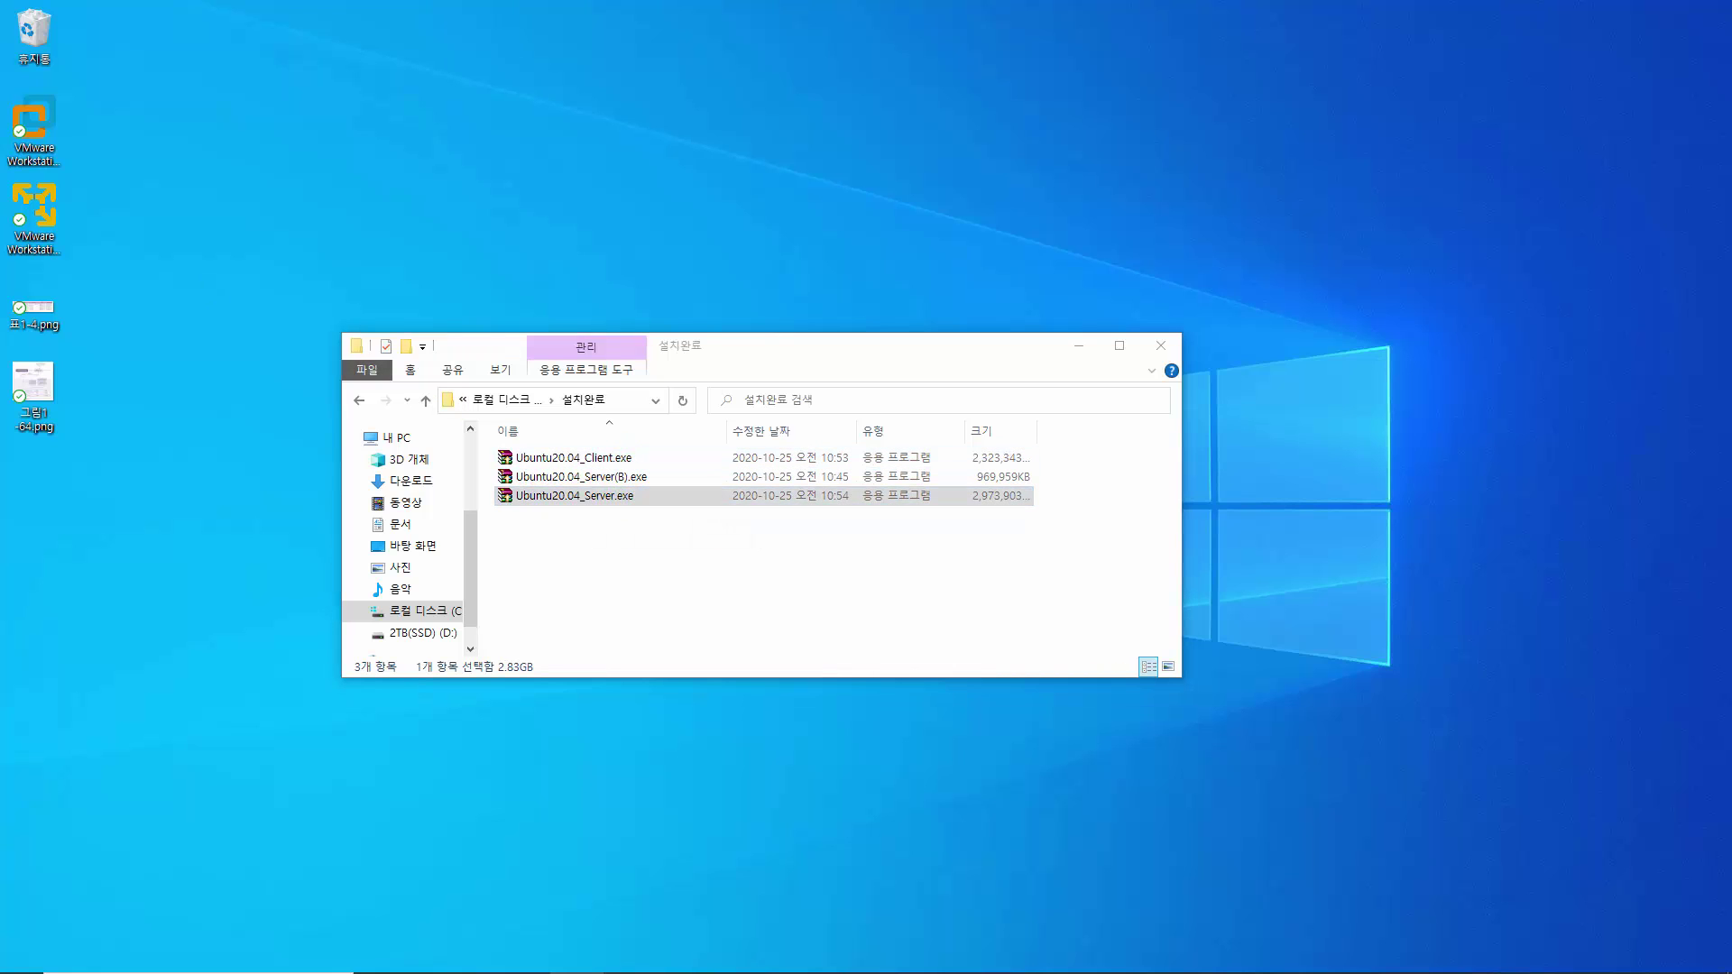
{"action": "left_click", "coordinate": [898, 225]}
{"action": "left_click", "coordinate": [898, 225]}
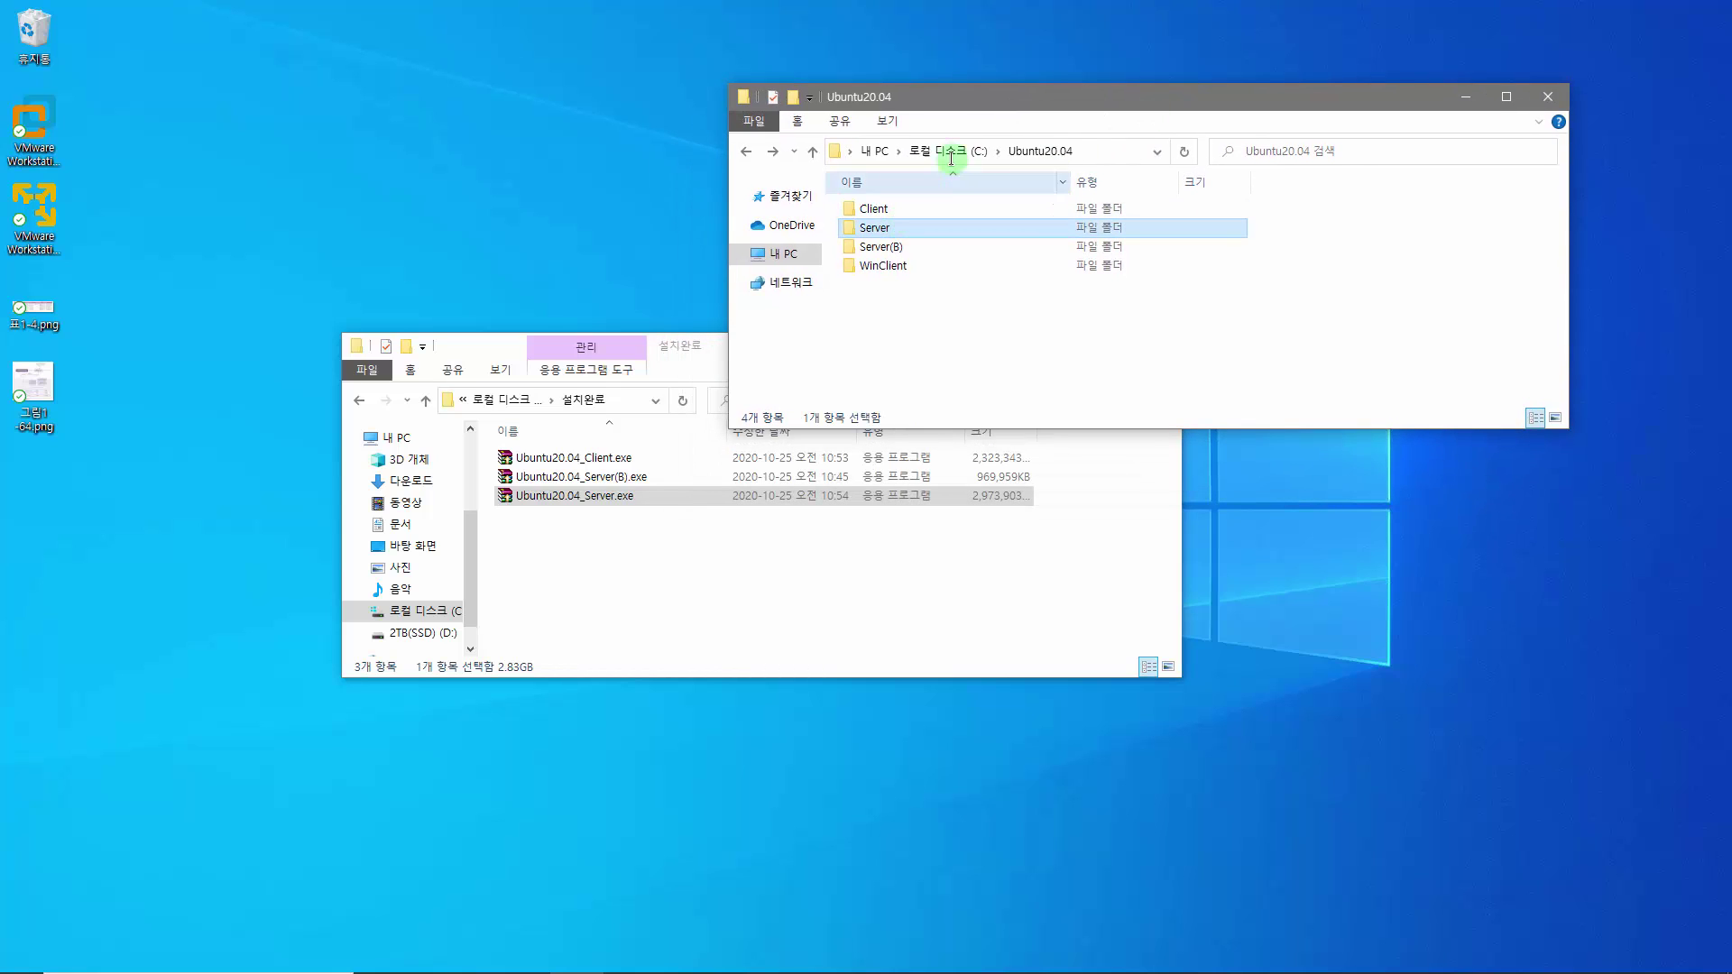
{"action": "left_click", "coordinate": [1055, 152]}
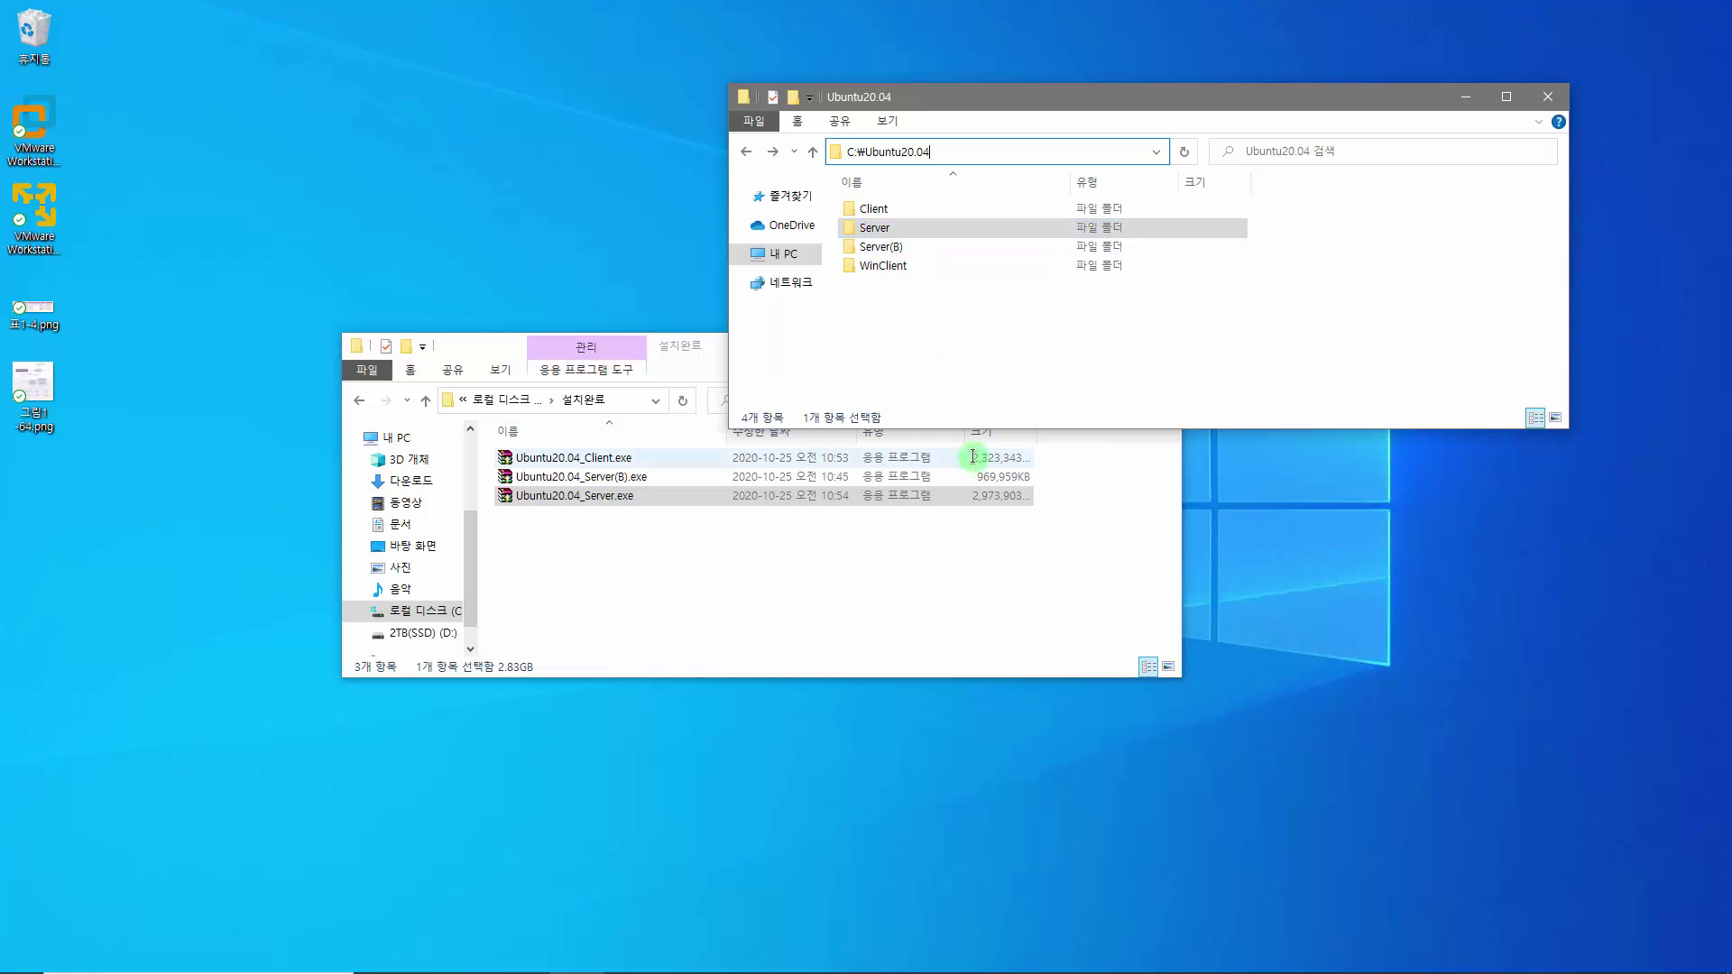
{"action": "left_click", "coordinate": [939, 271]}
{"action": "left_click", "coordinate": [939, 224]}
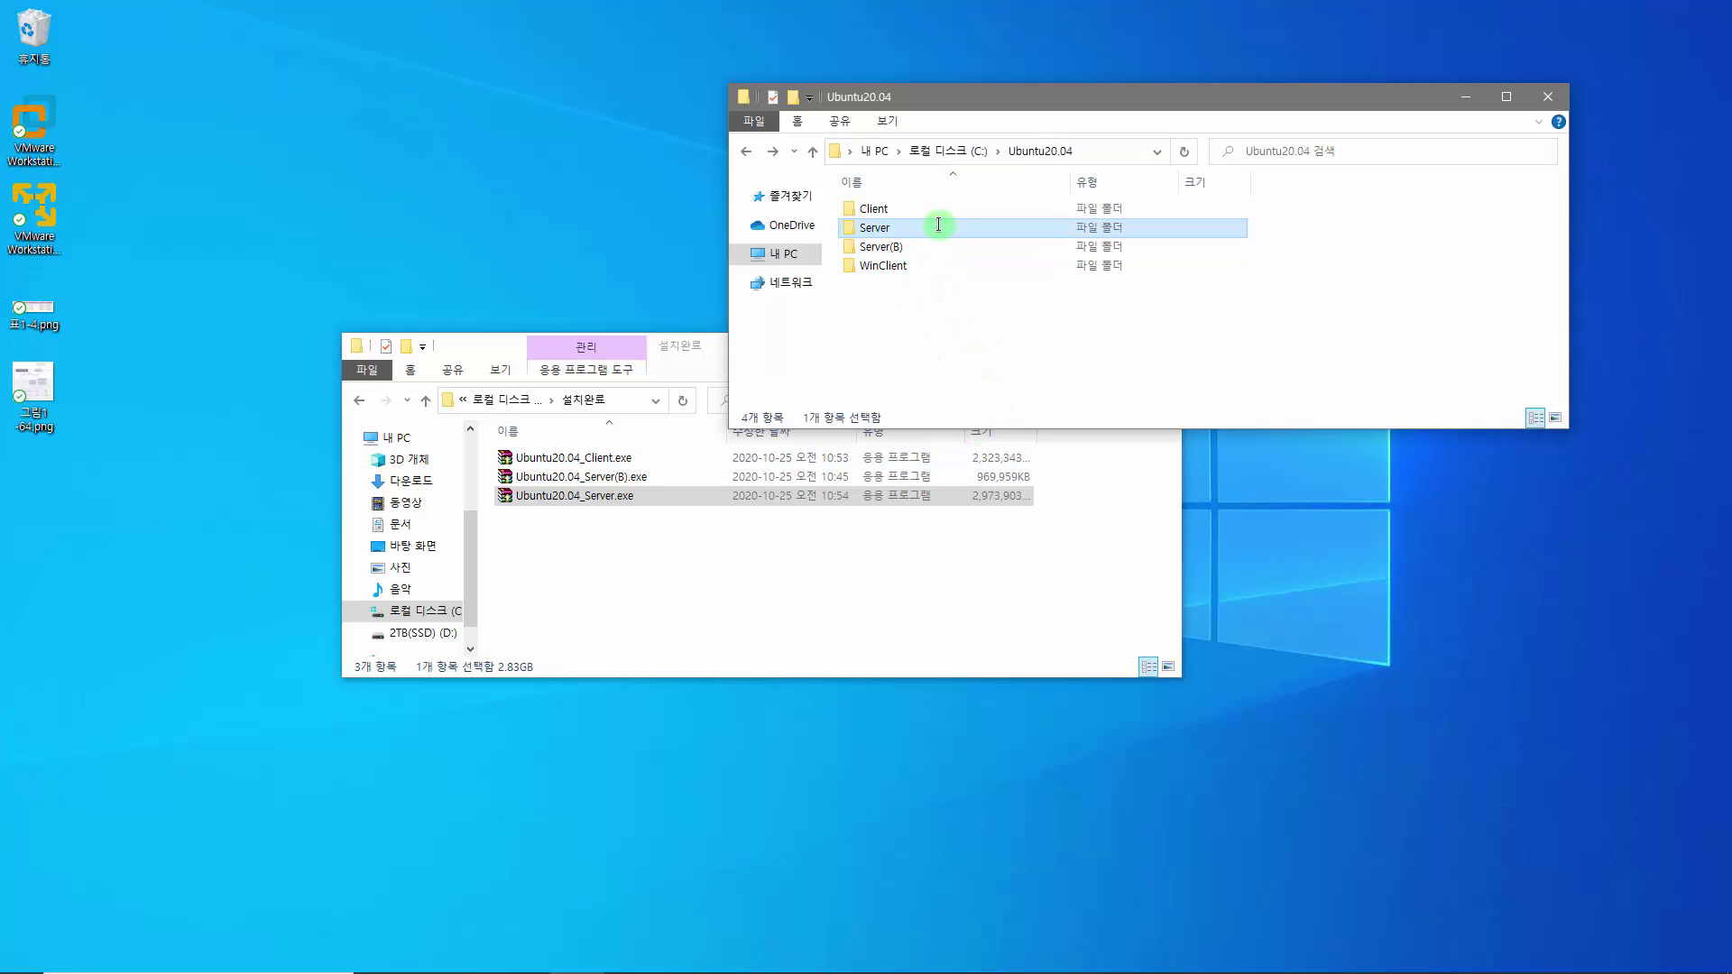
{"action": "key", "text": "Delete"}
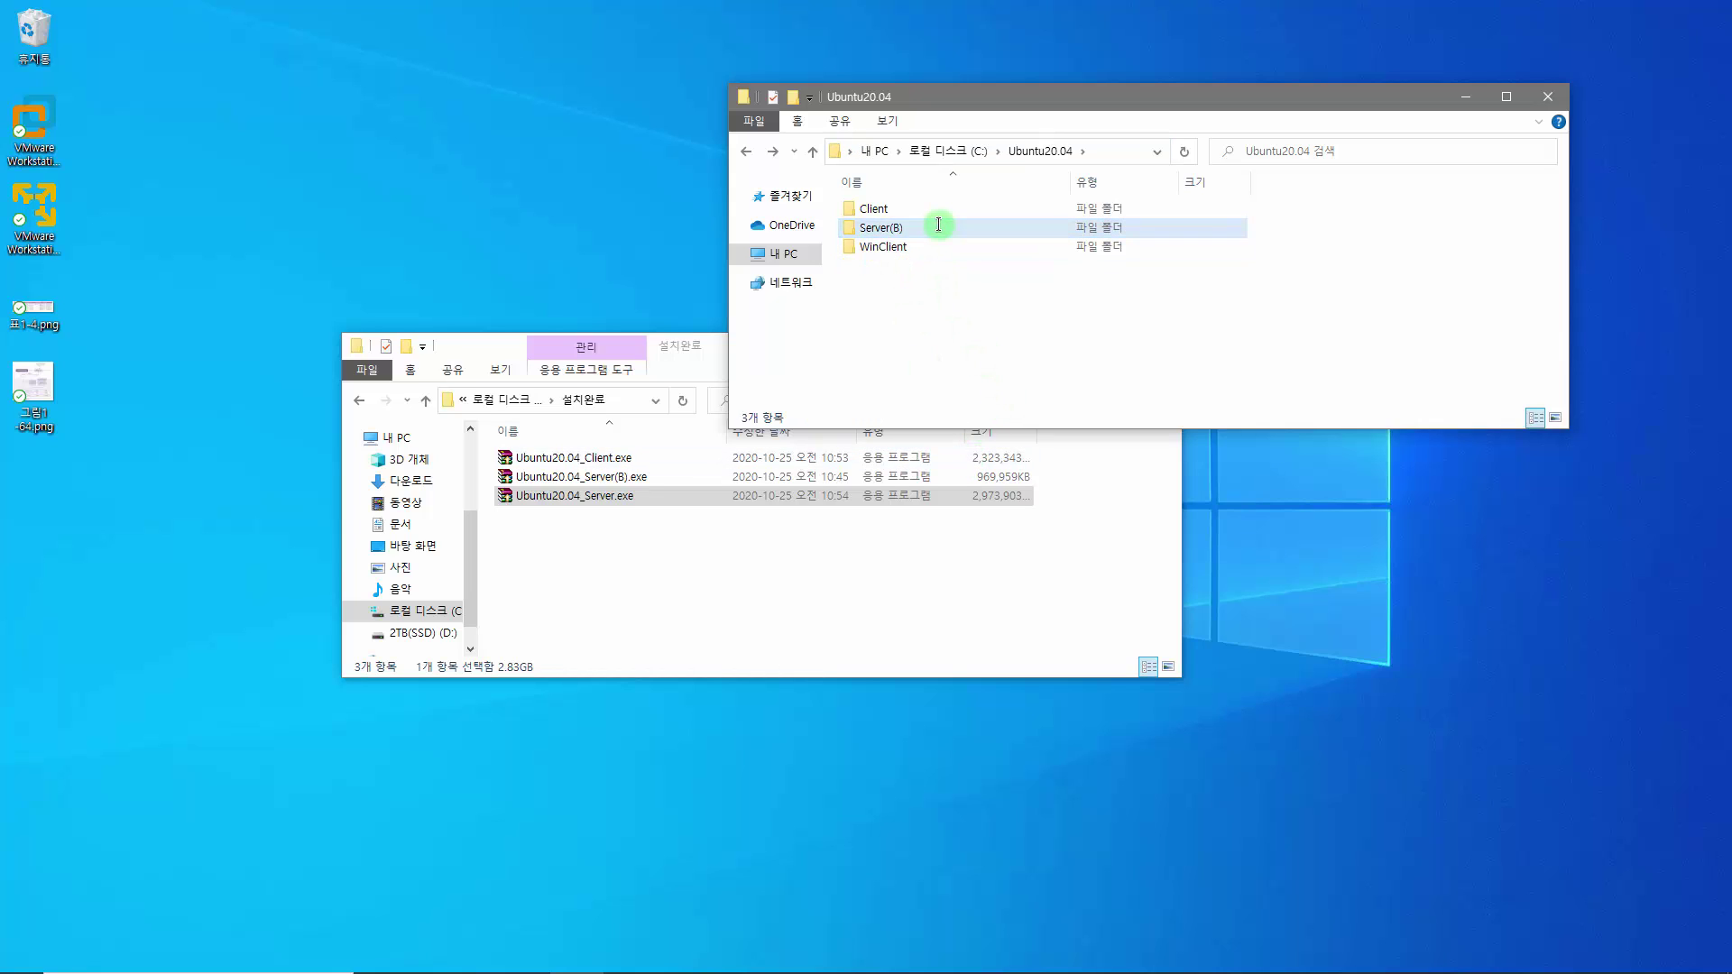
Step: Extract Ubuntu20.04_Server.exe from the 설치완료 folder into C:\Ubuntu20.04\Server and clear the File Explorer windows from the desktop
{"action": "left_click", "coordinate": [735, 582]}
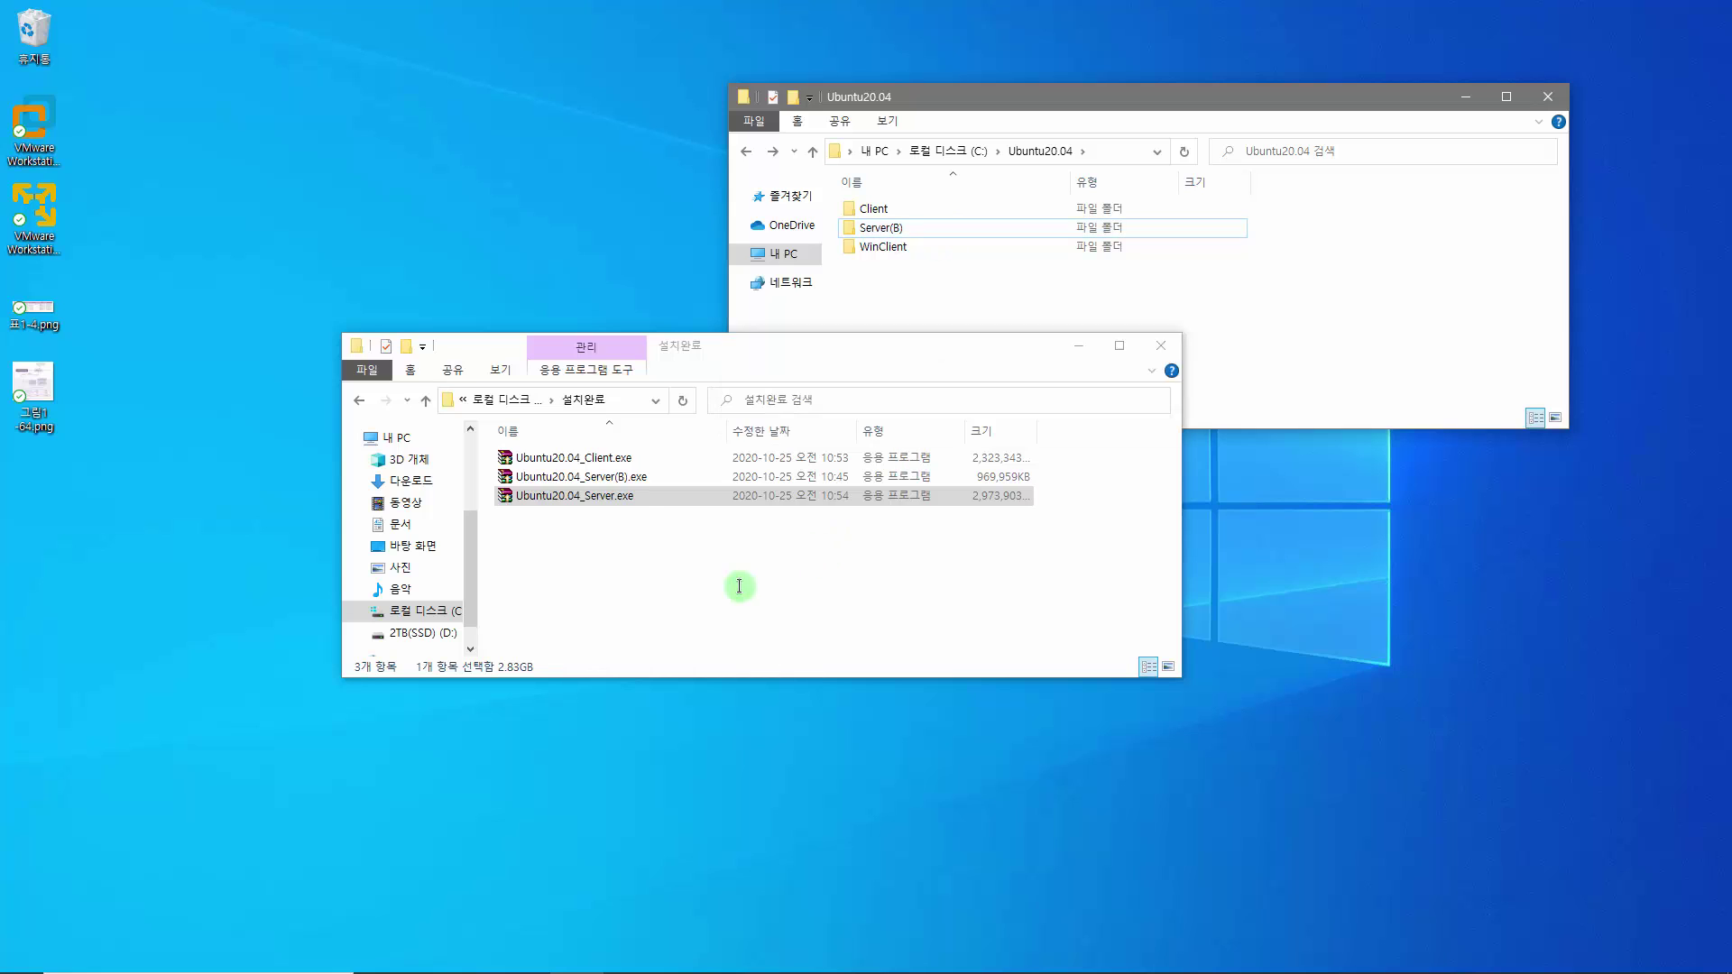
{"action": "double_click", "coordinate": [586, 494]}
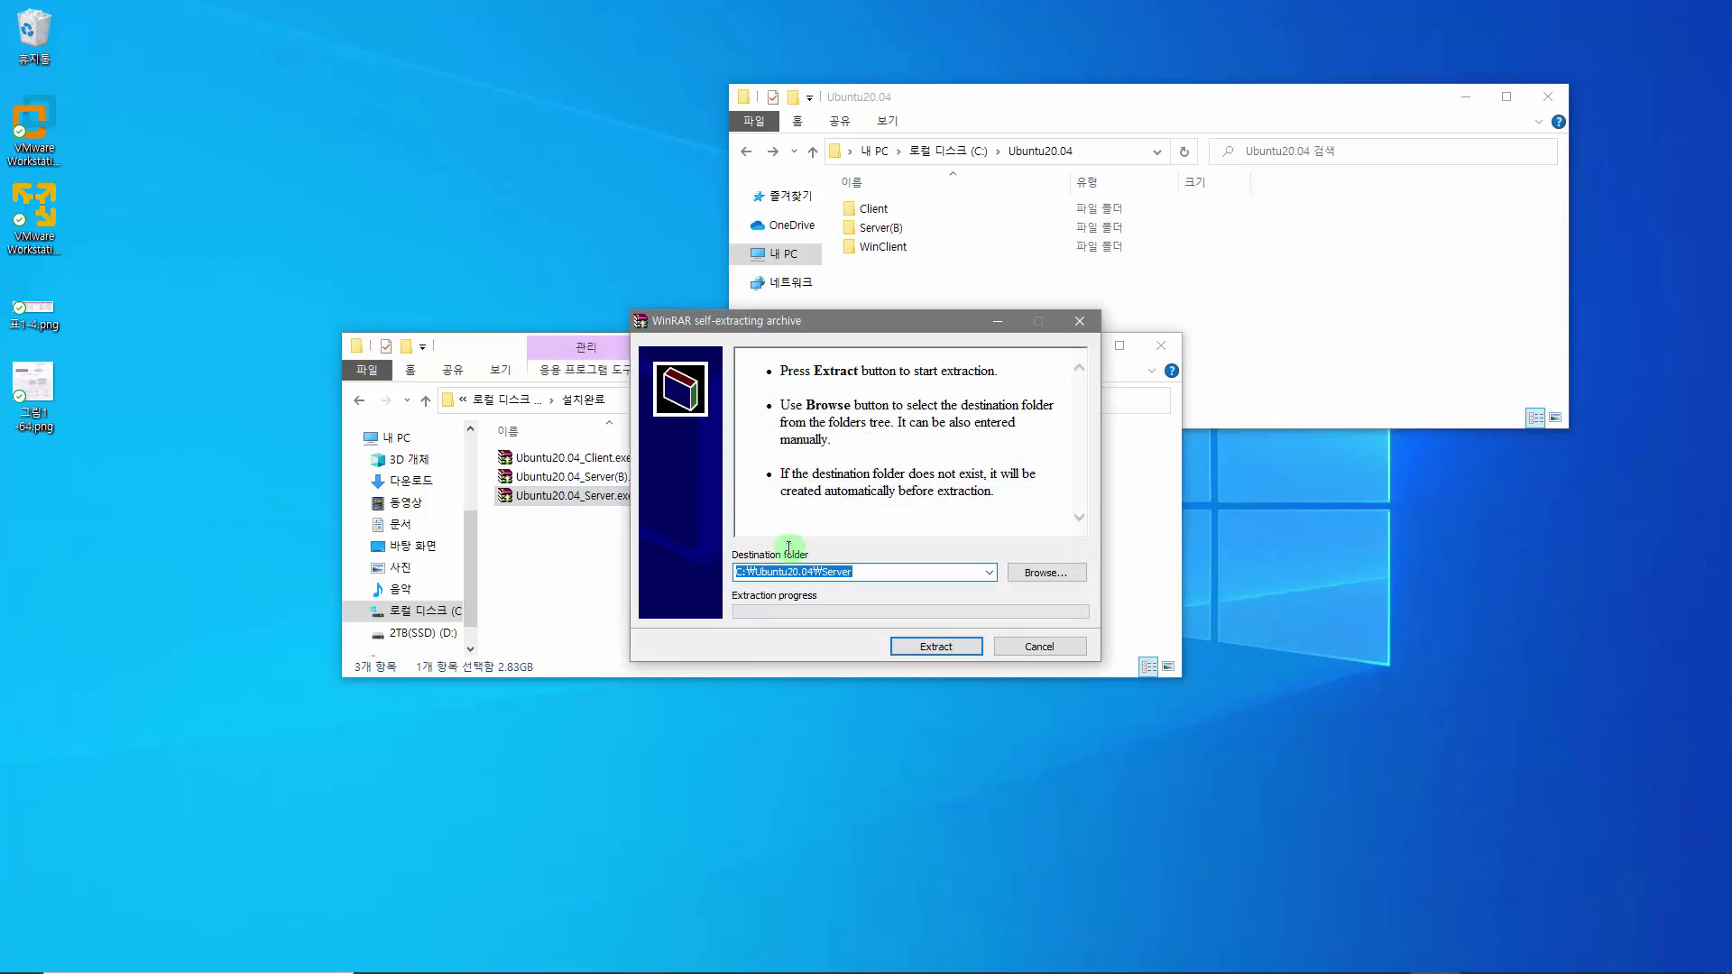
{"action": "left_click", "coordinate": [948, 646]}
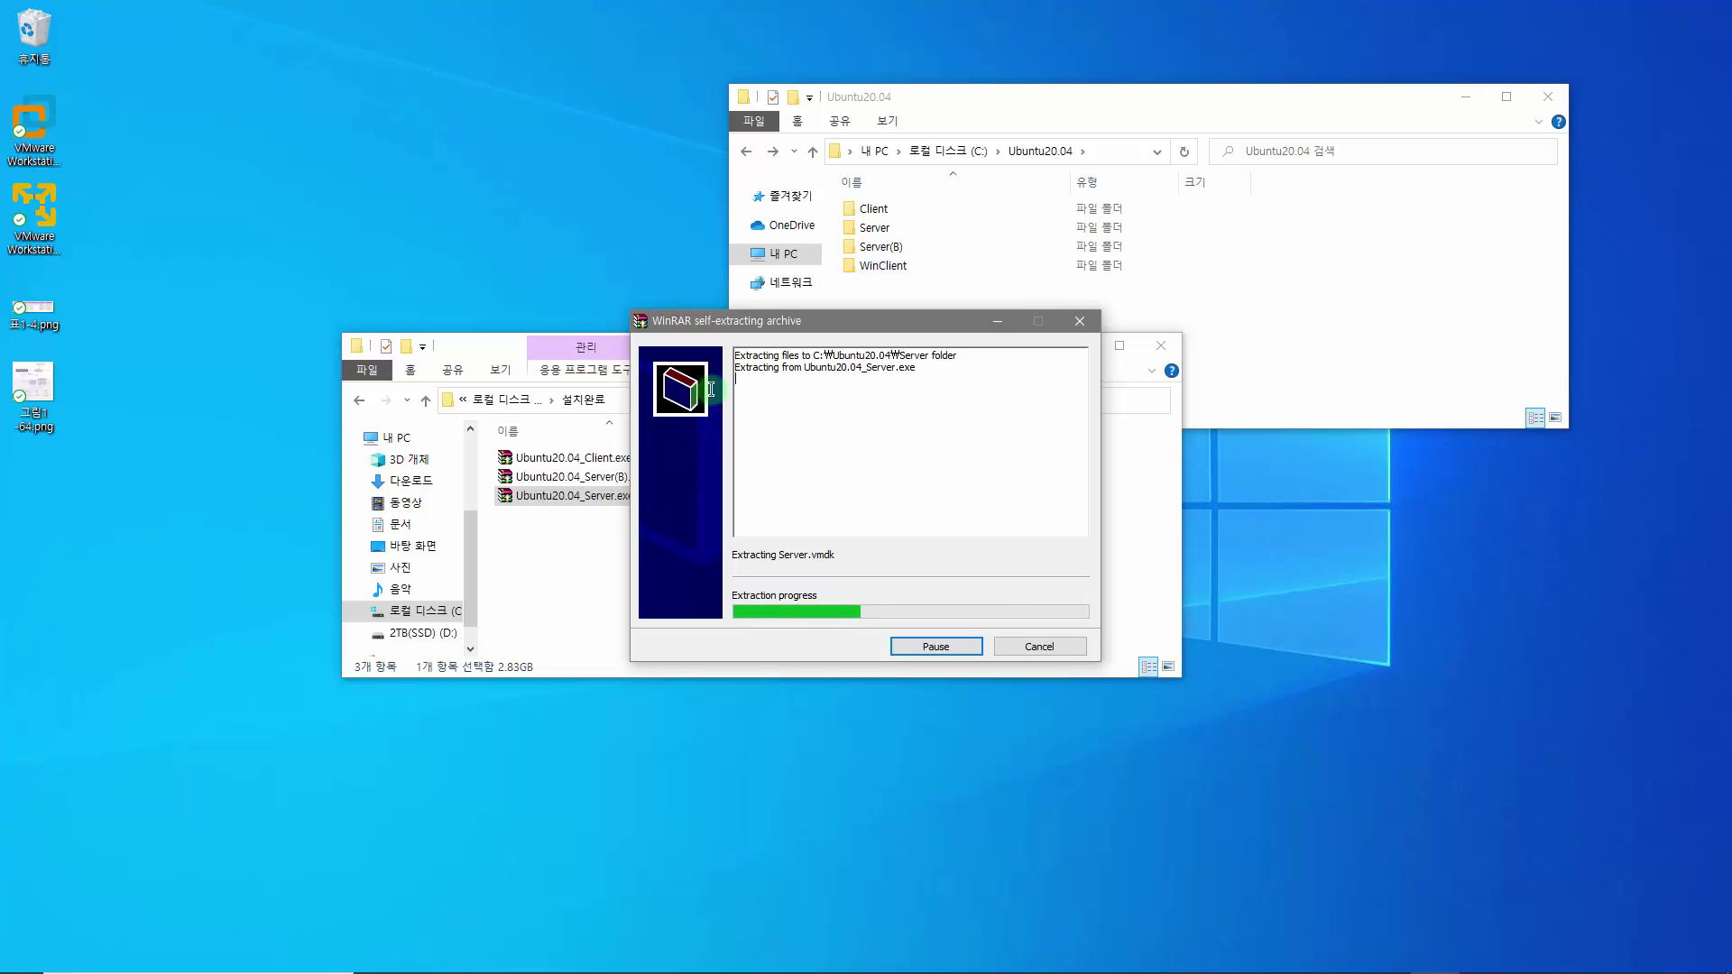
{"action": "left_click_drag", "start_coordinate": [827, 317], "coordinate": [1188, 419]}
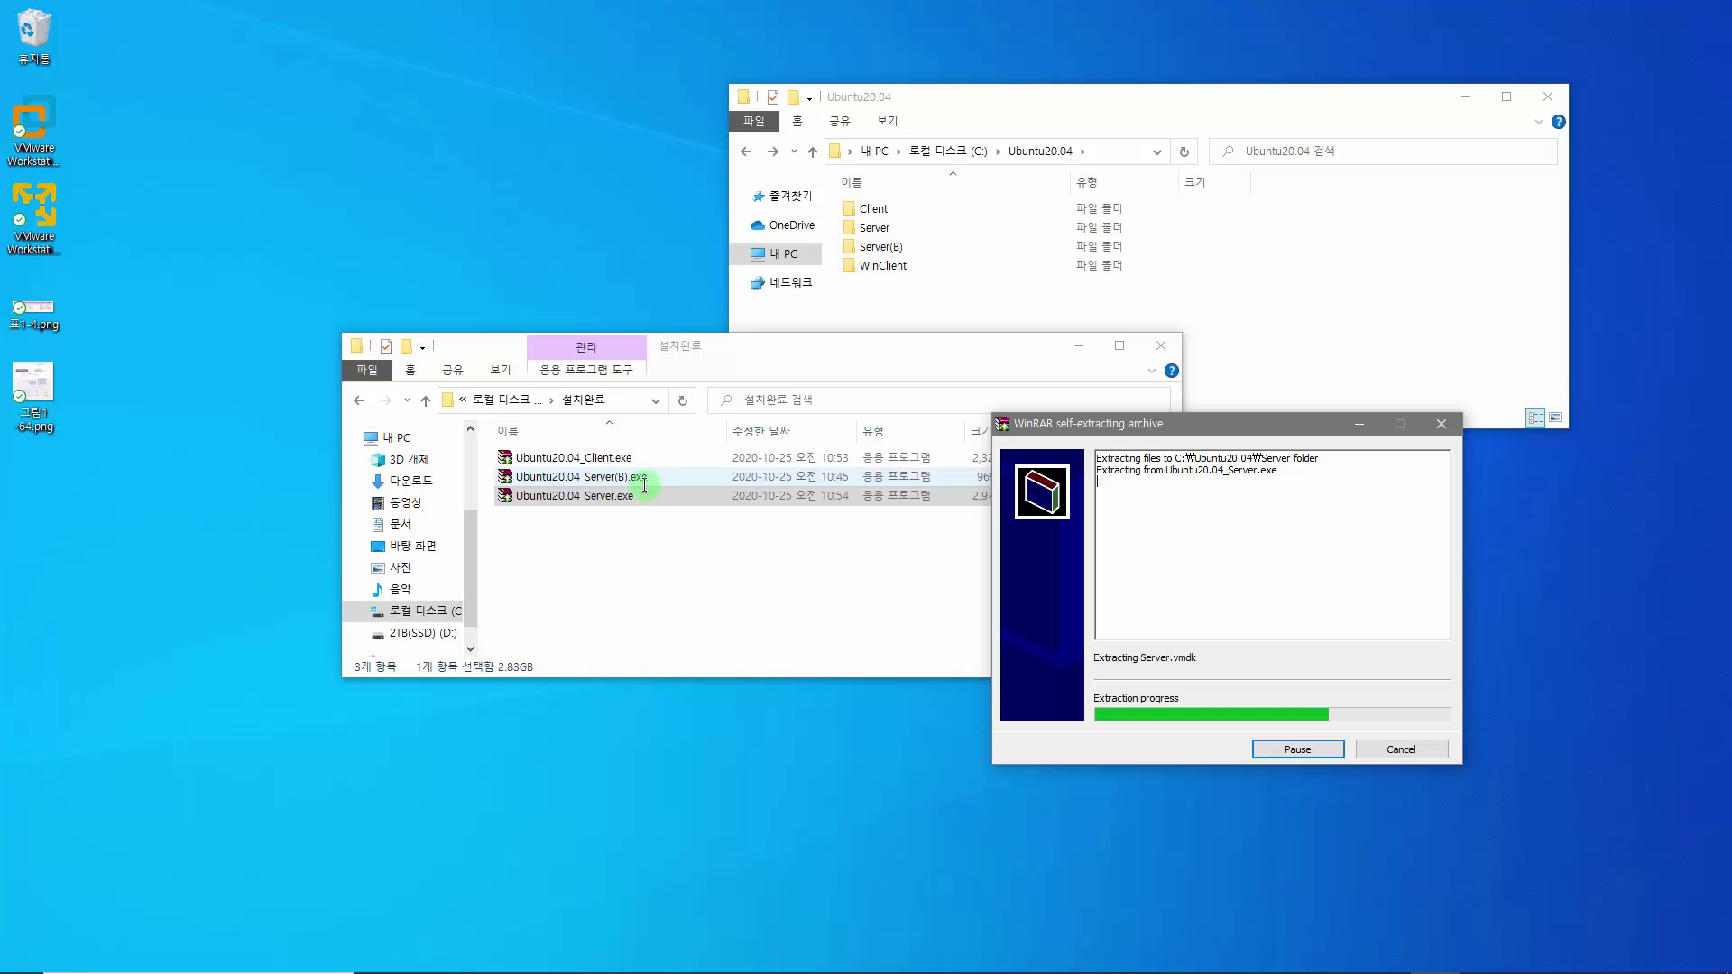
{"action": "left_click", "coordinate": [580, 495]}
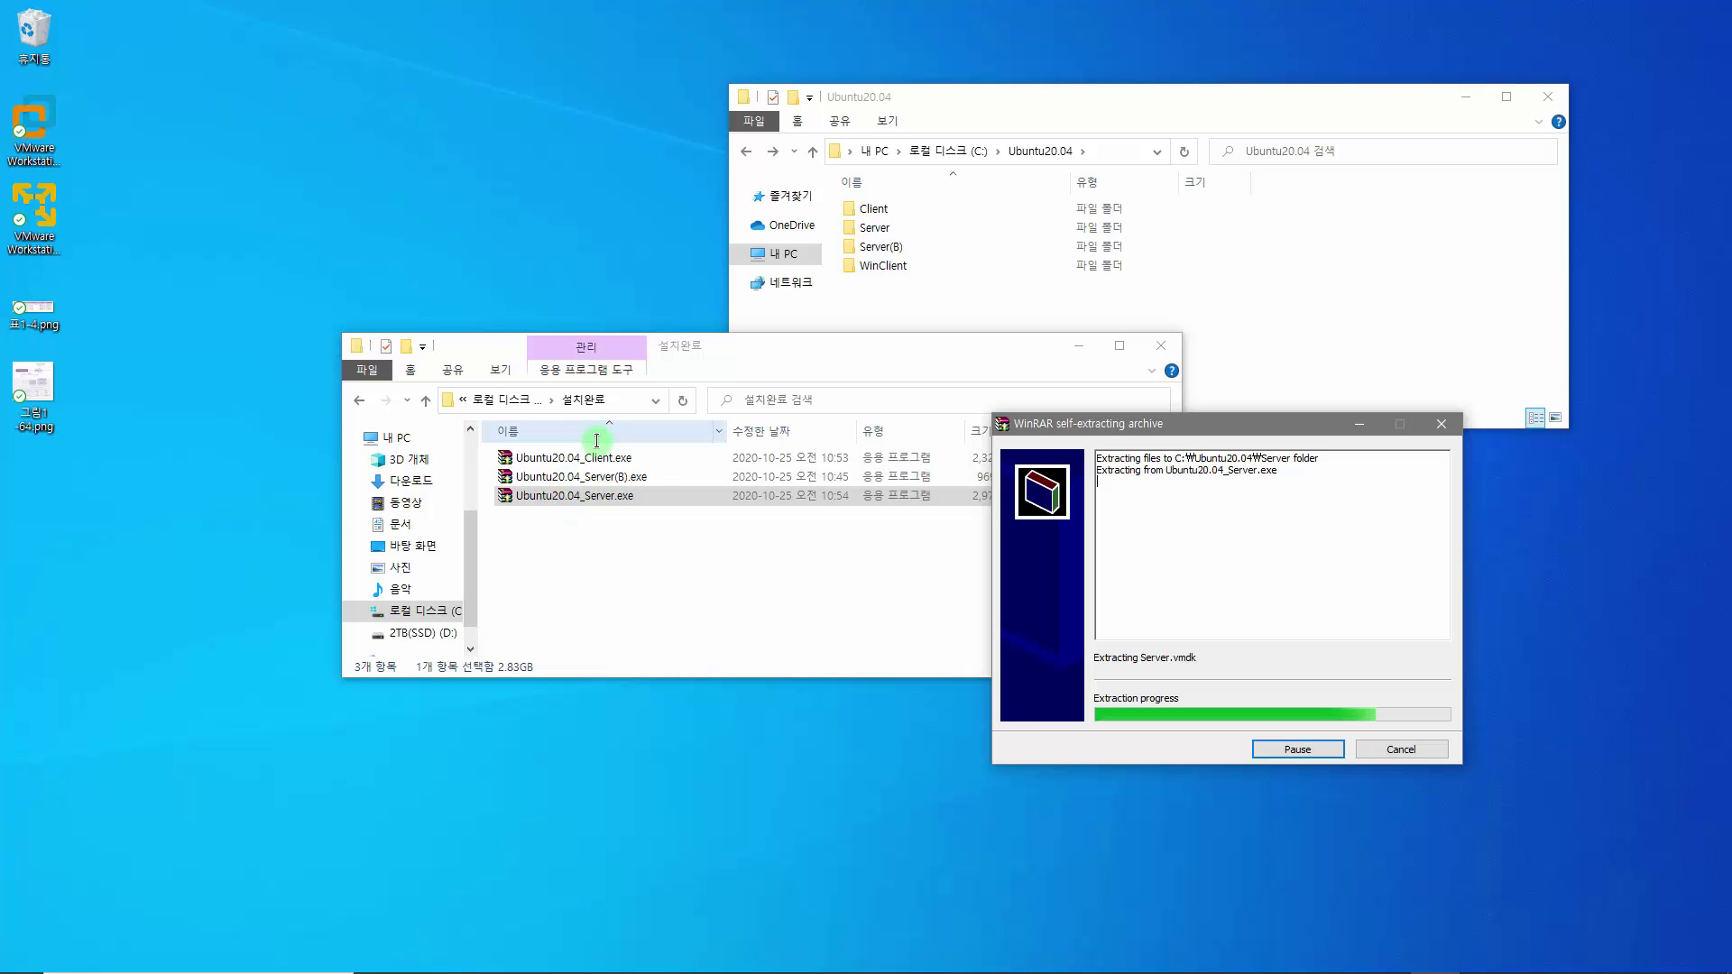
{"action": "left_click", "coordinate": [587, 495]}
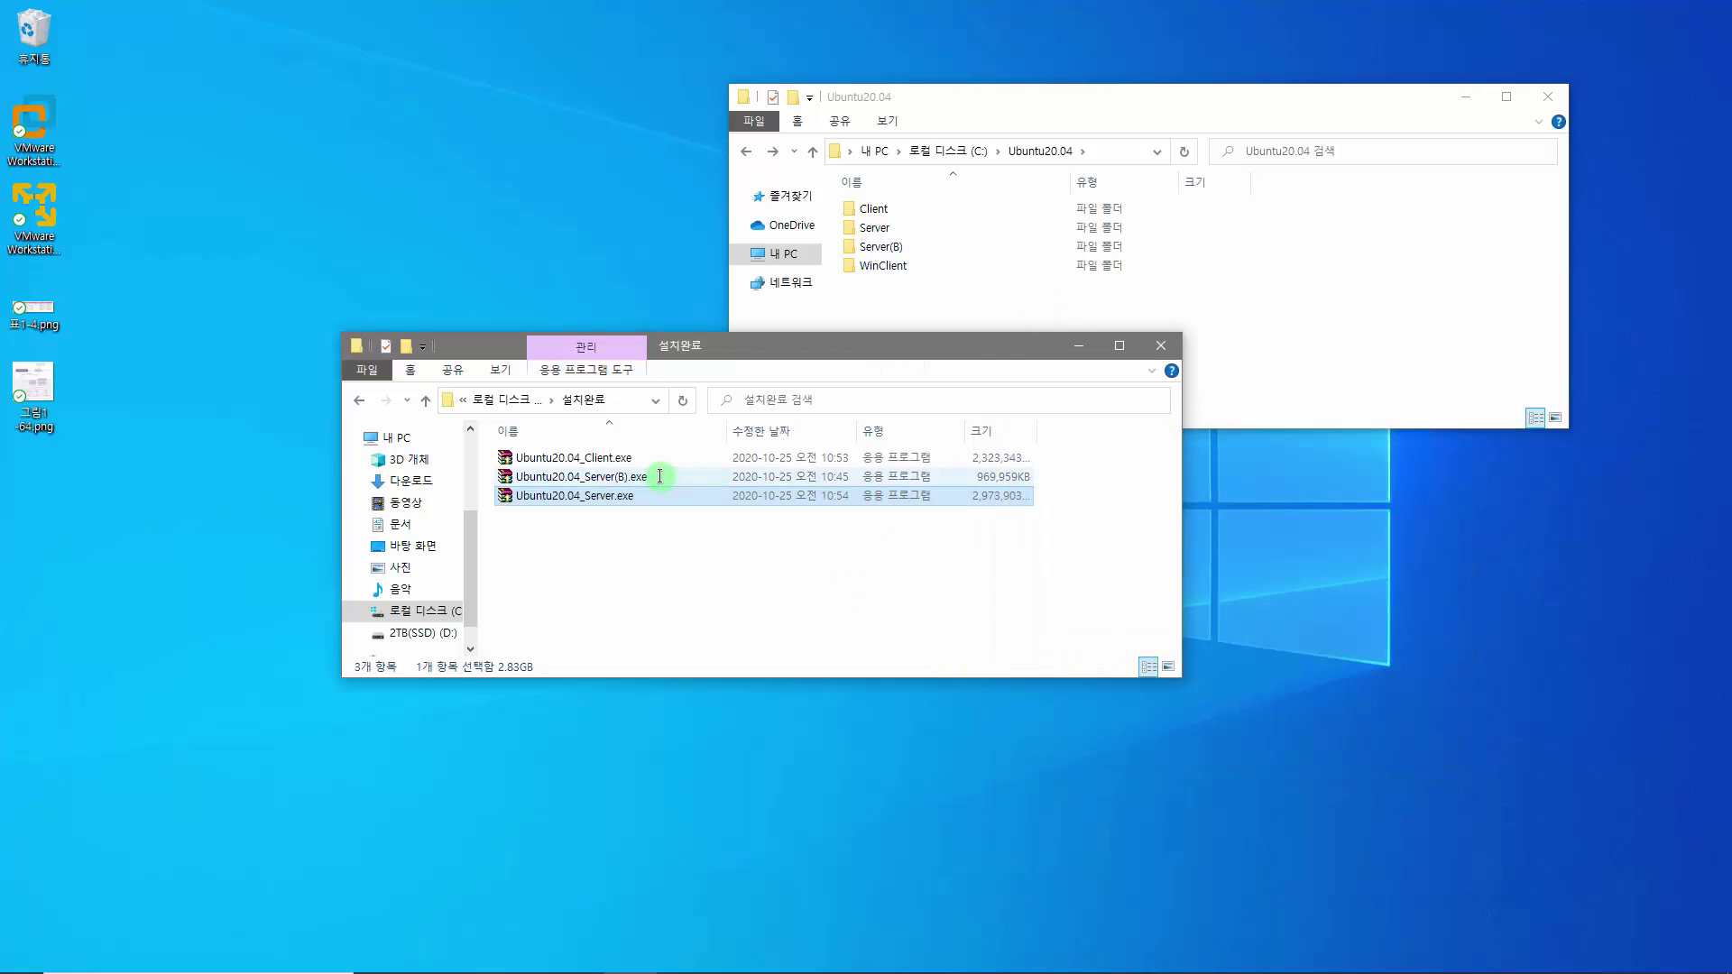
{"action": "left_click", "coordinate": [1081, 344]}
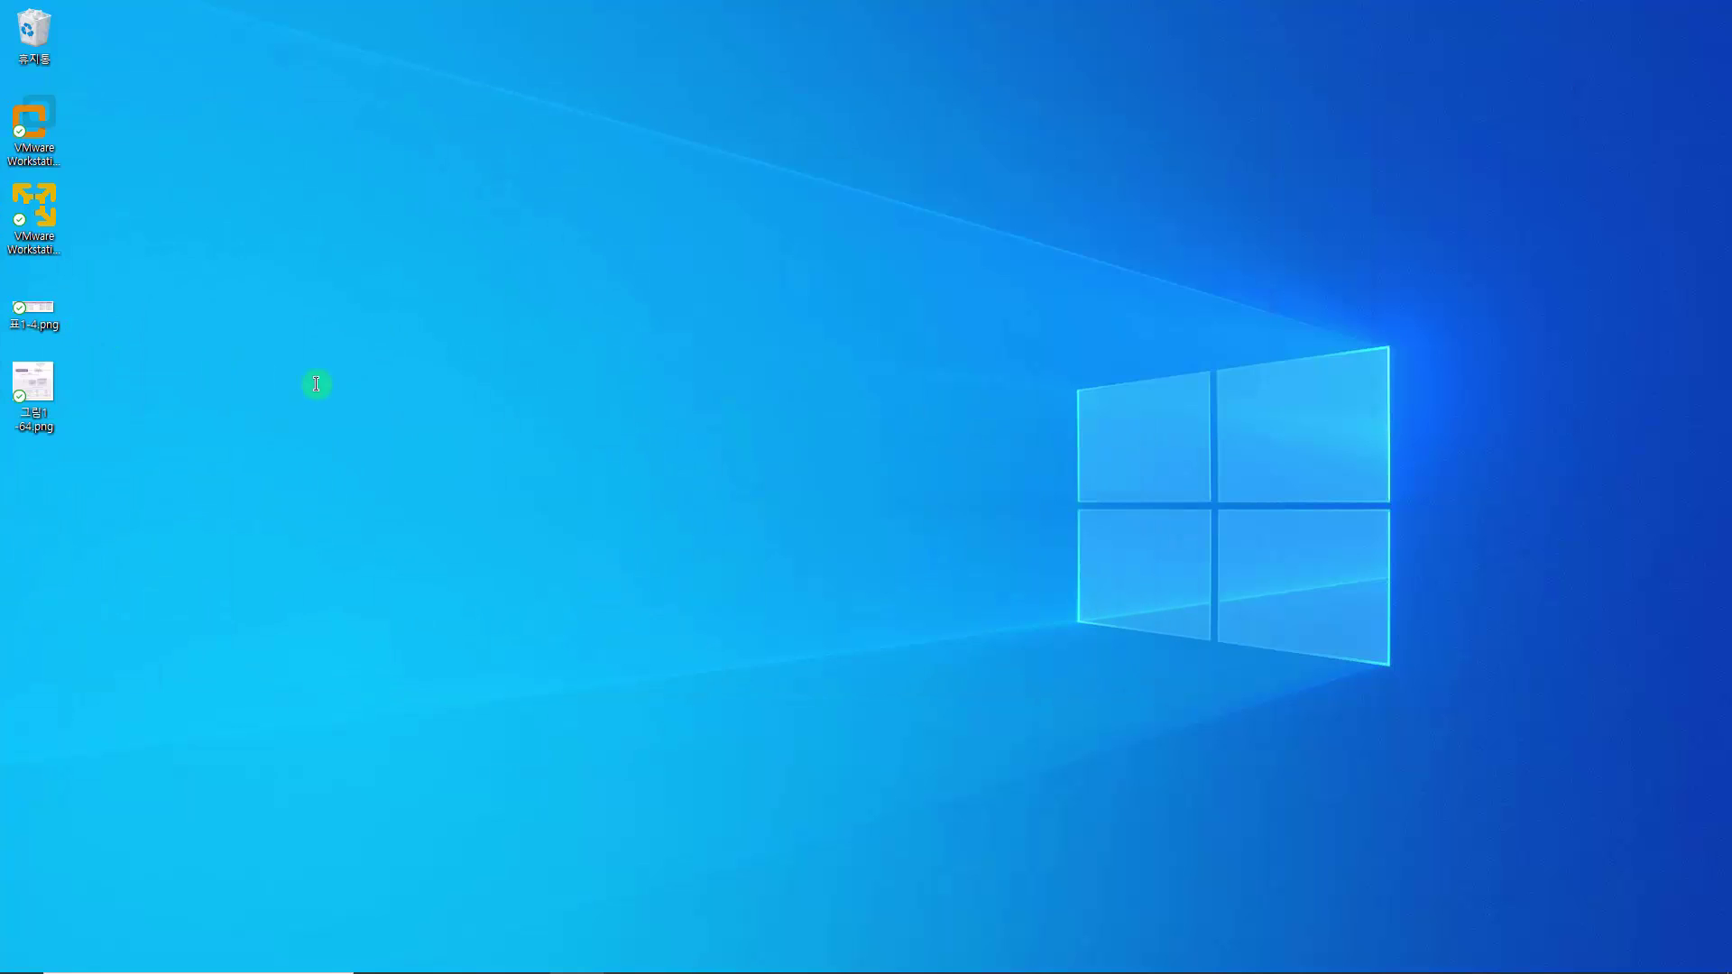
Step: Switch to VMware Workstation 16 Player and power on the Server virtual machine, answering that it was moved
{"action": "left_click", "coordinate": [43, 243]}
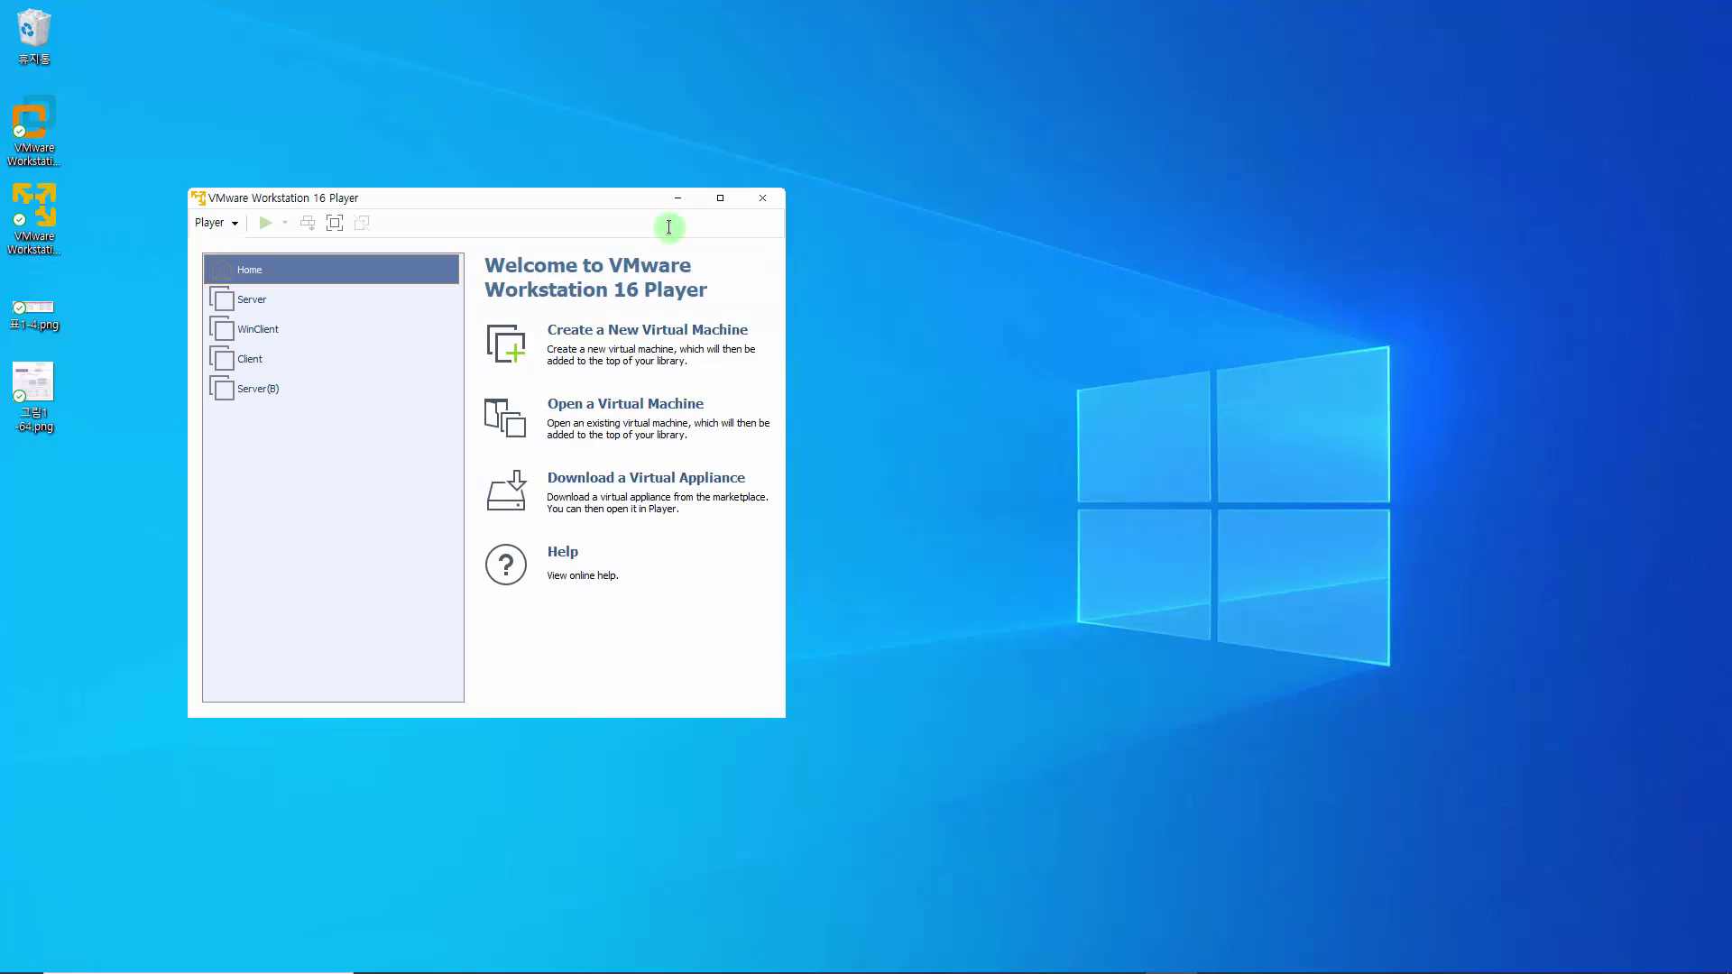
{"action": "left_click", "coordinate": [582, 245]}
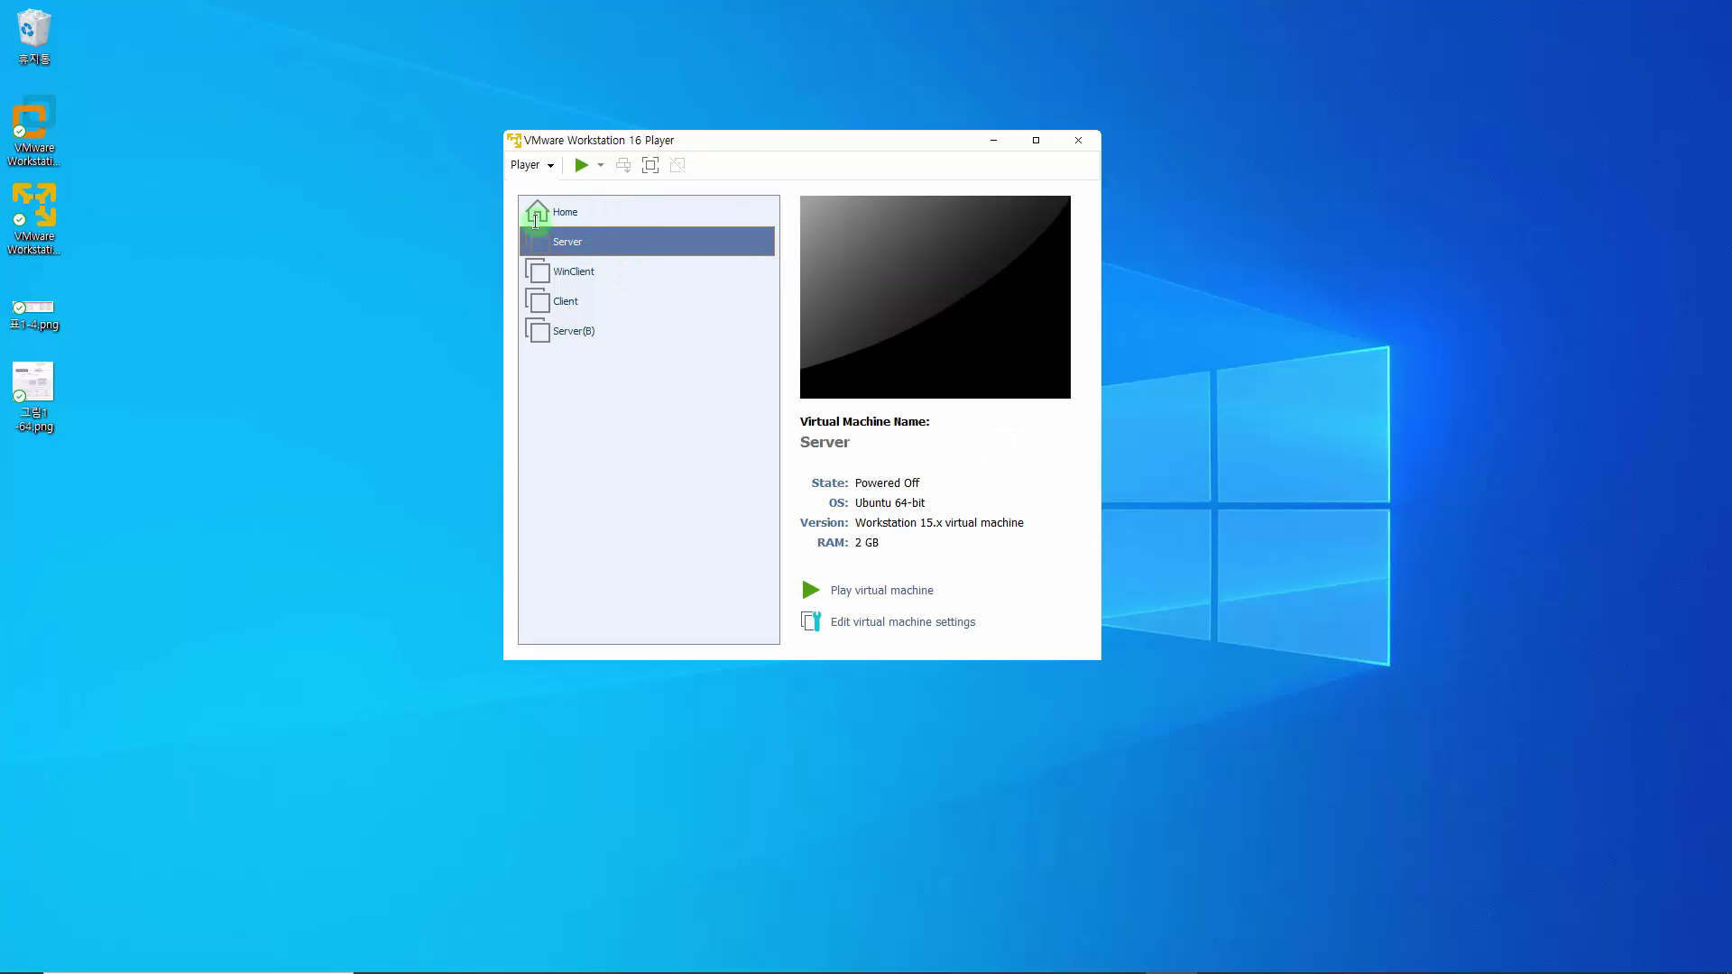
{"action": "left_click", "coordinate": [538, 215]}
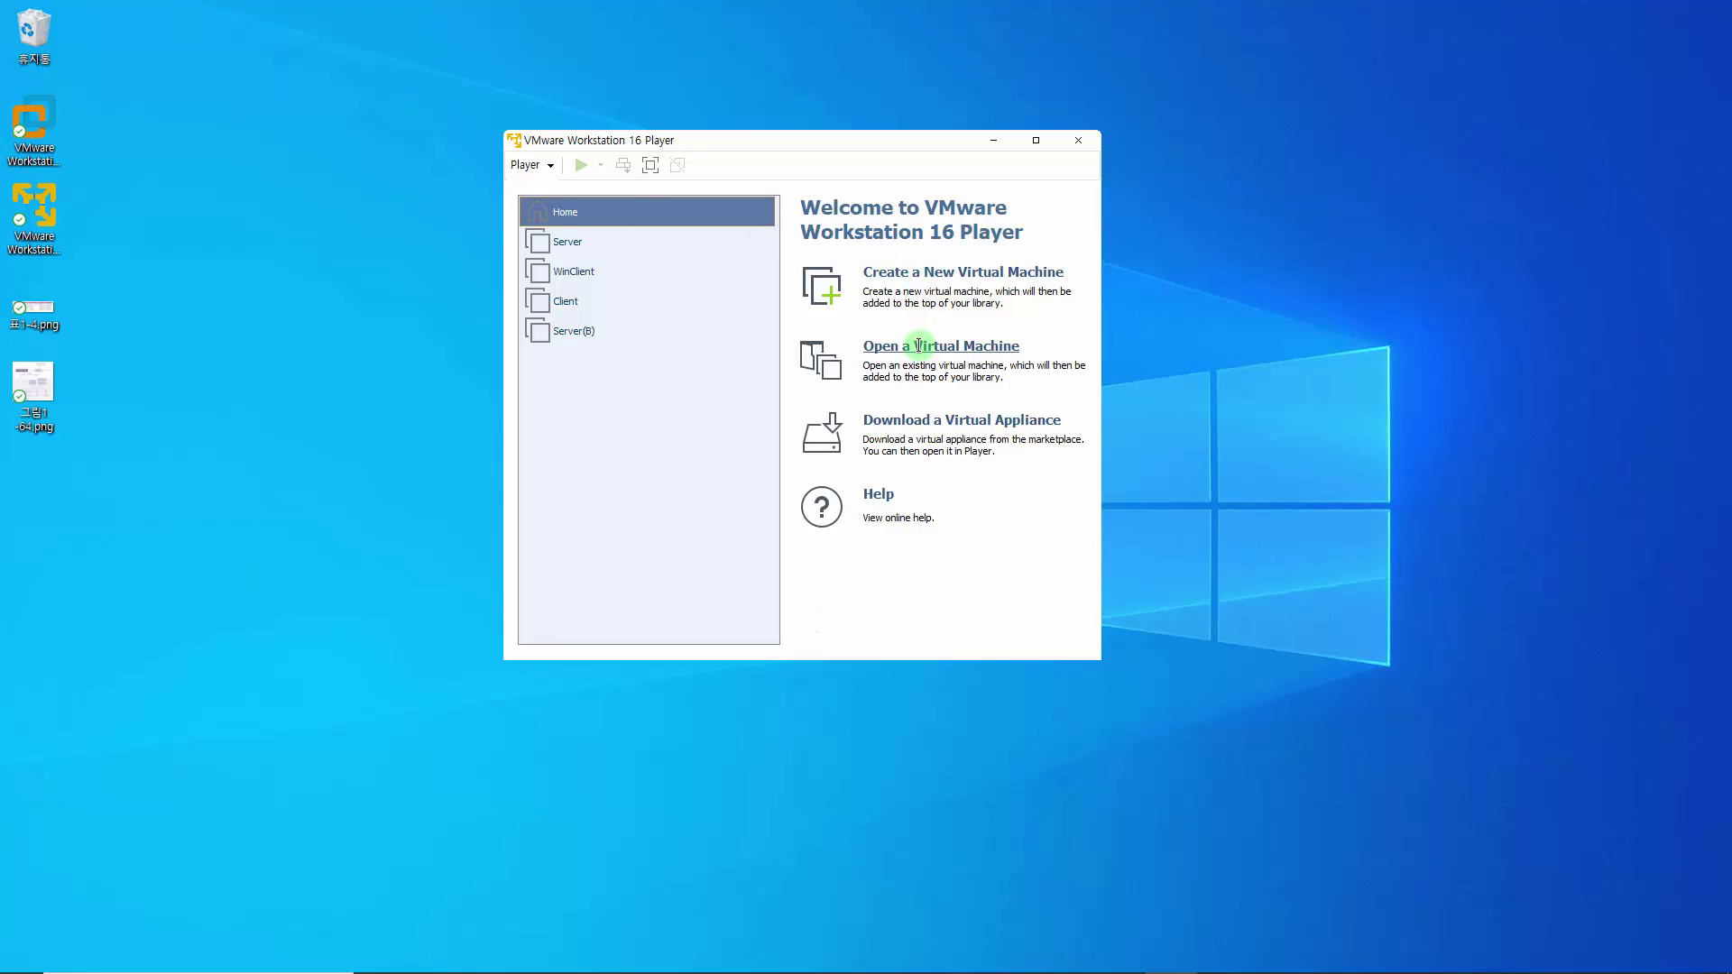
{"action": "left_click", "coordinate": [586, 242]}
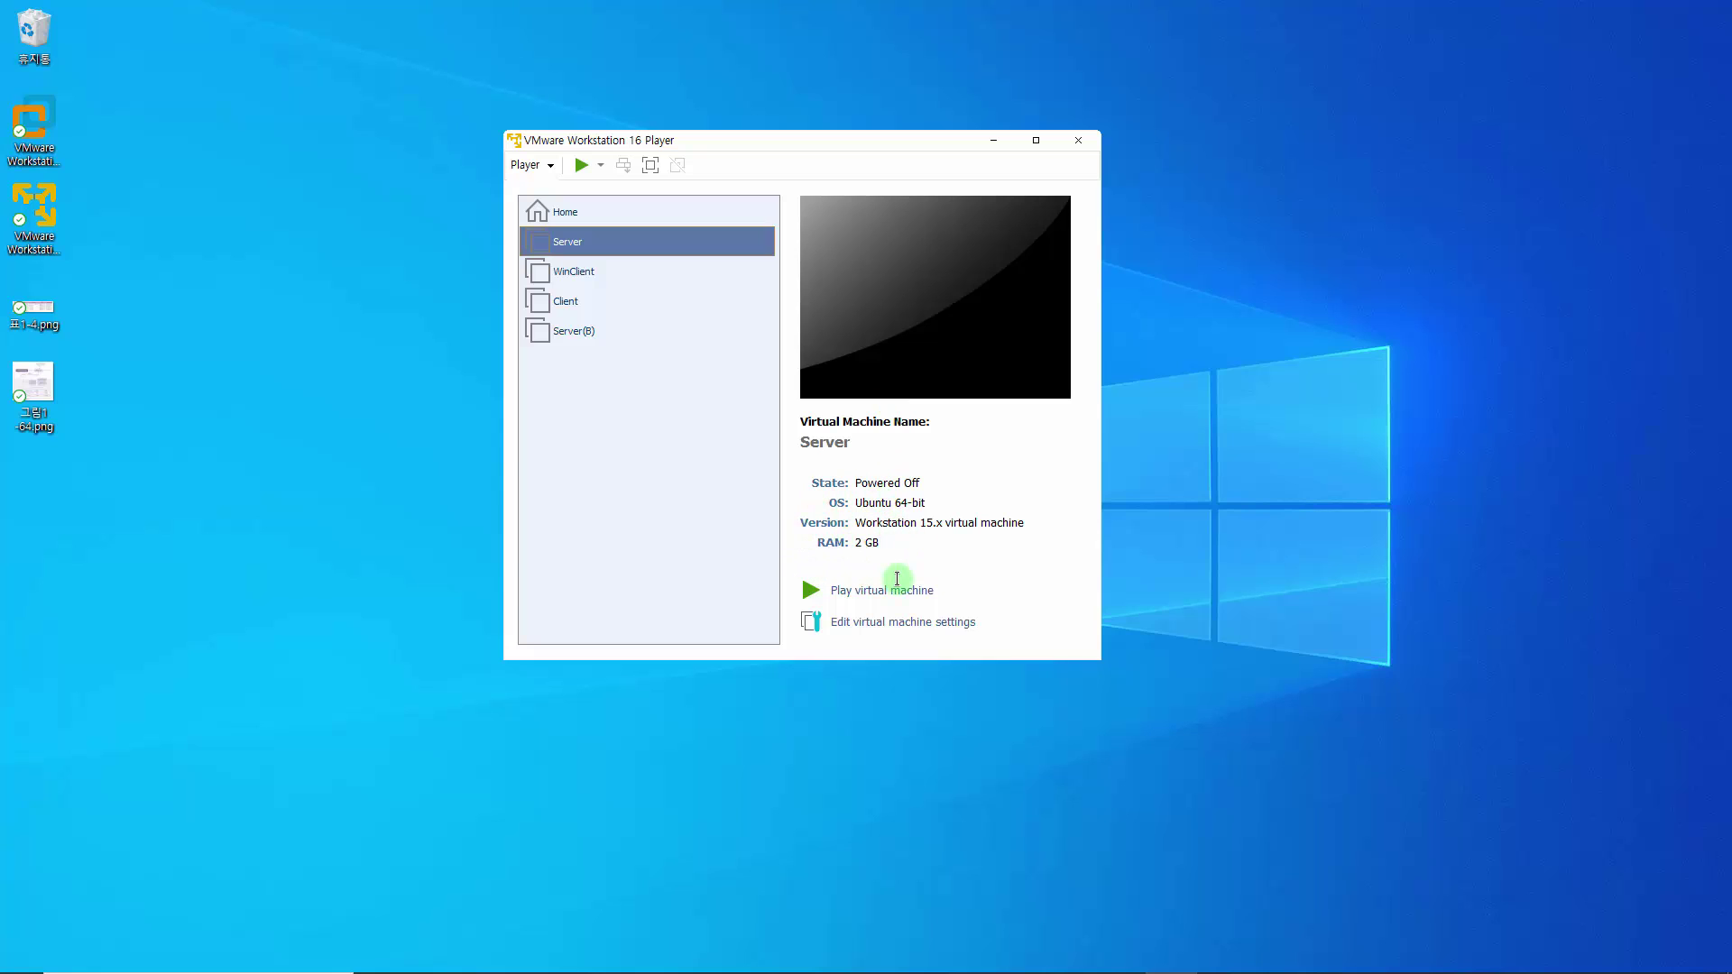
{"action": "left_click", "coordinate": [895, 591]}
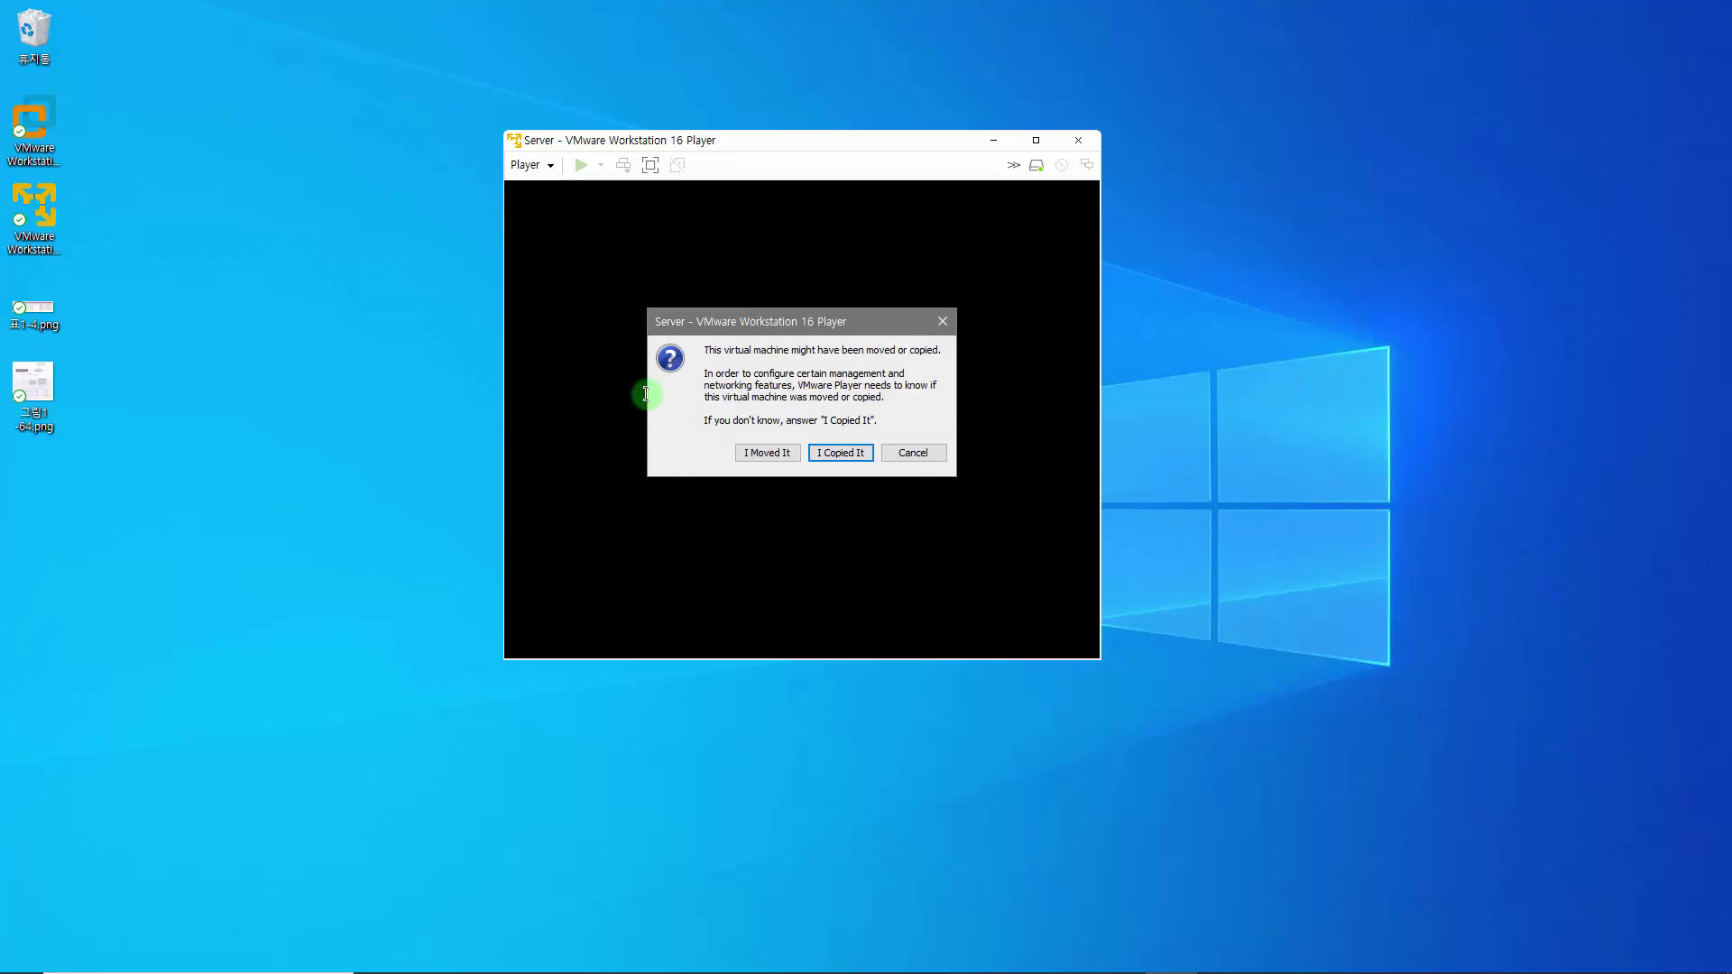
{"action": "left_click", "coordinate": [758, 453]}
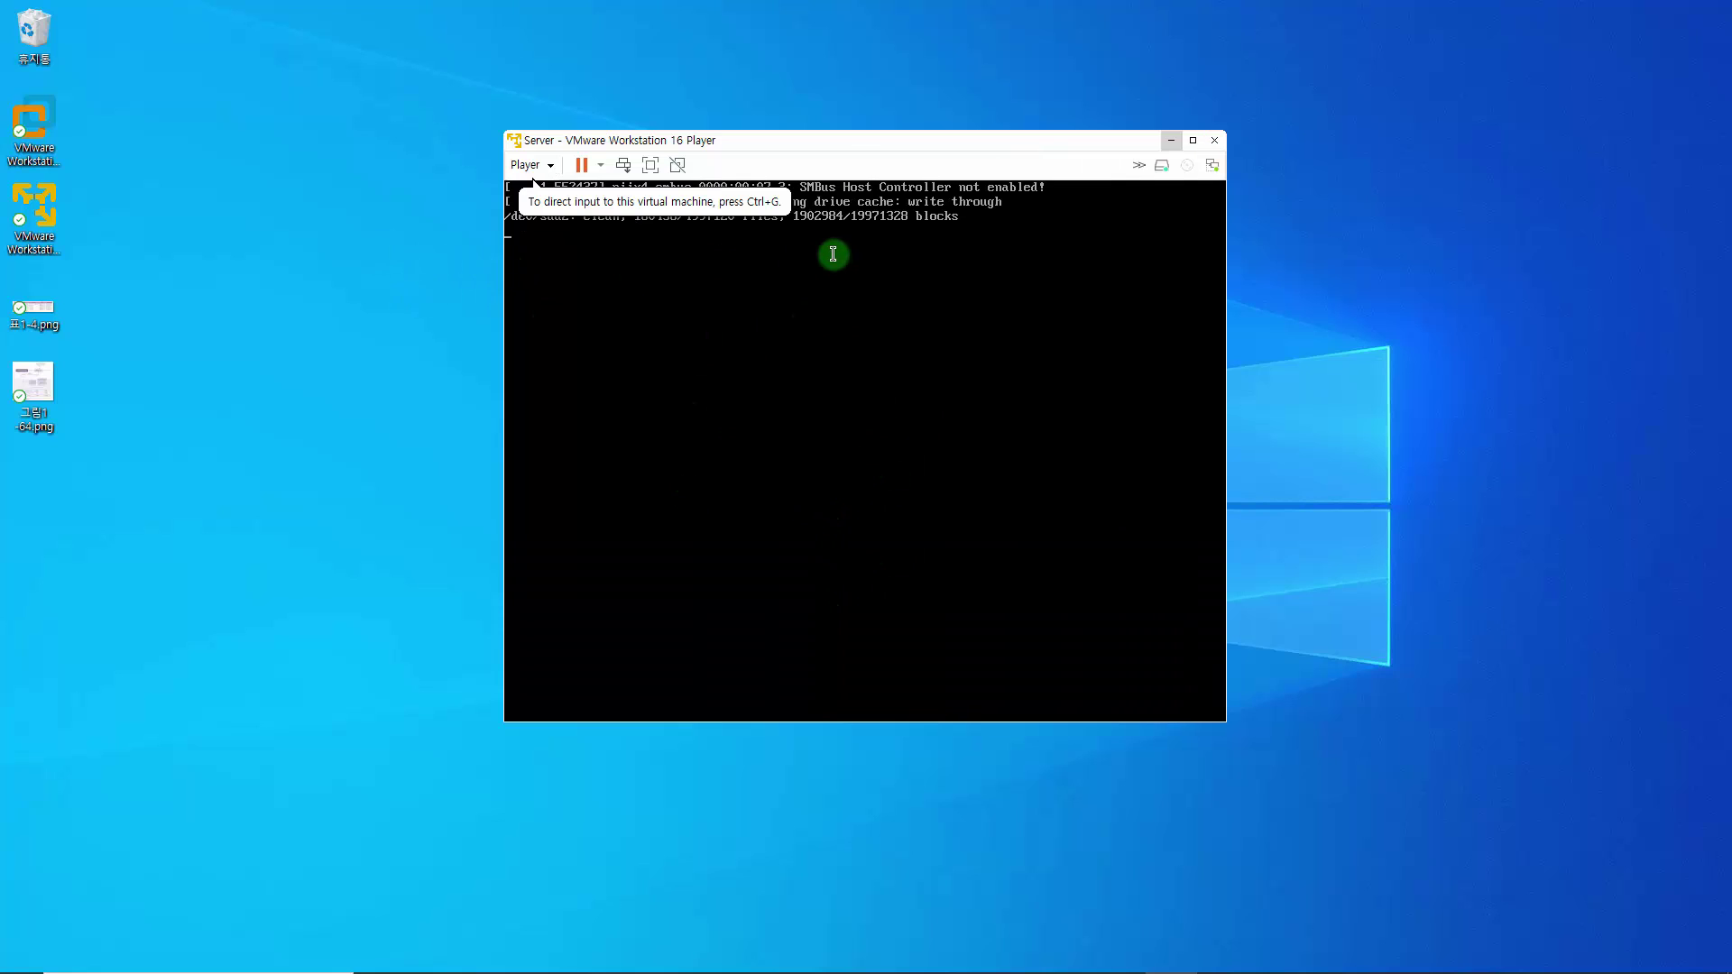
Step: Move the running Server window aside, launch VMware Workstation Pro and open its Virtual Network Editor
{"action": "left_click_drag", "start_coordinate": [856, 140], "coordinate": [1295, 101]}
{"action": "left_click", "coordinate": [35, 121]}
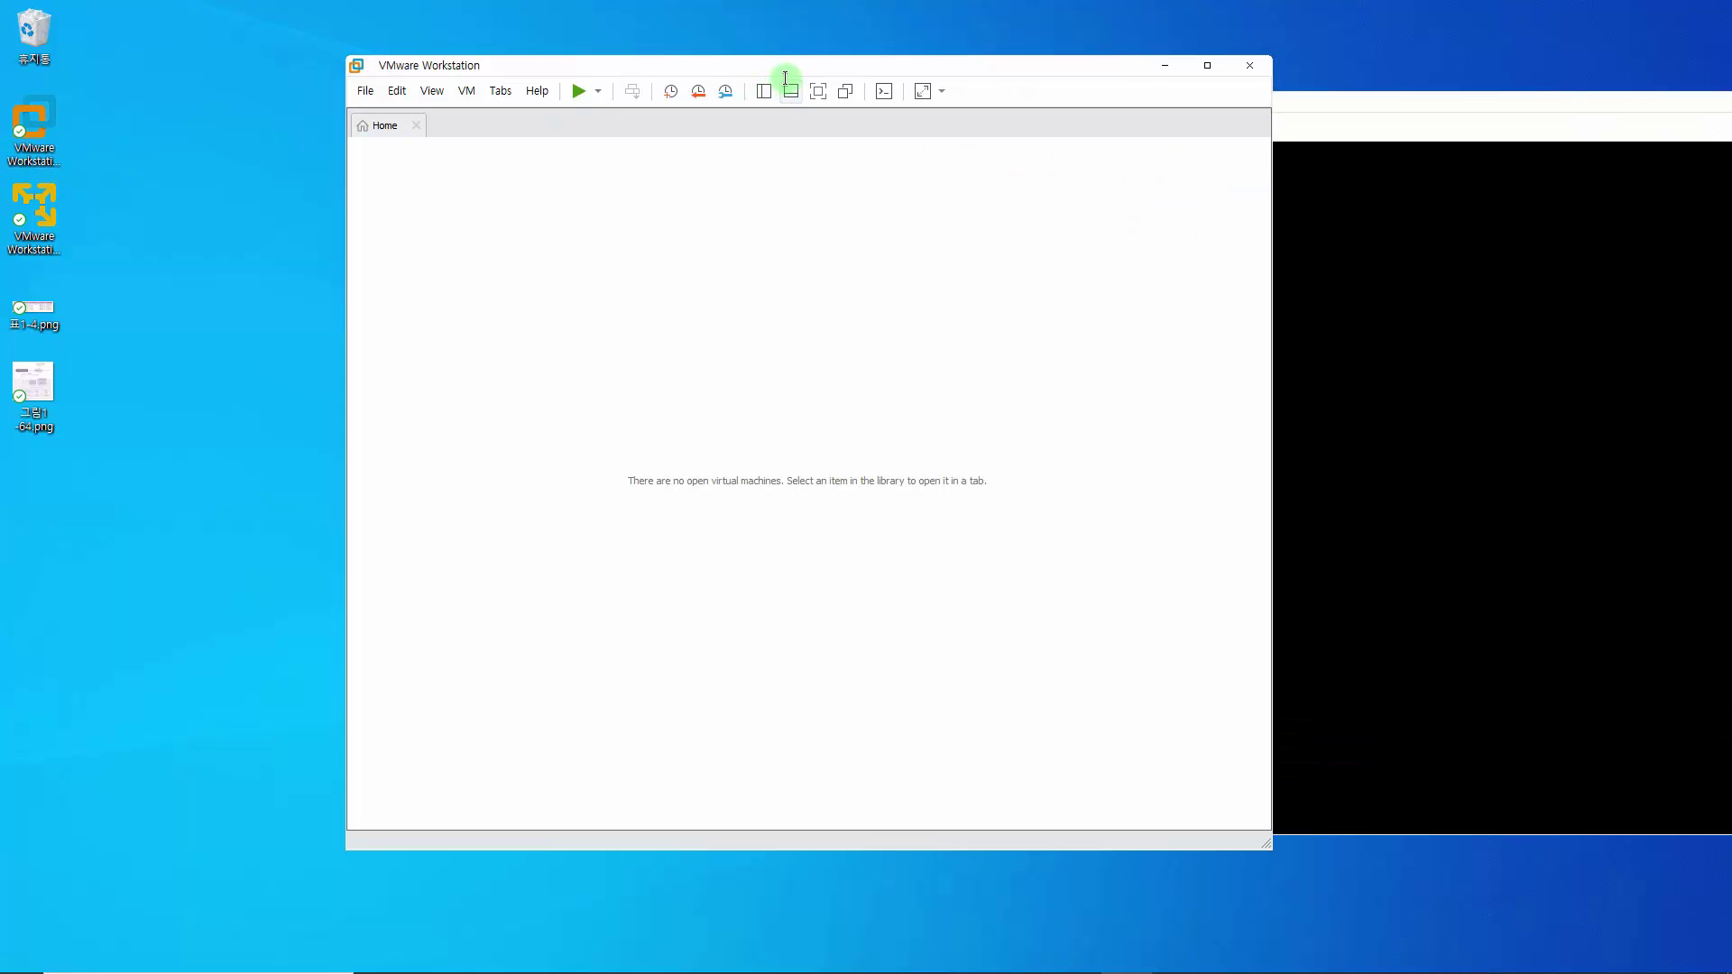
{"action": "left_click_drag", "start_coordinate": [789, 74], "coordinate": [569, 74]}
{"action": "left_click", "coordinate": [170, 91]}
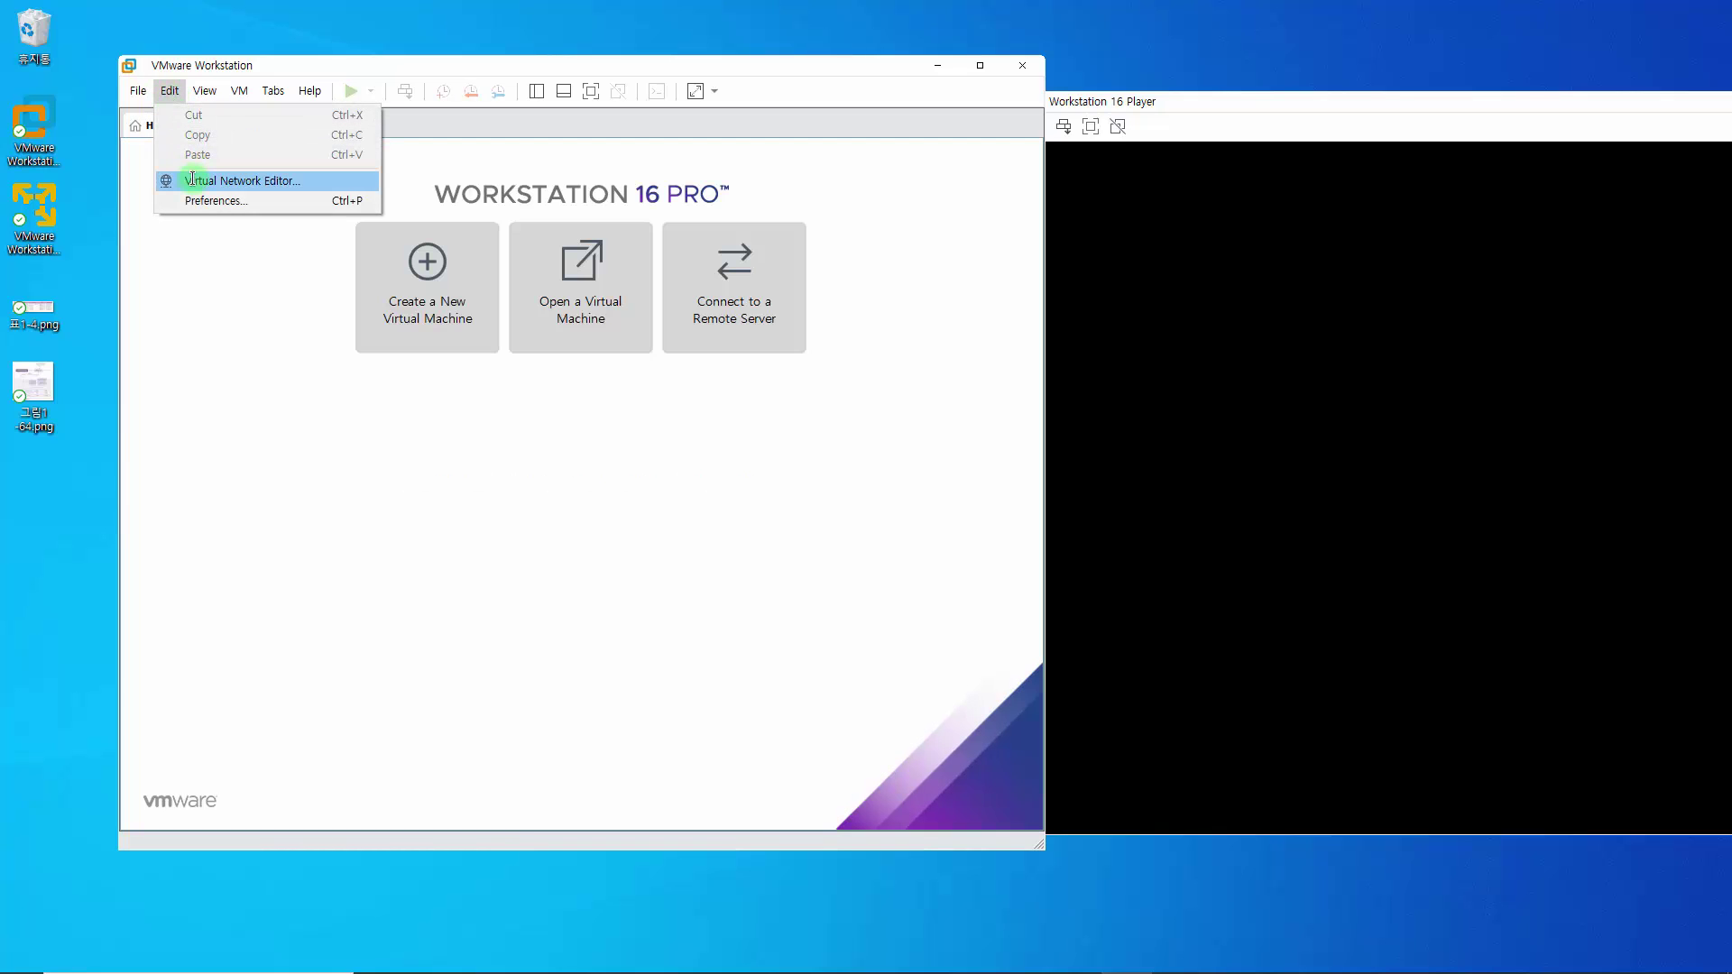
{"action": "left_click", "coordinate": [253, 182]}
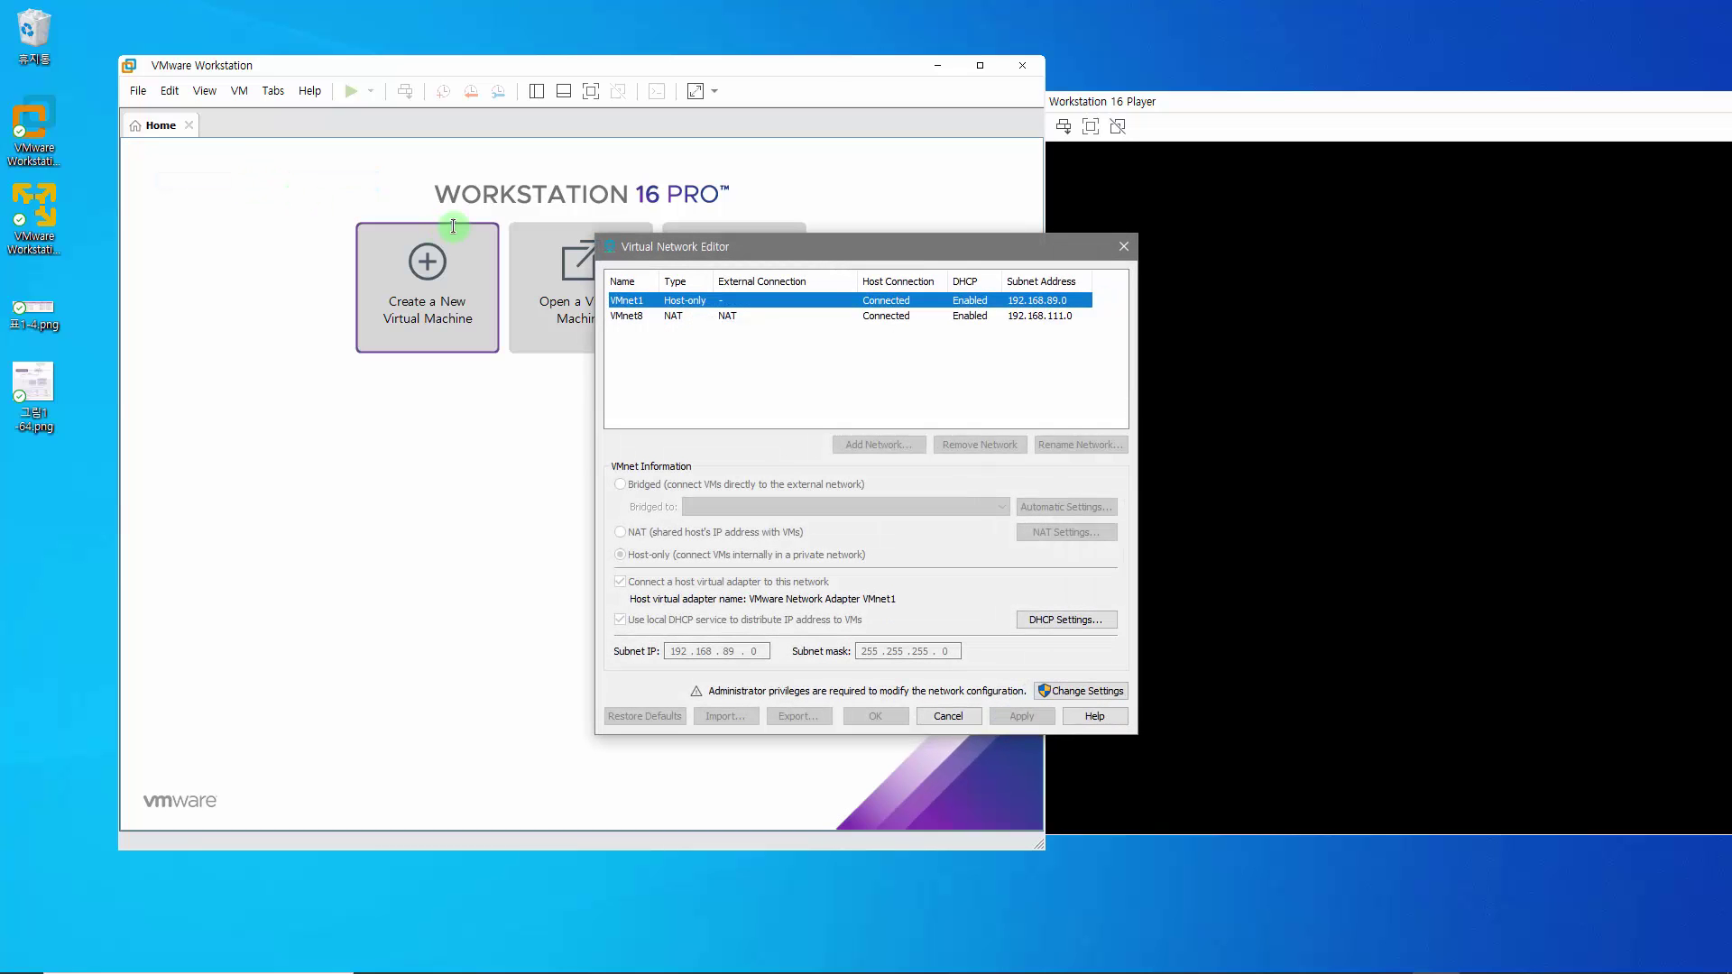
Step: Enable administrator changes in the Virtual Network Editor, check the VMnet8 subnet IP, and close VMware Workstation Pro
{"action": "left_click_drag", "start_coordinate": [807, 253], "coordinate": [464, 127]}
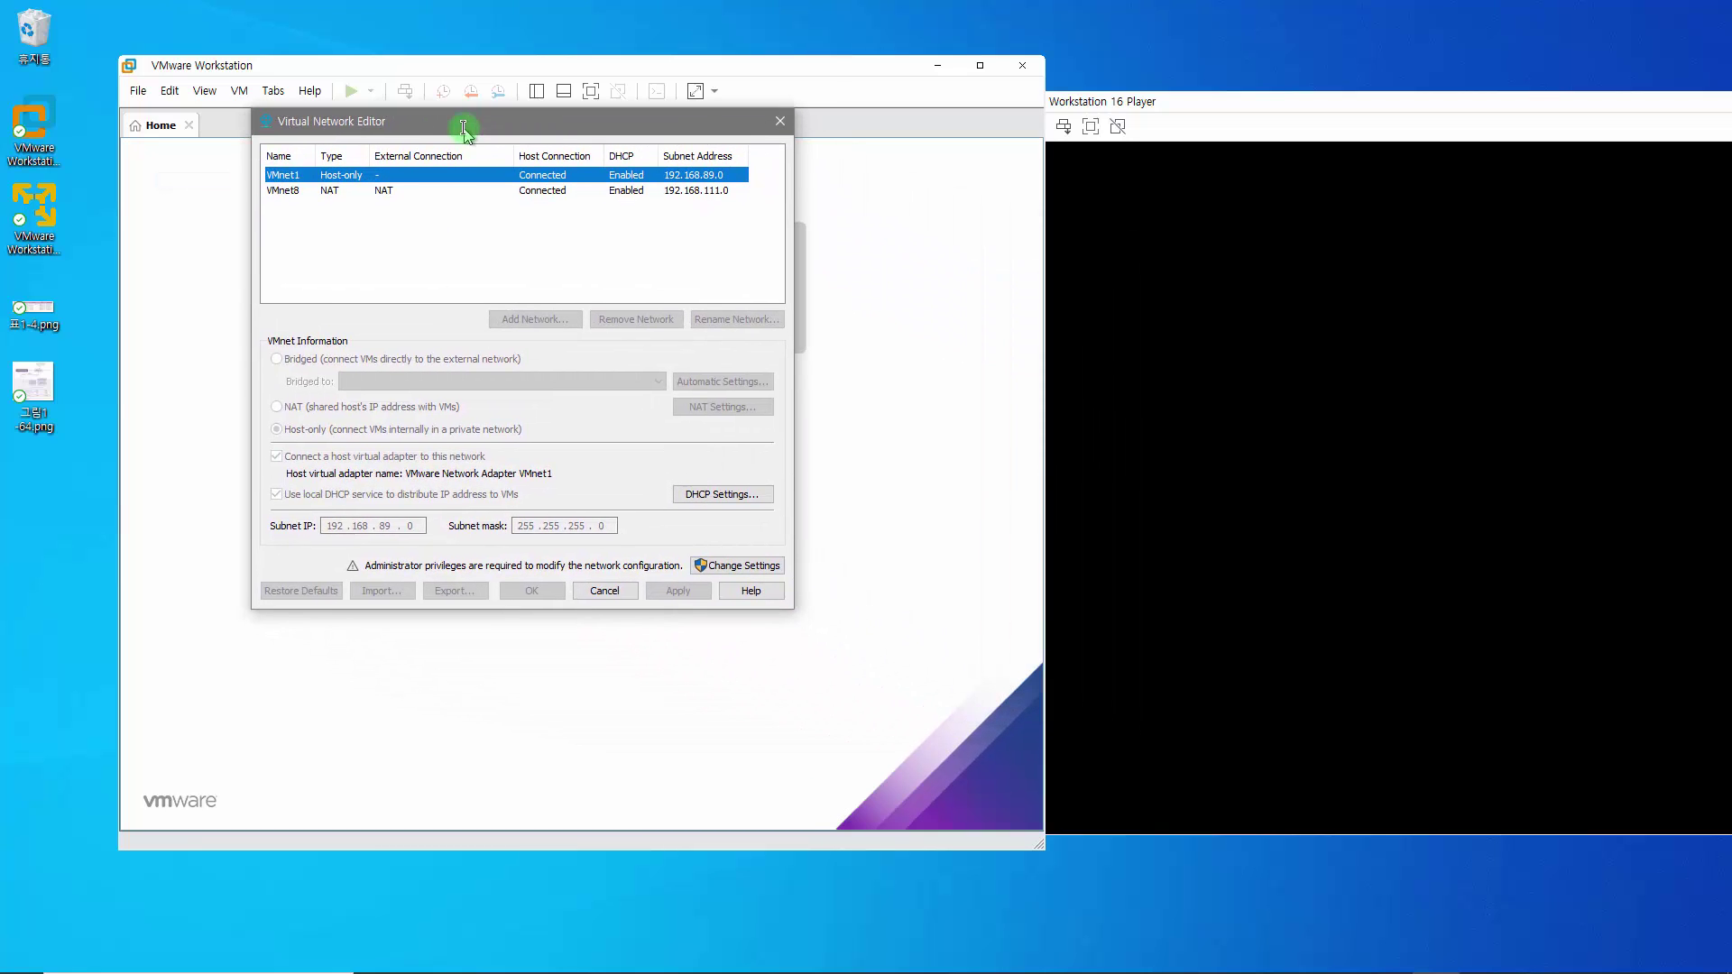
{"action": "left_click", "coordinate": [733, 562]}
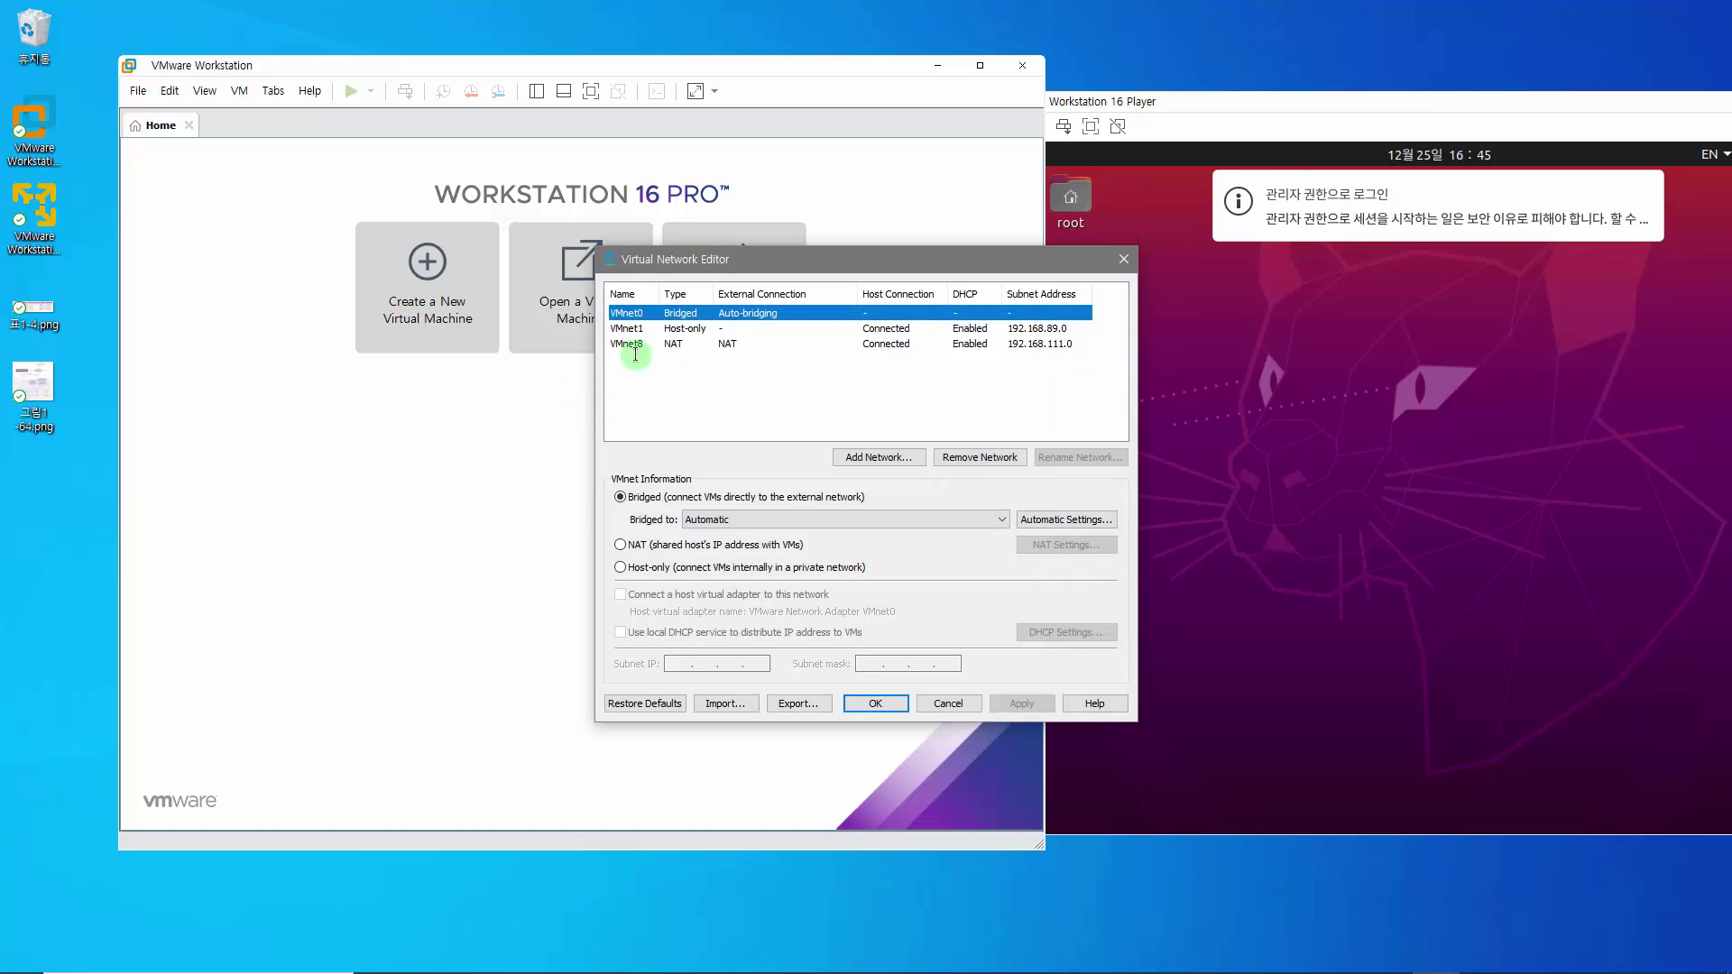
{"action": "left_click", "coordinate": [648, 345]}
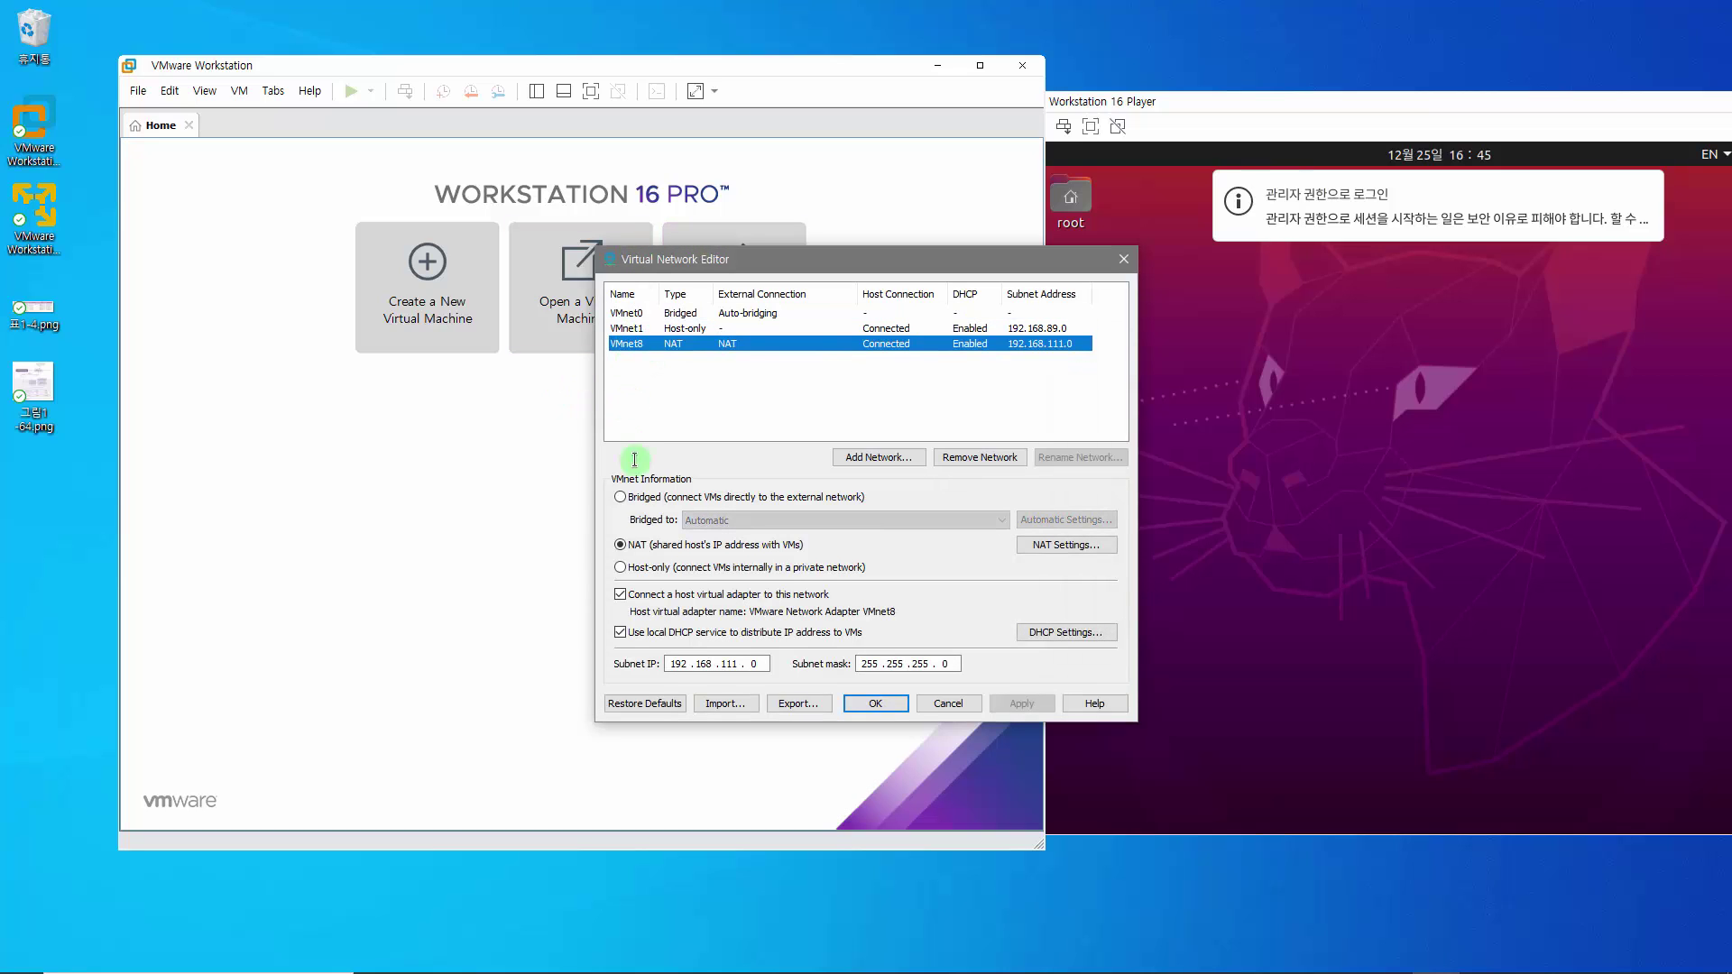
{"action": "double_click", "coordinate": [728, 665]}
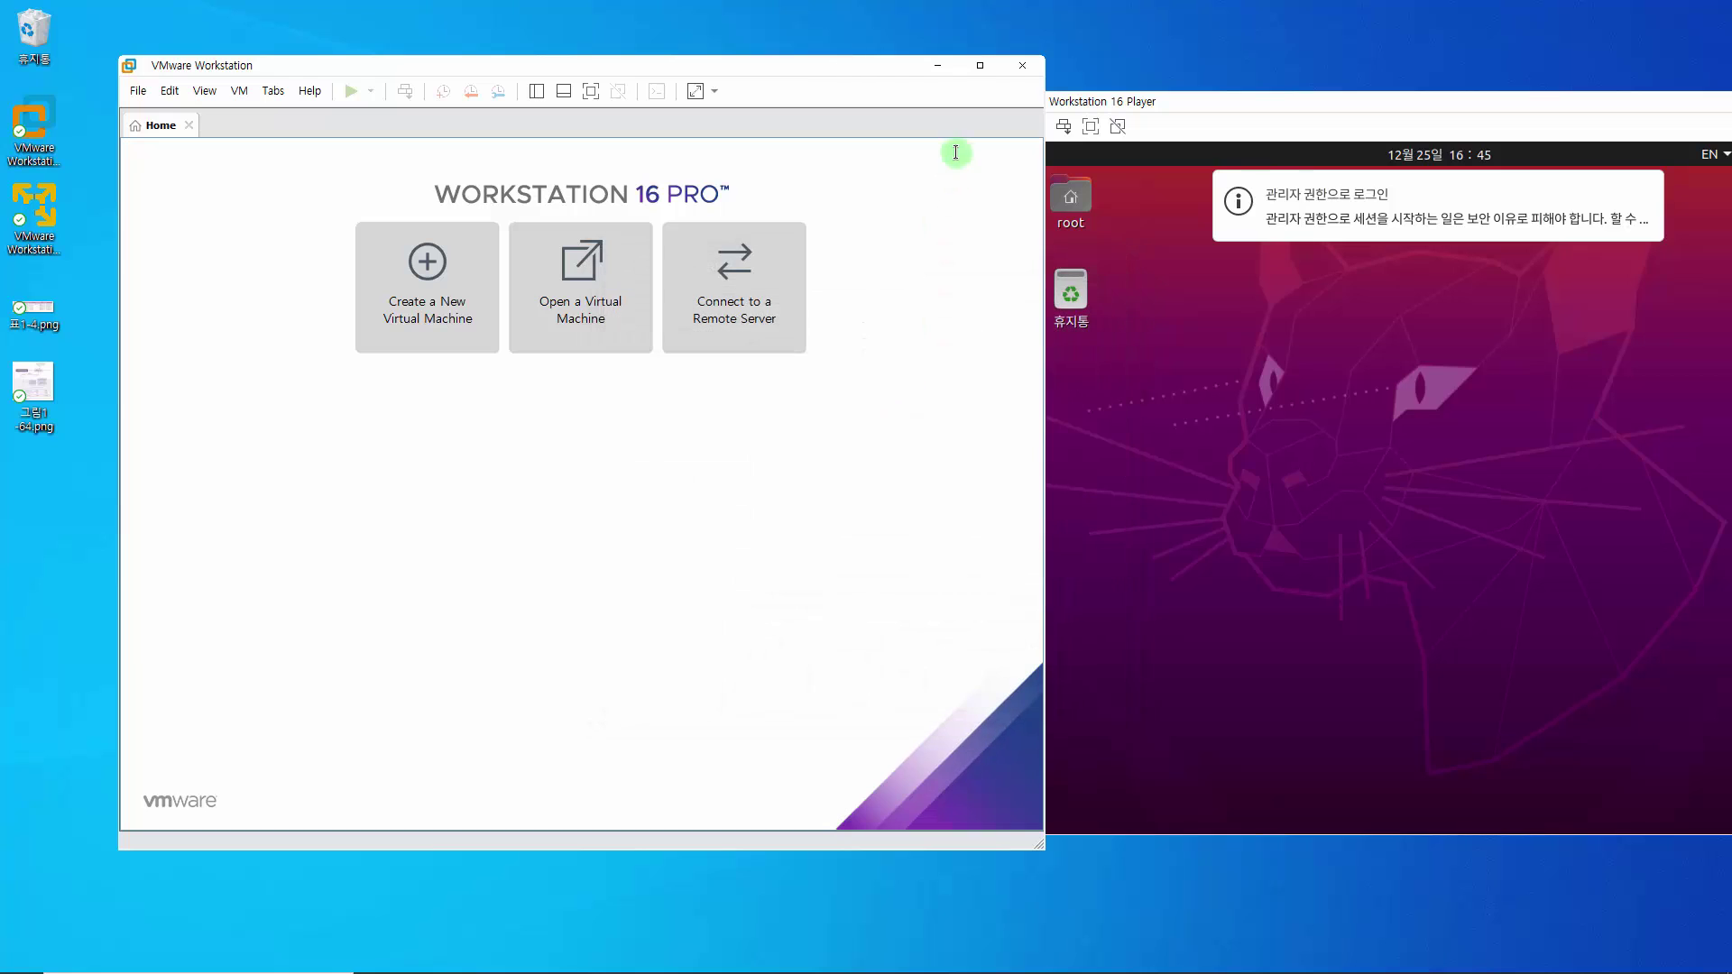
{"action": "left_click", "coordinate": [1022, 65]}
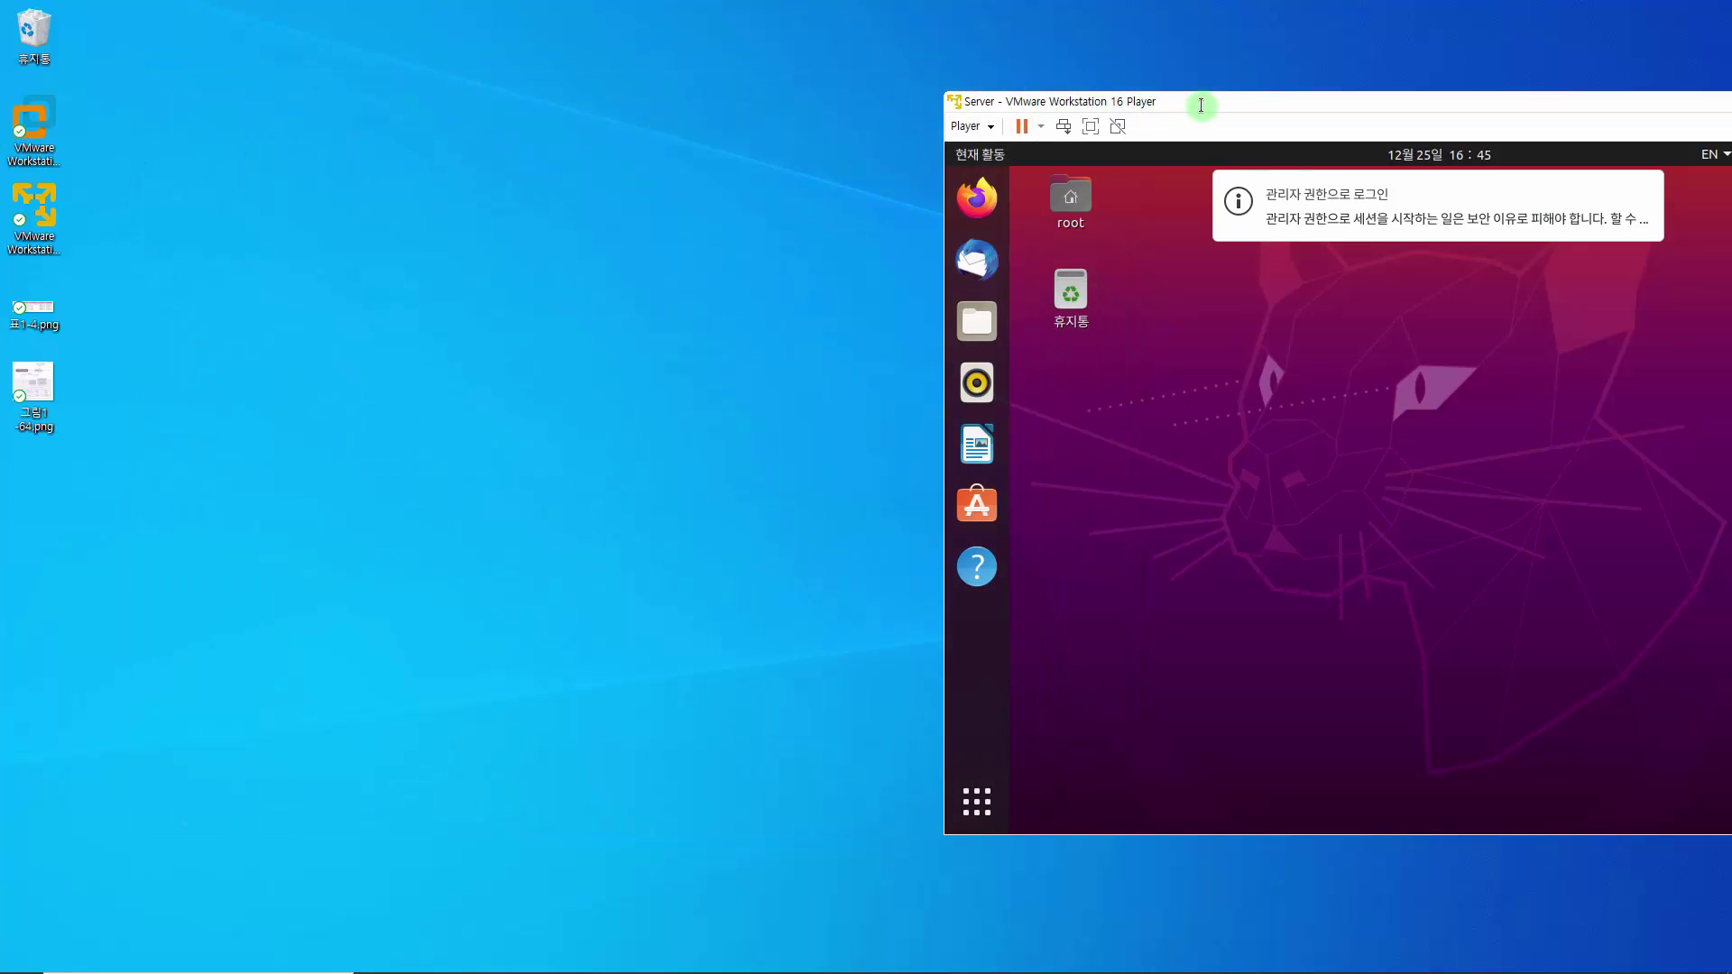
Step: Bring the Server VM window back to the middle of the desktop and dismiss its administrator login notification
{"action": "left_click_drag", "start_coordinate": [1199, 105], "coordinate": [745, 69]}
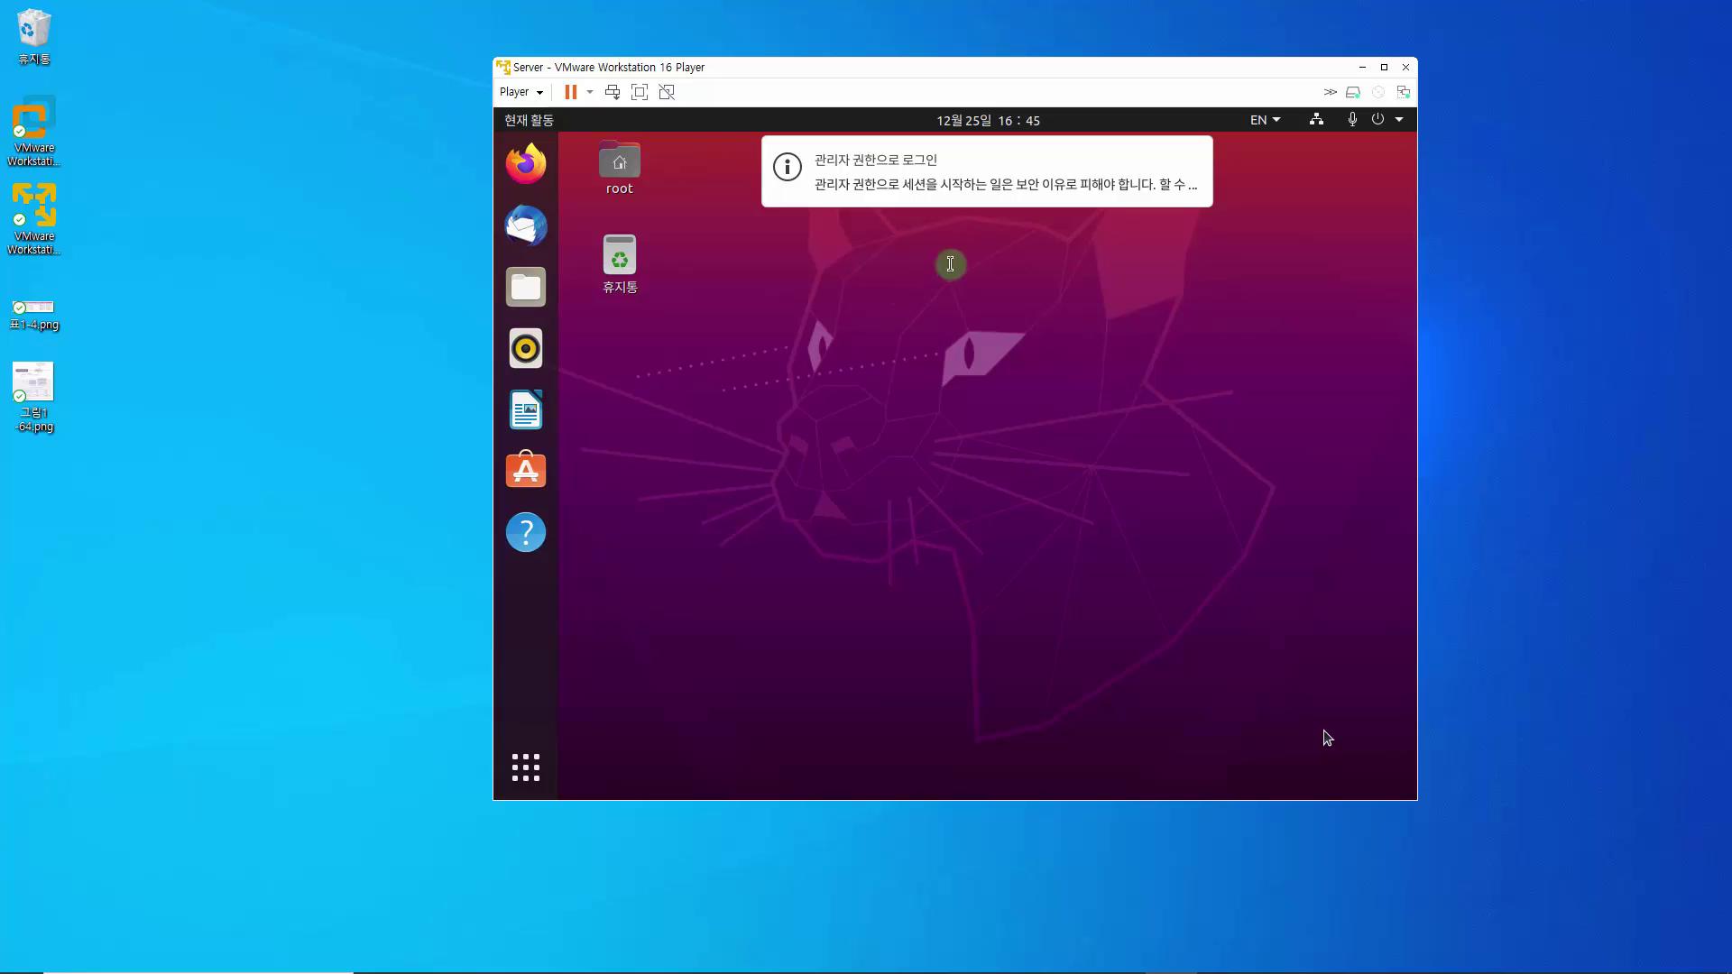
{"action": "left_click", "coordinate": [1197, 363]}
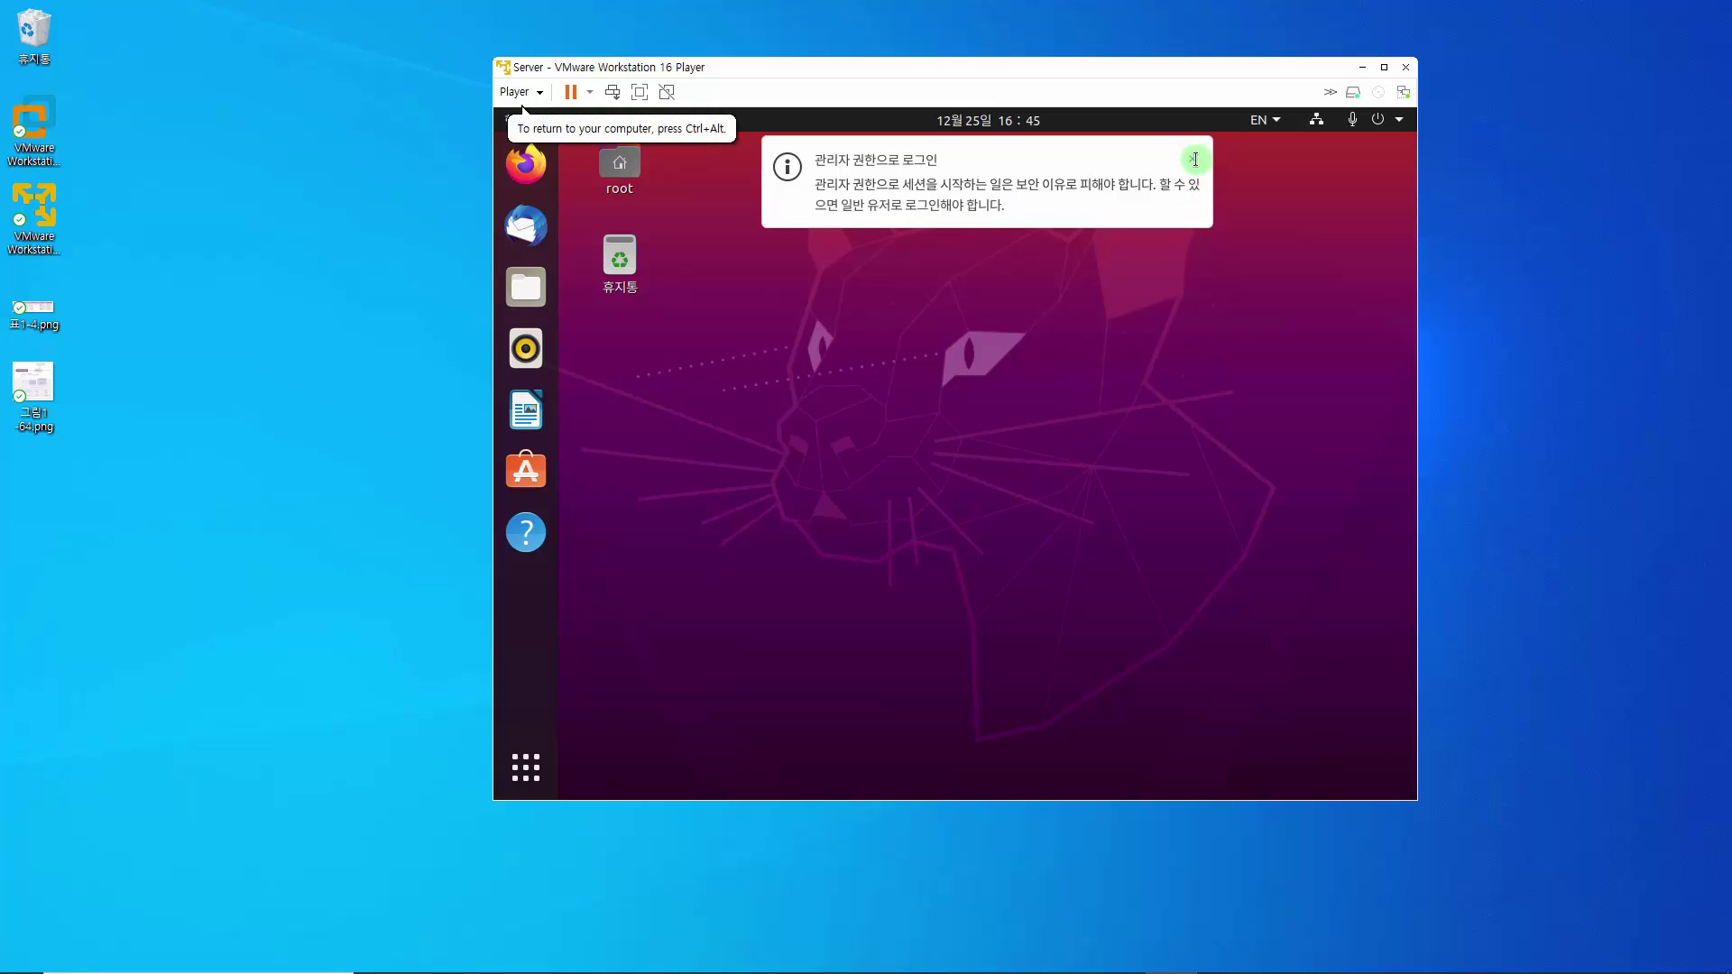
{"action": "left_click", "coordinate": [1195, 159]}
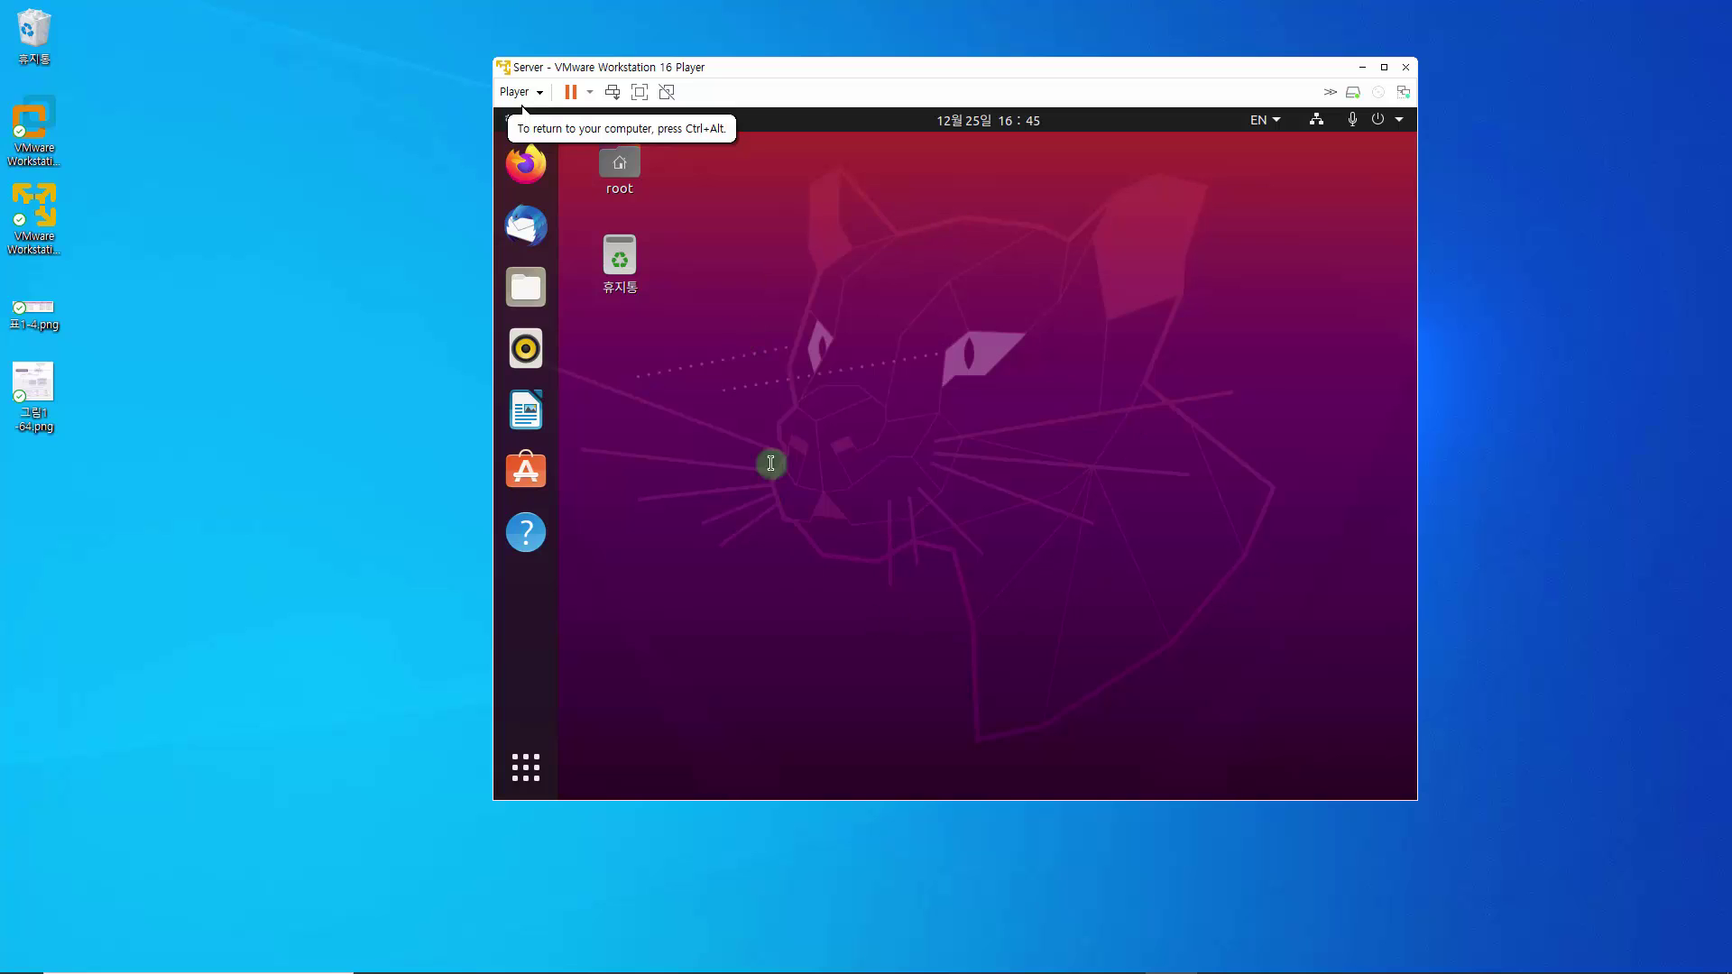
{"action": "left_click", "coordinate": [589, 181]}
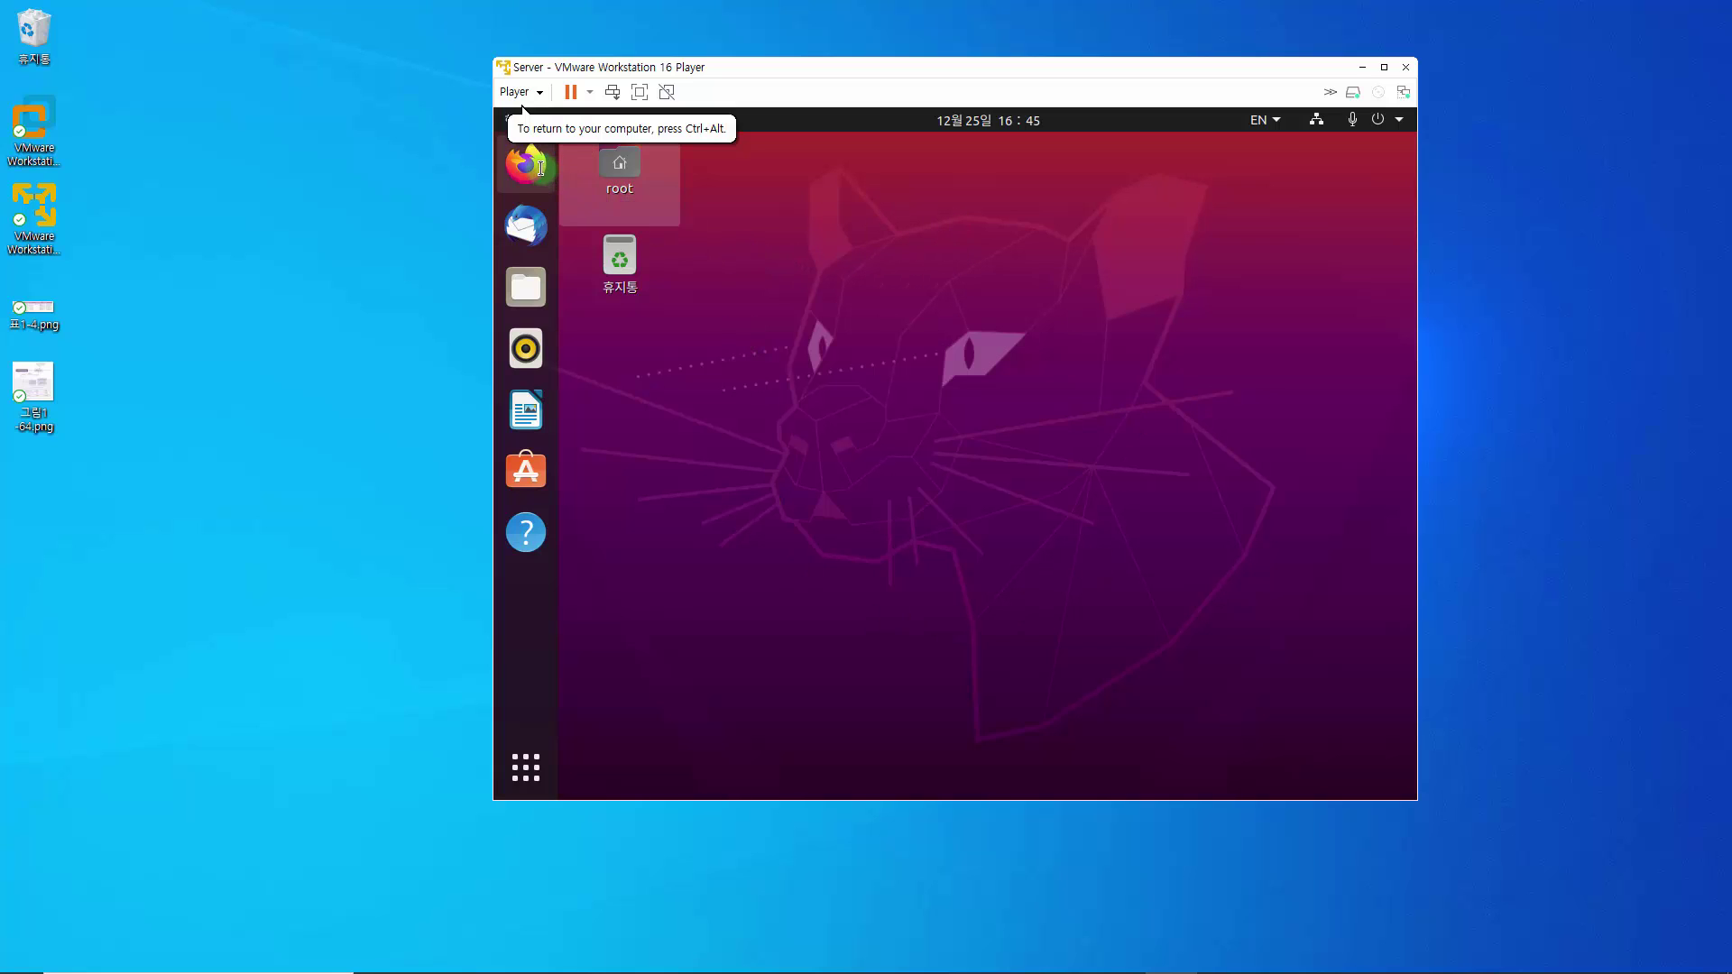
{"action": "left_click", "coordinate": [539, 168]}
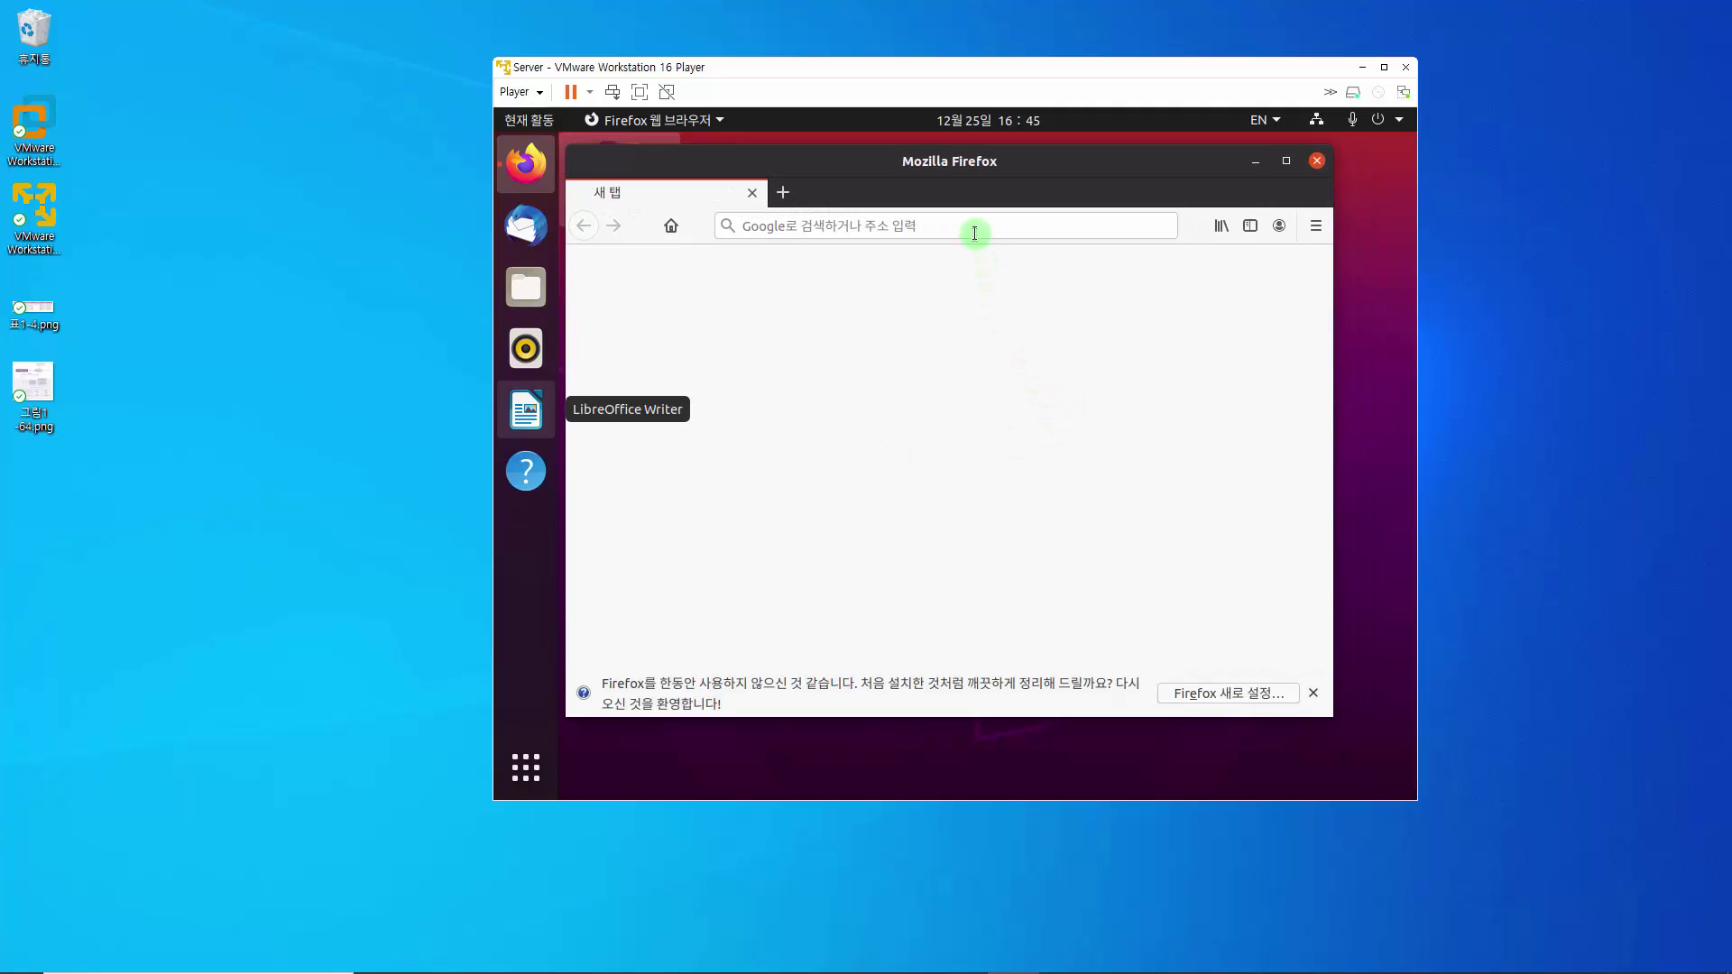
{"action": "left_click", "coordinate": [1286, 161]}
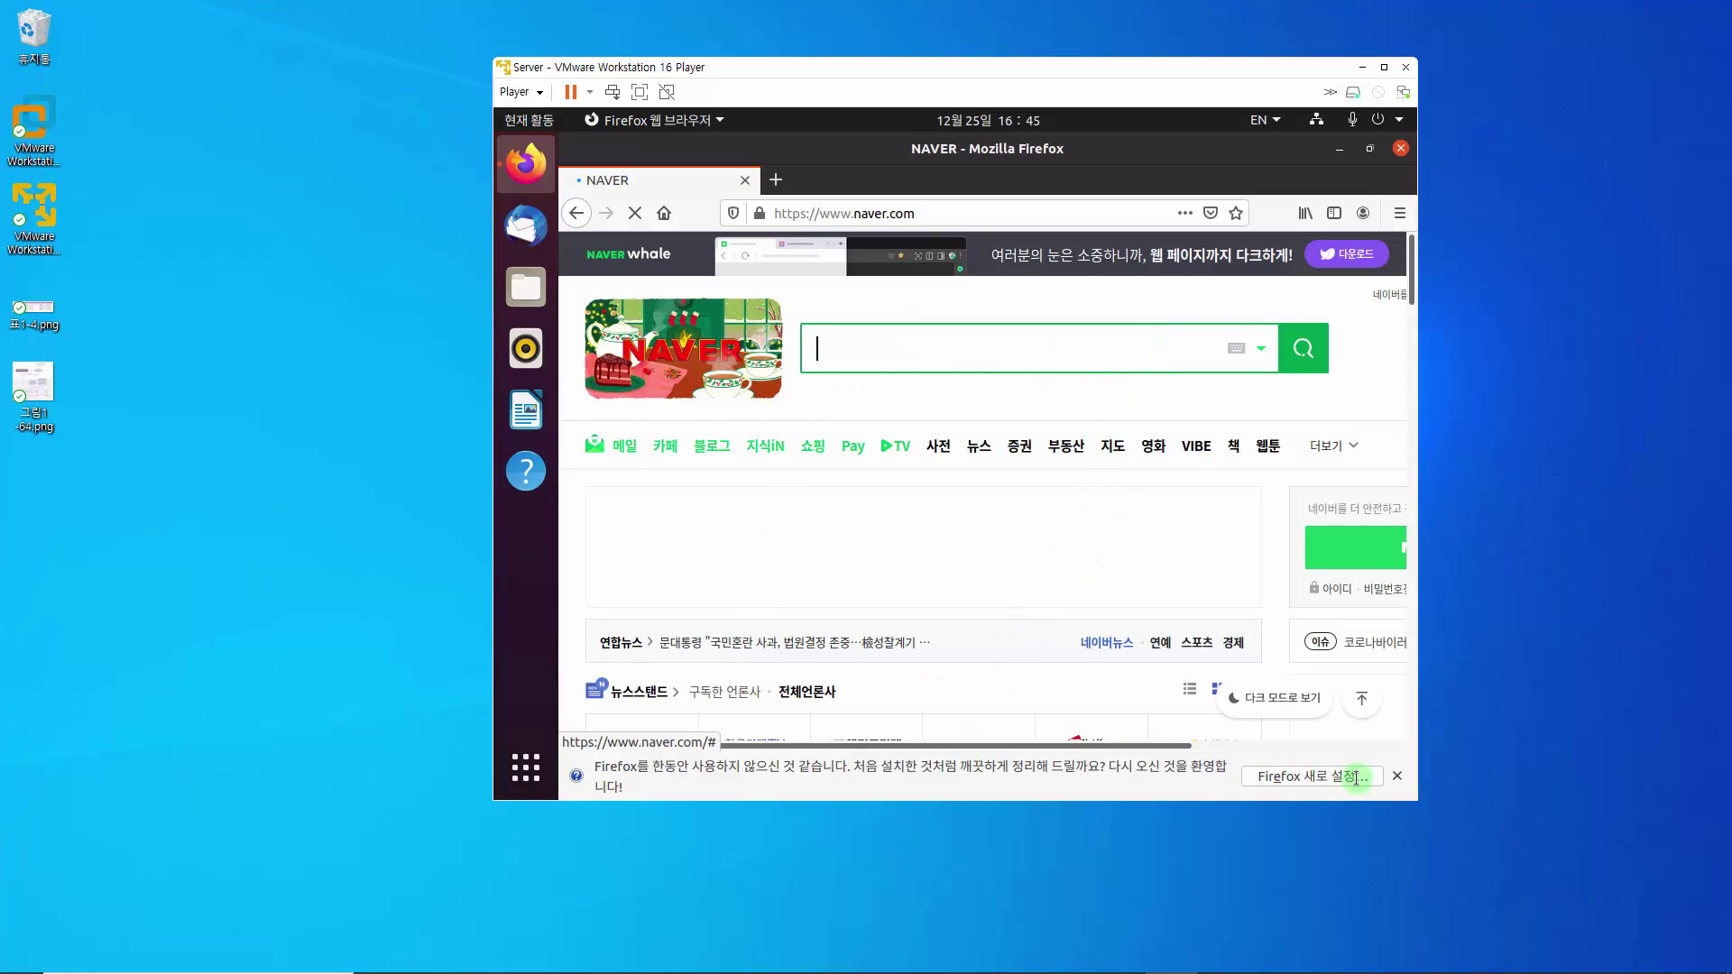
{"action": "left_click", "coordinate": [1397, 774]}
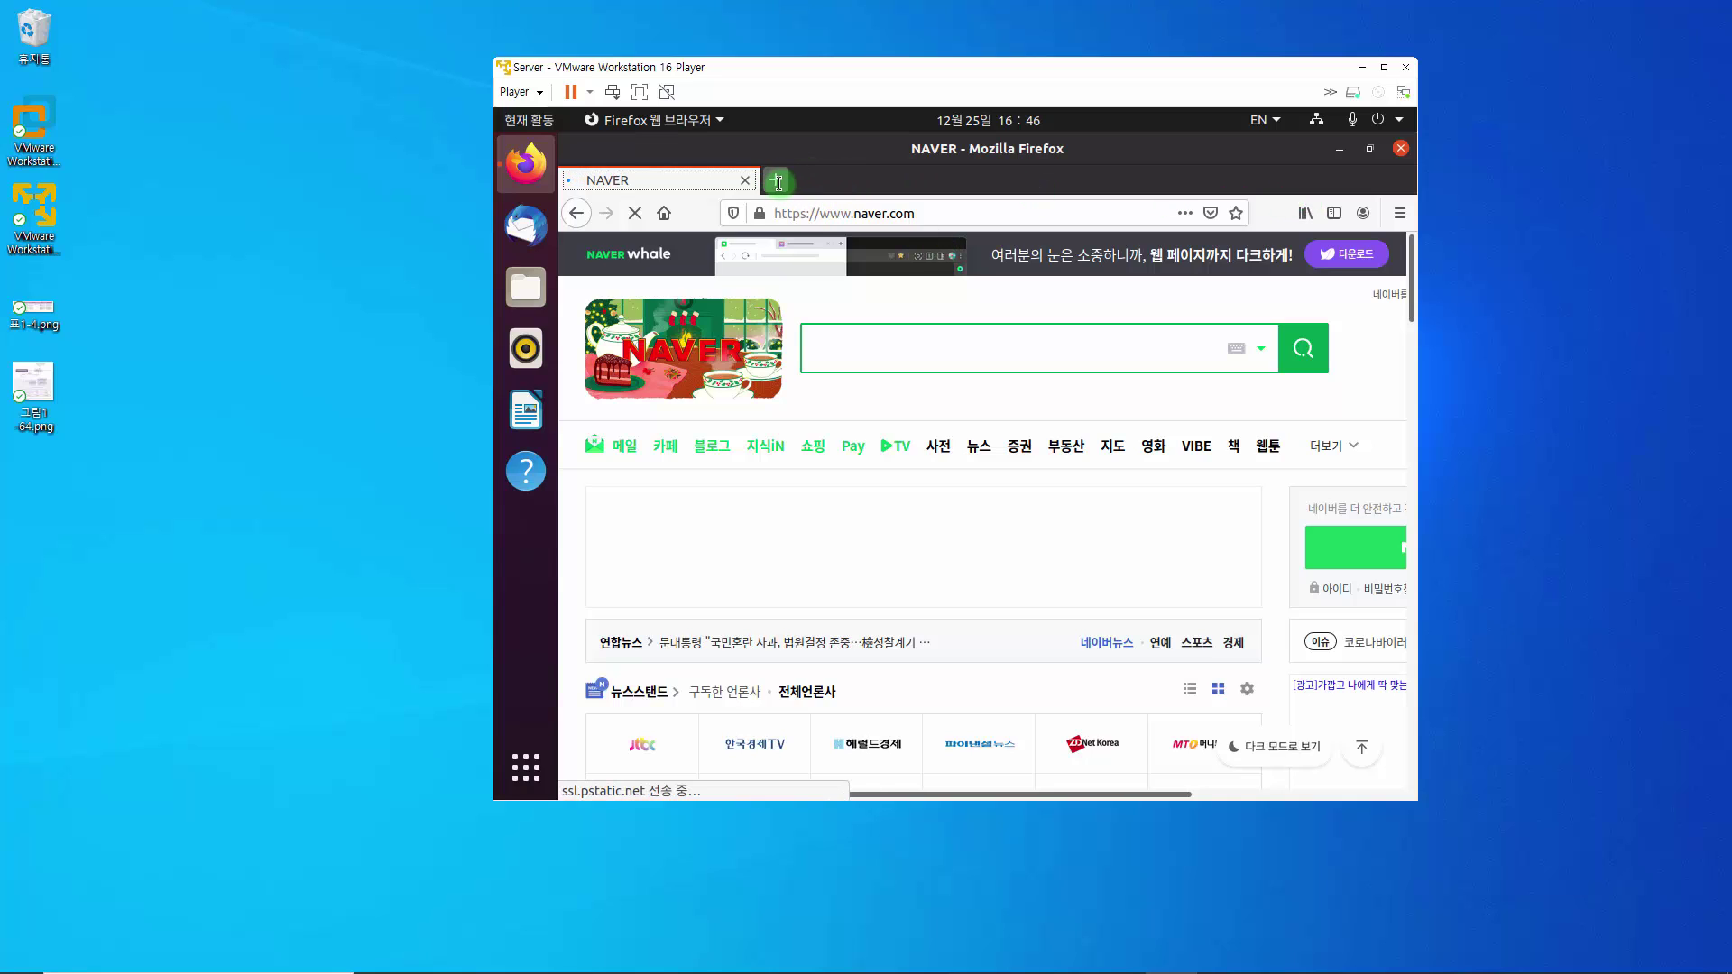
Step: Load the hanbit site from the top sites in a new Firefox tab and close Firefox with all its tabs
{"action": "left_click", "coordinate": [777, 182]}
{"action": "left_click", "coordinate": [857, 213]}
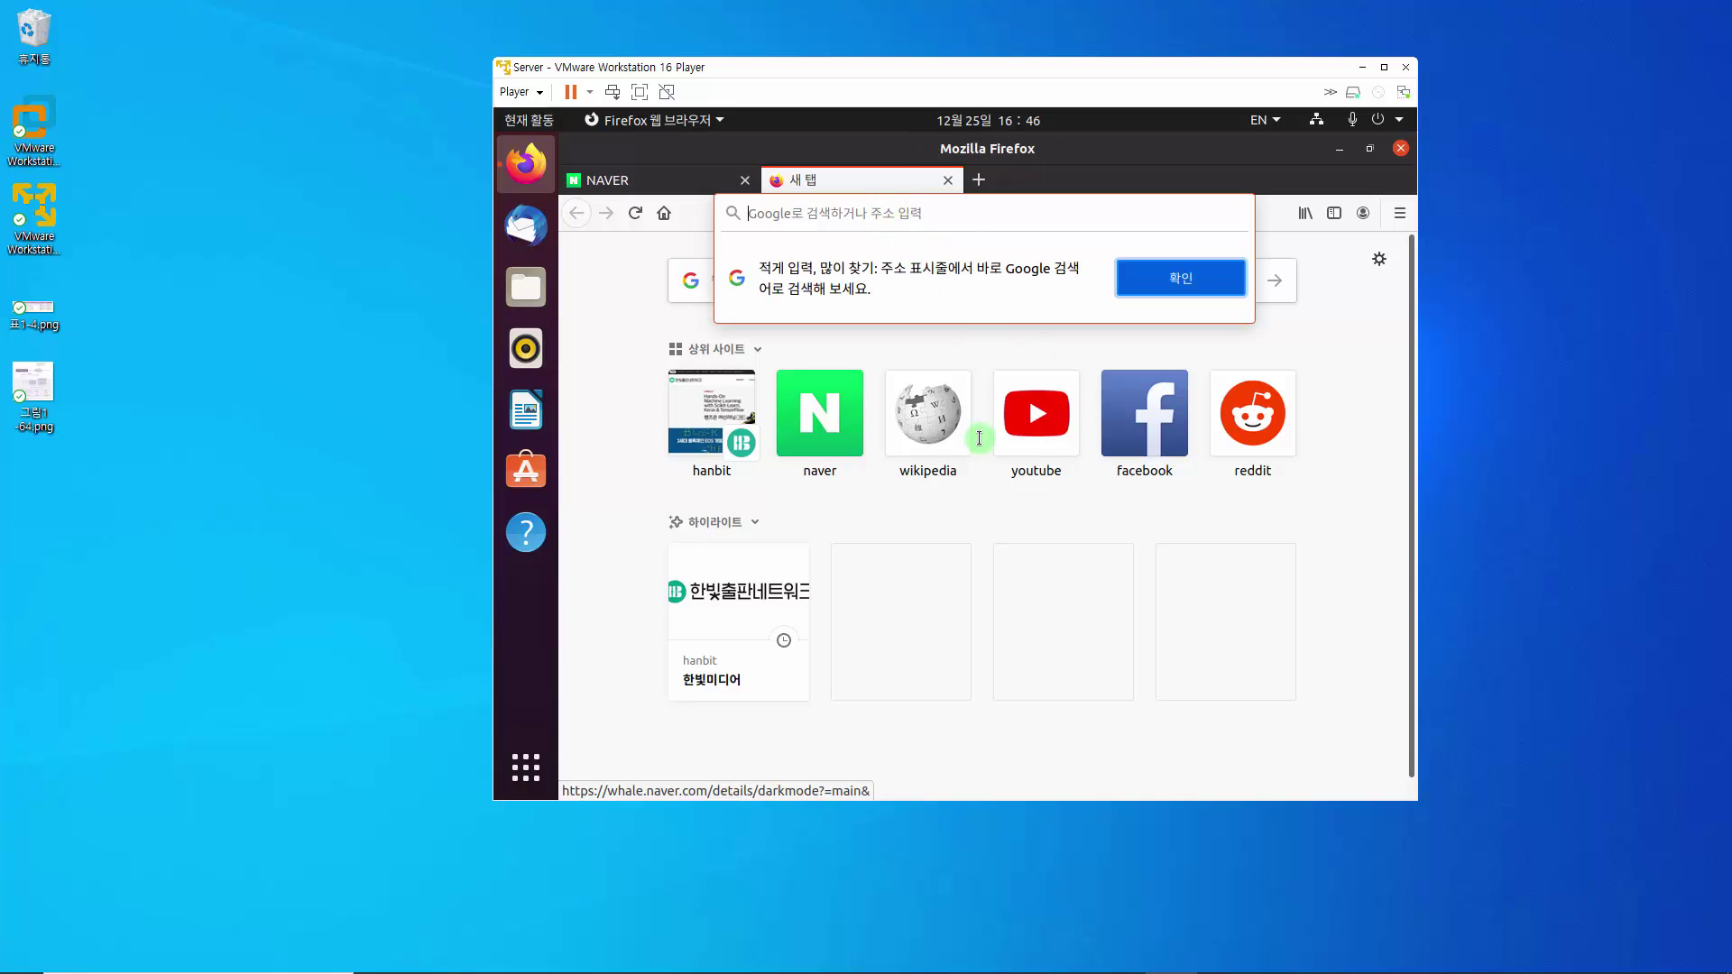
{"action": "left_click", "coordinate": [722, 422]}
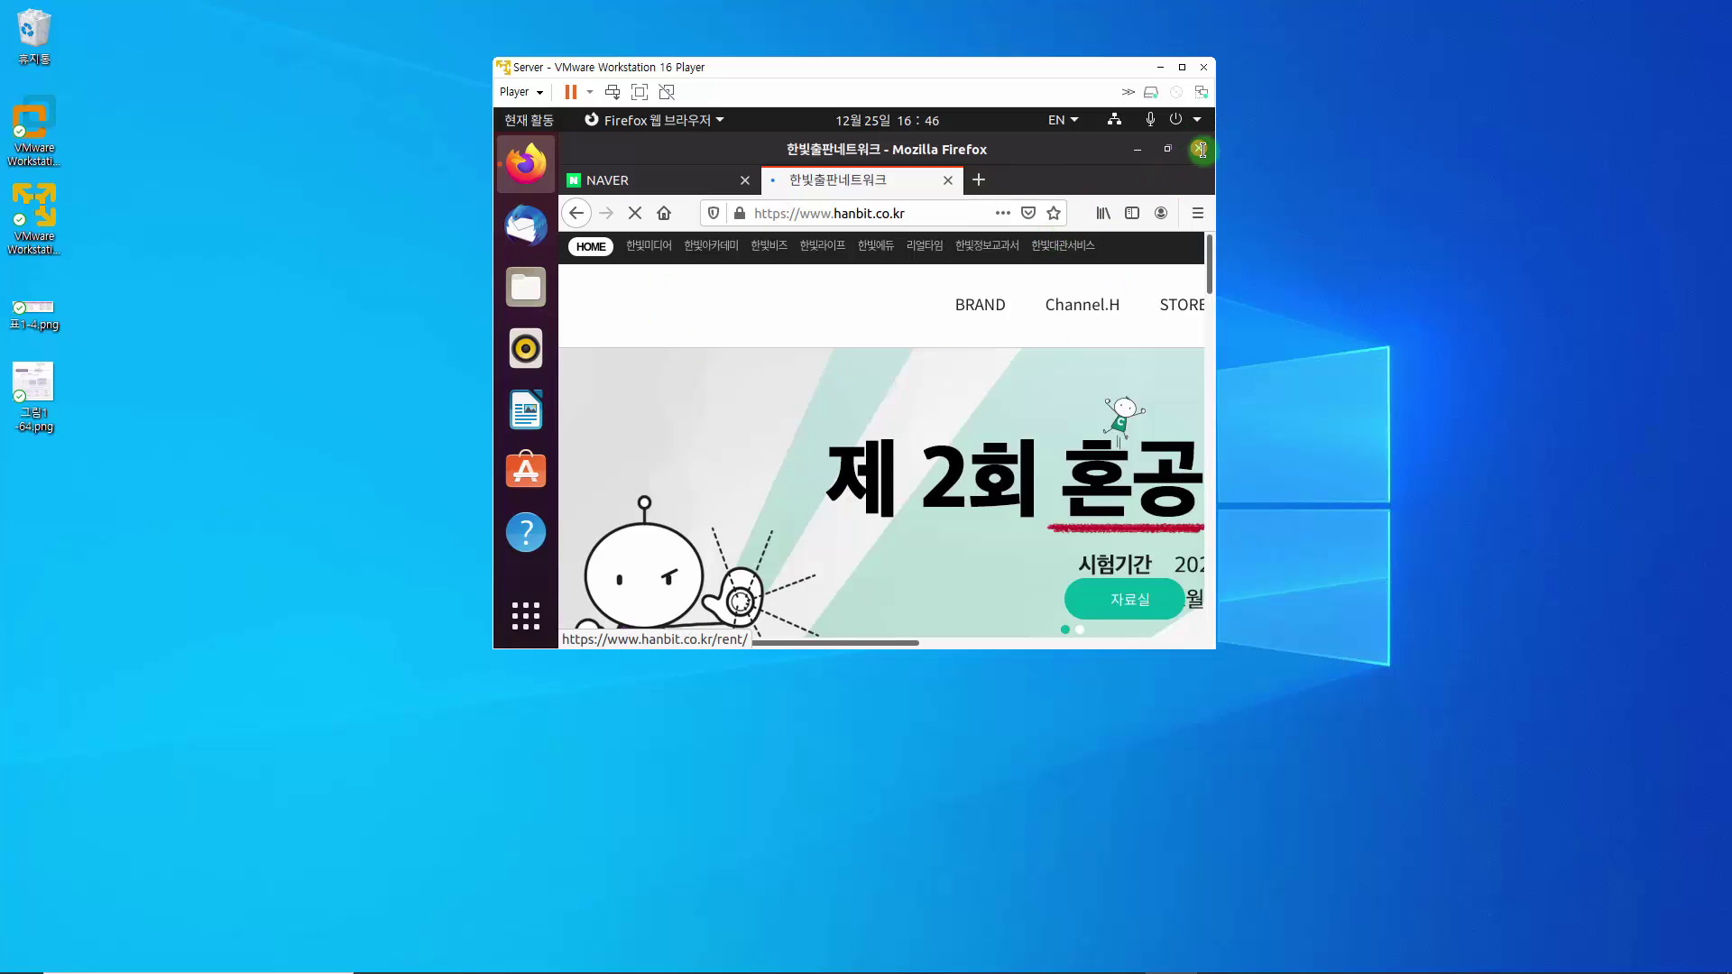
{"action": "left_click", "coordinate": [1201, 150]}
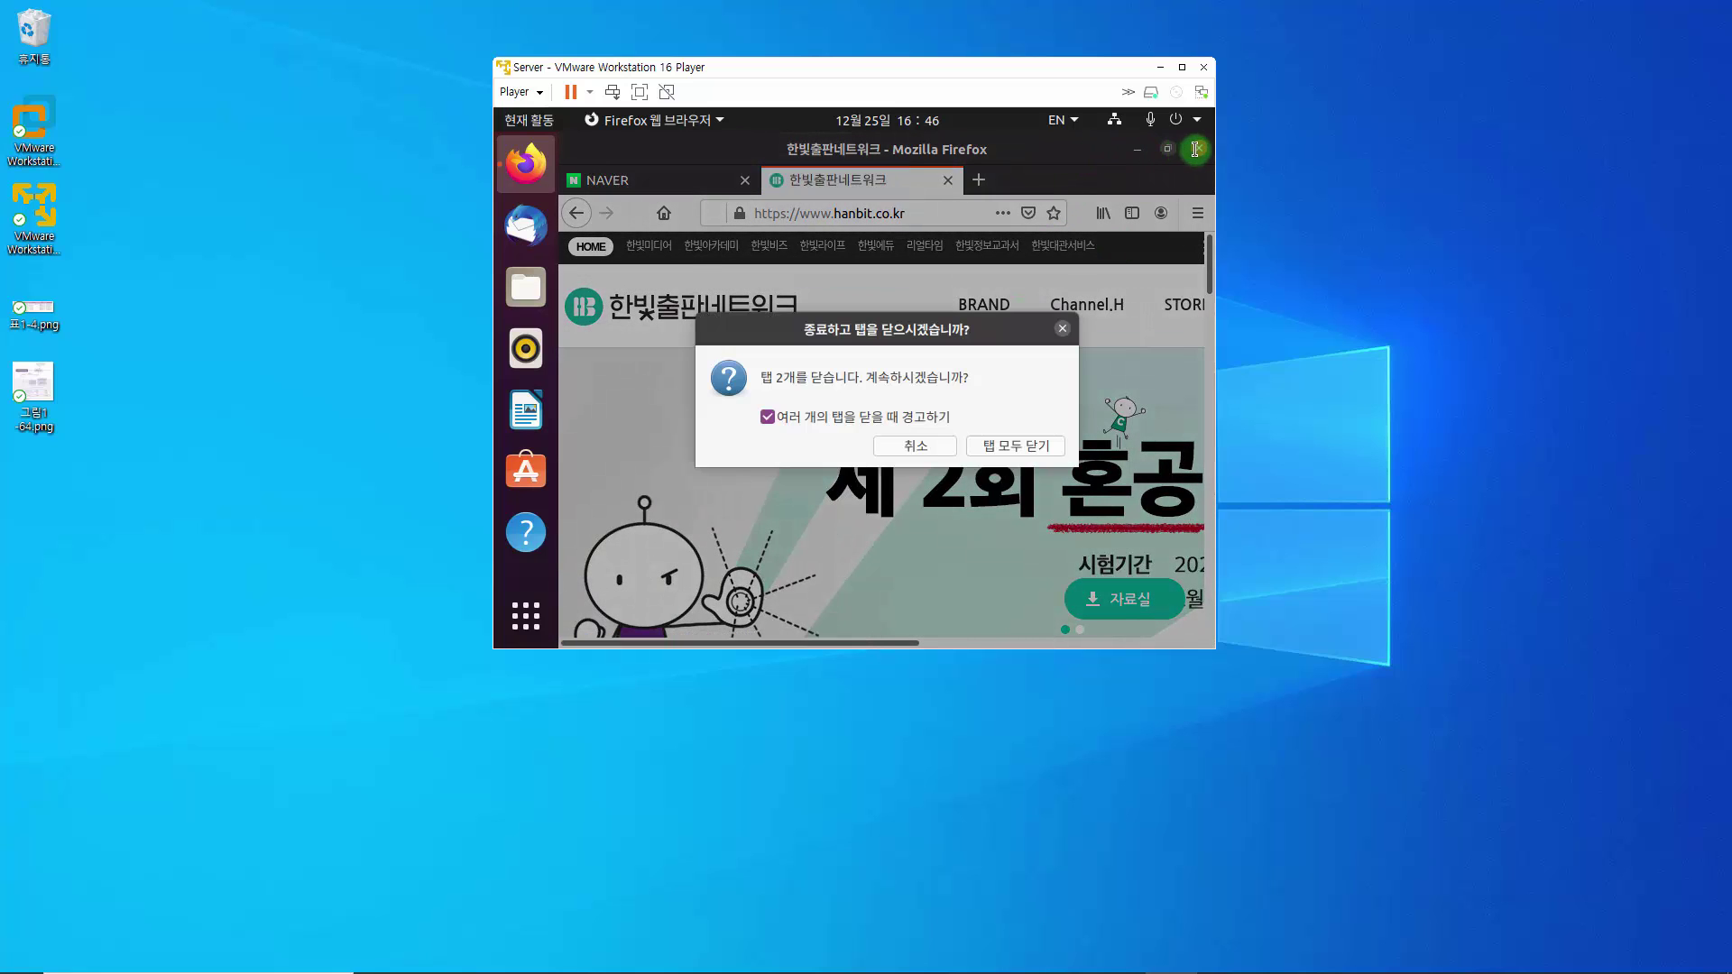
{"action": "left_click", "coordinate": [1017, 447]}
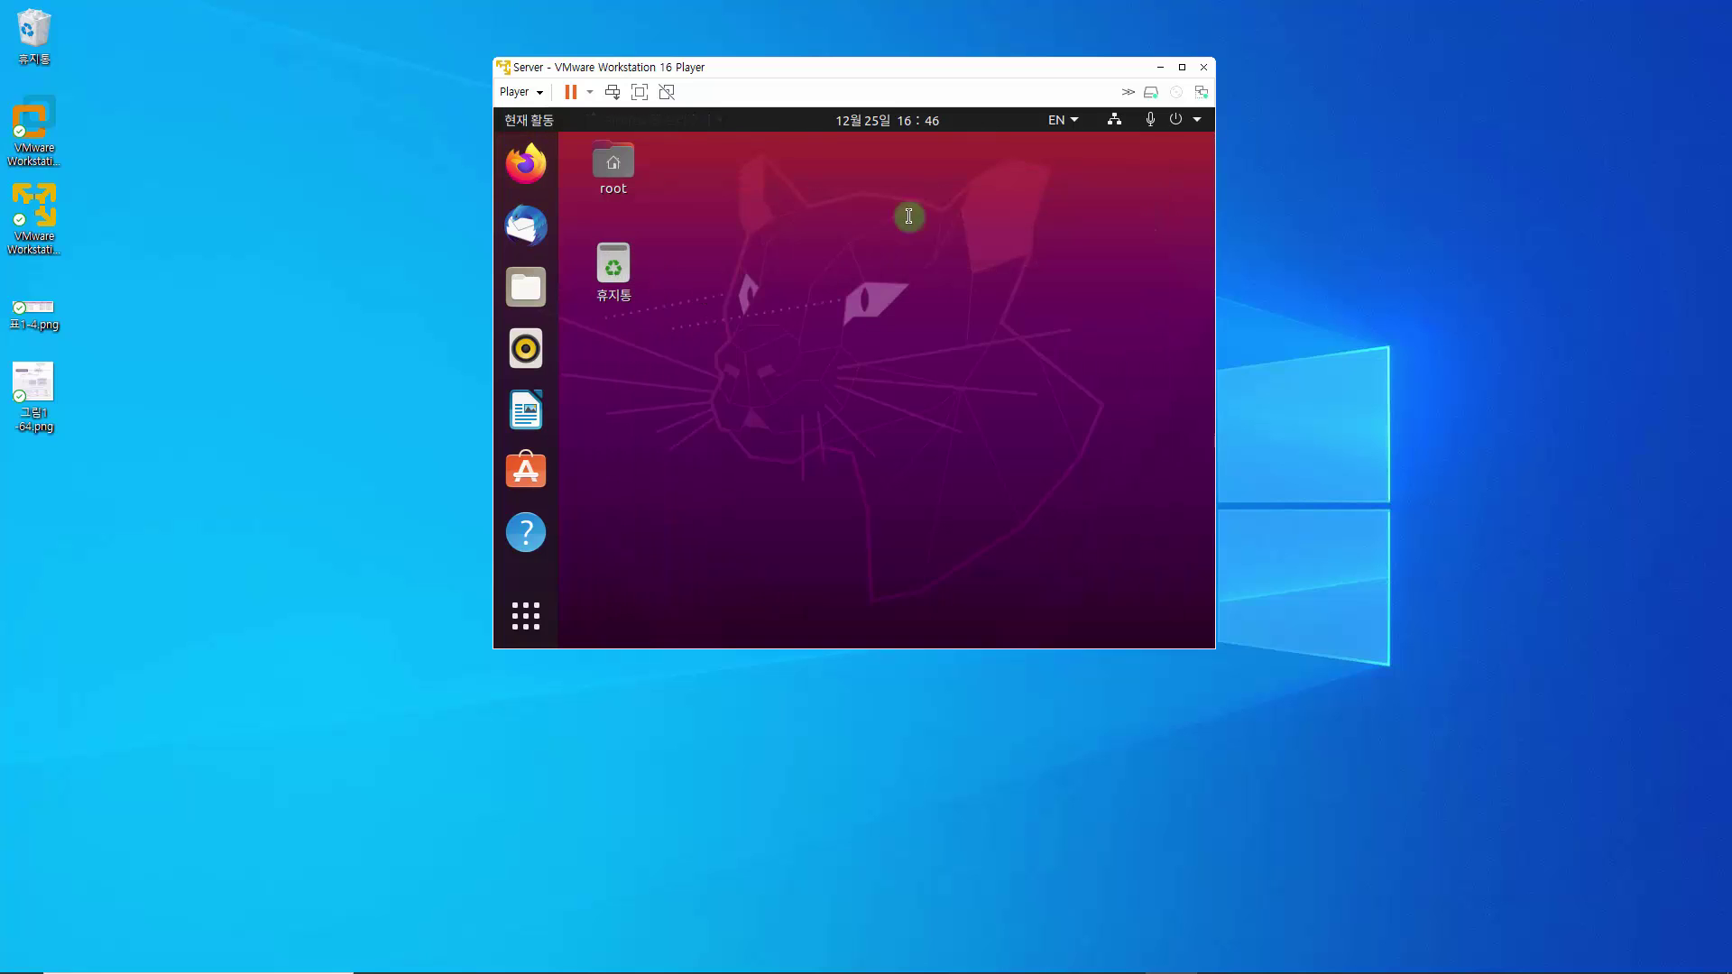
Step: Set the Server VM's display resolution to 1024 × 768 (4:3), keep the changed display settings, and close Settings
{"action": "right_click", "coordinate": [860, 285]}
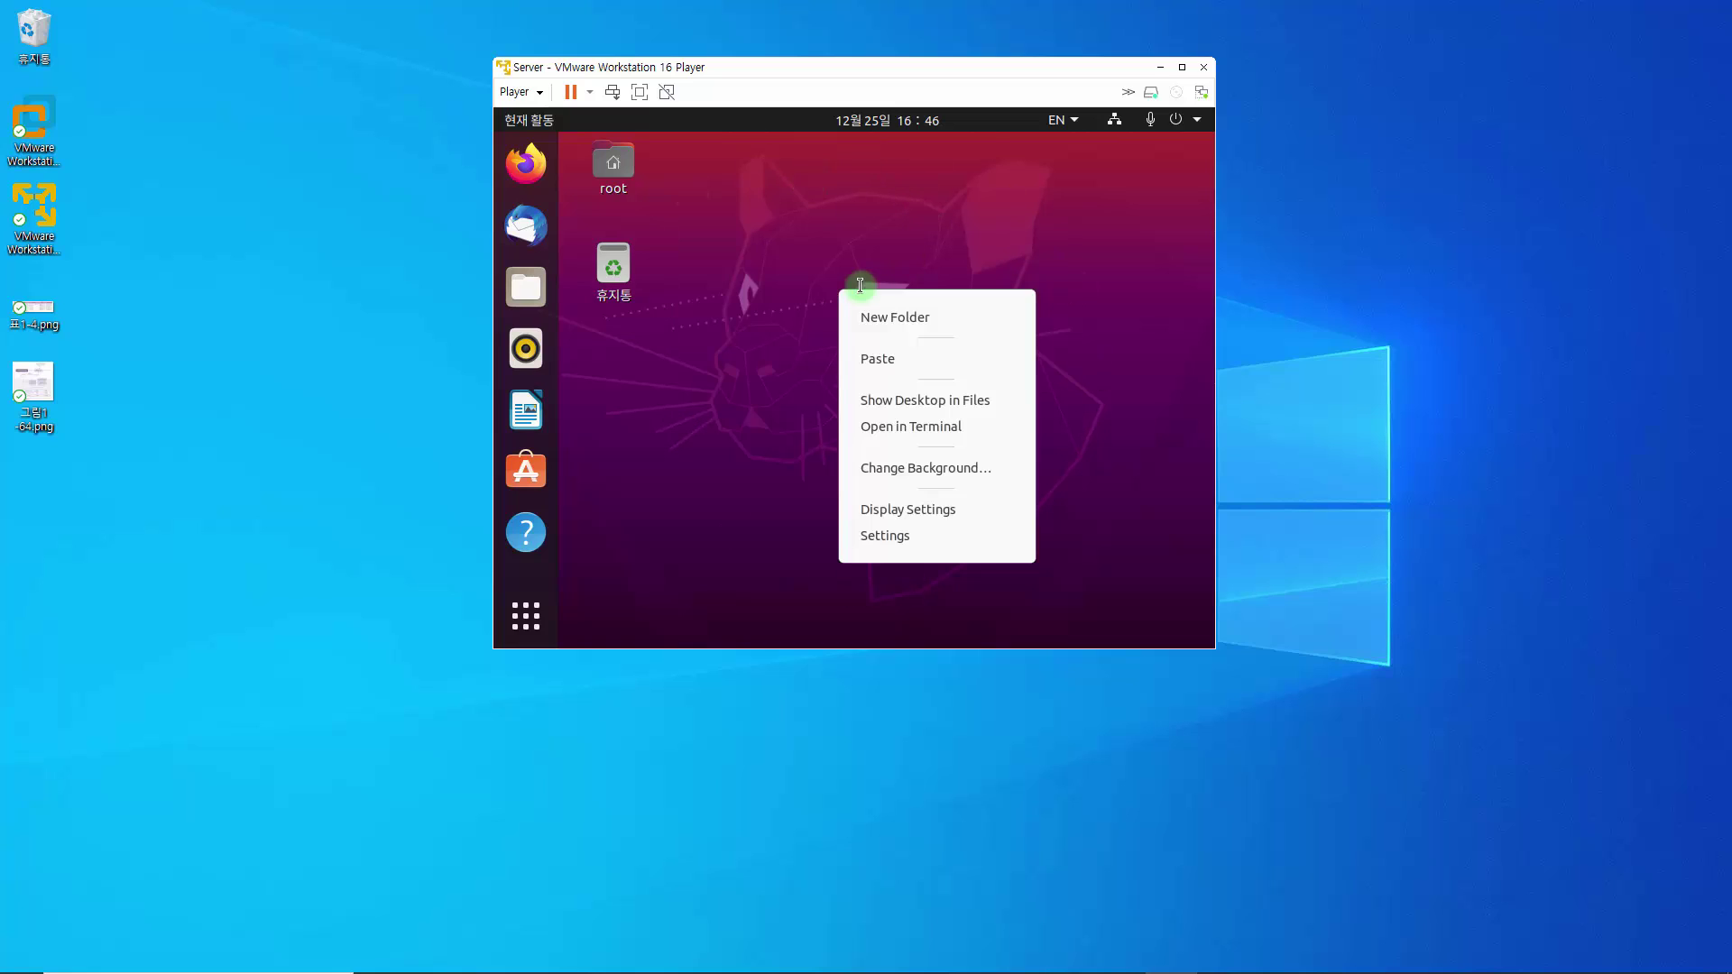
{"action": "left_click", "coordinate": [932, 508]}
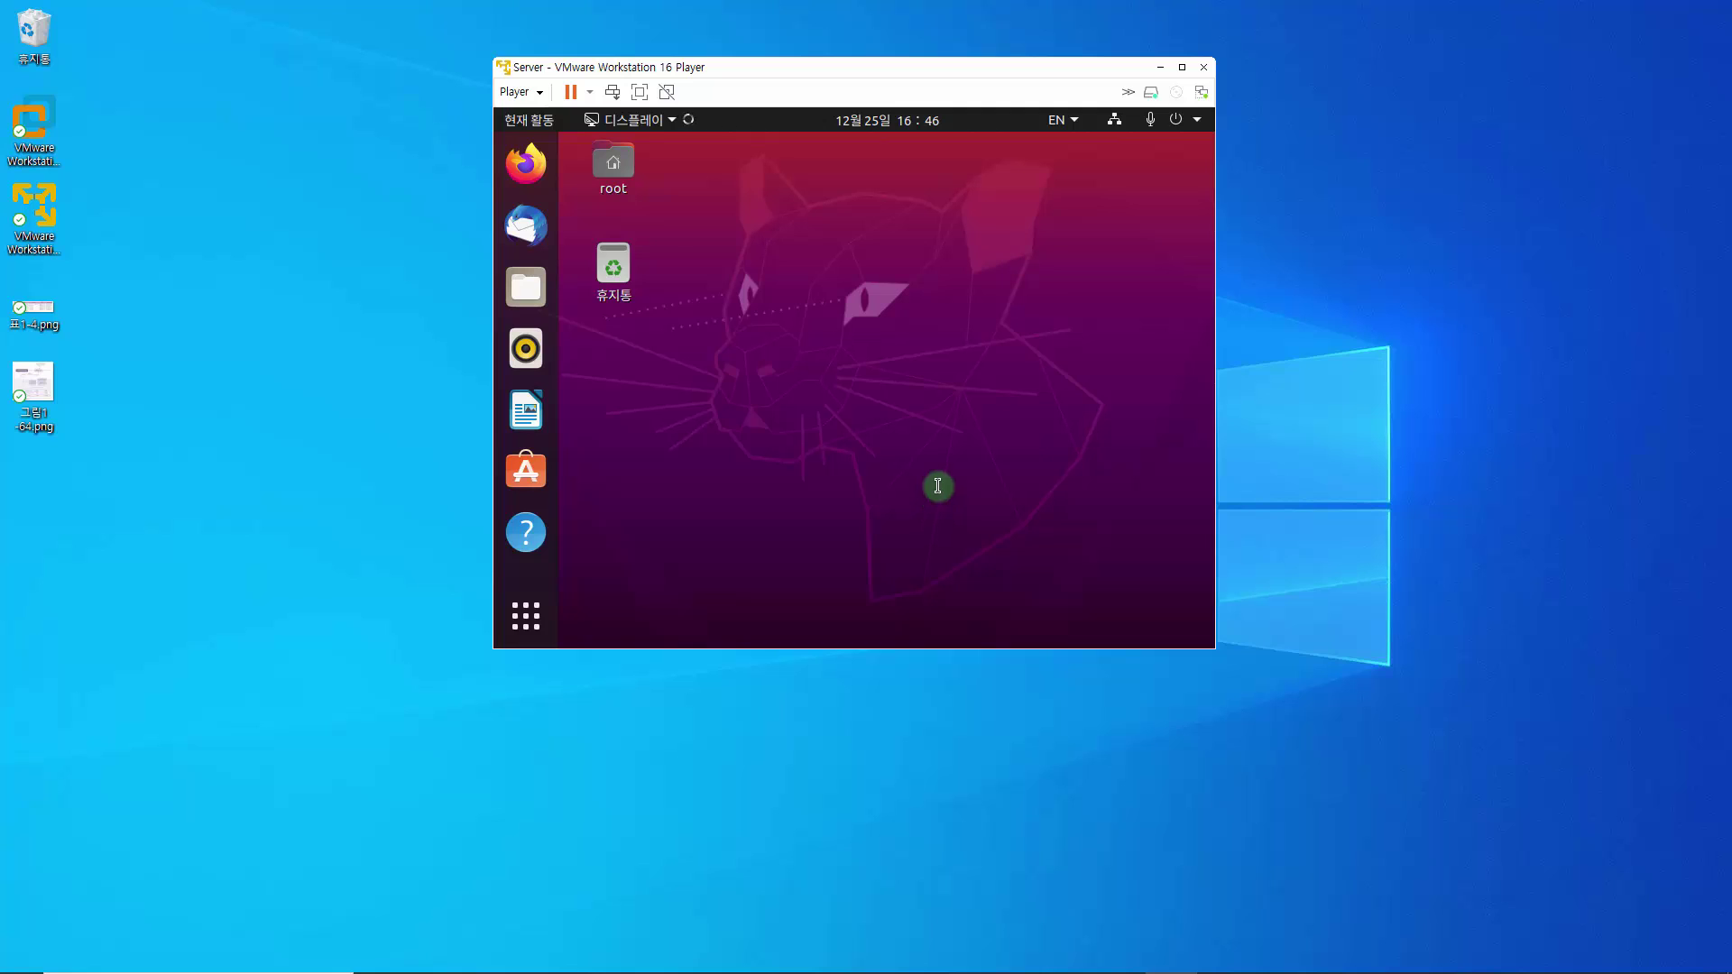
{"action": "left_click", "coordinate": [1145, 304]}
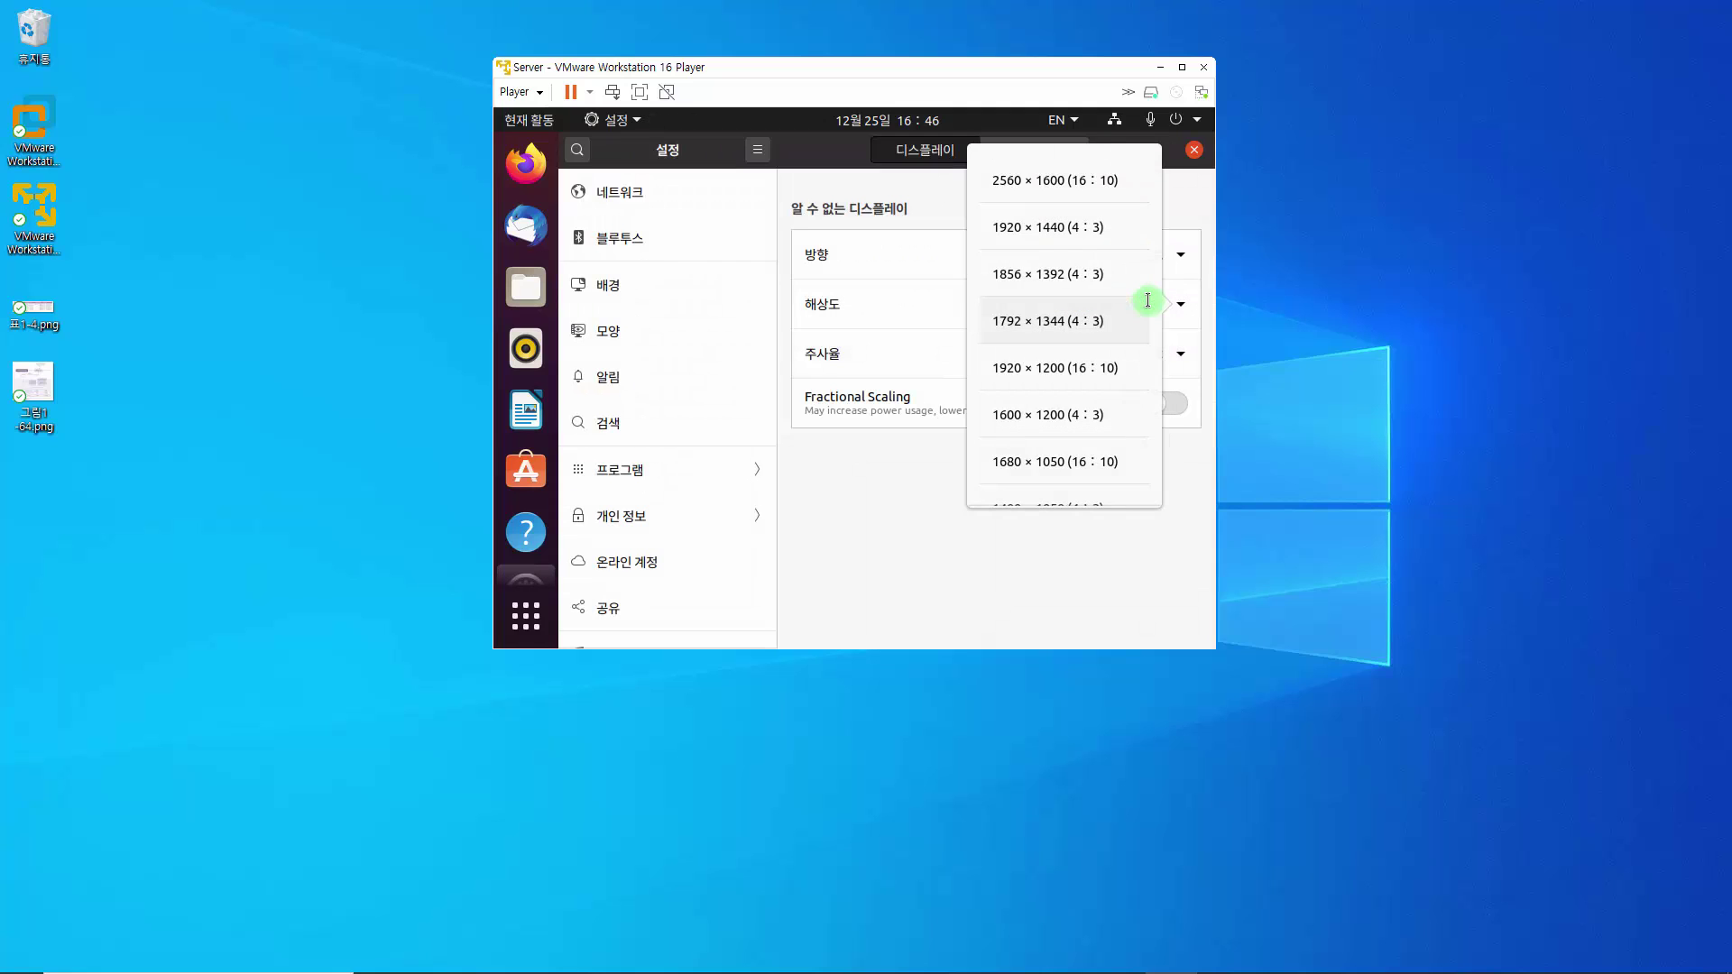
{"action": "scroll", "coordinate": [1071, 387], "scroll_direction": "down", "scroll_amount": 9}
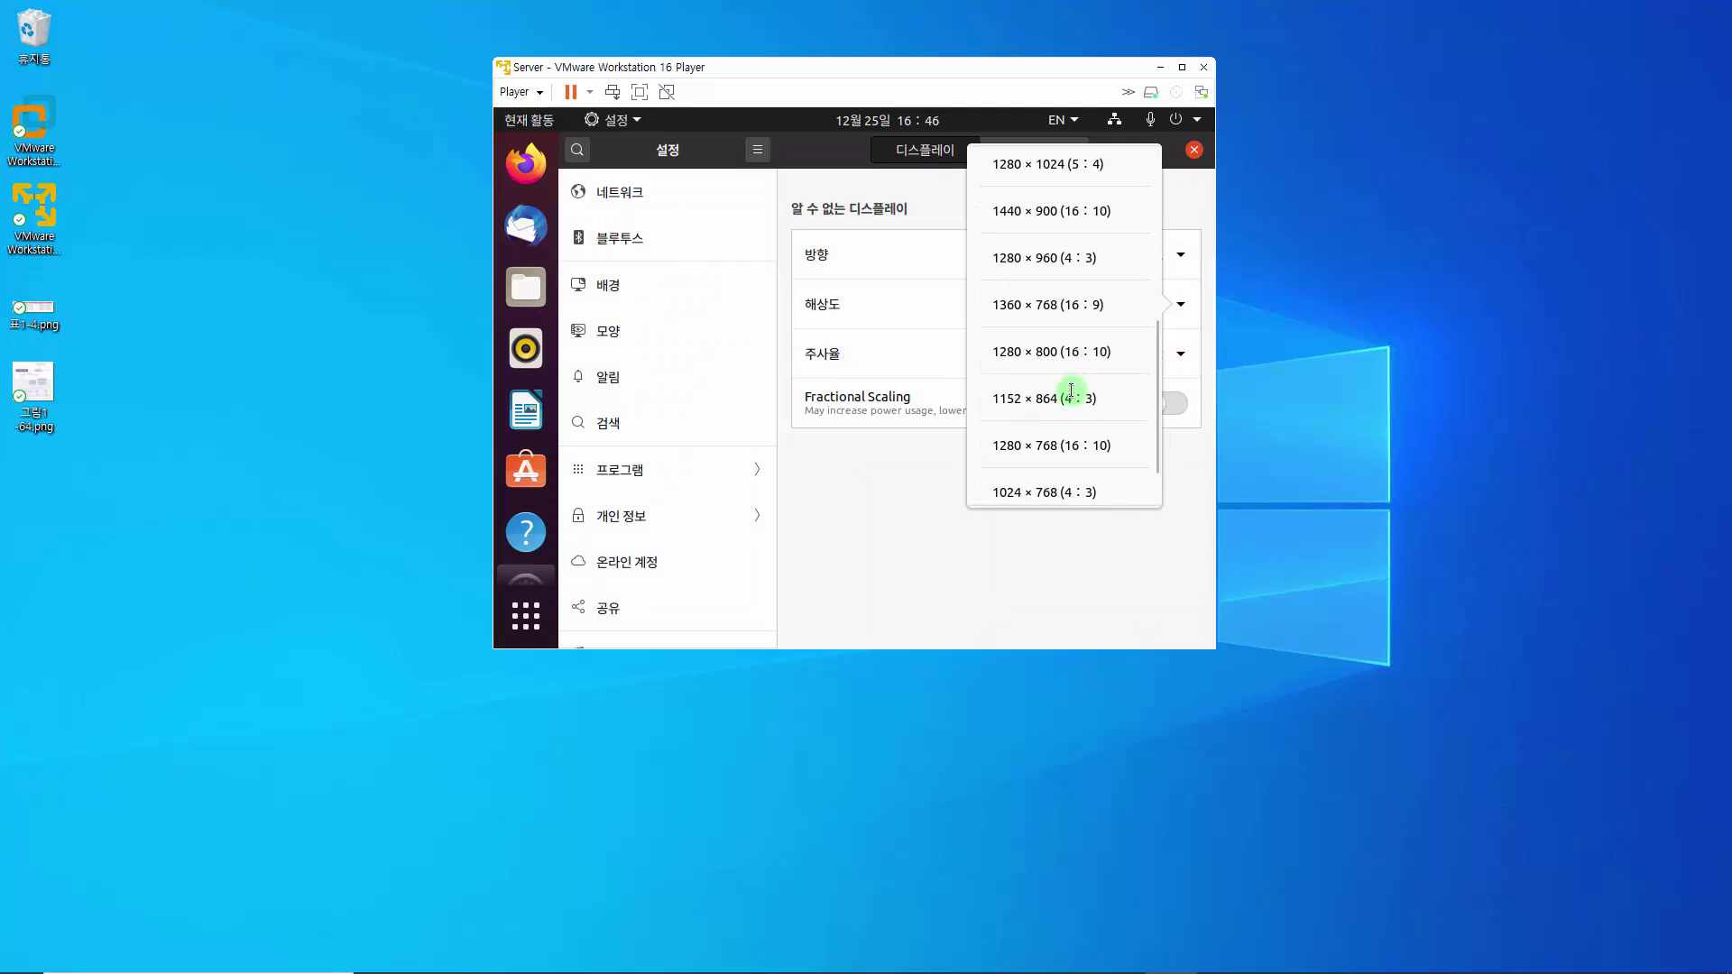
{"action": "scroll", "coordinate": [1071, 390], "scroll_direction": "down", "scroll_amount": 1}
{"action": "left_click", "coordinate": [1087, 425]}
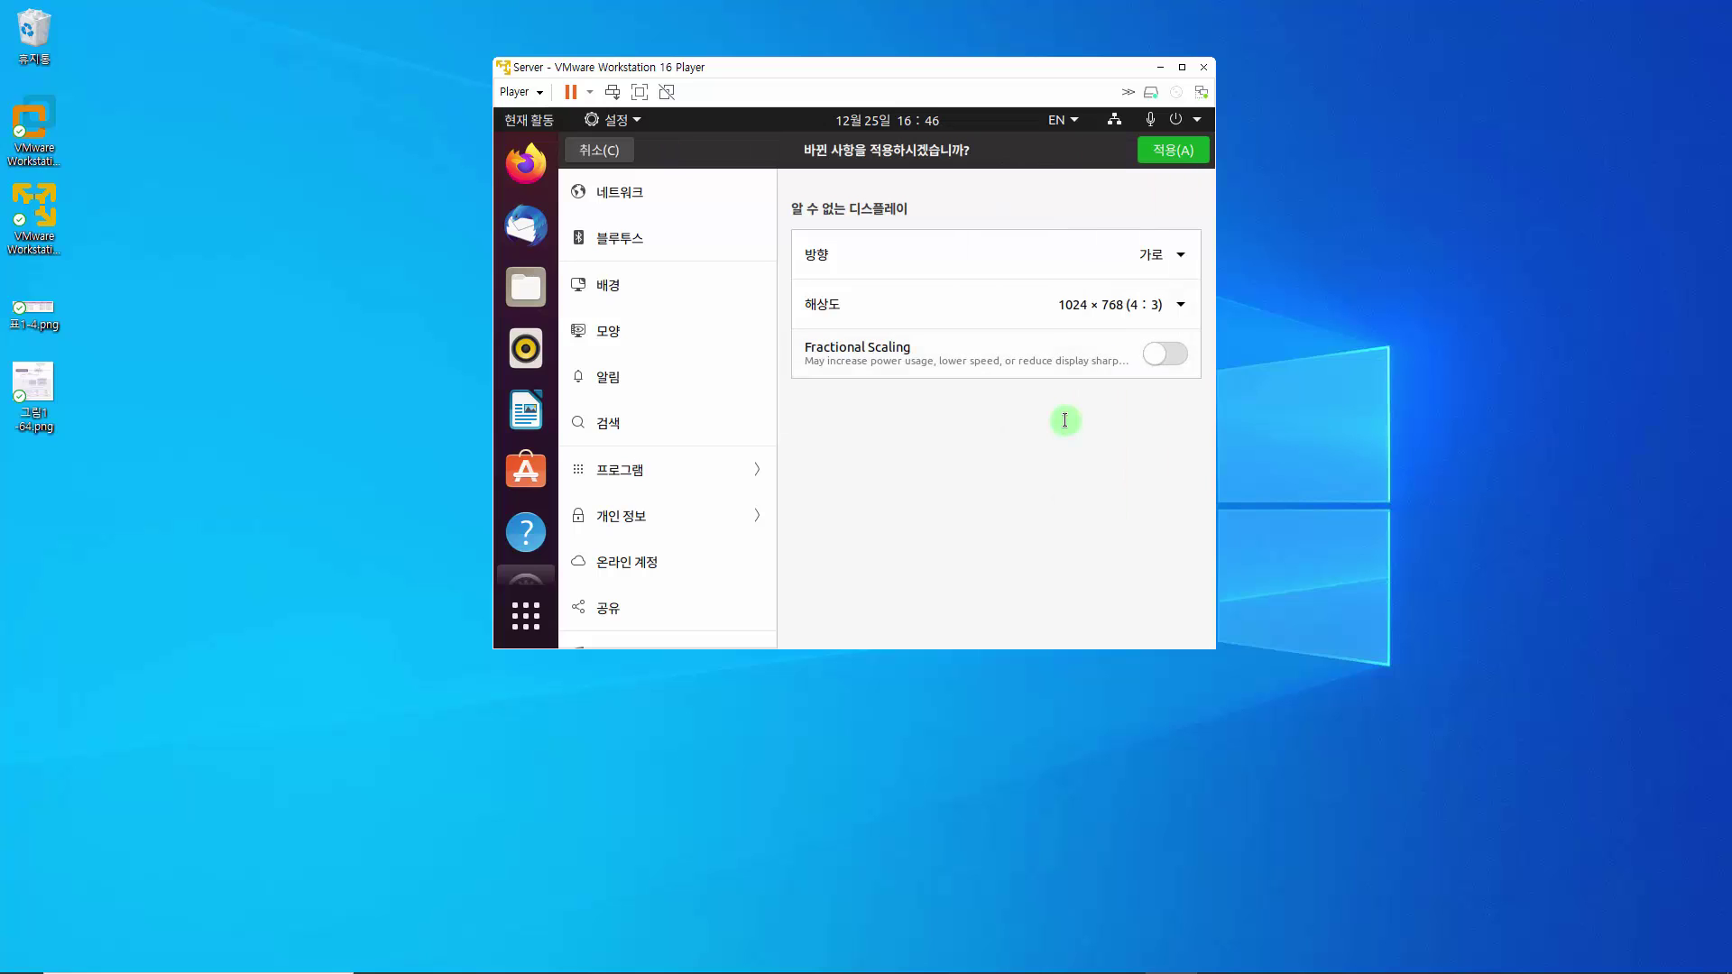
{"action": "left_click", "coordinate": [1164, 150]}
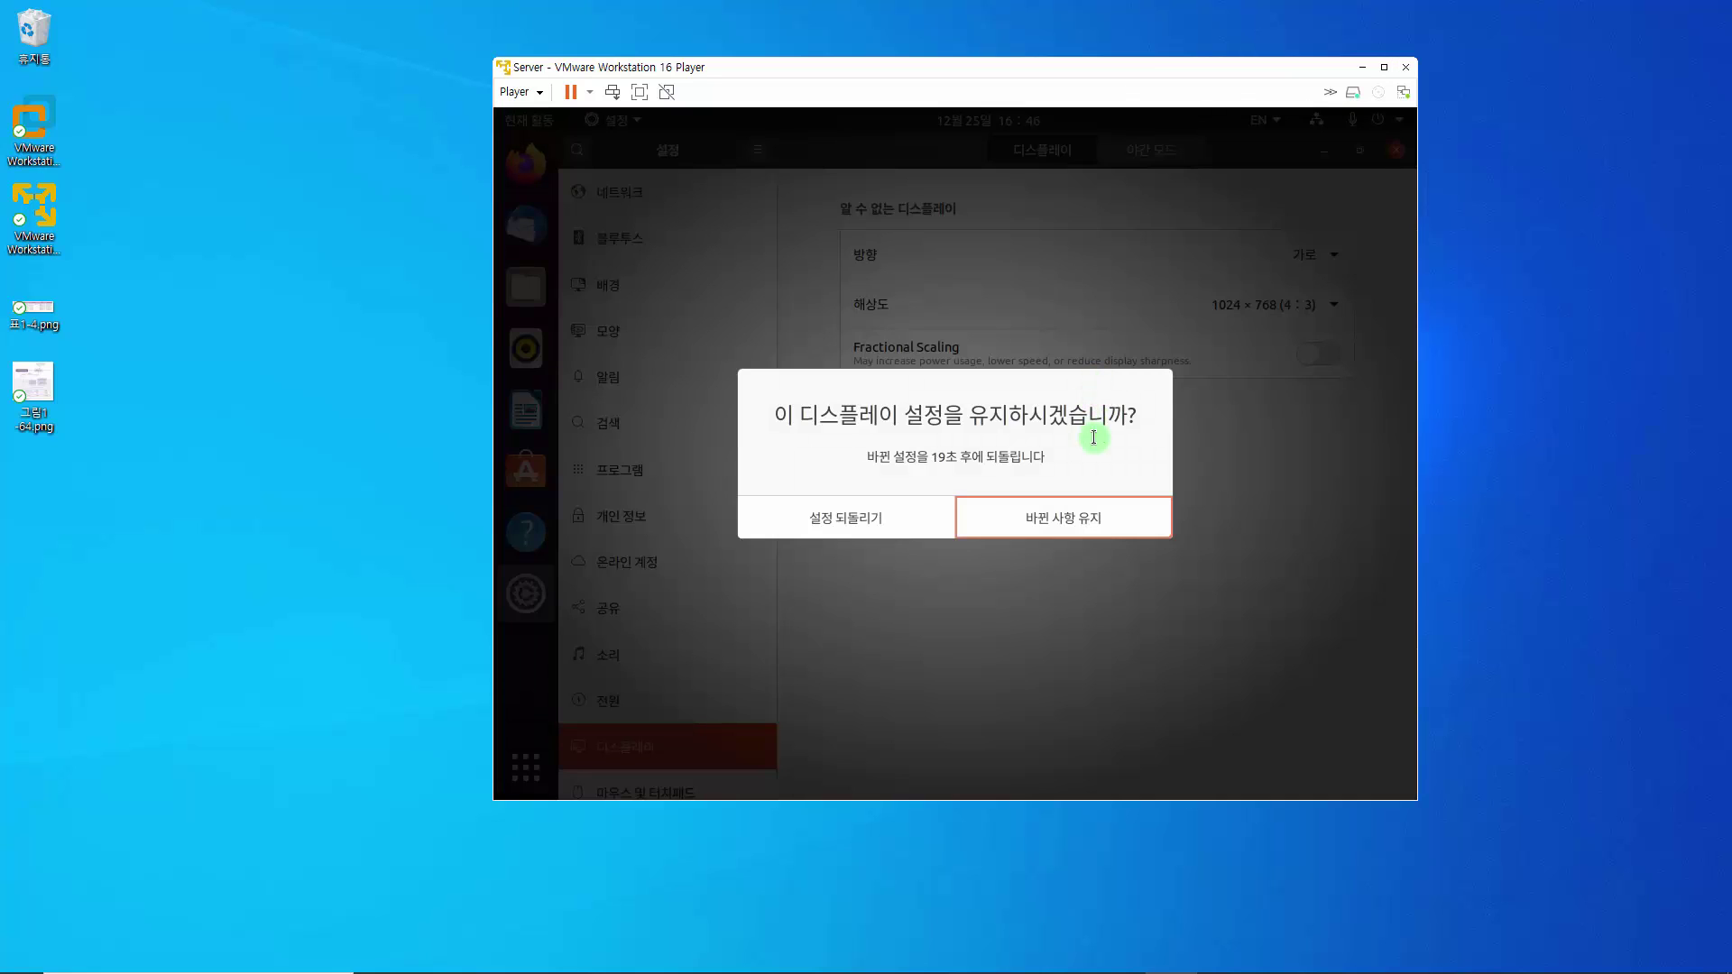
{"action": "left_click", "coordinate": [1083, 514]}
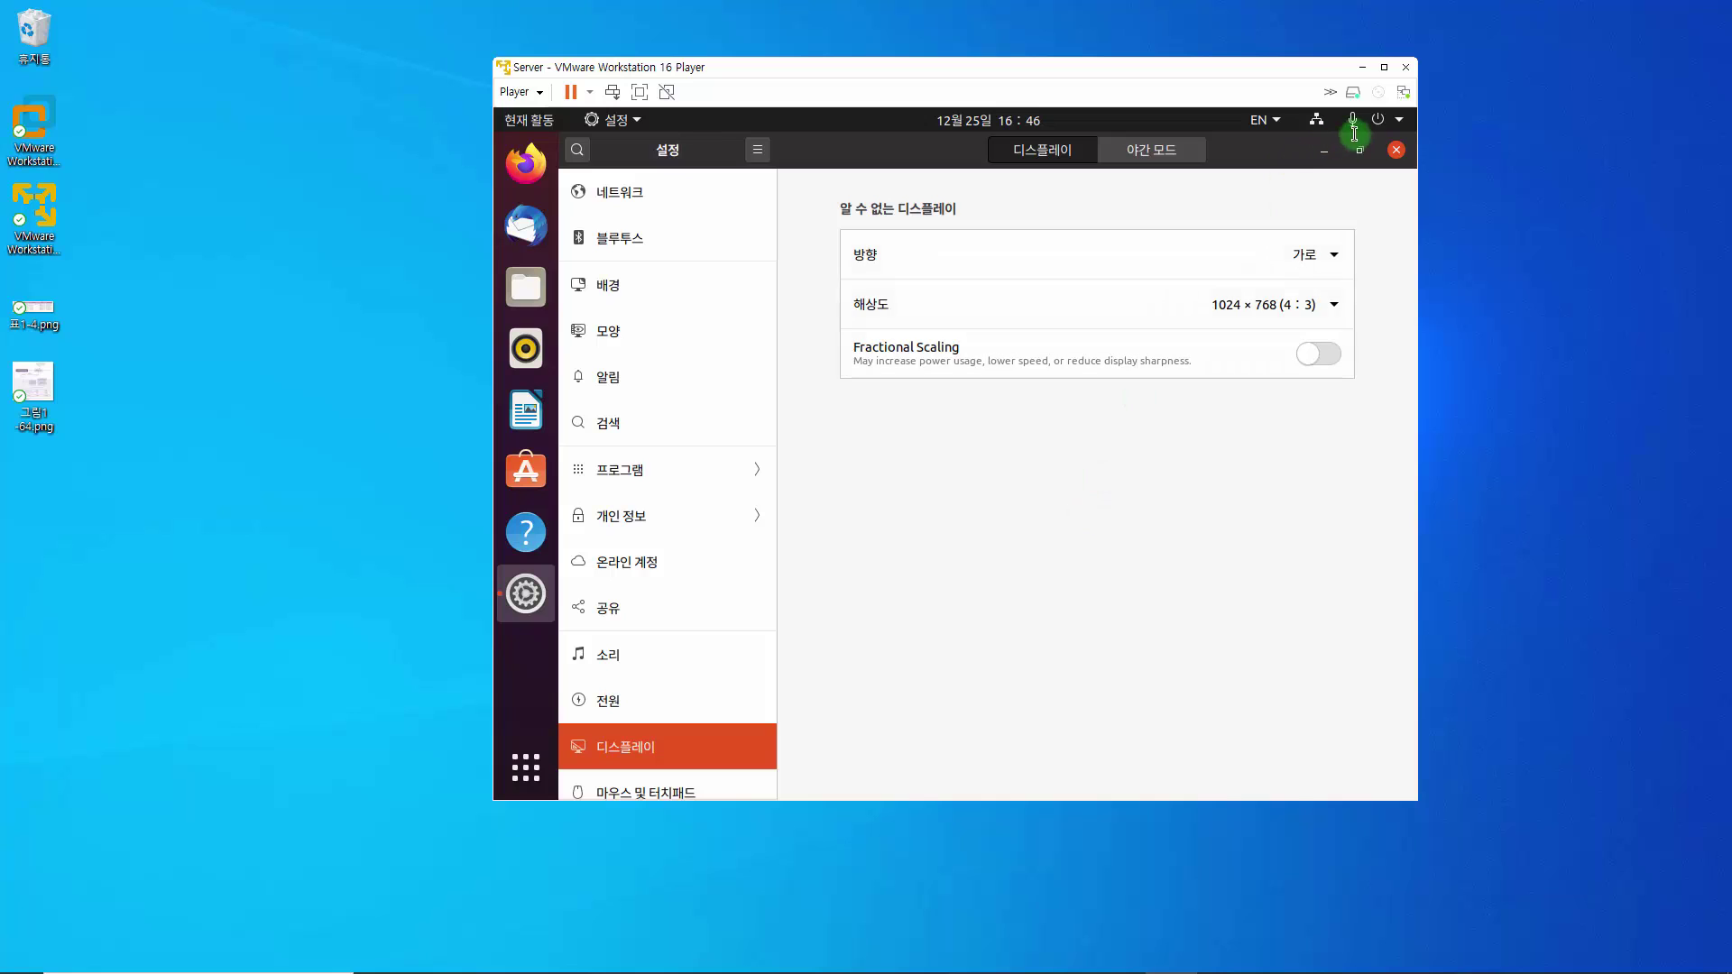
{"action": "left_click", "coordinate": [1396, 151]}
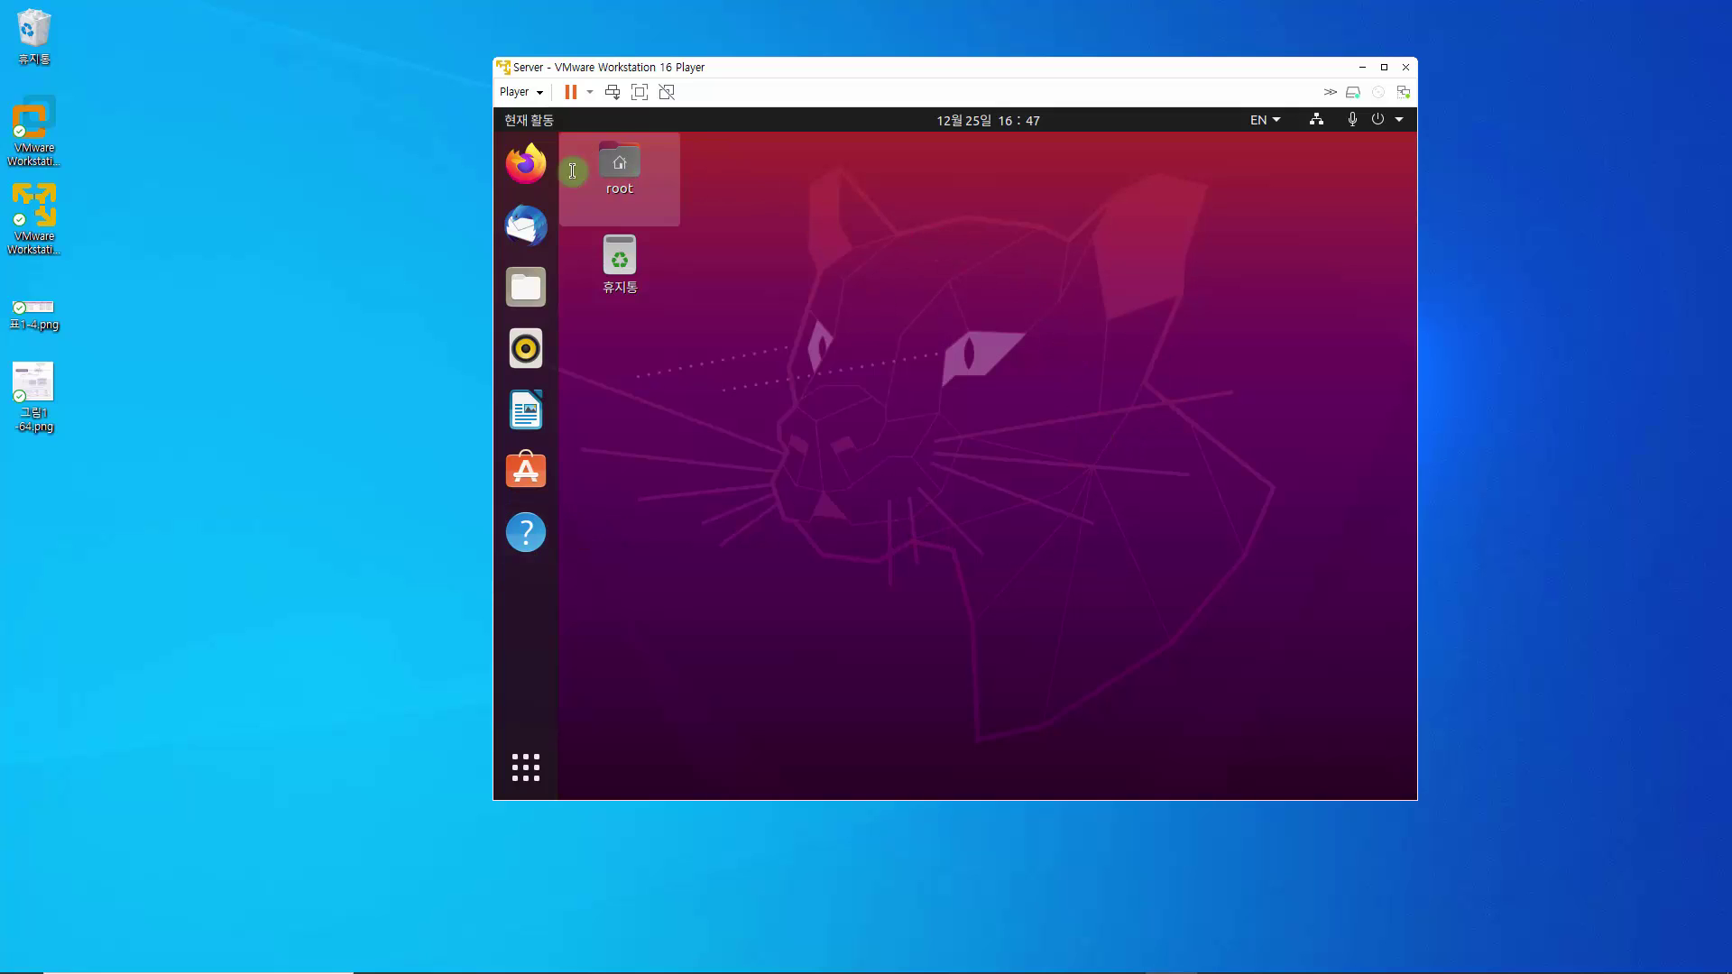
Step: Start Firefox inside the Server VM and load the hanbit site from the top sites
{"action": "left_click", "coordinate": [548, 167]}
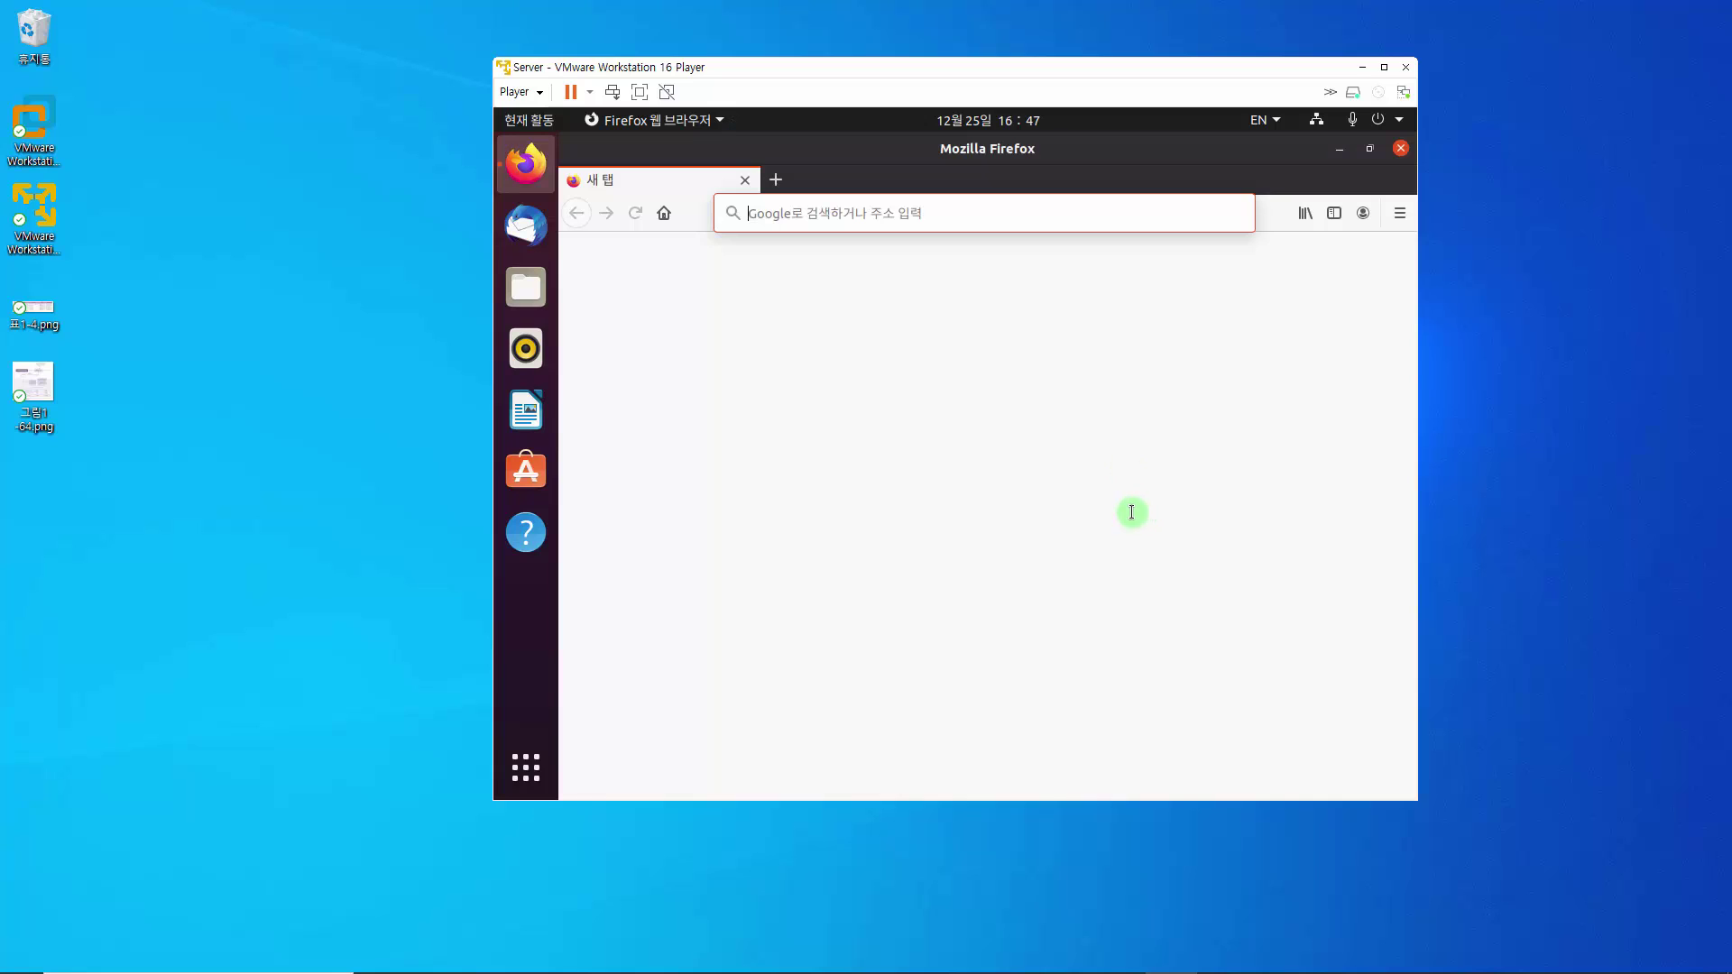
{"action": "left_click", "coordinate": [899, 213]}
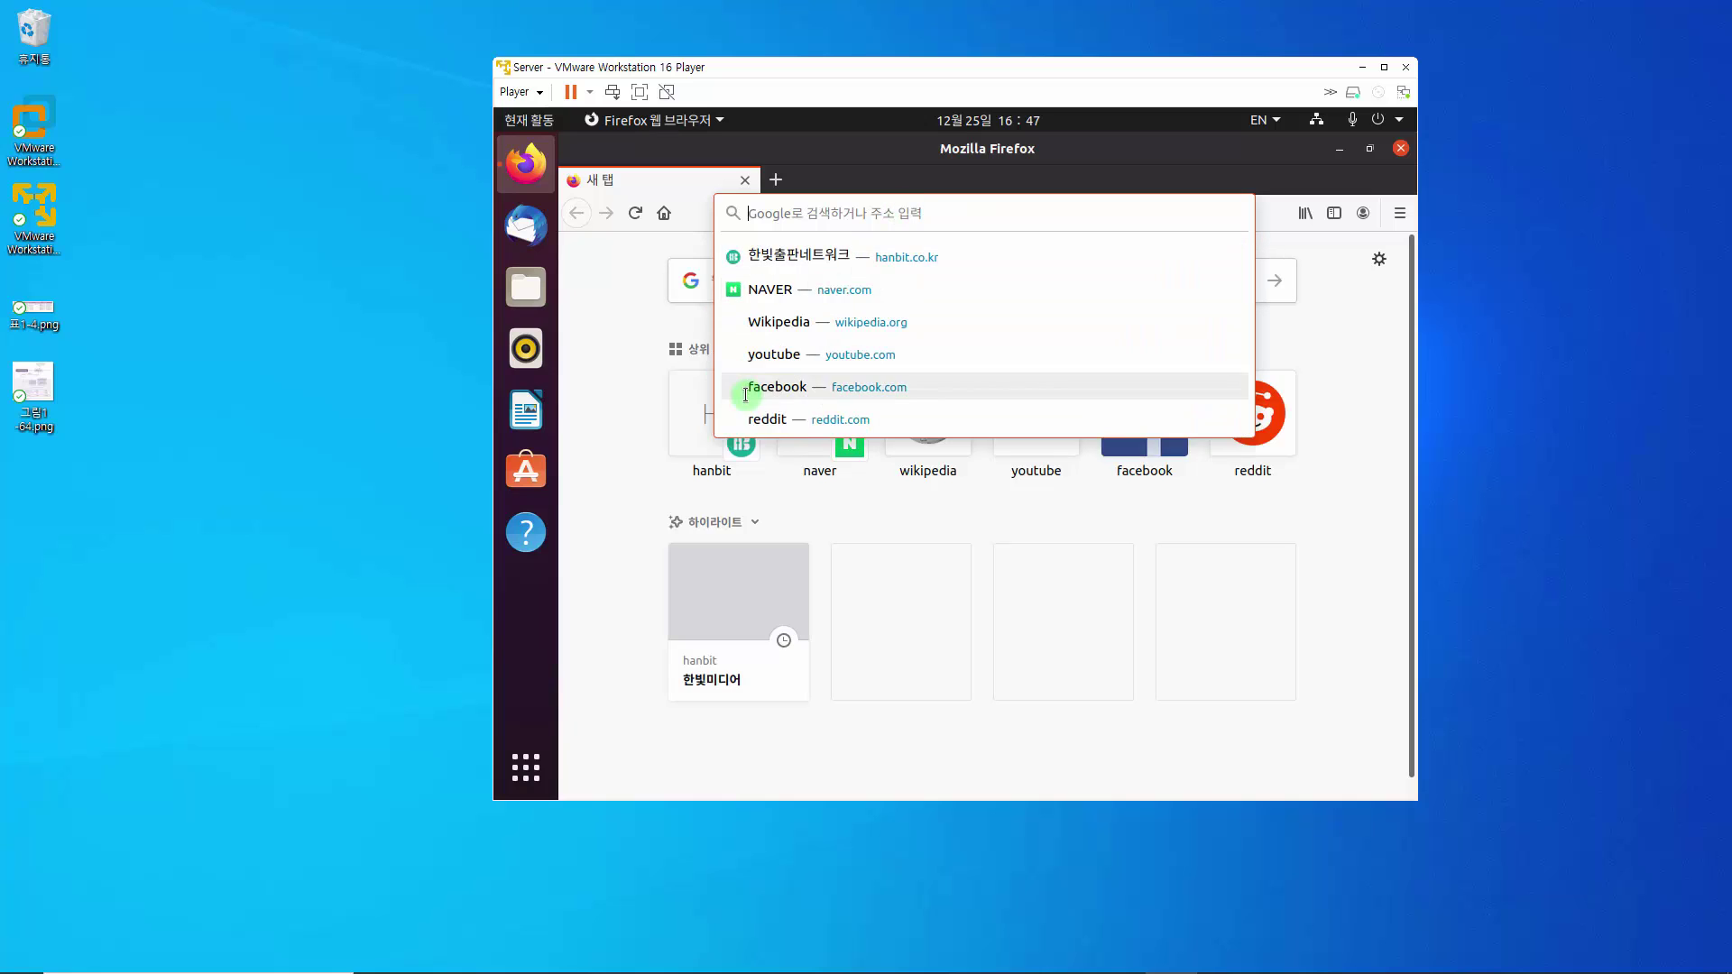
{"action": "left_click", "coordinate": [688, 424]}
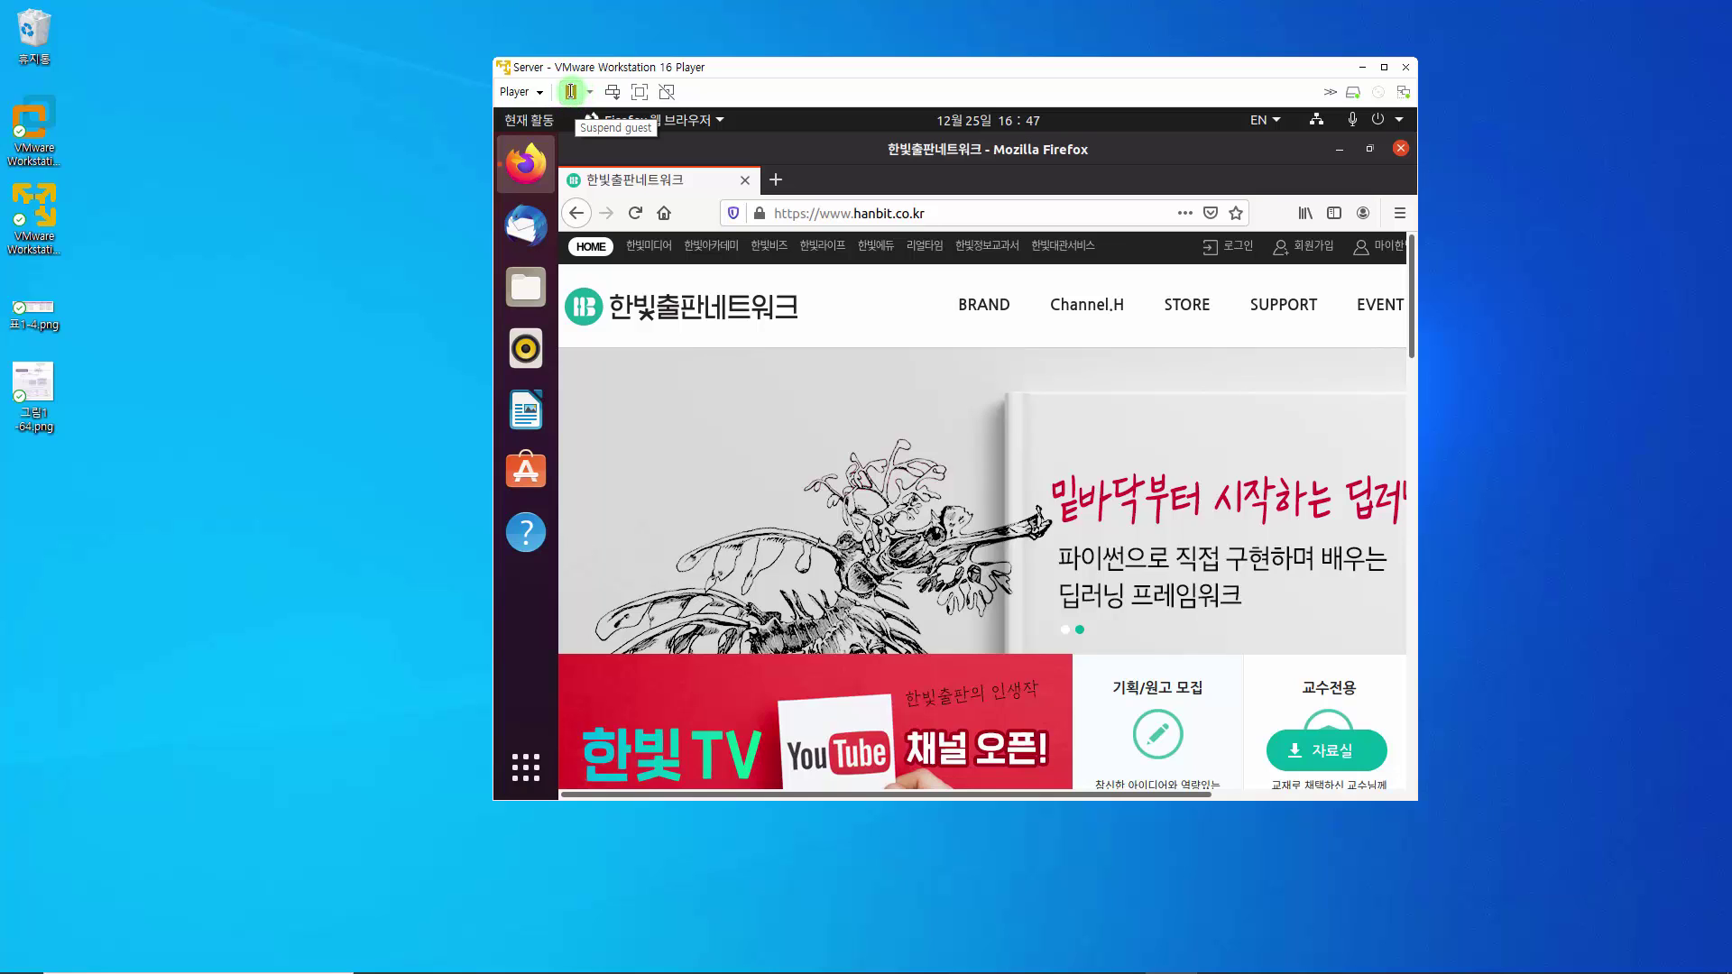
Step: Suspend the Server VM with Firefox still open, and select the Server VM in a reopened VMware Workstation 16 Player
{"action": "left_click", "coordinate": [570, 91]}
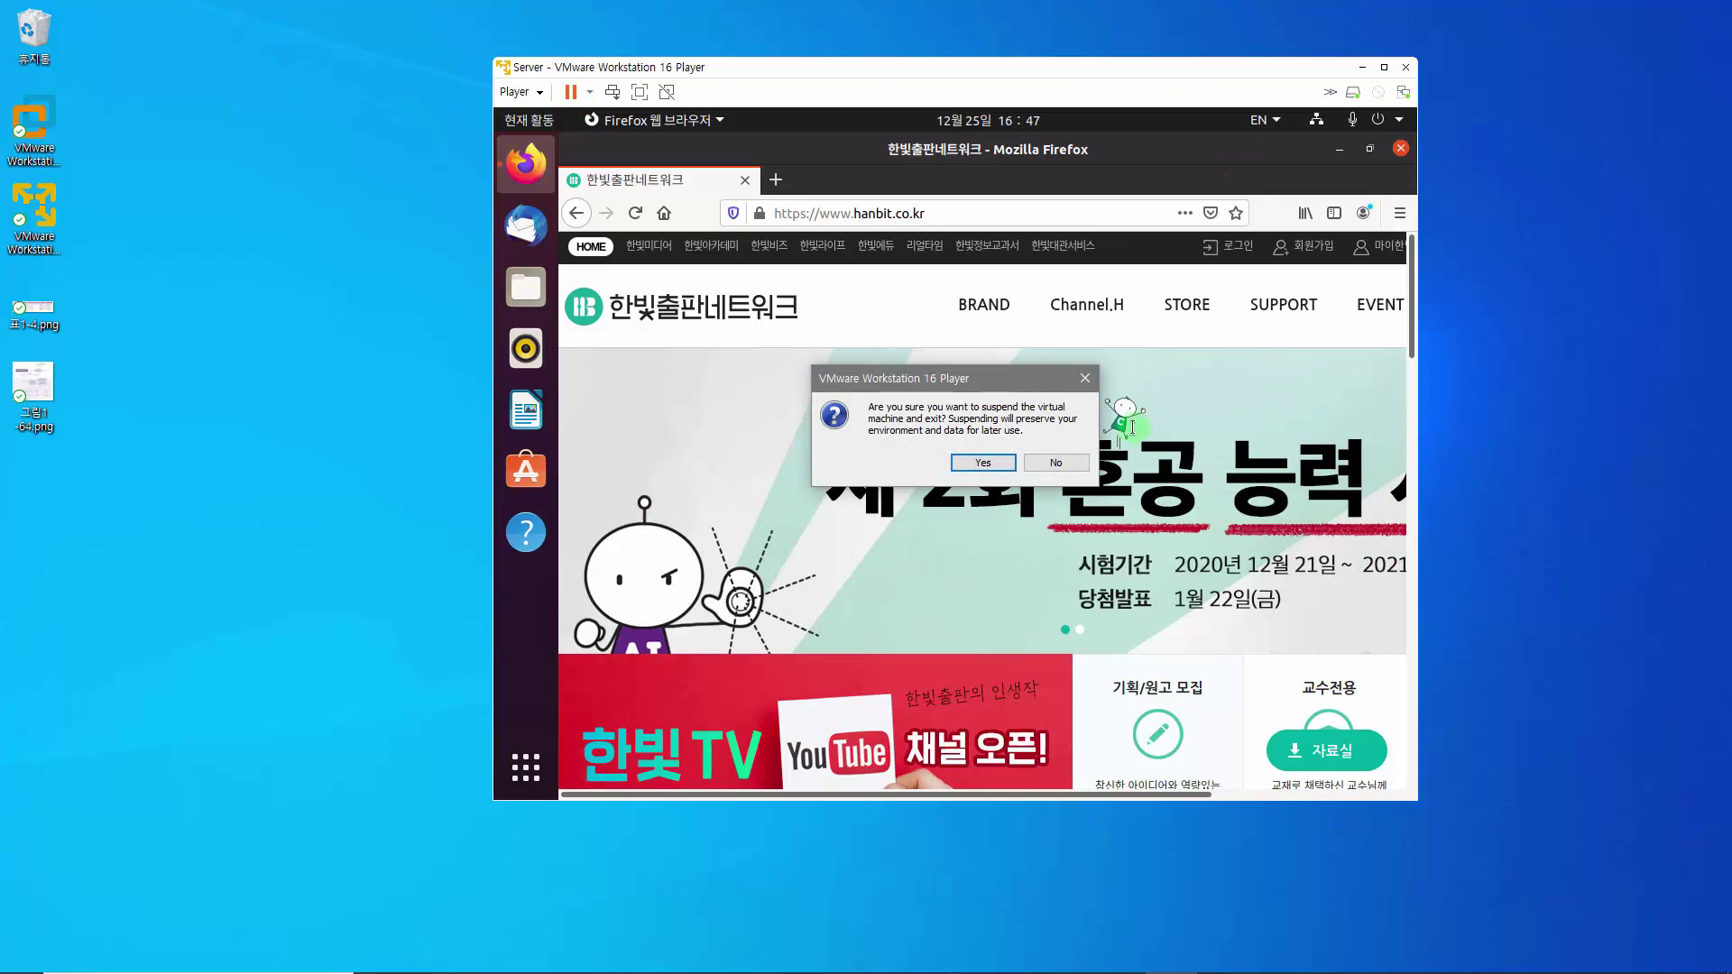
{"action": "left_click", "coordinate": [1002, 463]}
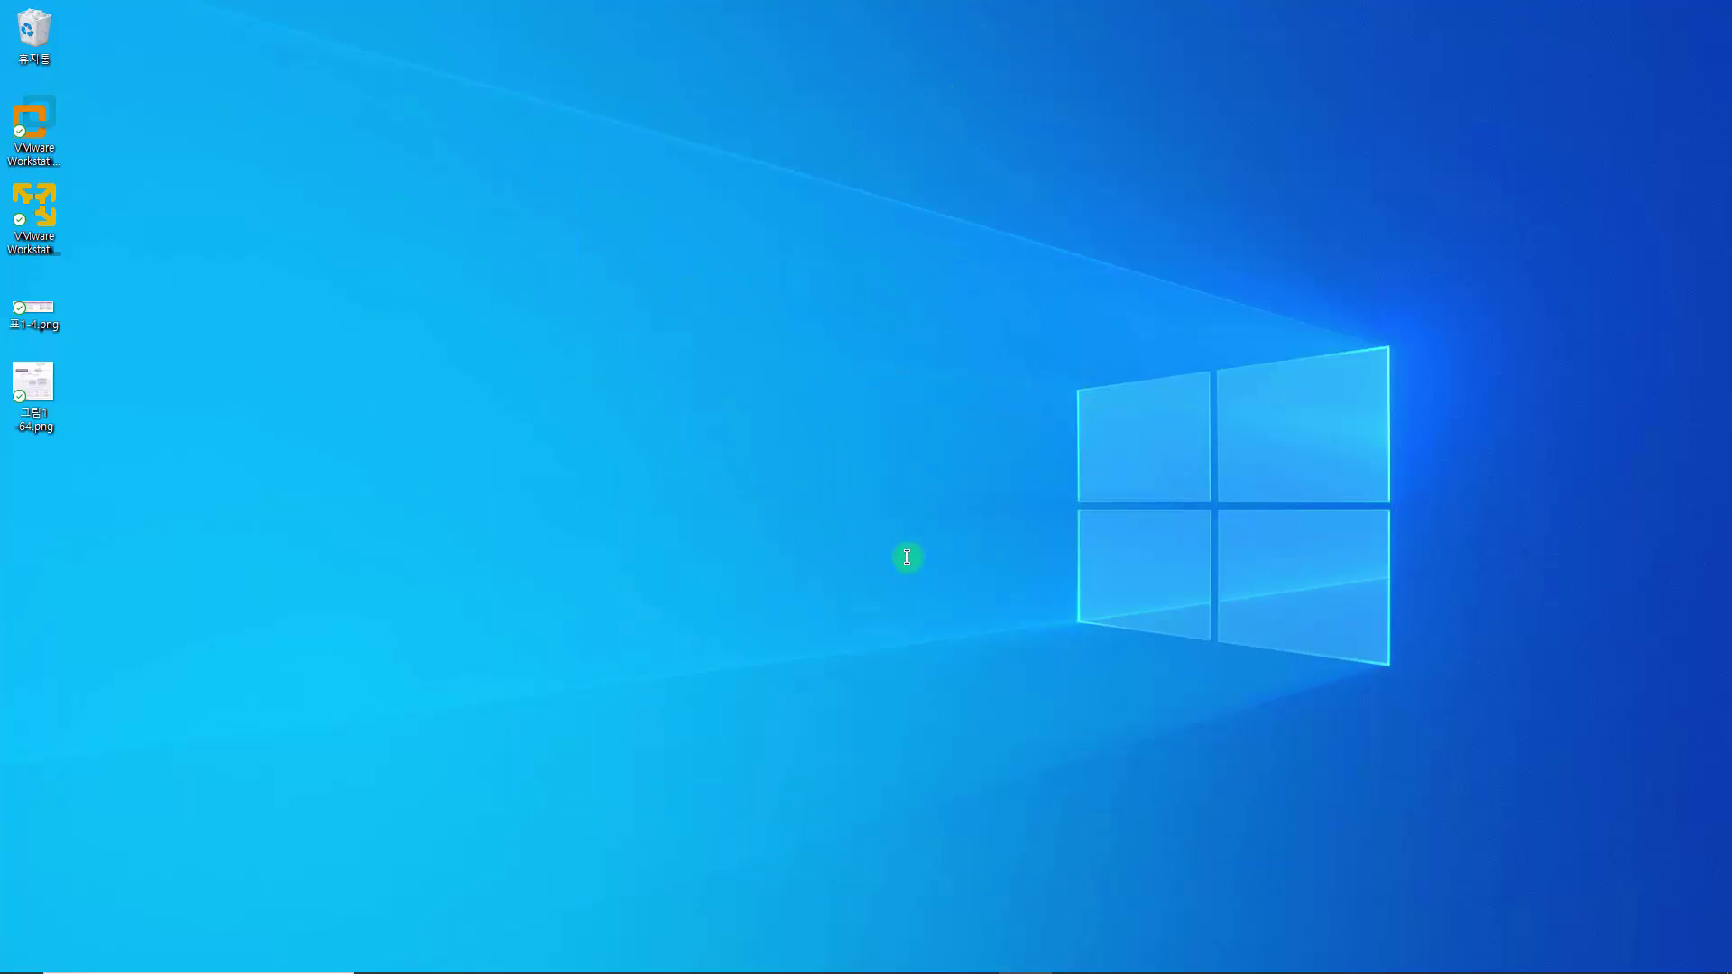
{"action": "left_click", "coordinate": [38, 203]}
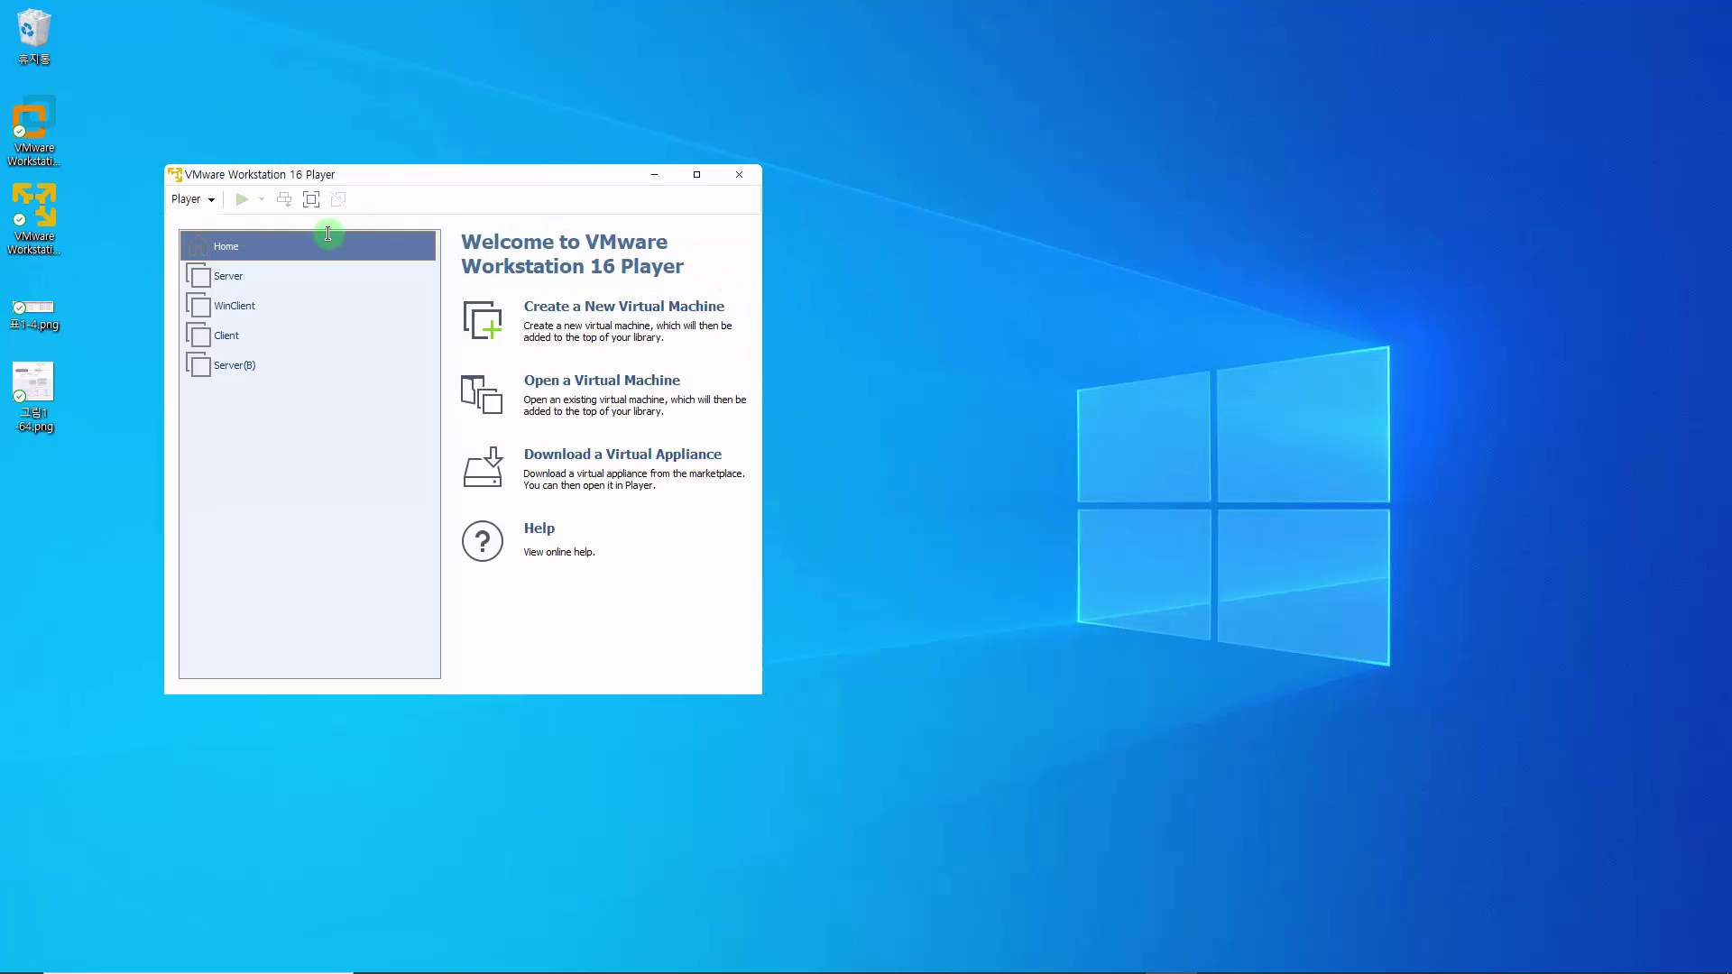
{"action": "left_click", "coordinate": [217, 272]}
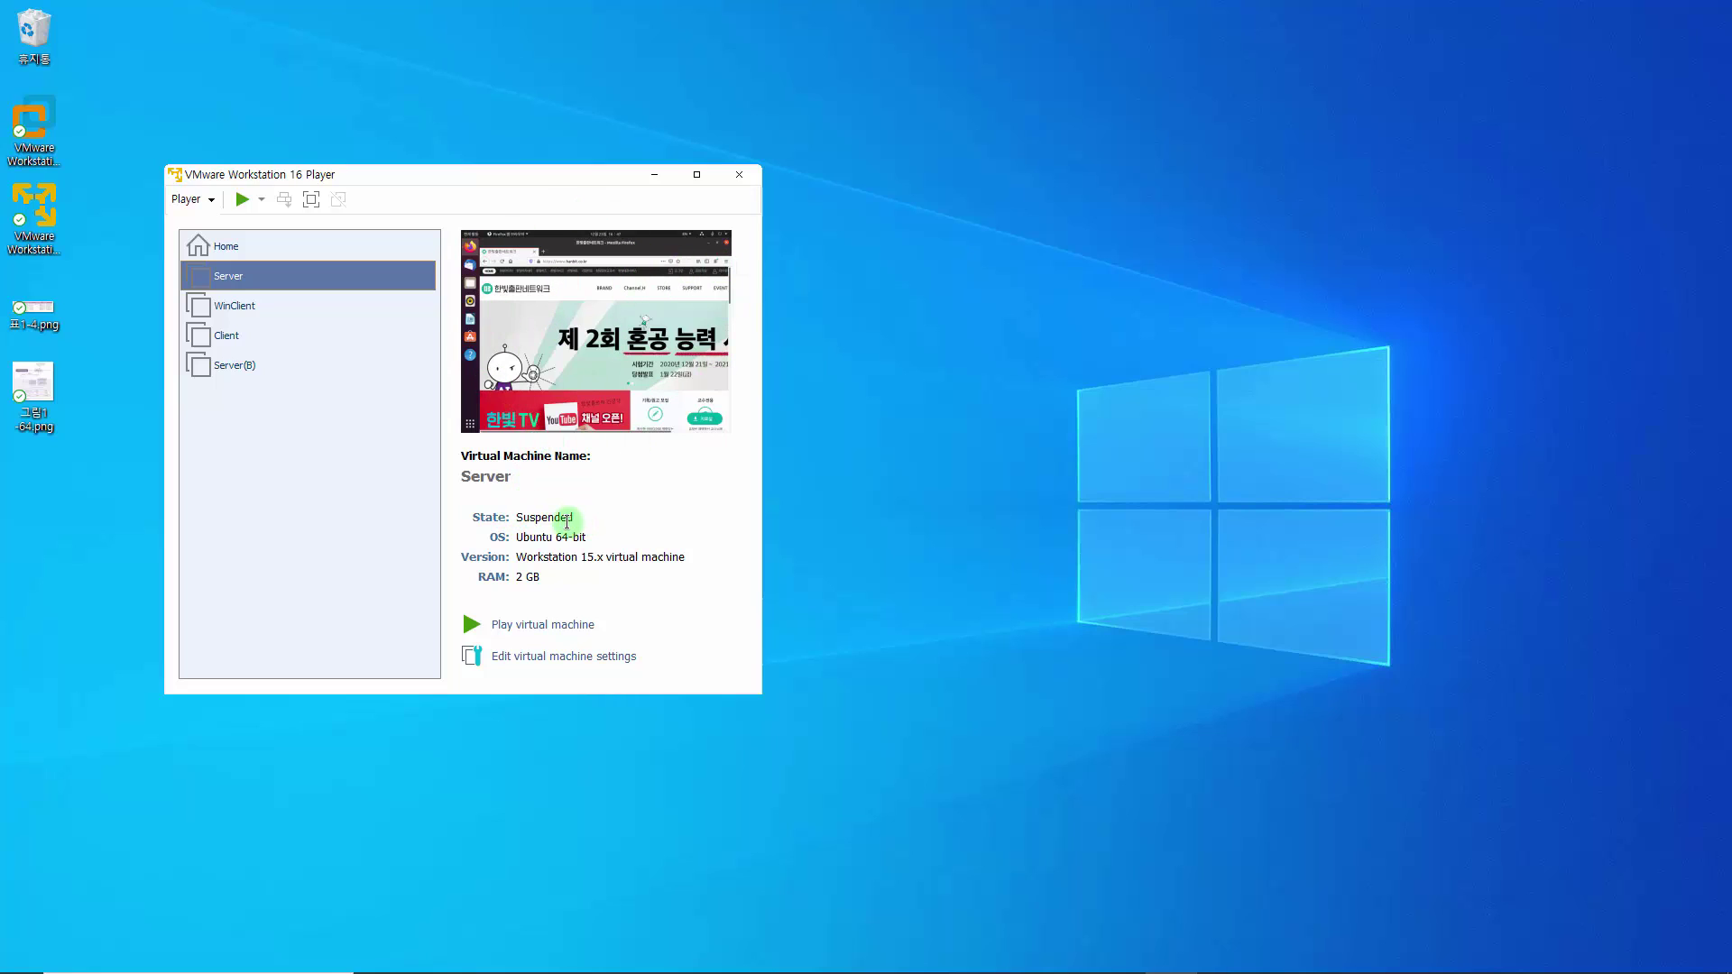
Step: Examine the suspended Server VM's hard disk, network adapter, processor, memory and CD/DVD settings, and leave the settings without changing anything
{"action": "left_click", "coordinate": [570, 657]}
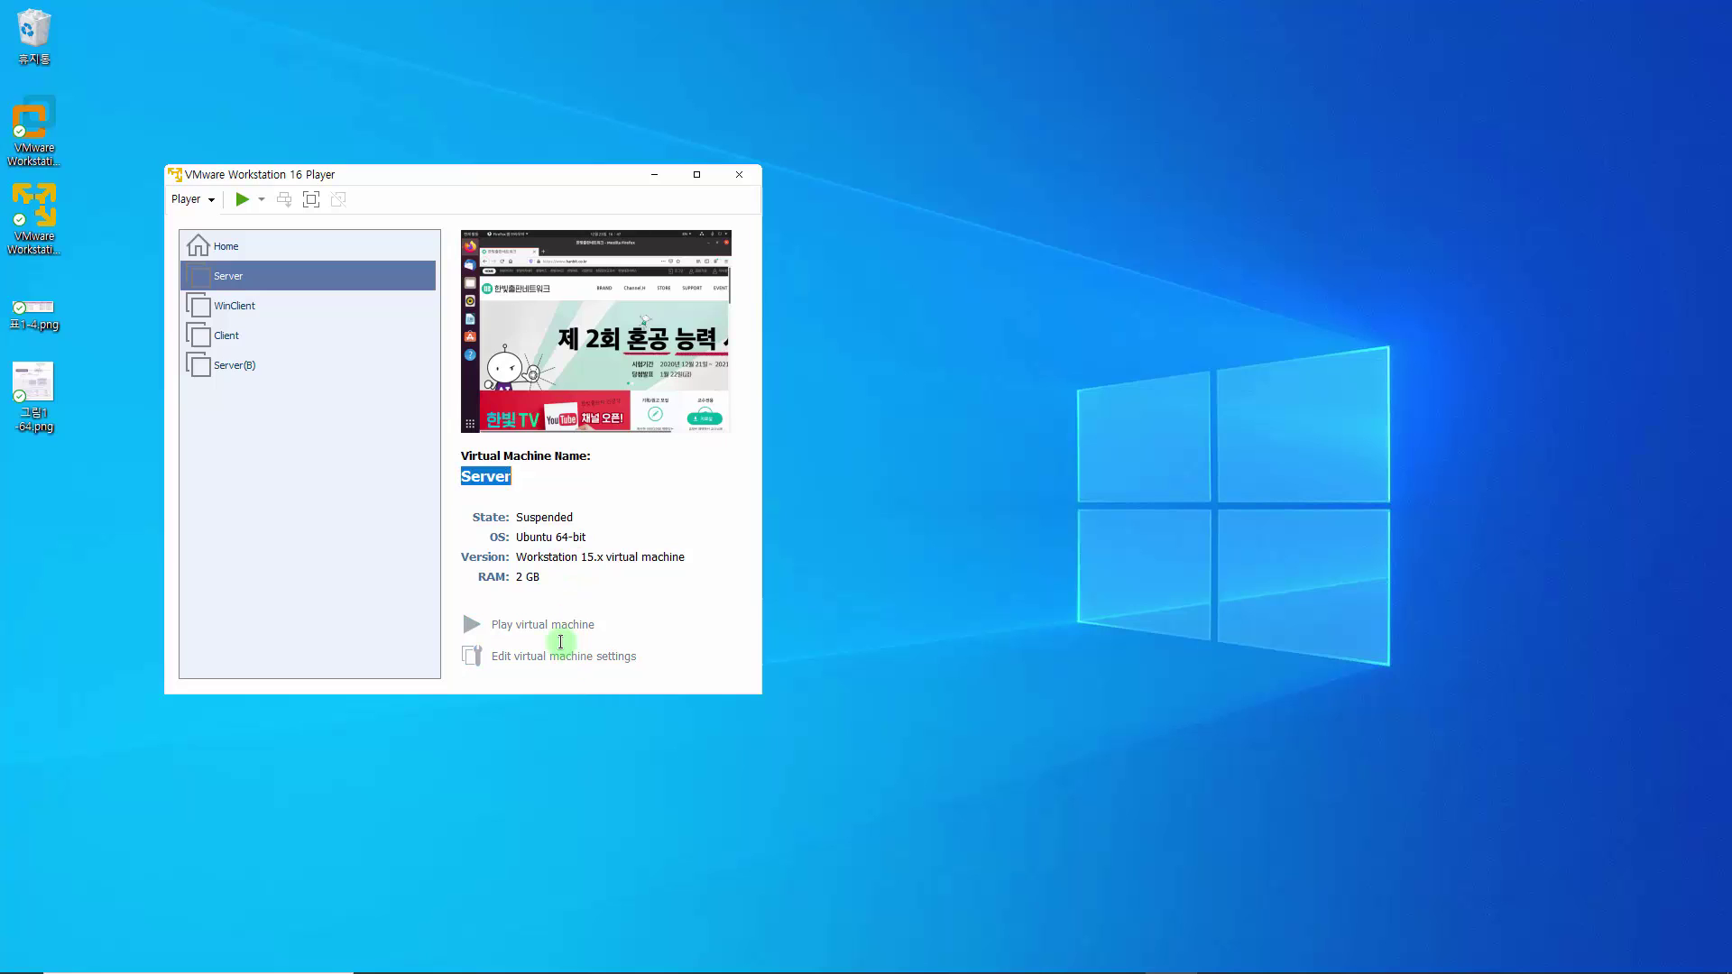
{"action": "left_click", "coordinate": [255, 221]}
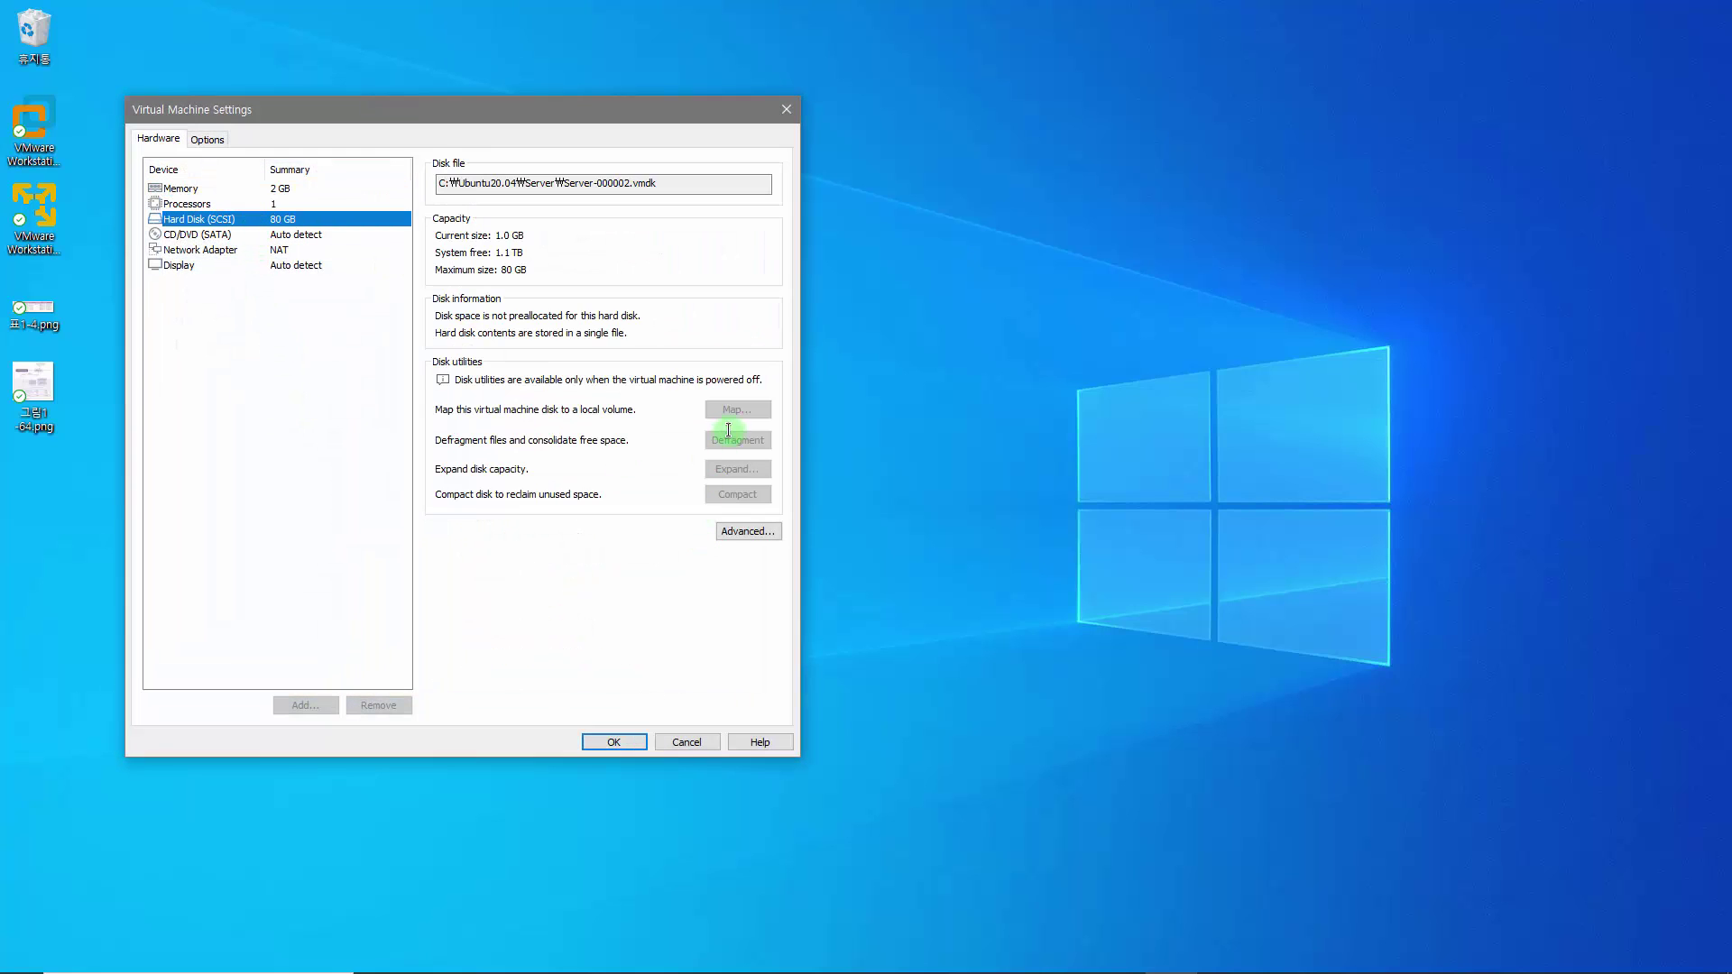
{"action": "left_click", "coordinate": [307, 249]}
{"action": "left_click", "coordinate": [311, 219]}
{"action": "left_click", "coordinate": [262, 203]}
{"action": "left_click", "coordinate": [293, 190]}
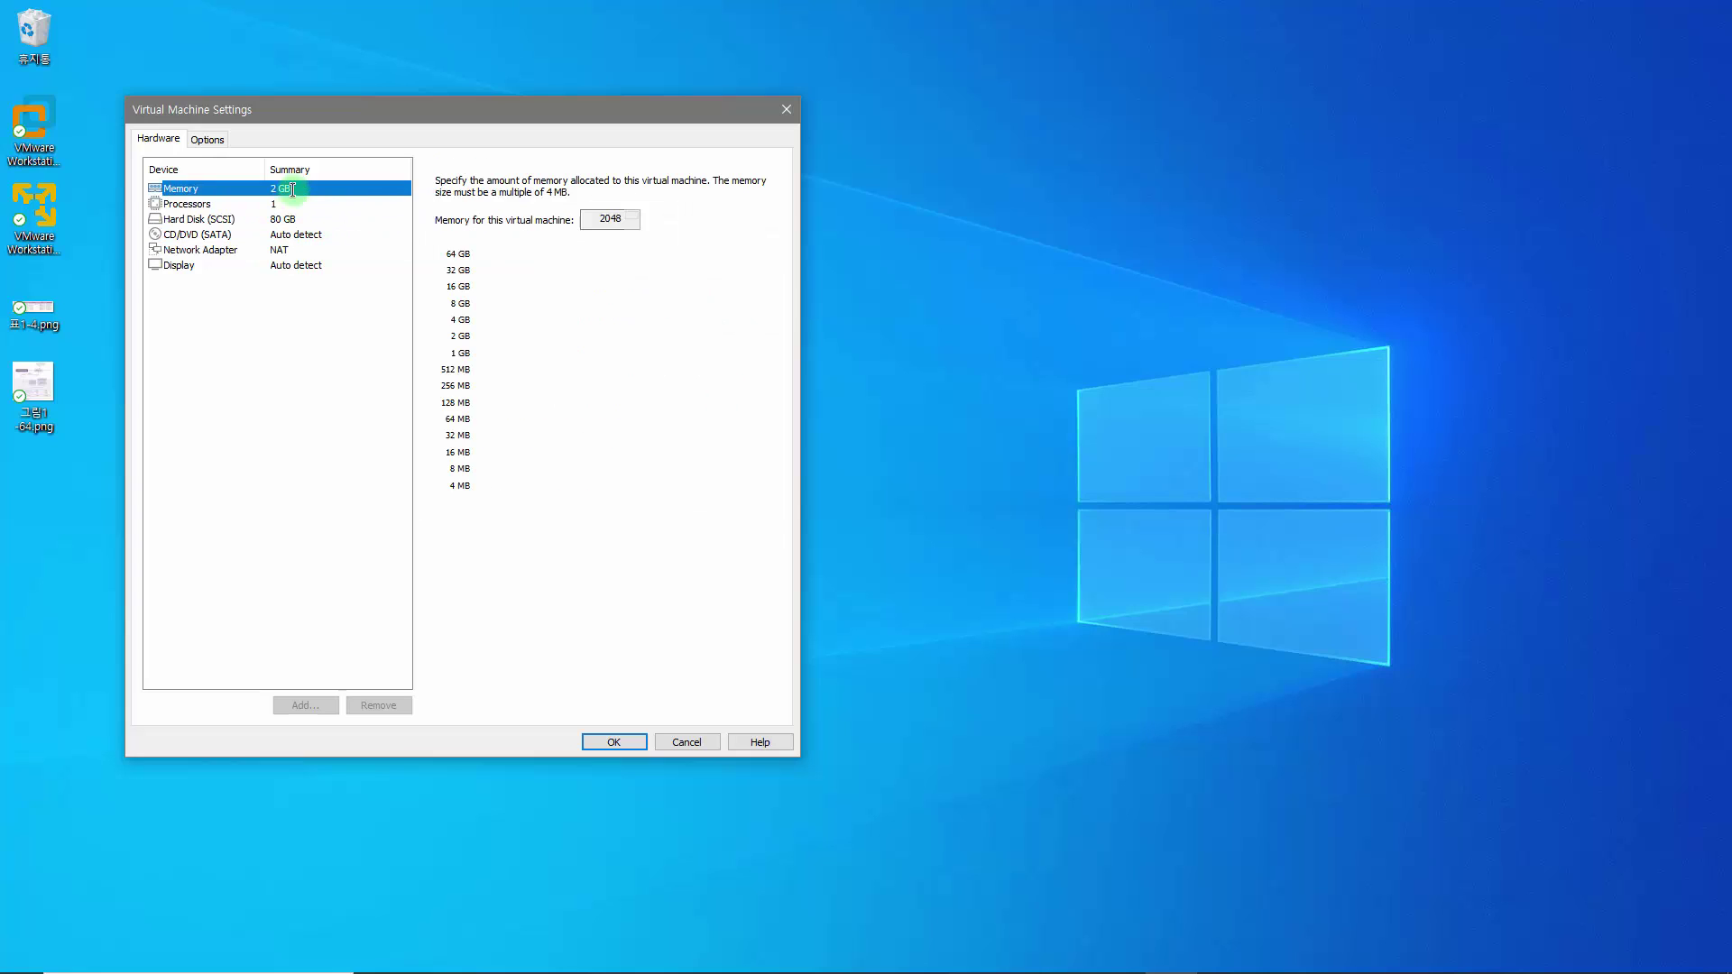
{"action": "left_click", "coordinate": [290, 205]}
{"action": "left_click", "coordinate": [257, 188]}
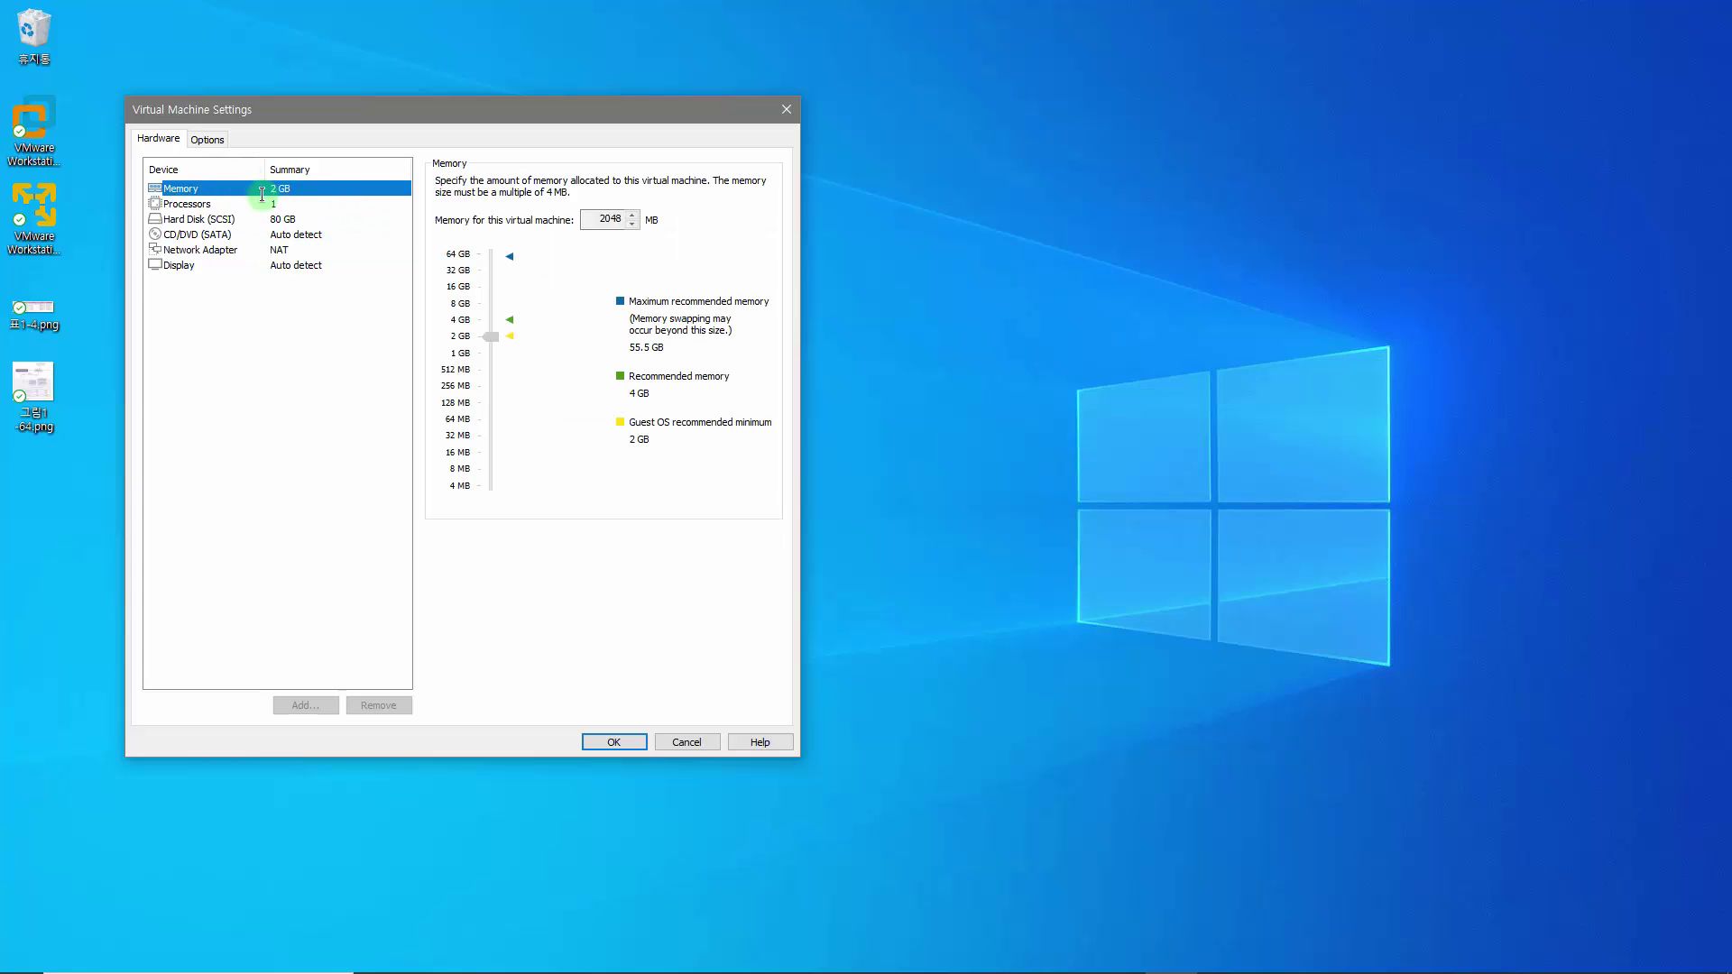
{"action": "left_click", "coordinate": [275, 250]}
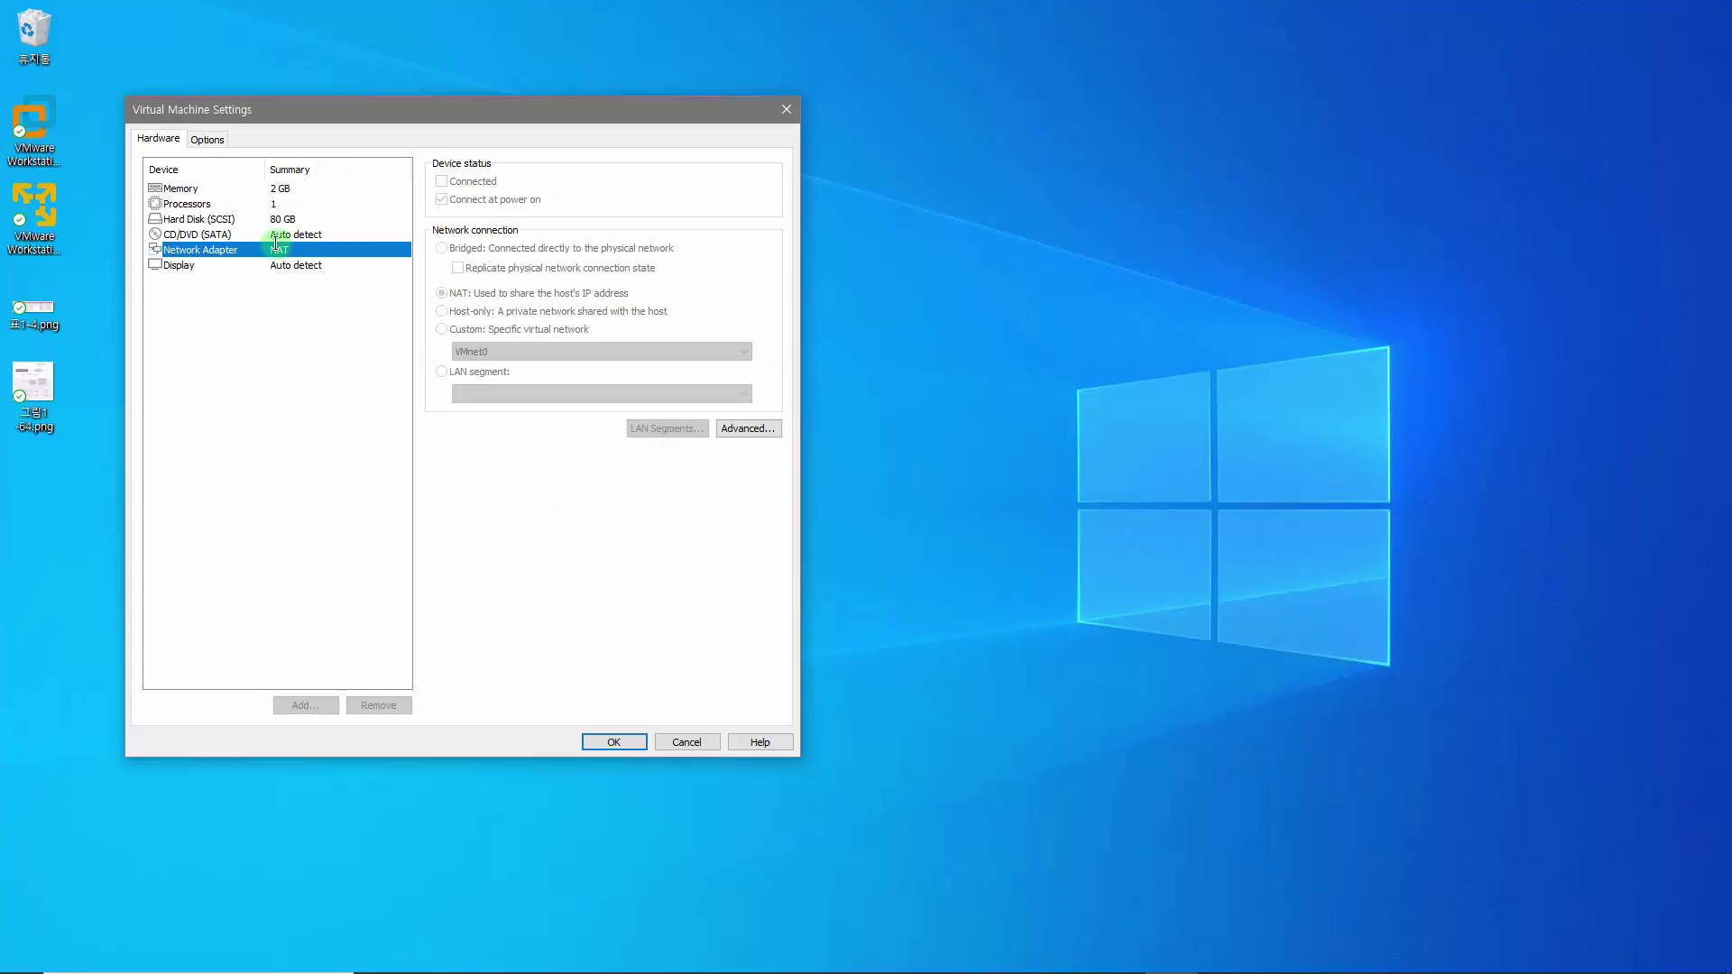
{"action": "left_click", "coordinate": [275, 234]}
{"action": "left_click", "coordinate": [698, 740]}
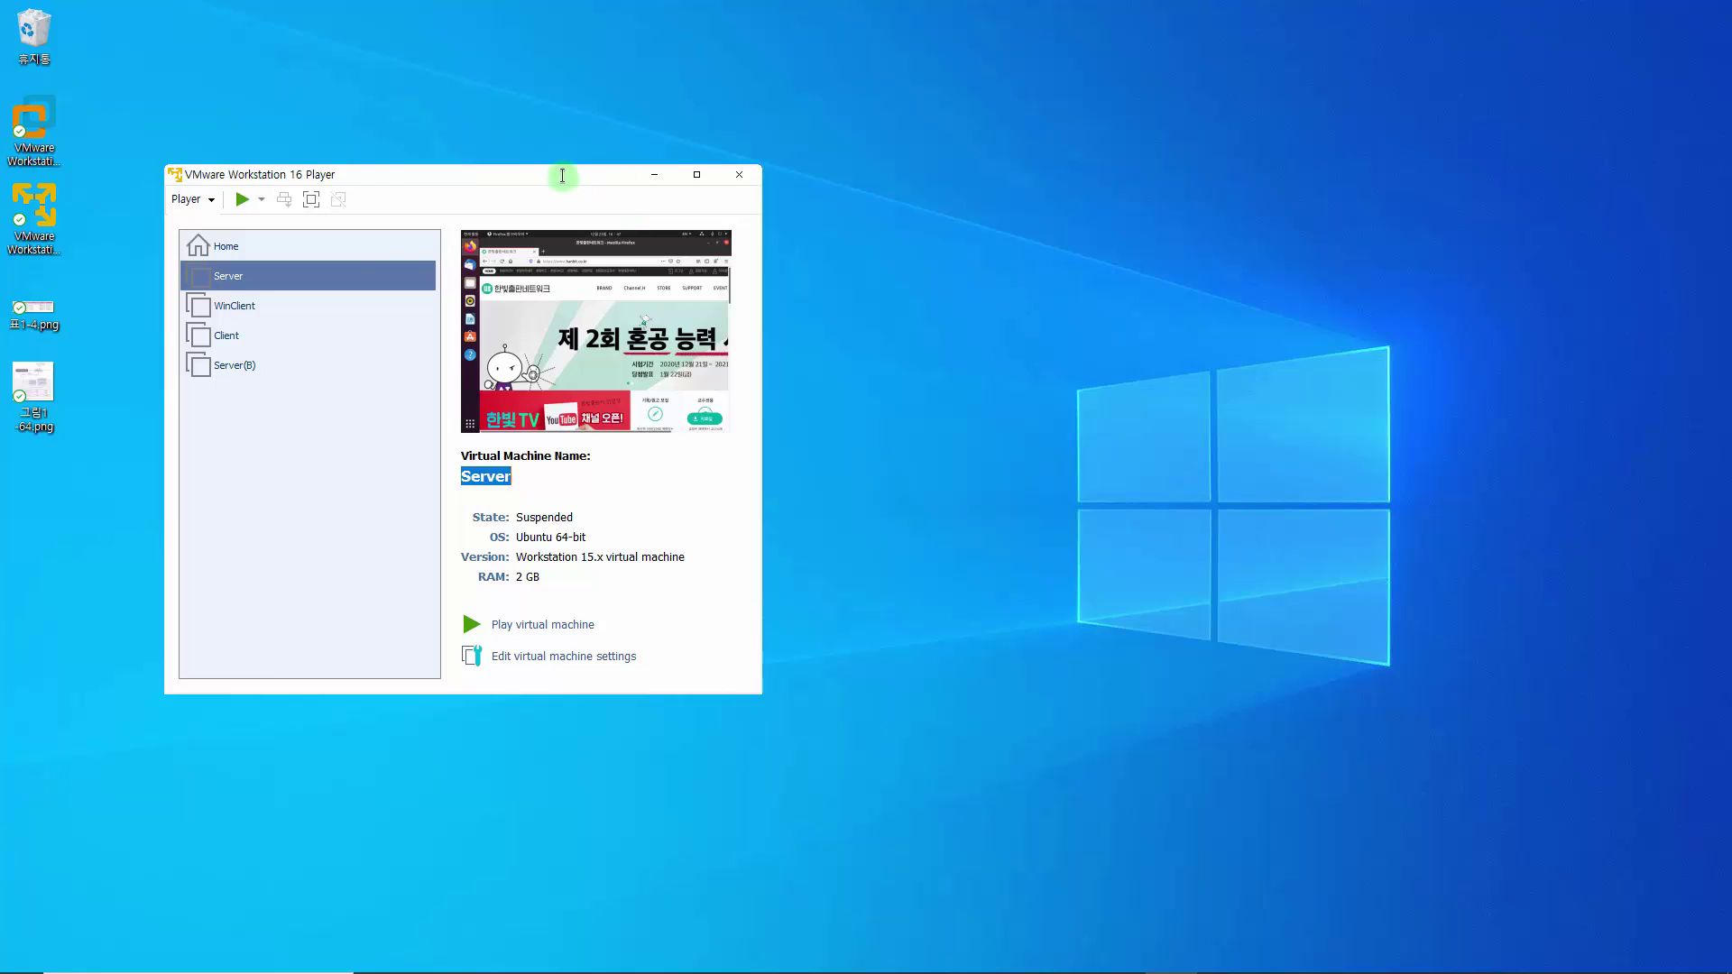
Step: Resume the suspended Server VM nearer the middle of the desktop and close its restored Firefox window
{"action": "left_click_drag", "start_coordinate": [560, 174], "coordinate": [829, 174]}
{"action": "left_click", "coordinate": [812, 622]}
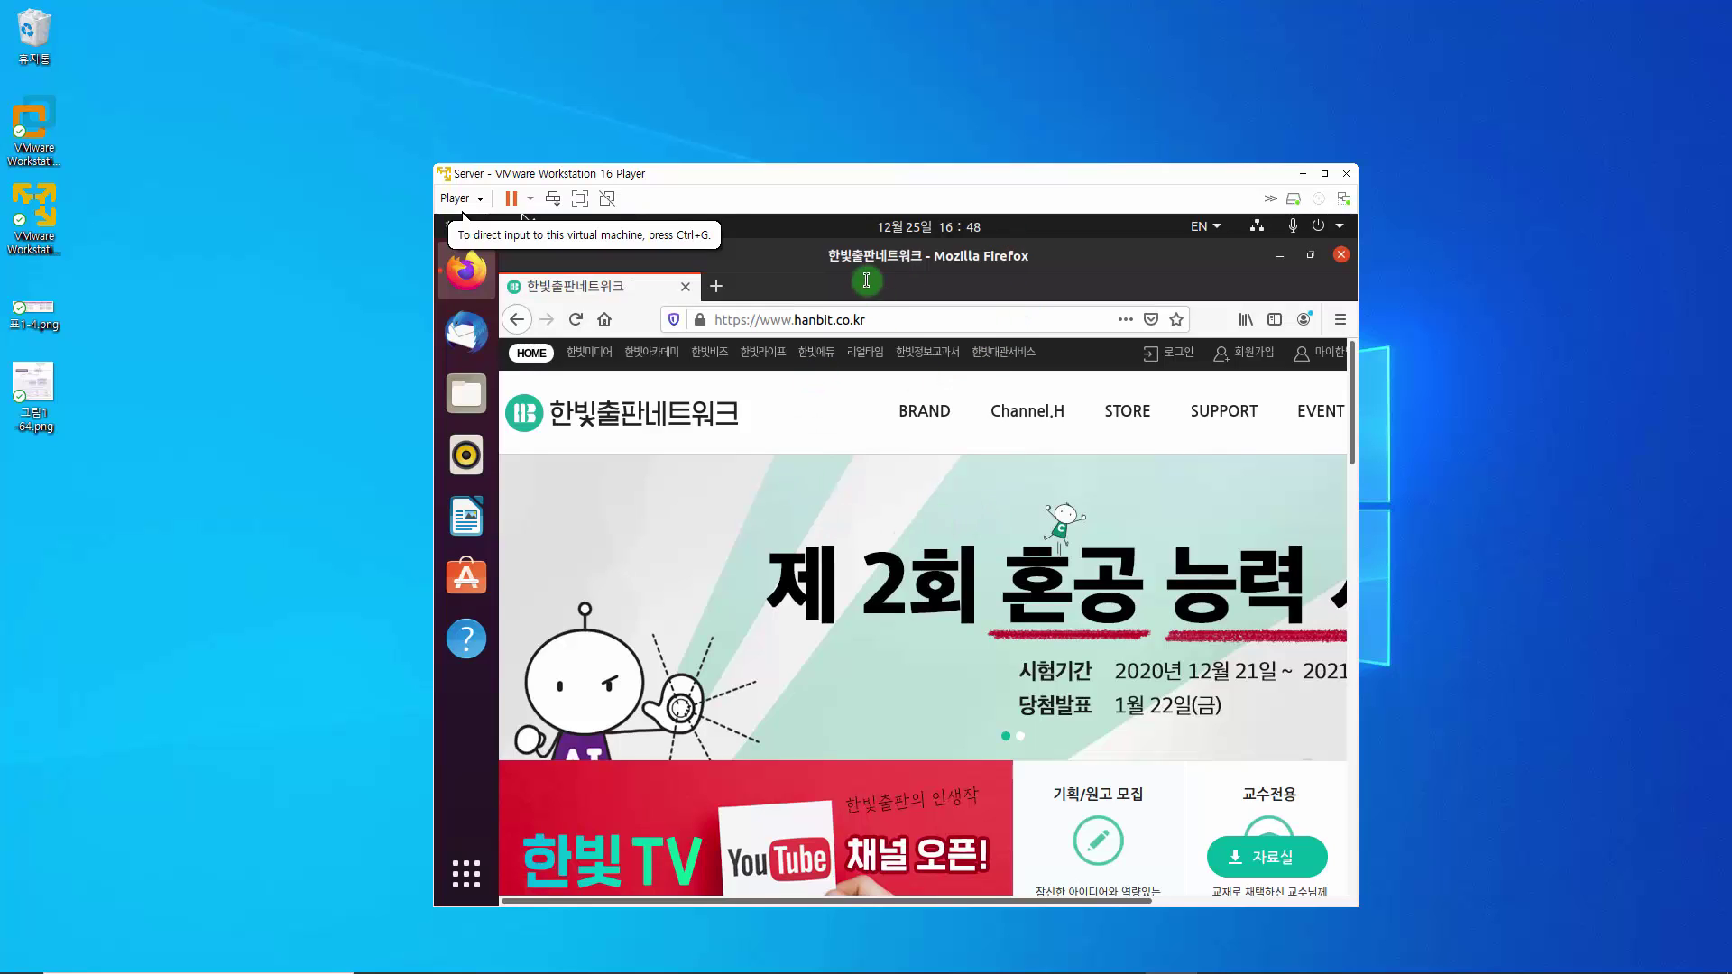
{"action": "left_click", "coordinate": [1006, 253]}
{"action": "left_click", "coordinate": [1341, 254]}
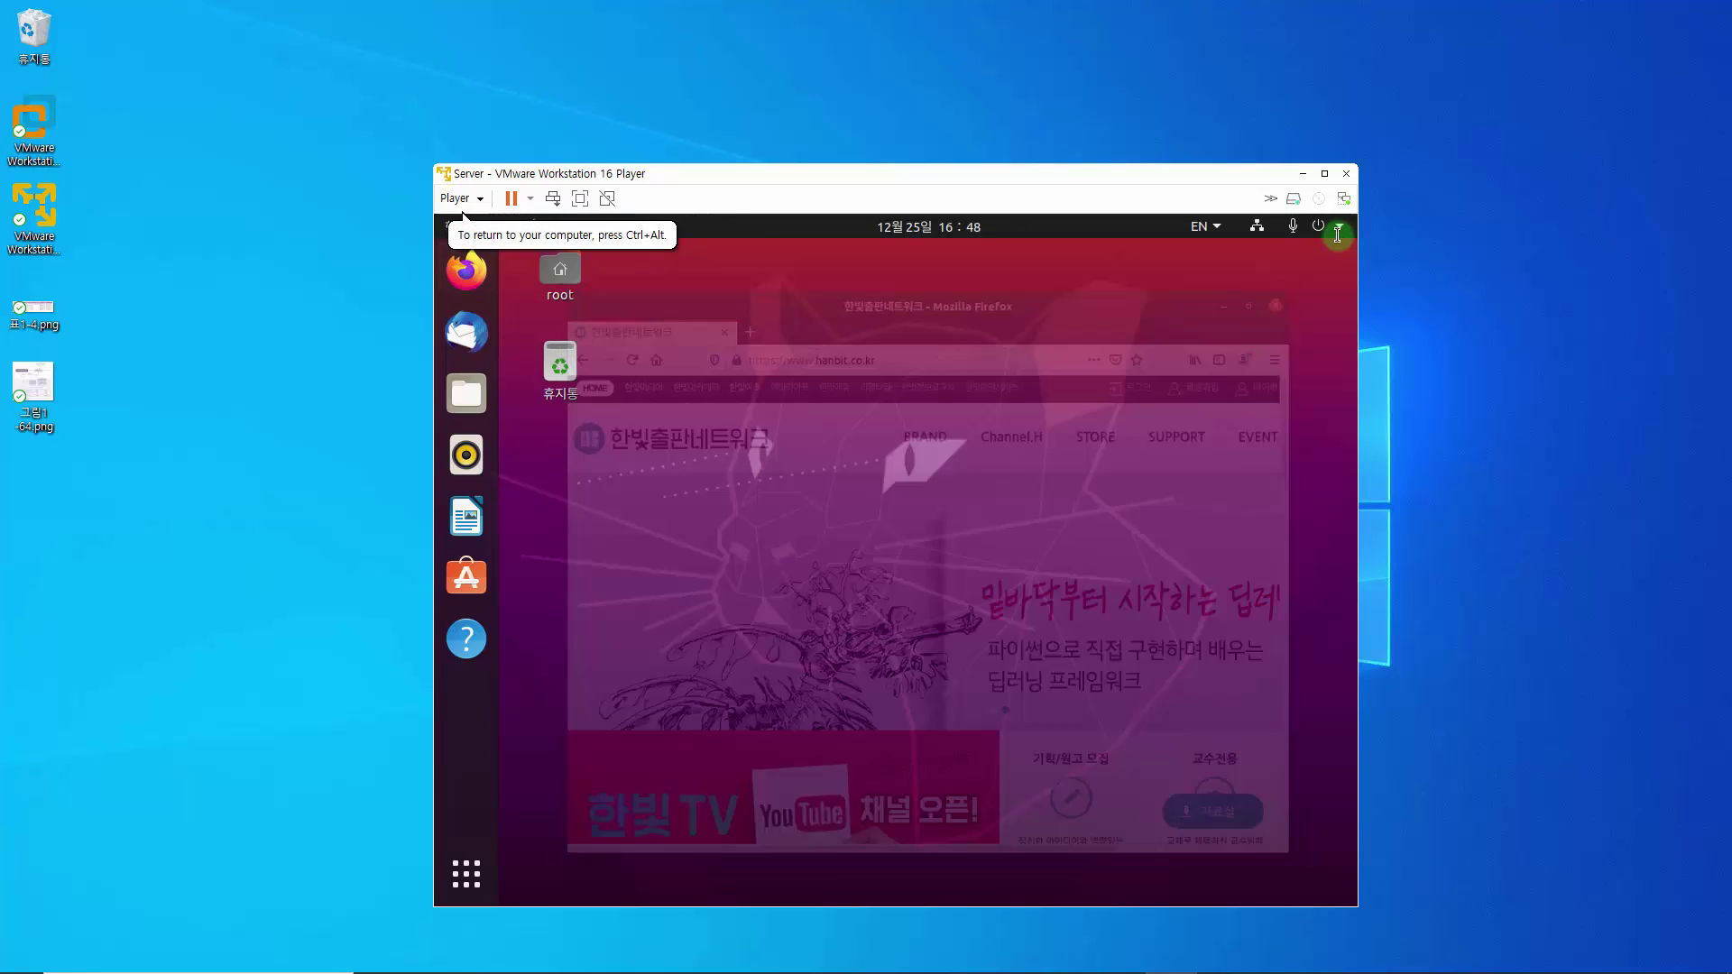
Step: Shut down Ubuntu in the Server VM from its system menu and confirm the power-off
{"action": "left_click", "coordinate": [1340, 226]}
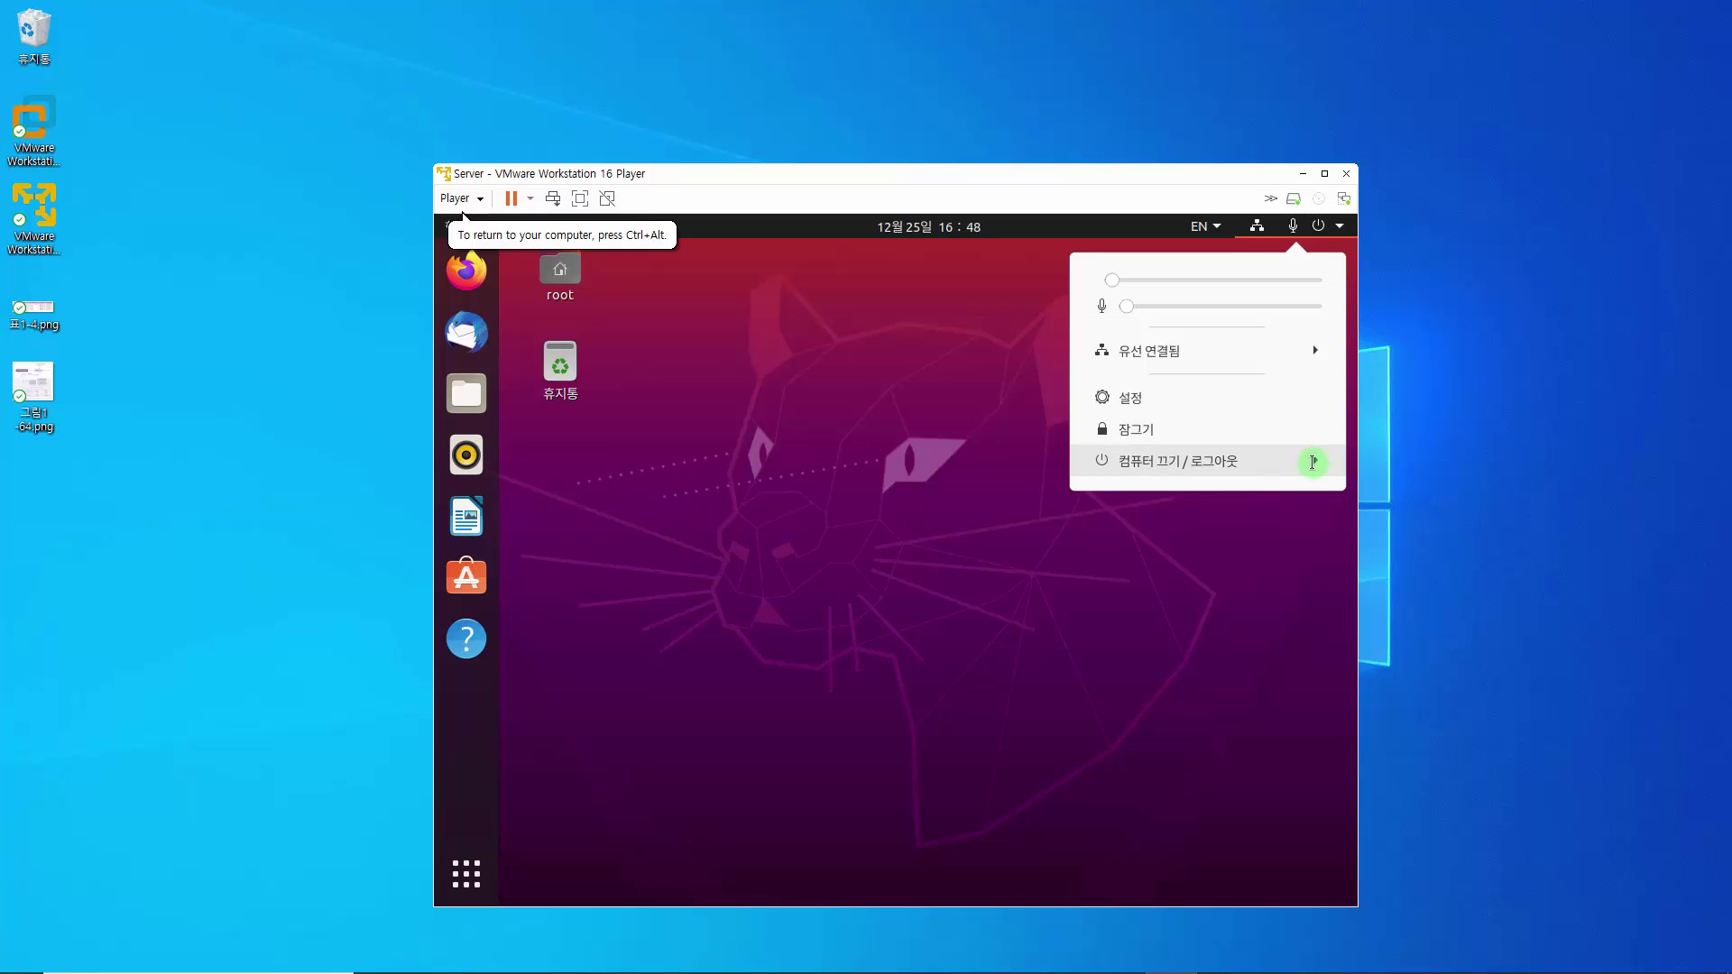
{"action": "left_click", "coordinate": [1314, 461]}
{"action": "left_click", "coordinate": [1187, 576]}
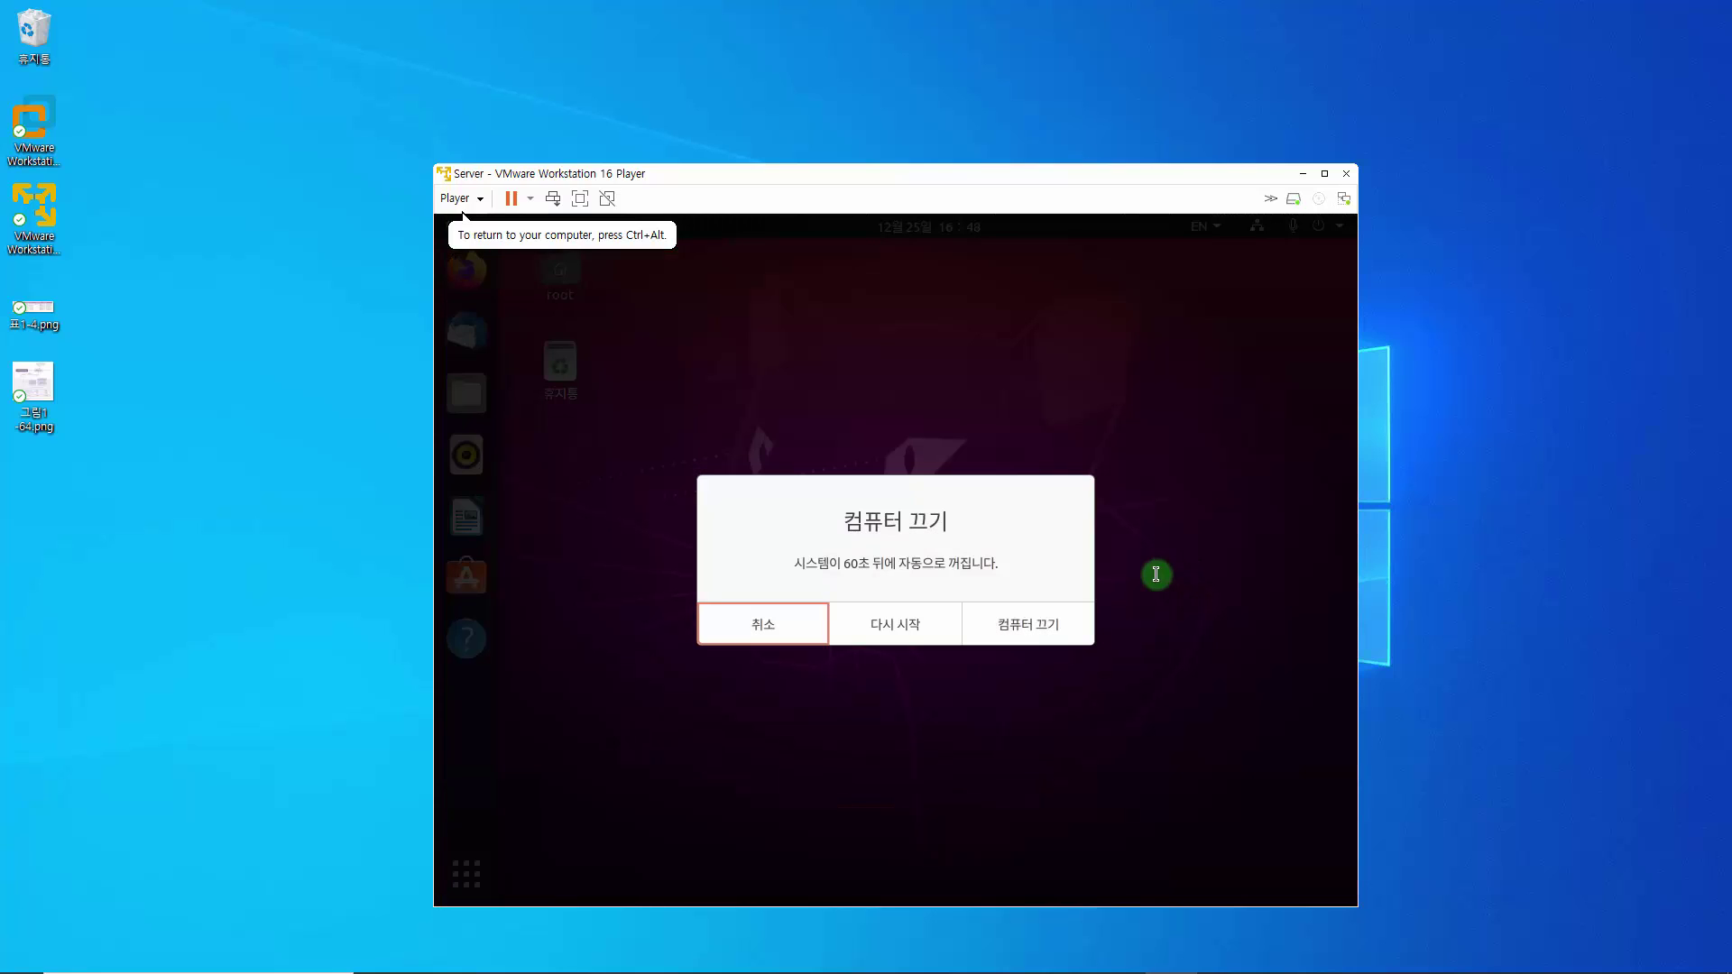
{"action": "left_click", "coordinate": [1018, 625]}
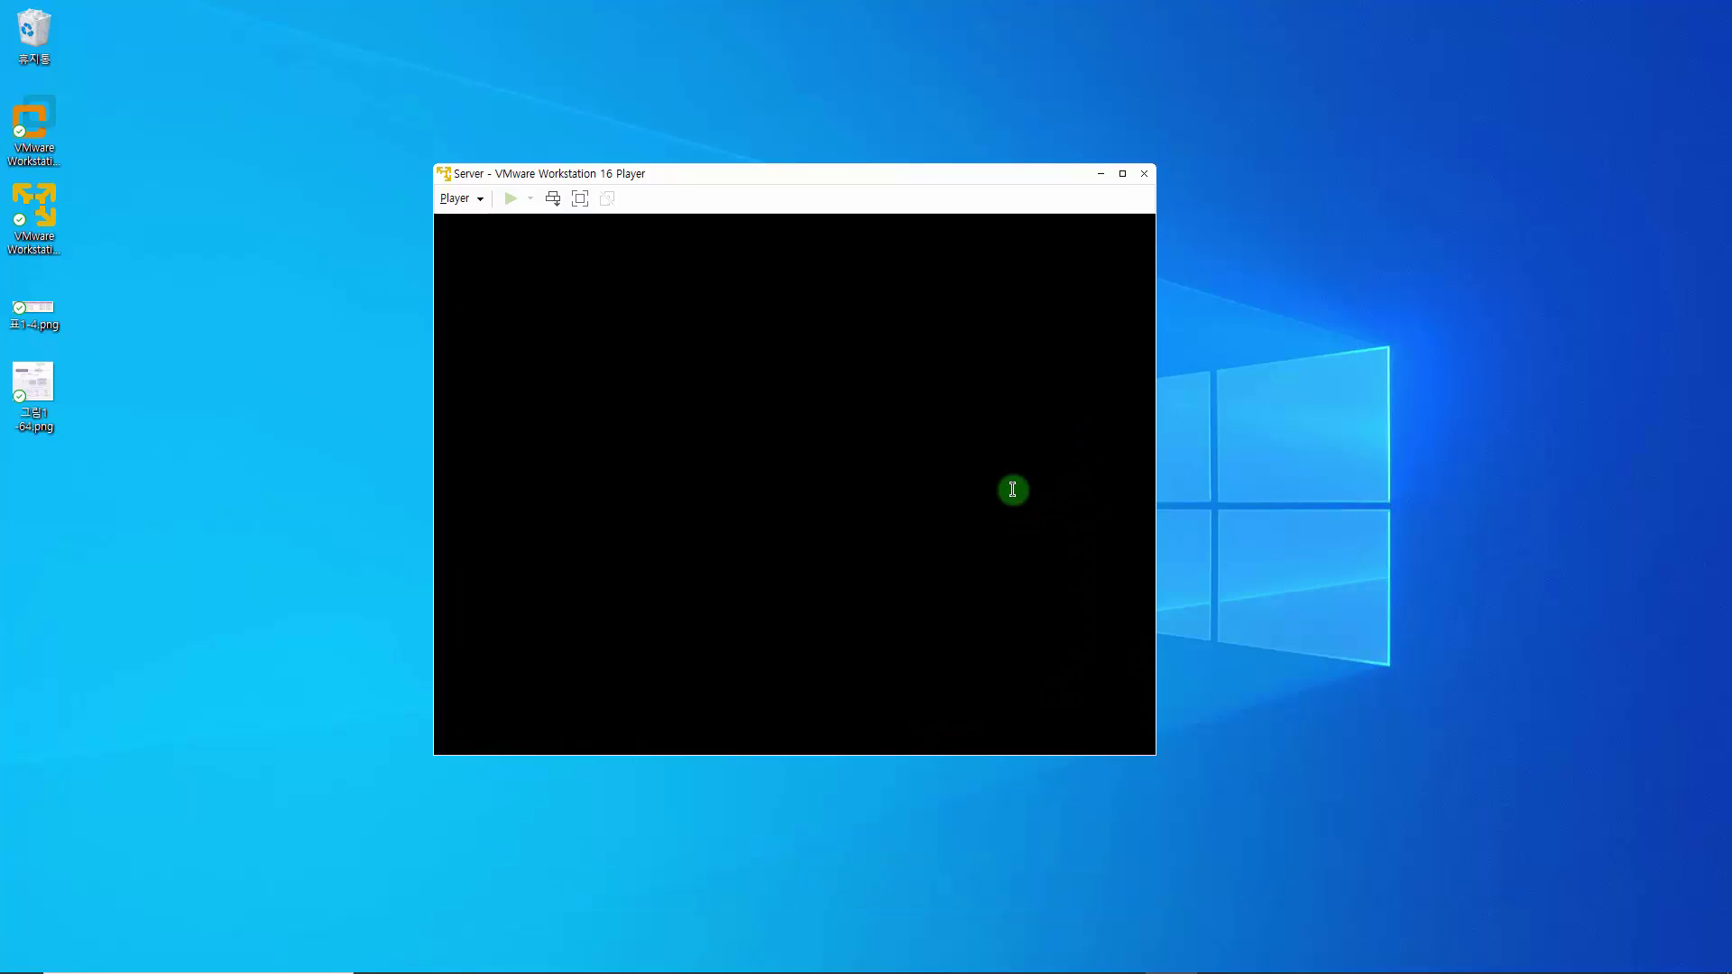
Step: Reopen VMware Workstation 16 Player near the middle of the desktop and select the powered-off Server VM
{"action": "left_click", "coordinate": [28, 210]}
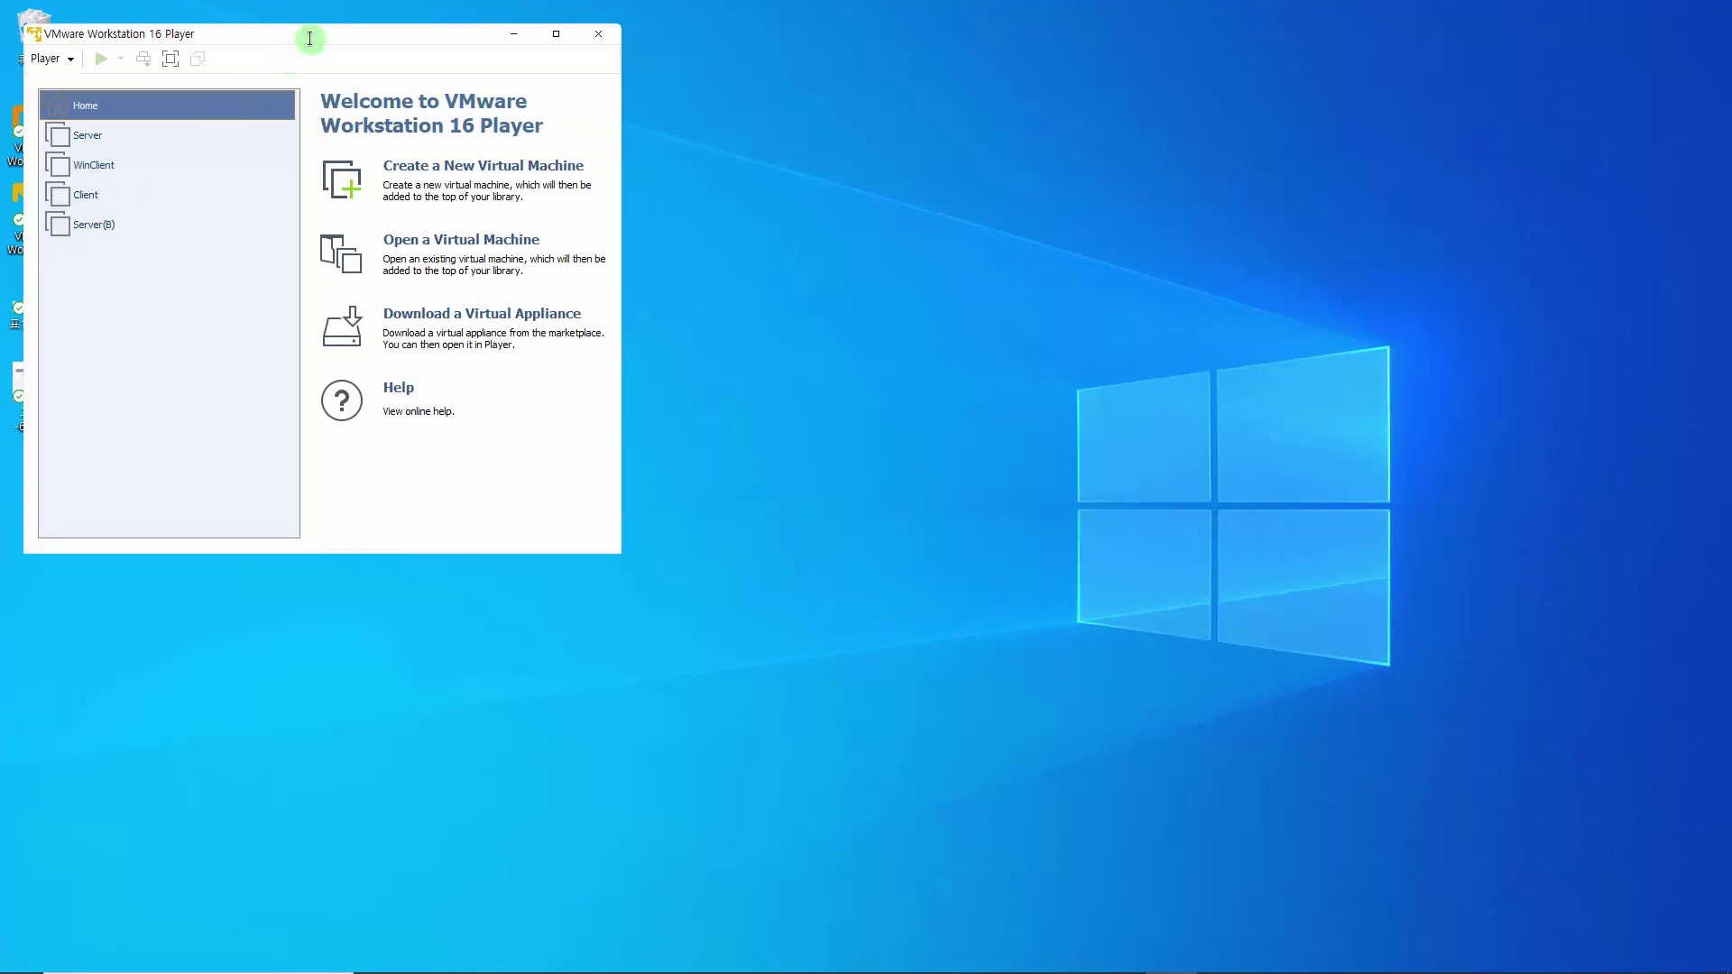
{"action": "left_click_drag", "start_coordinate": [324, 29], "coordinate": [644, 73]}
{"action": "left_click", "coordinate": [468, 172]}
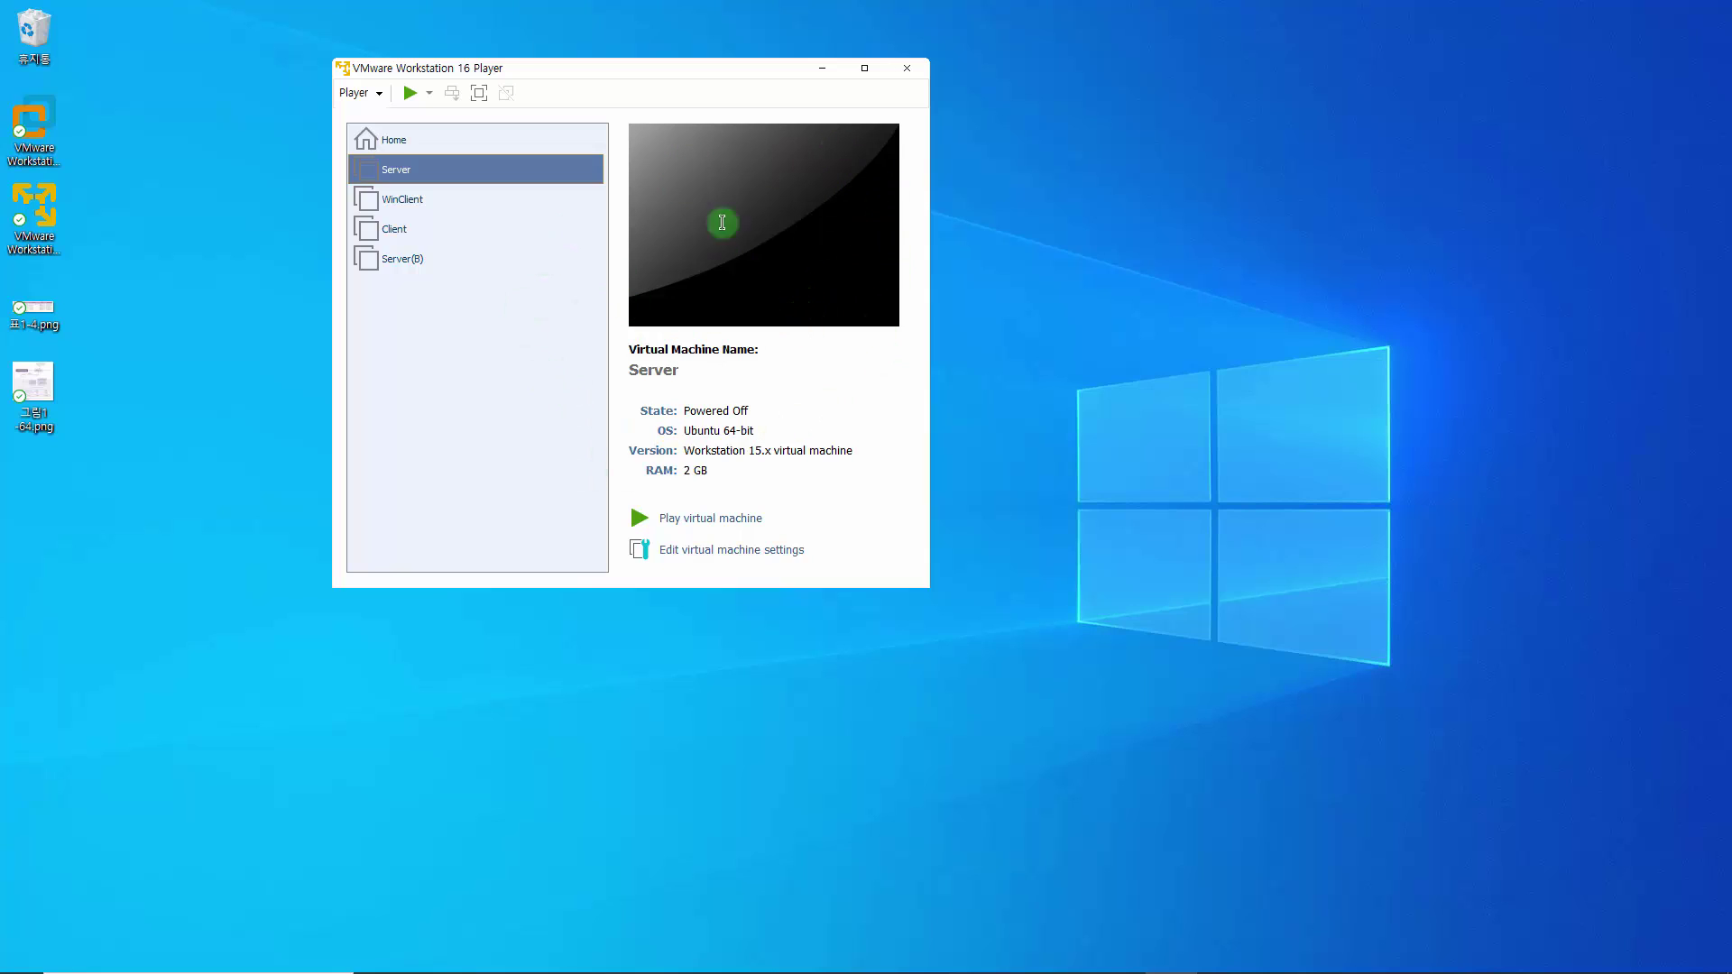
{"action": "left_click_drag", "start_coordinate": [703, 70], "coordinate": [835, 67]}
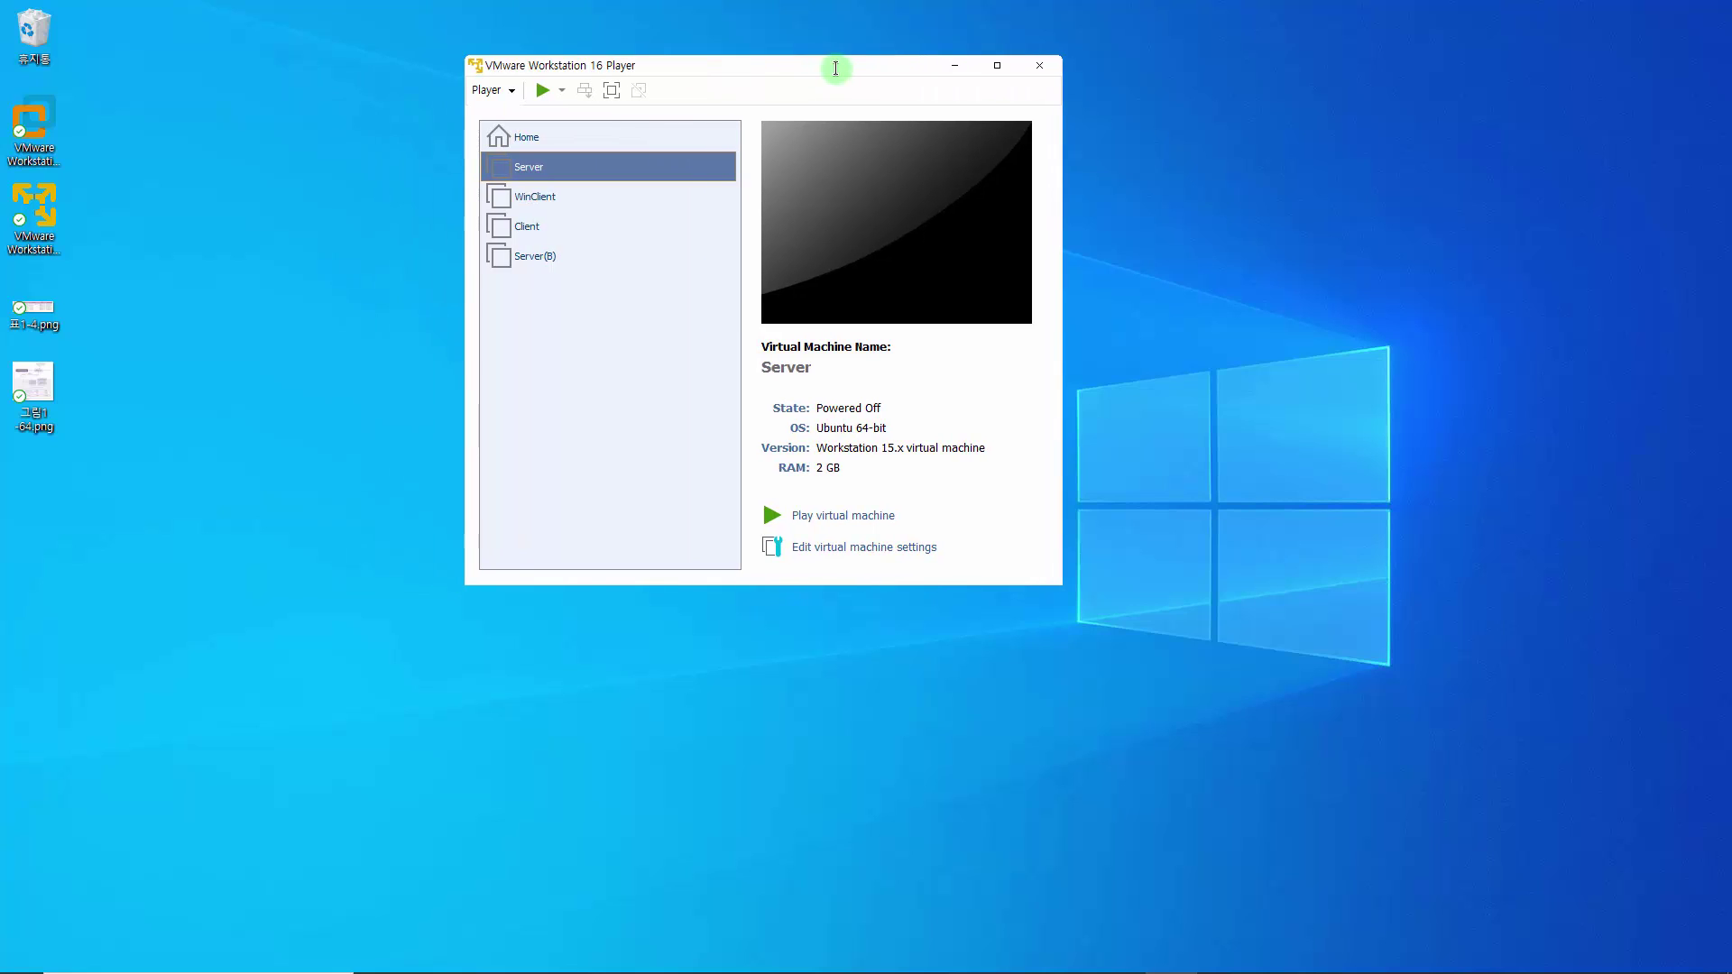